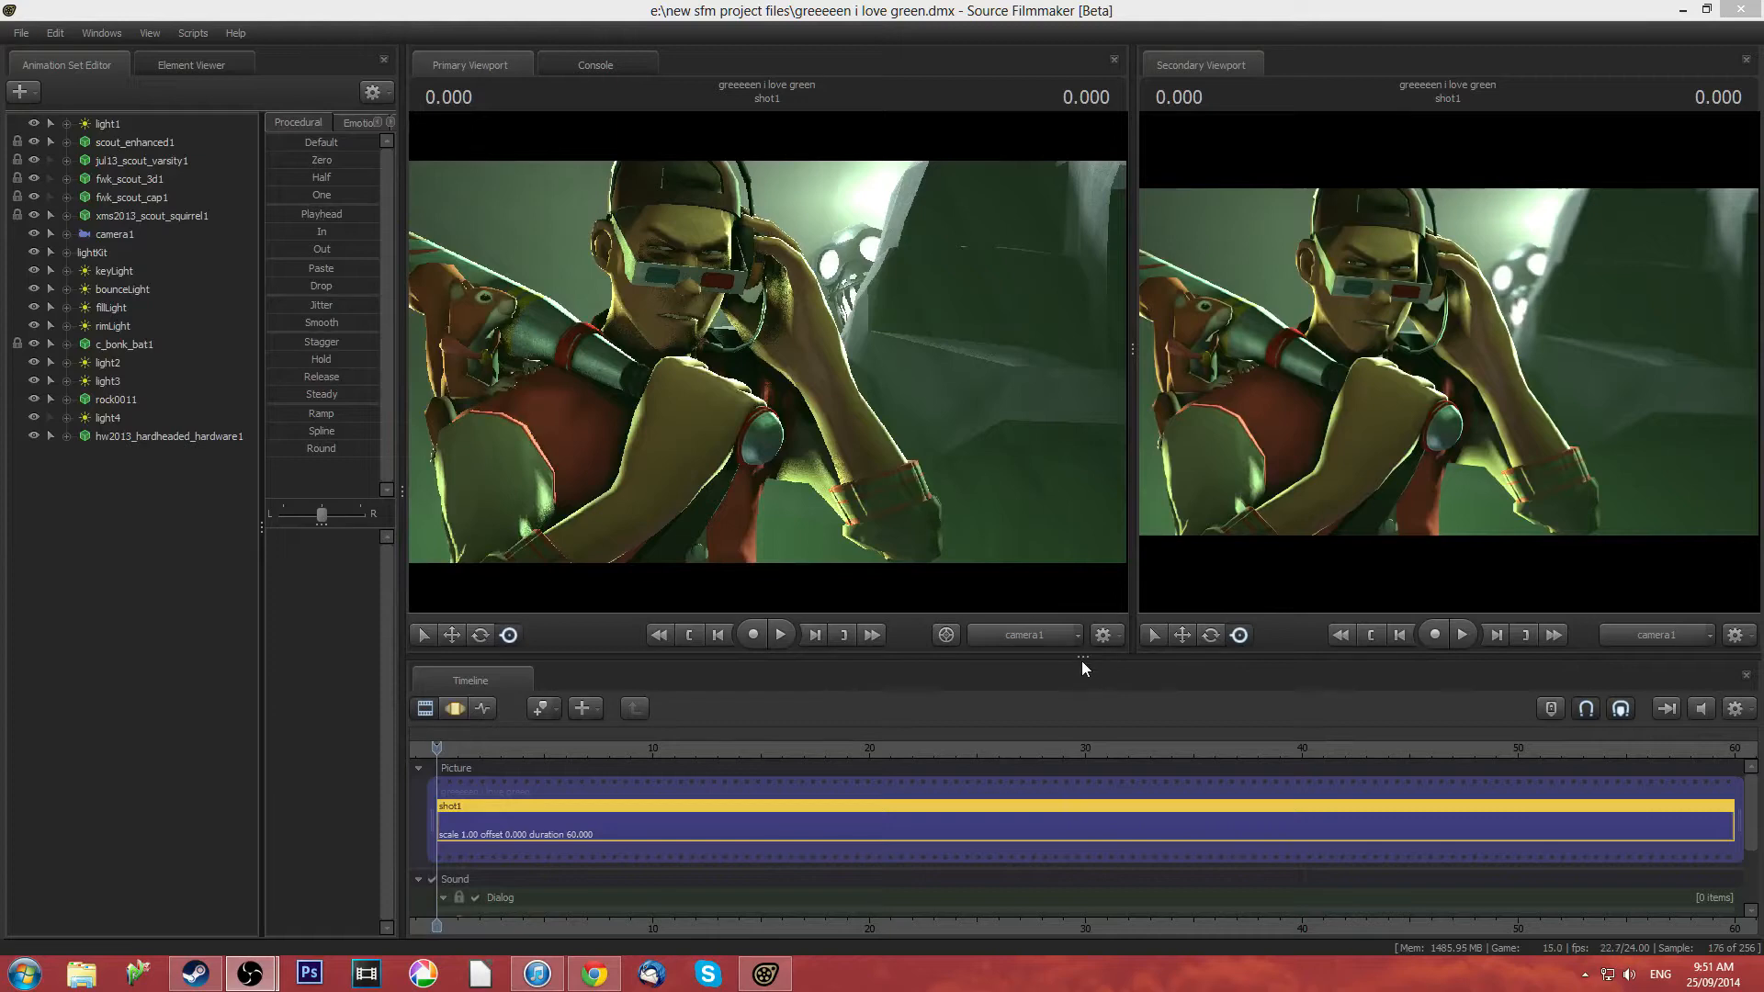
# Enlarge the viewports above the timeline and switch the primary viewport to the Work Camera, starting from camera1's view
pyautogui.moveTo(1082, 659); pyautogui.dragTo(1093, 773)
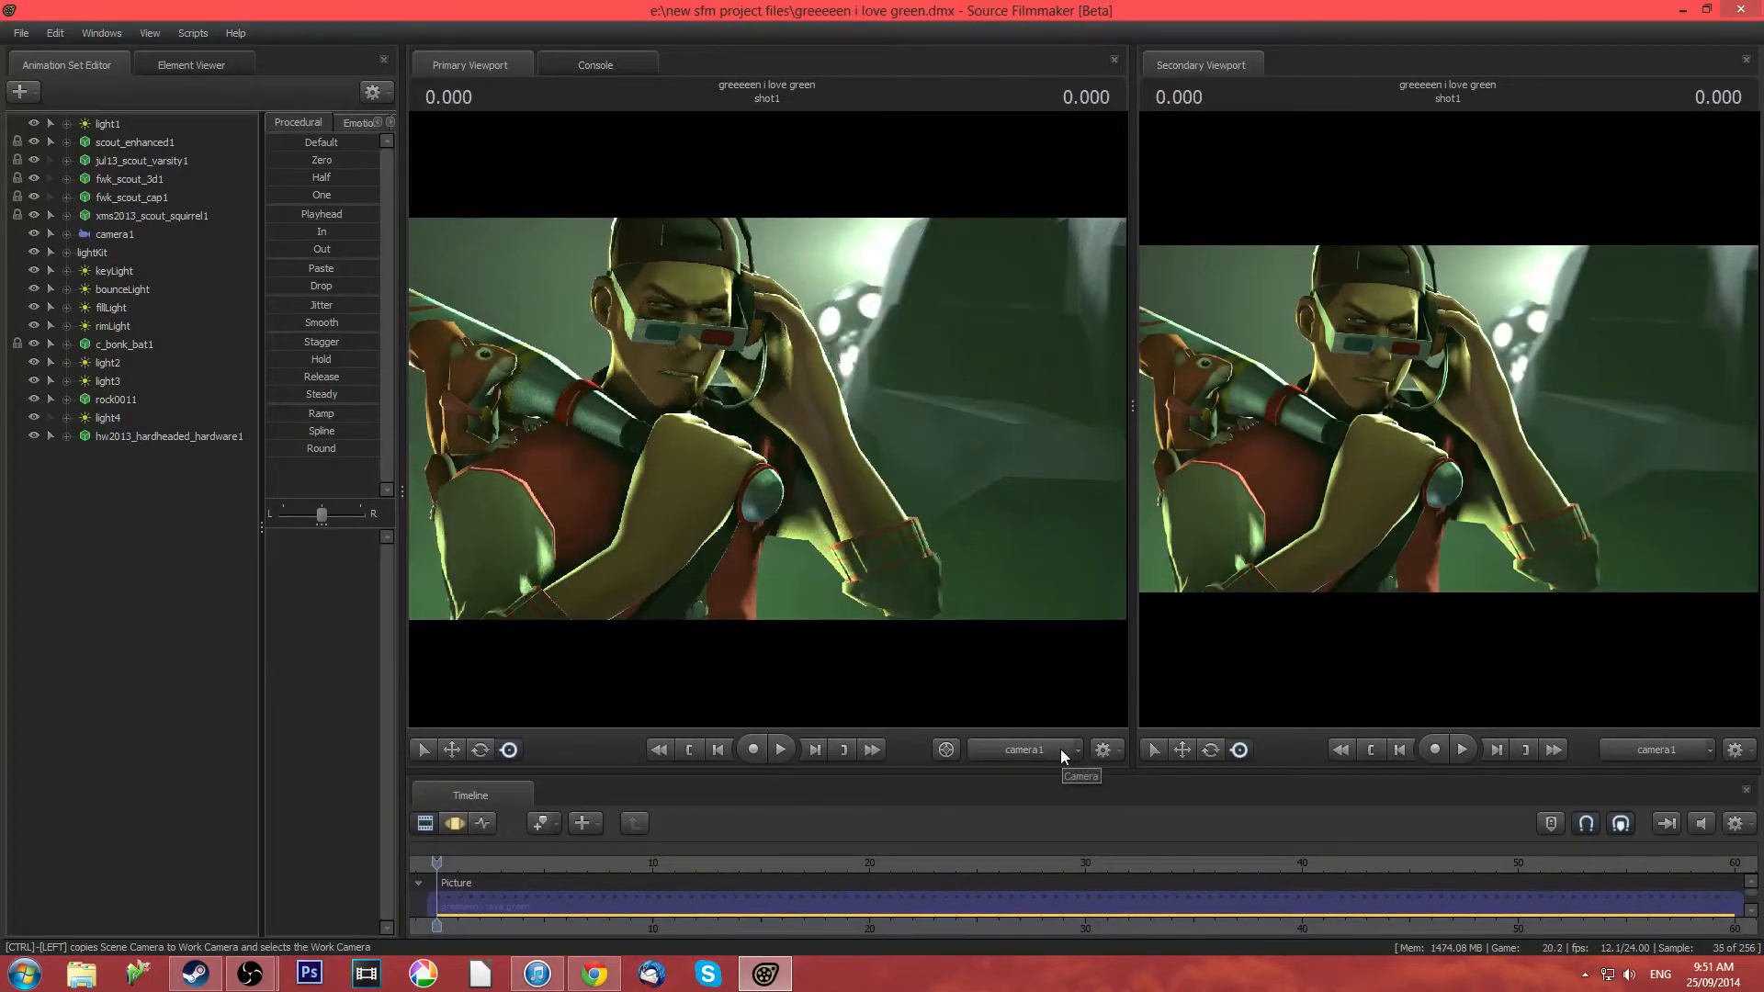
pyautogui.keyDown('ctrl'); pyautogui.click(1060, 747); pyautogui.keyUp('ctrl')
pyautogui.moveTo(802, 534); pyautogui.dragTo(735, 499)
pyautogui.moveTo(870, 431); pyautogui.dragTo(719, 459)
# Hide light1 to inspect the scene around the Scout without it, and show it again
pyautogui.click(33, 123)
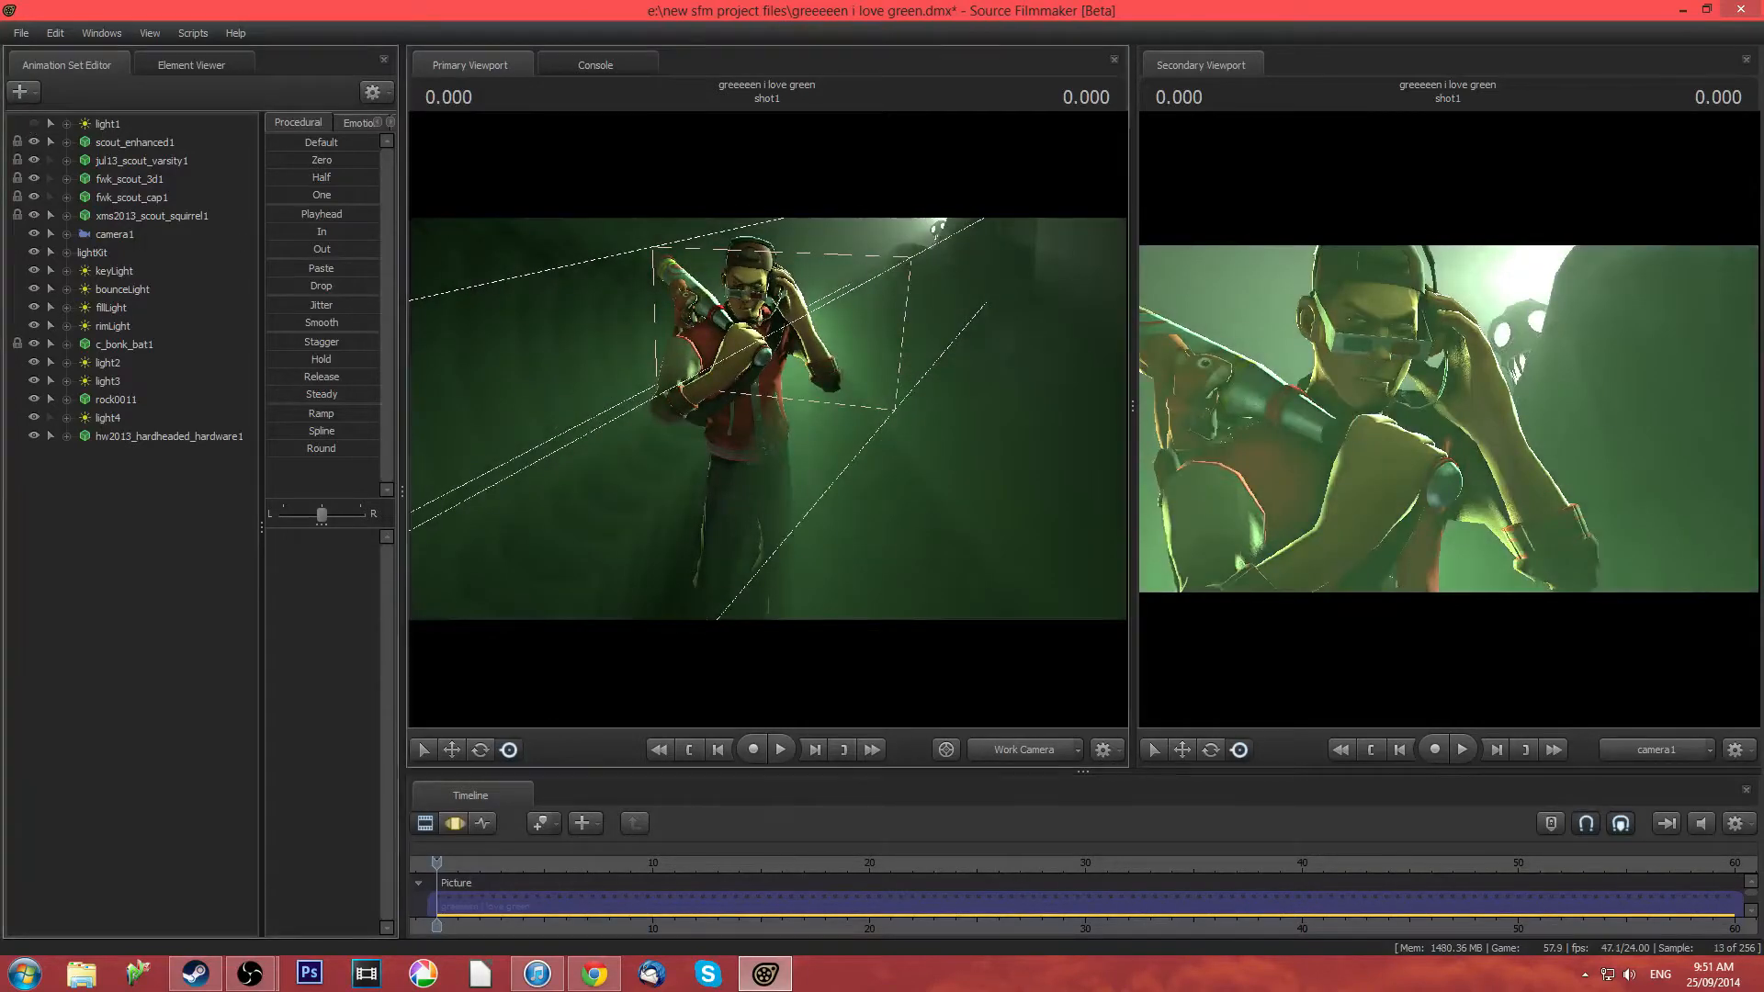
pyautogui.moveTo(768, 421); pyautogui.dragTo(815, 395)
pyautogui.press('w')
pyautogui.press('s')
pyautogui.click(34, 123)
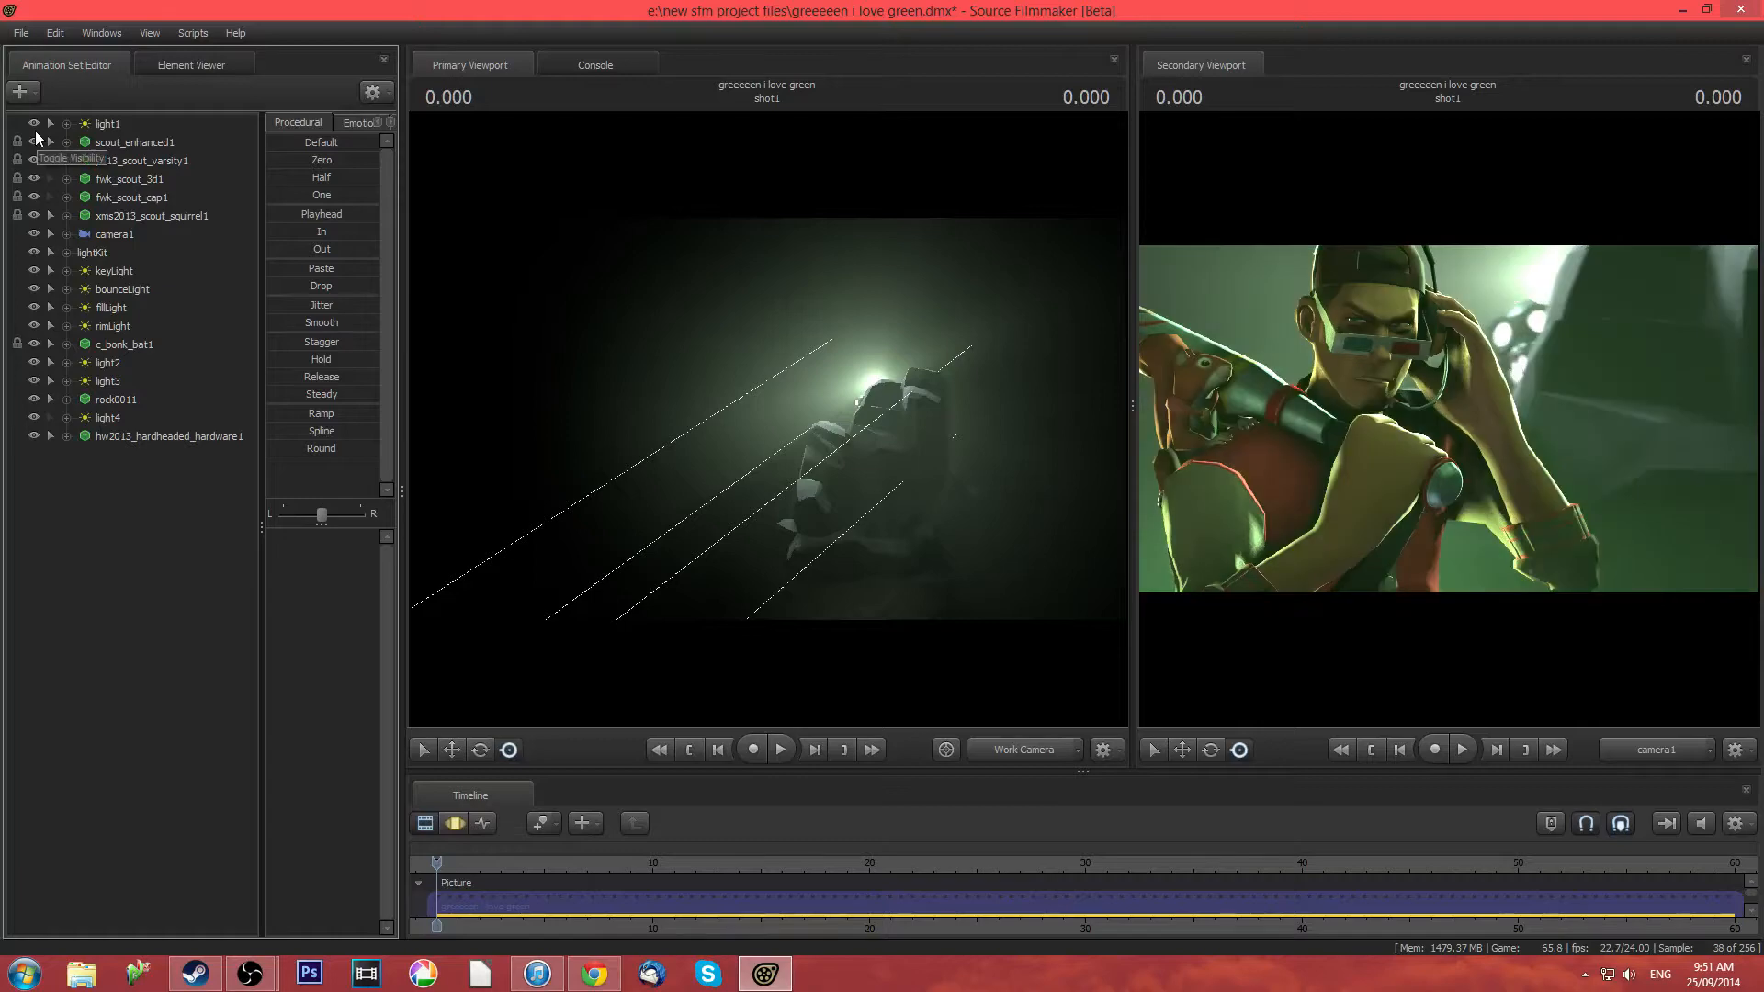
pyautogui.moveTo(671, 315); pyautogui.dragTo(376, 331)
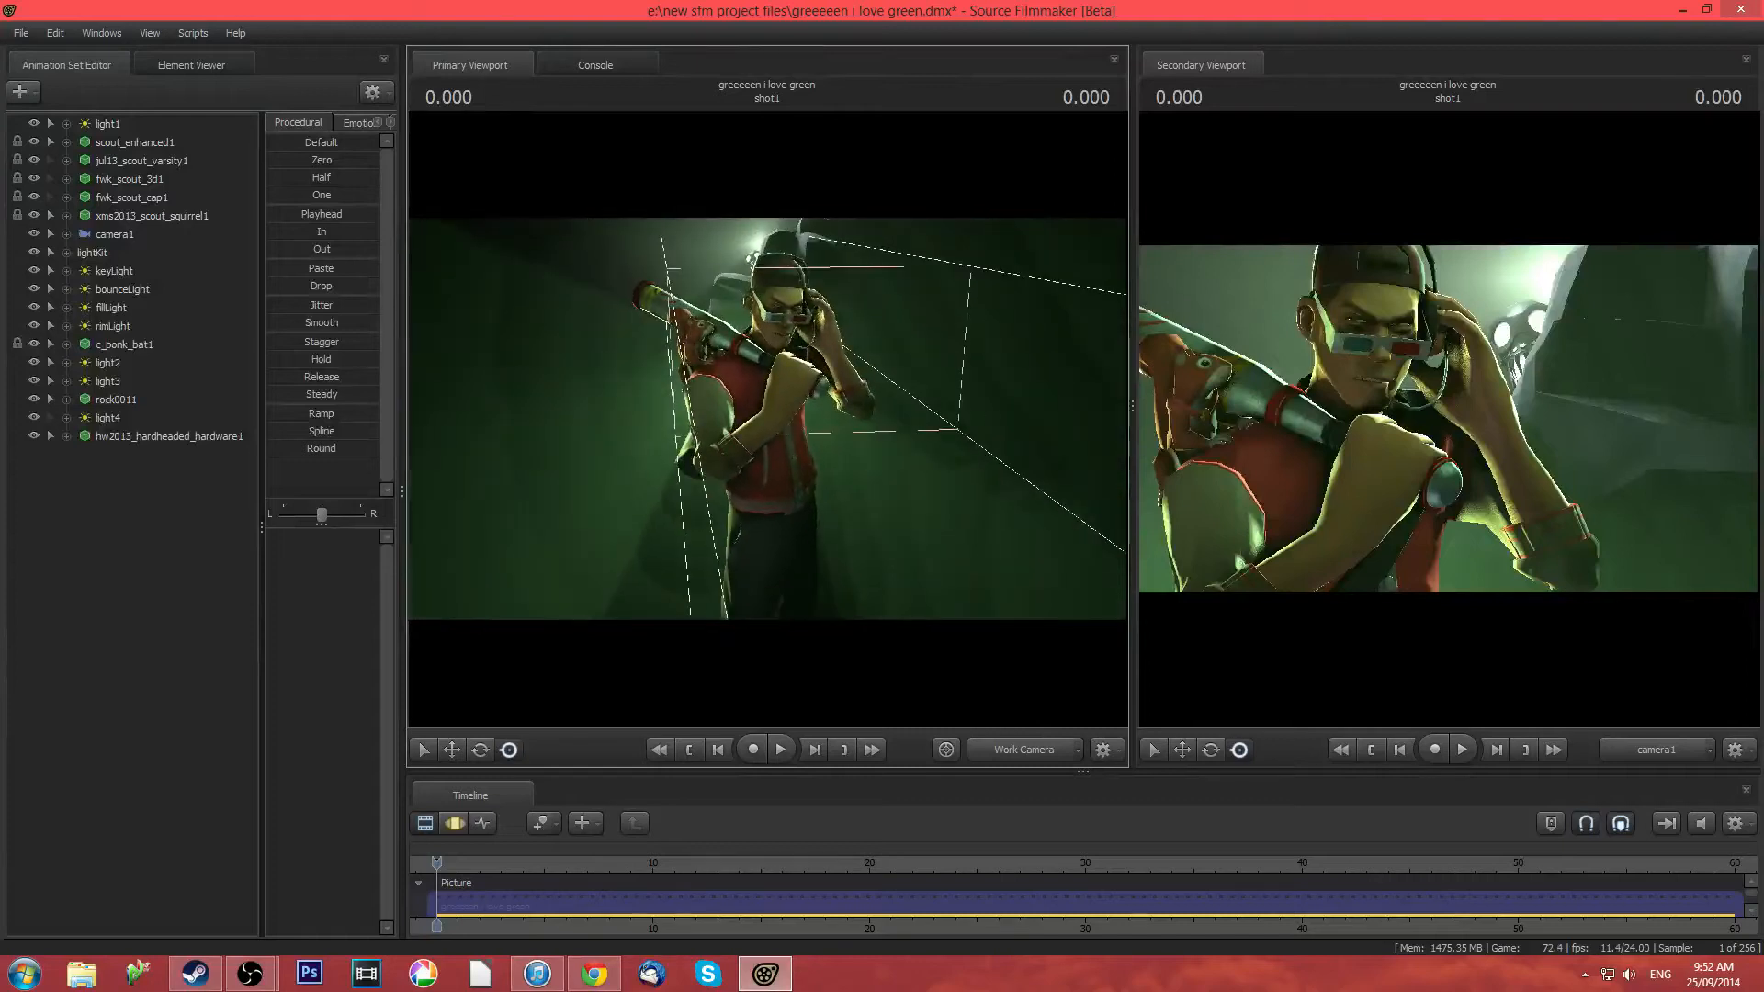
pyautogui.moveTo(751, 411); pyautogui.dragTo(768, 422)
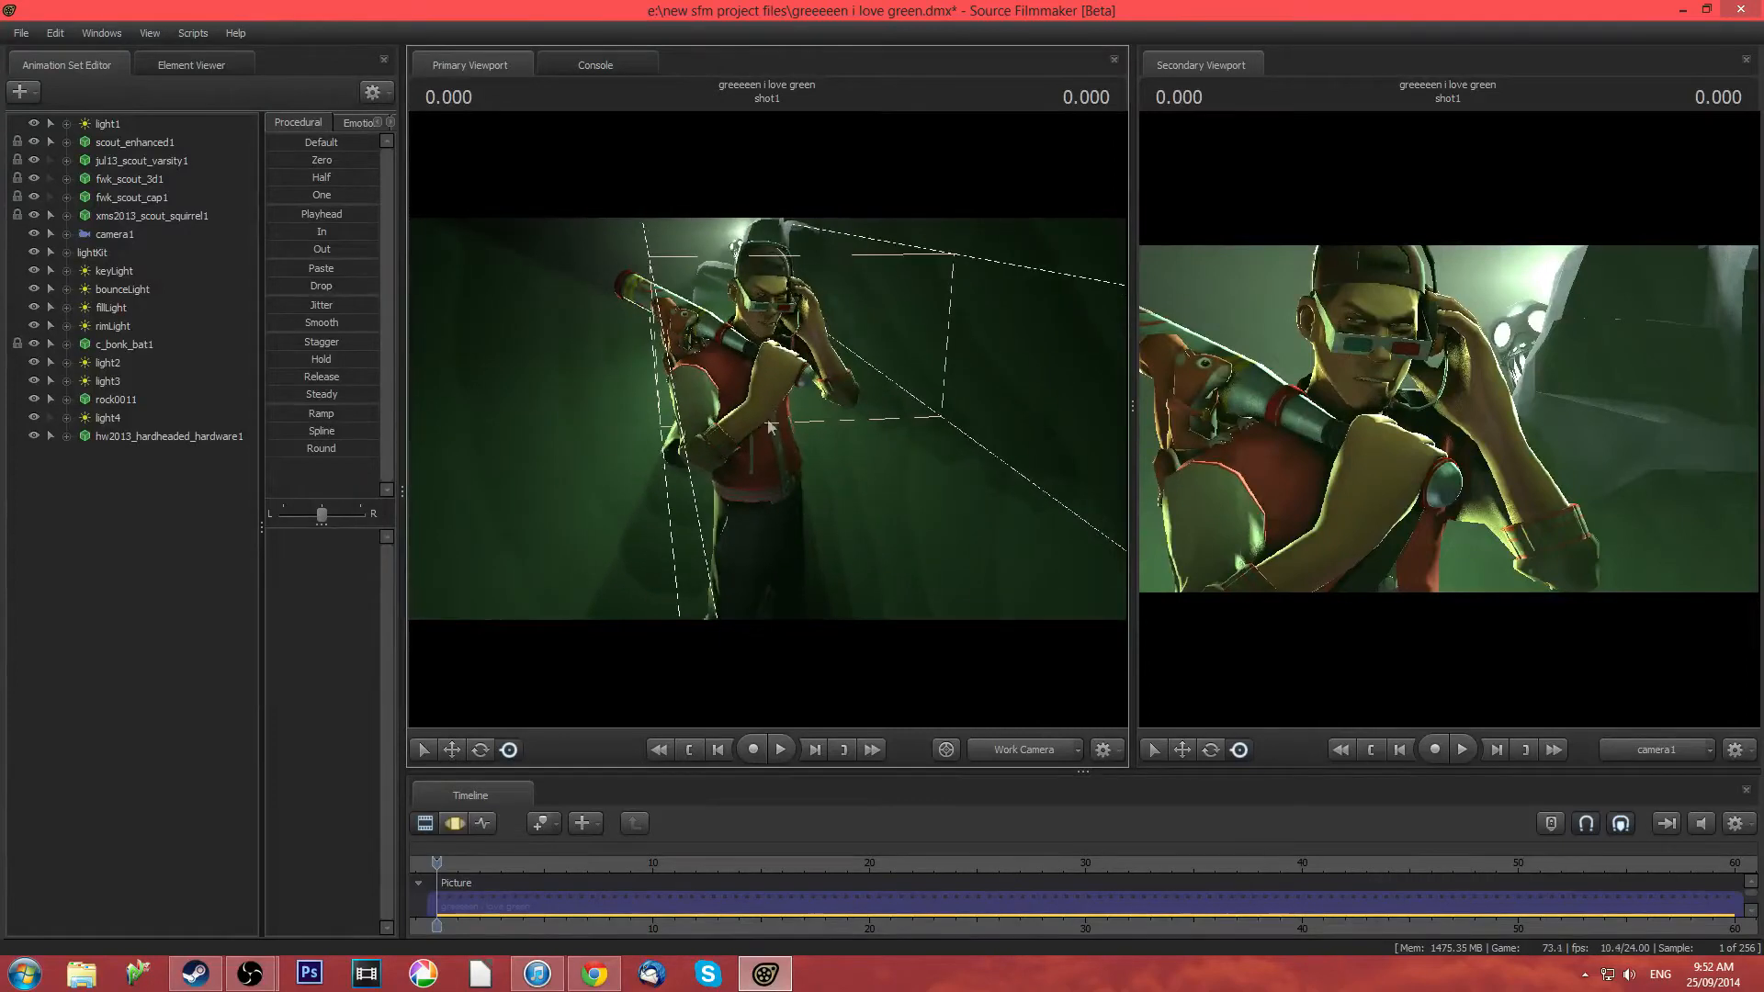
# Hide keyLight, bounceLight, fillLight and rimLight of the existing light kit
pyautogui.click(35, 272)
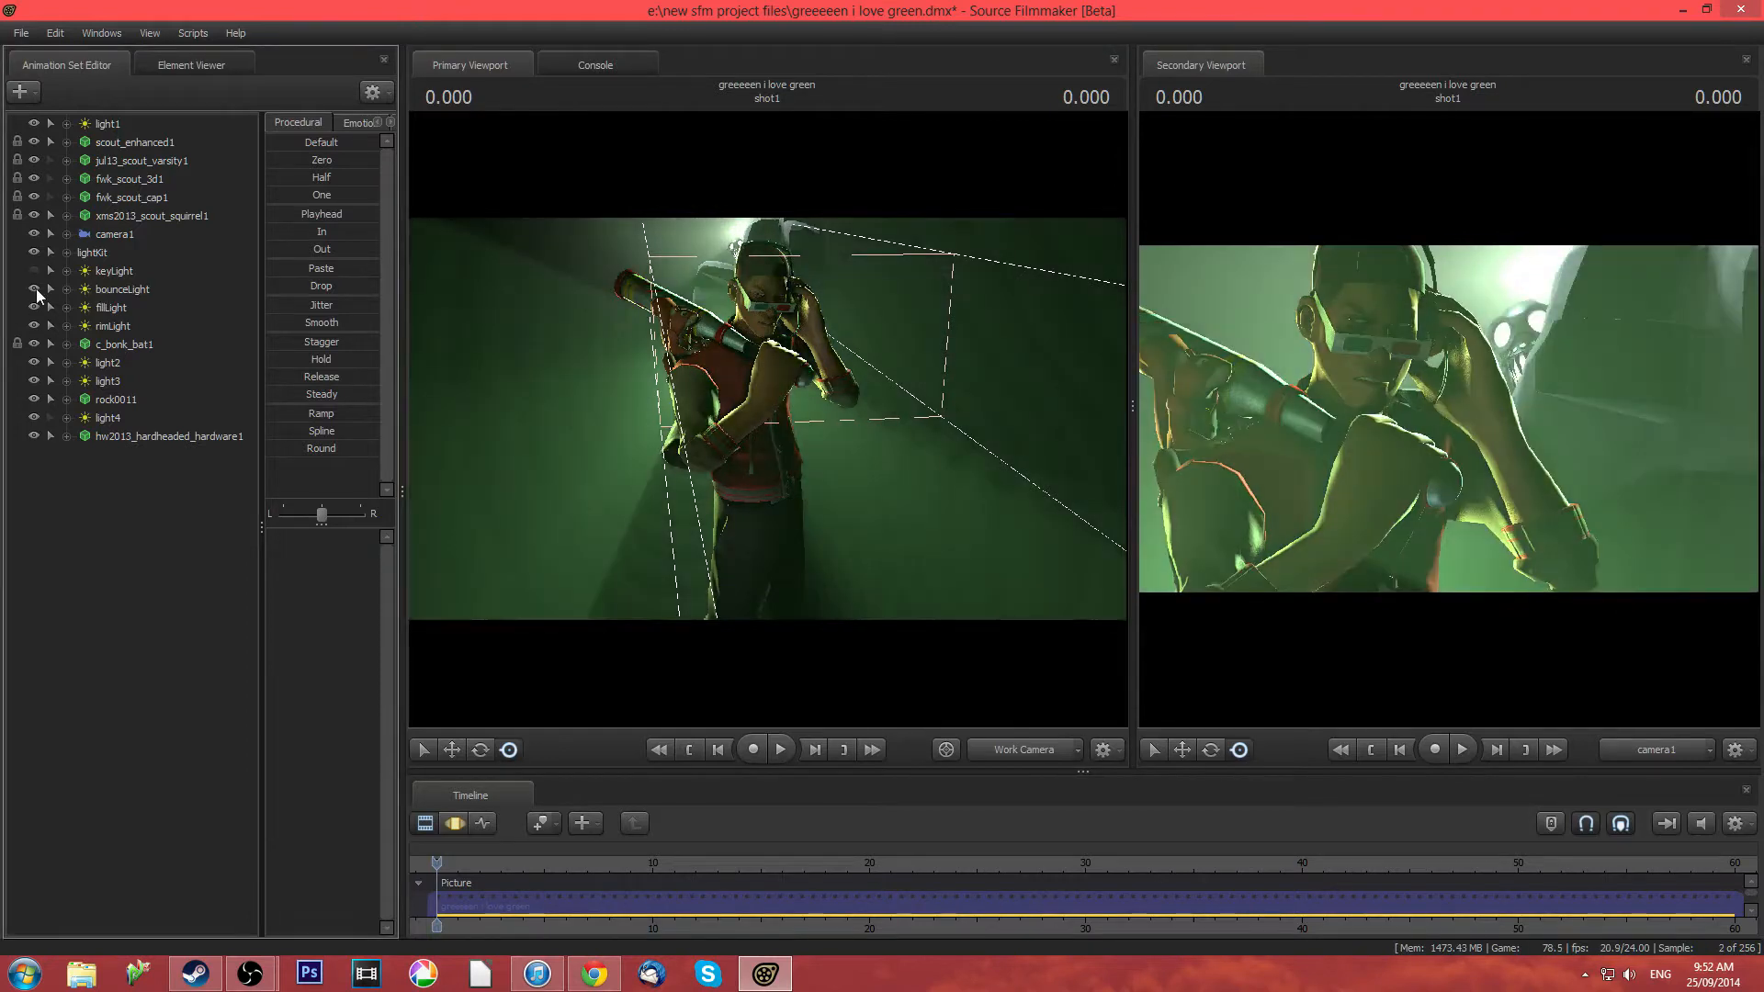
pyautogui.click(36, 288)
pyautogui.click(35, 306)
pyautogui.click(35, 327)
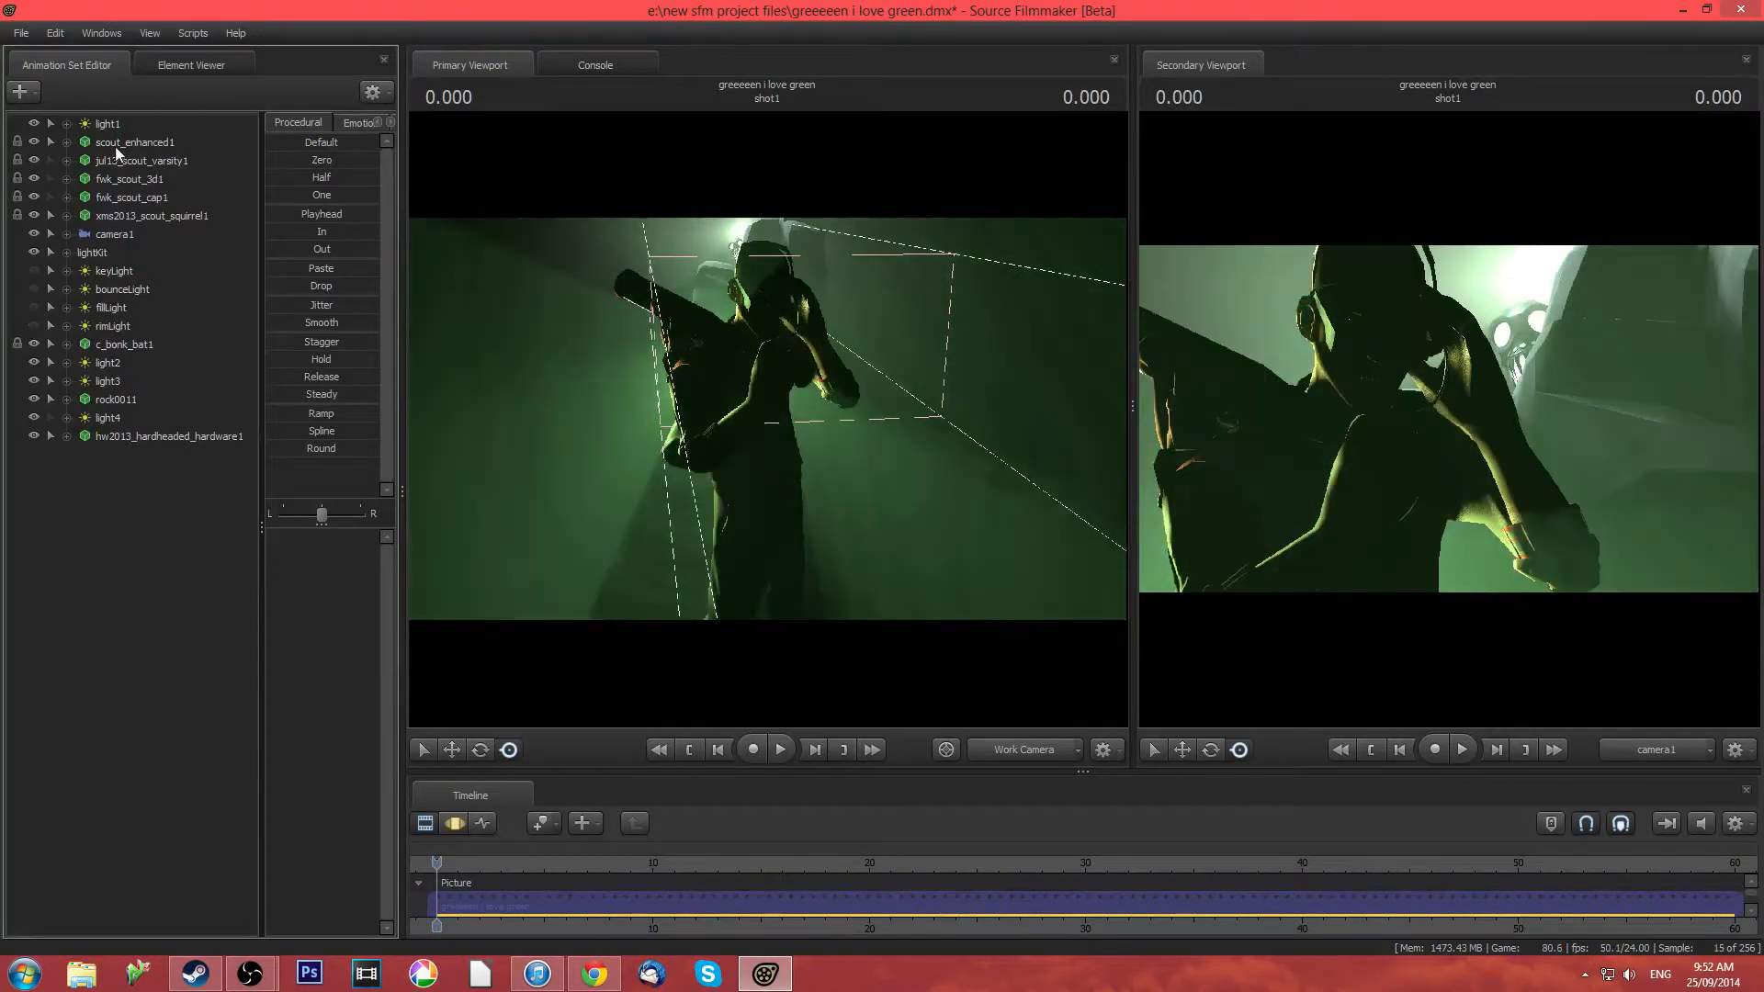
# Create a constrained light kit on the bip_neck bone in scout_enhanced1's Body group with create_lights_constrained
pyautogui.click(65, 149)
pyautogui.click(66, 150)
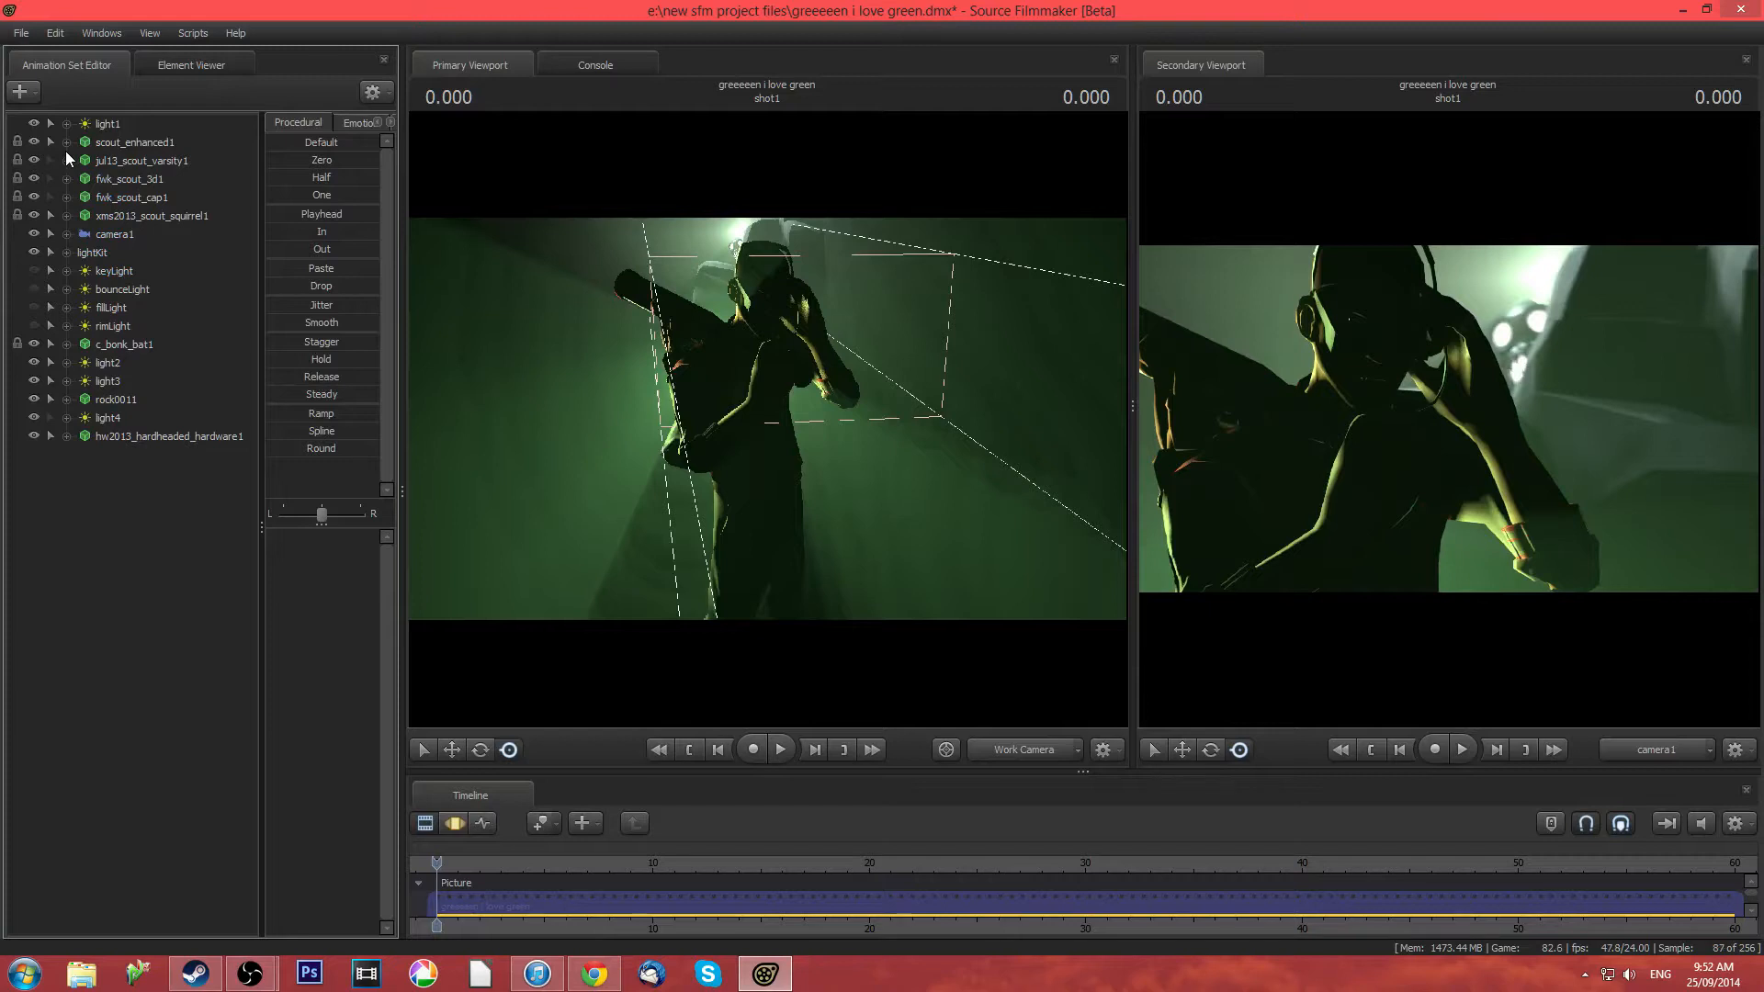
pyautogui.click(65, 143)
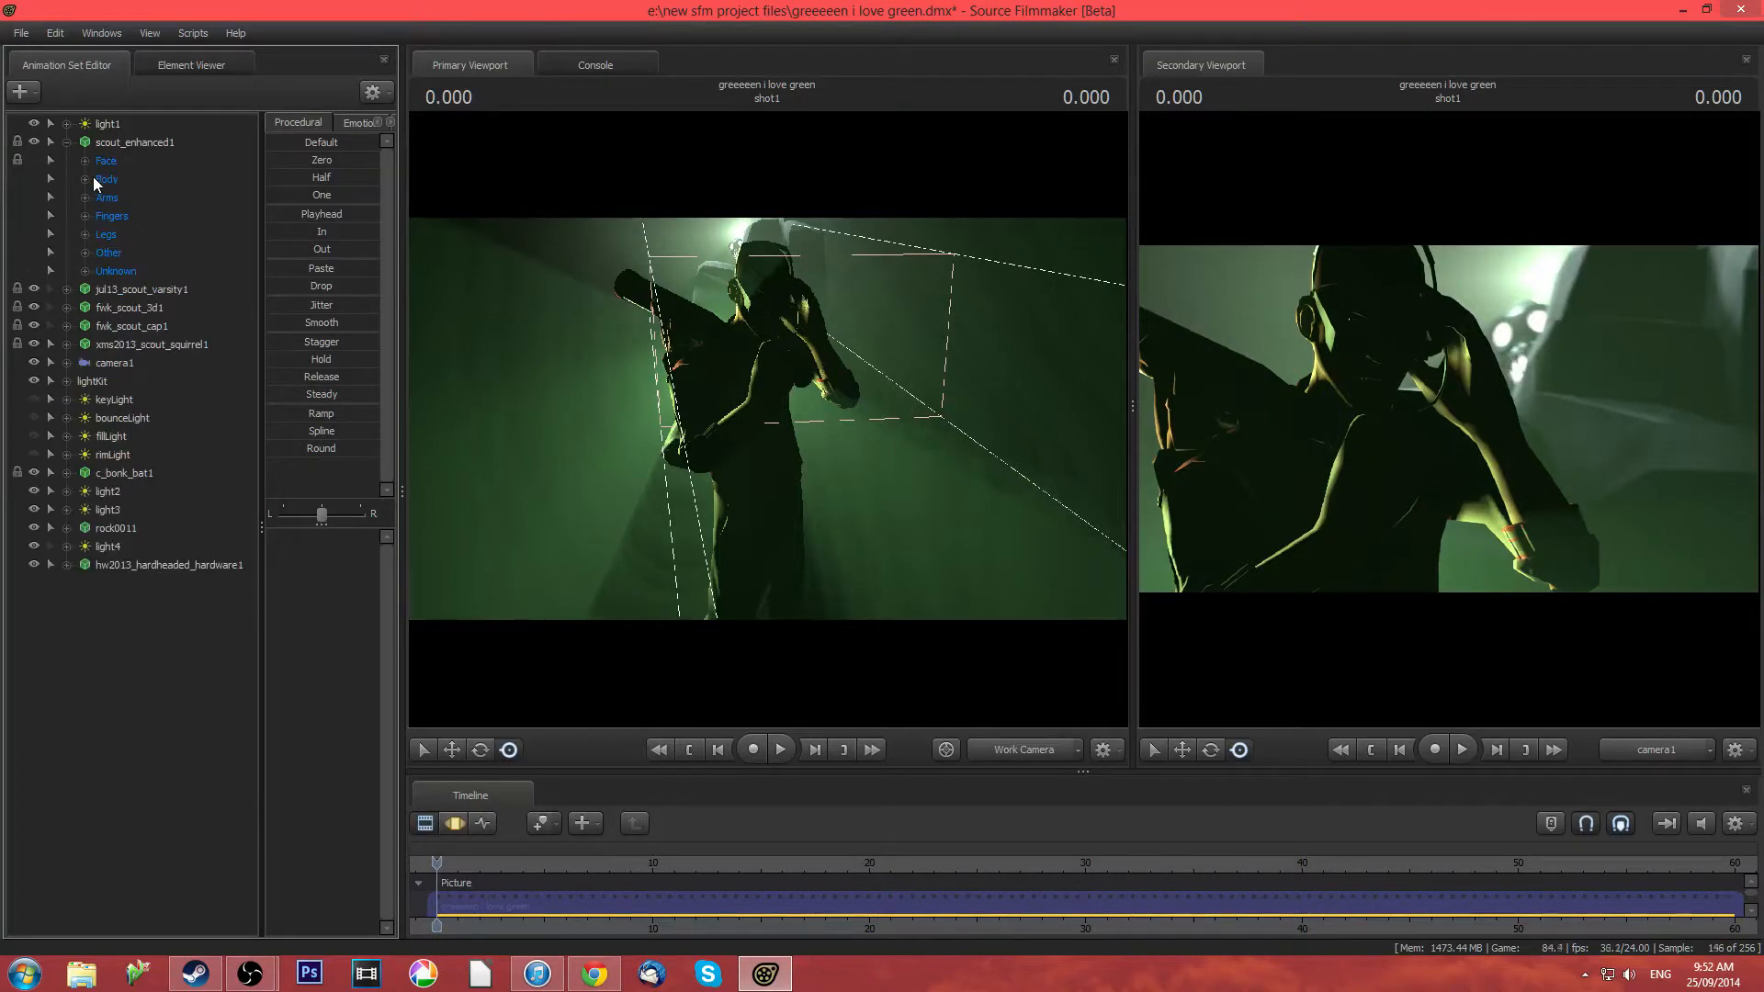
pyautogui.click(86, 179)
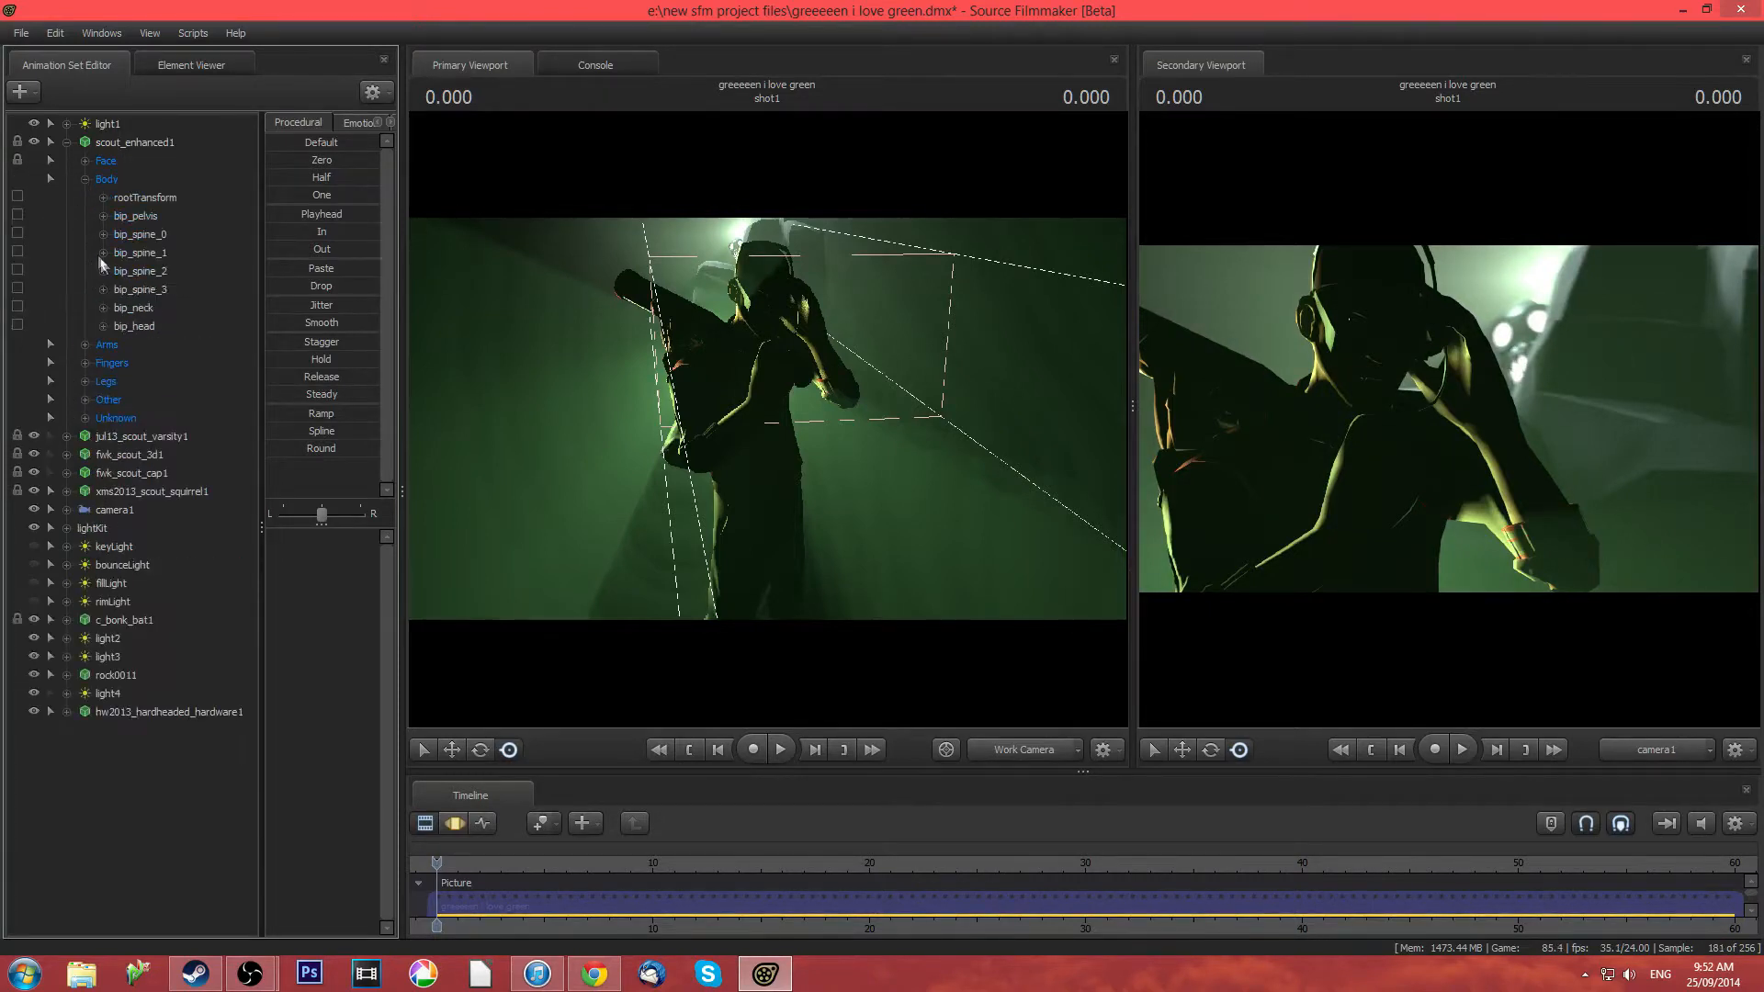
pyautogui.click(131, 309)
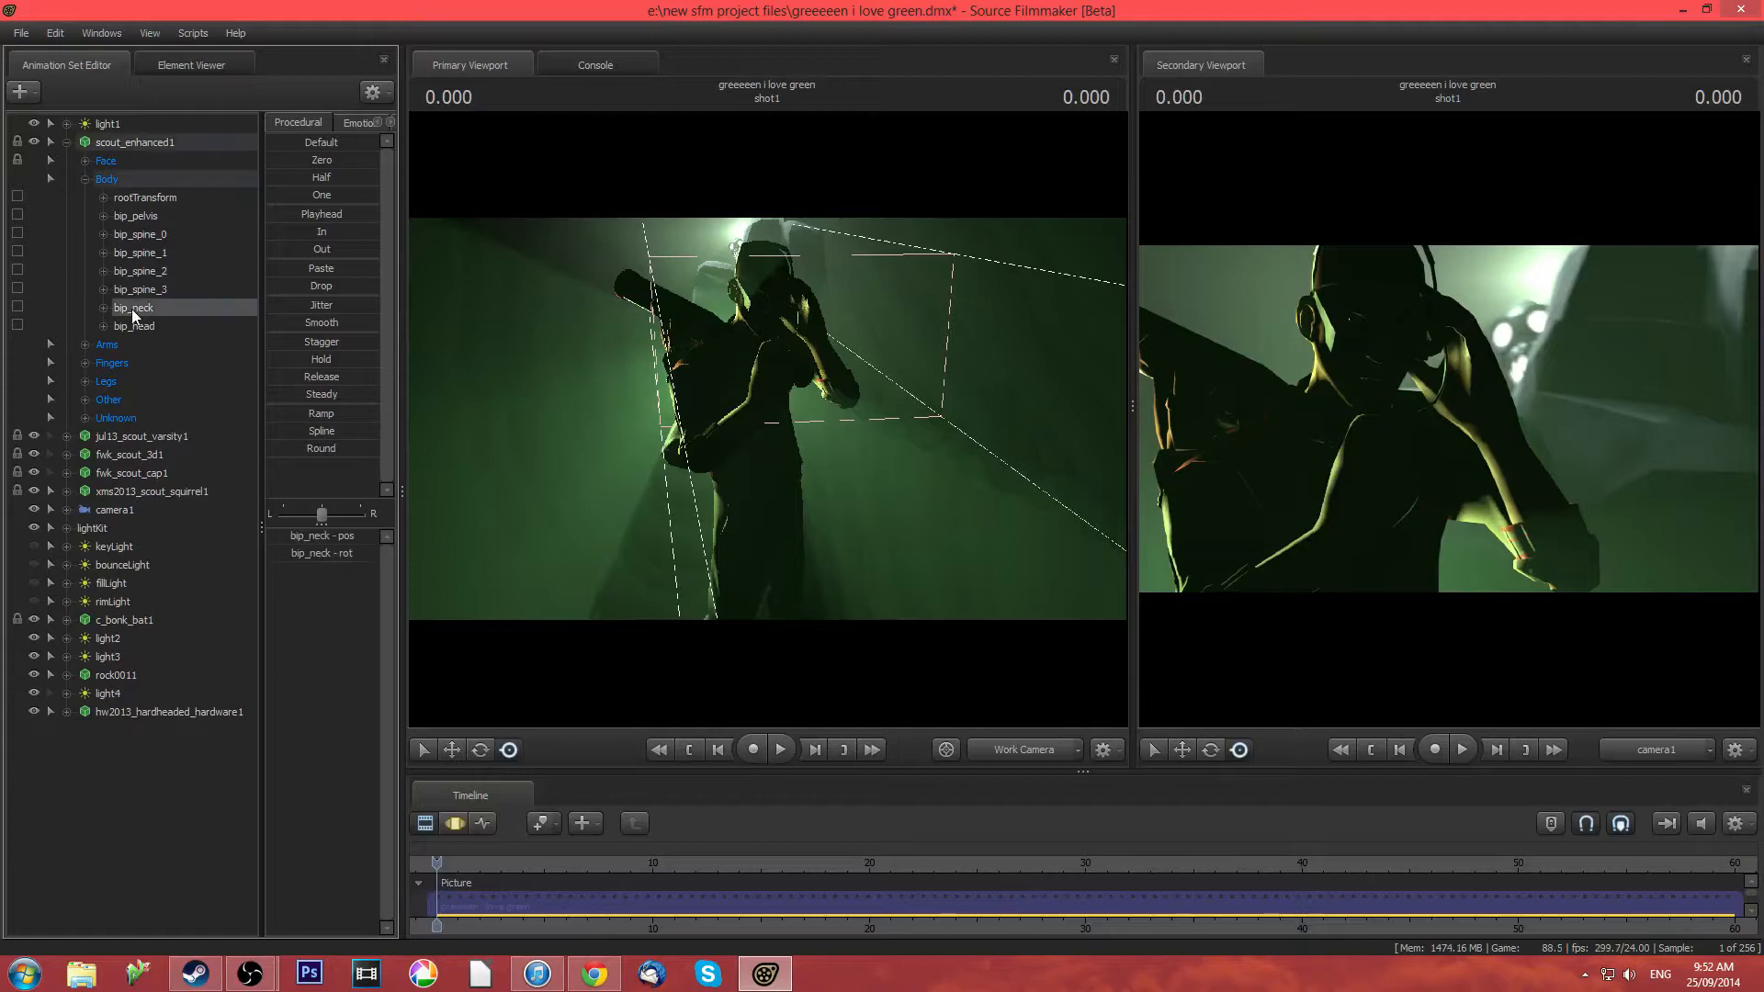
pyautogui.rightClick(130, 308)
pyautogui.moveTo(234, 371)
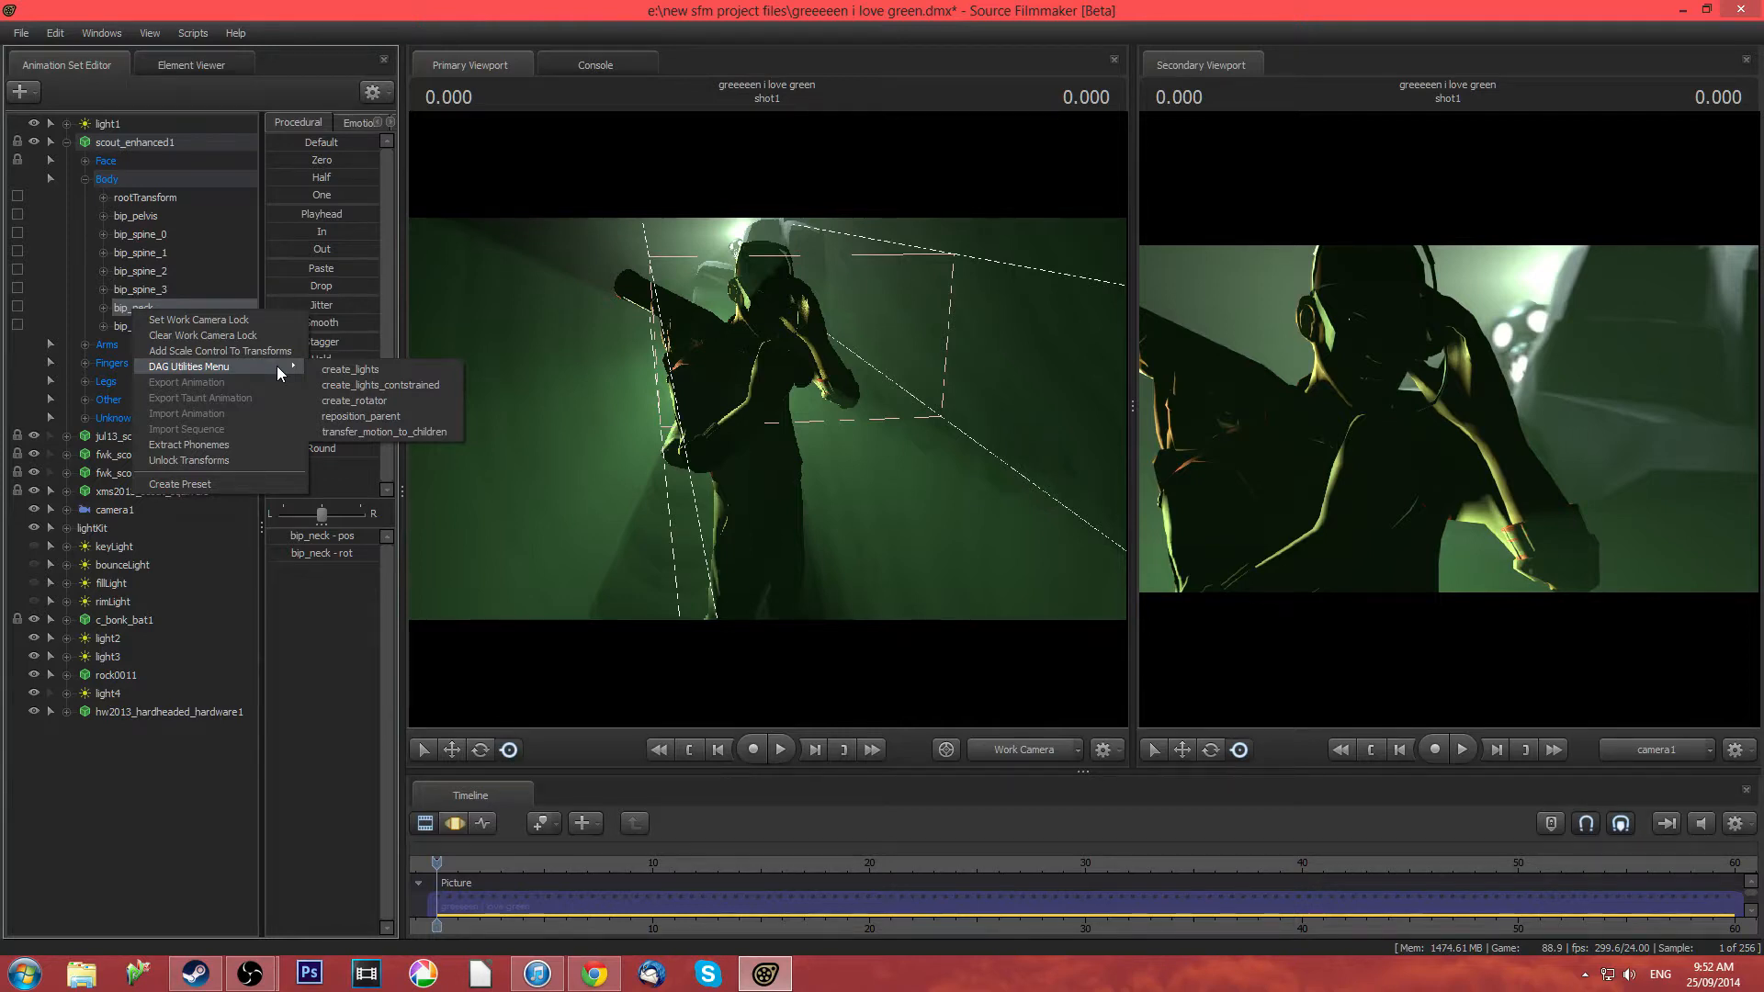
pyautogui.click(389, 387)
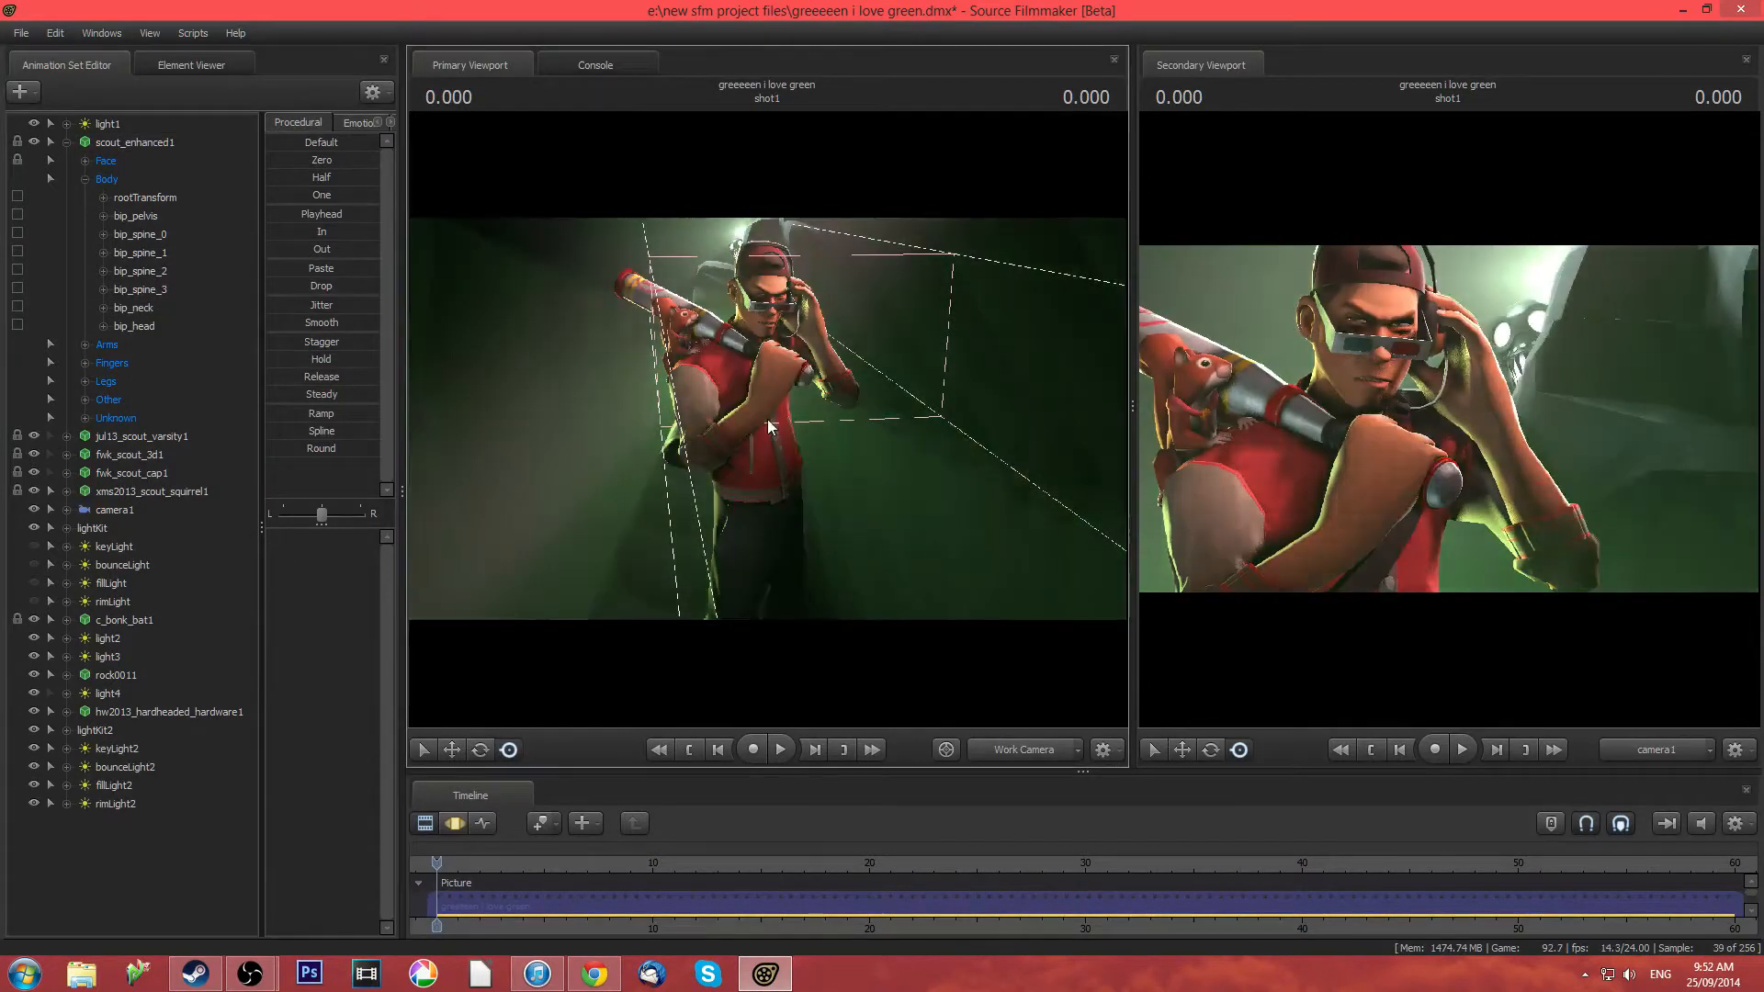
# Hide light1, light2, light3 and light4 so only the new light kit lights the Scout
pyautogui.moveTo(767, 417); pyautogui.dragTo(803, 344)
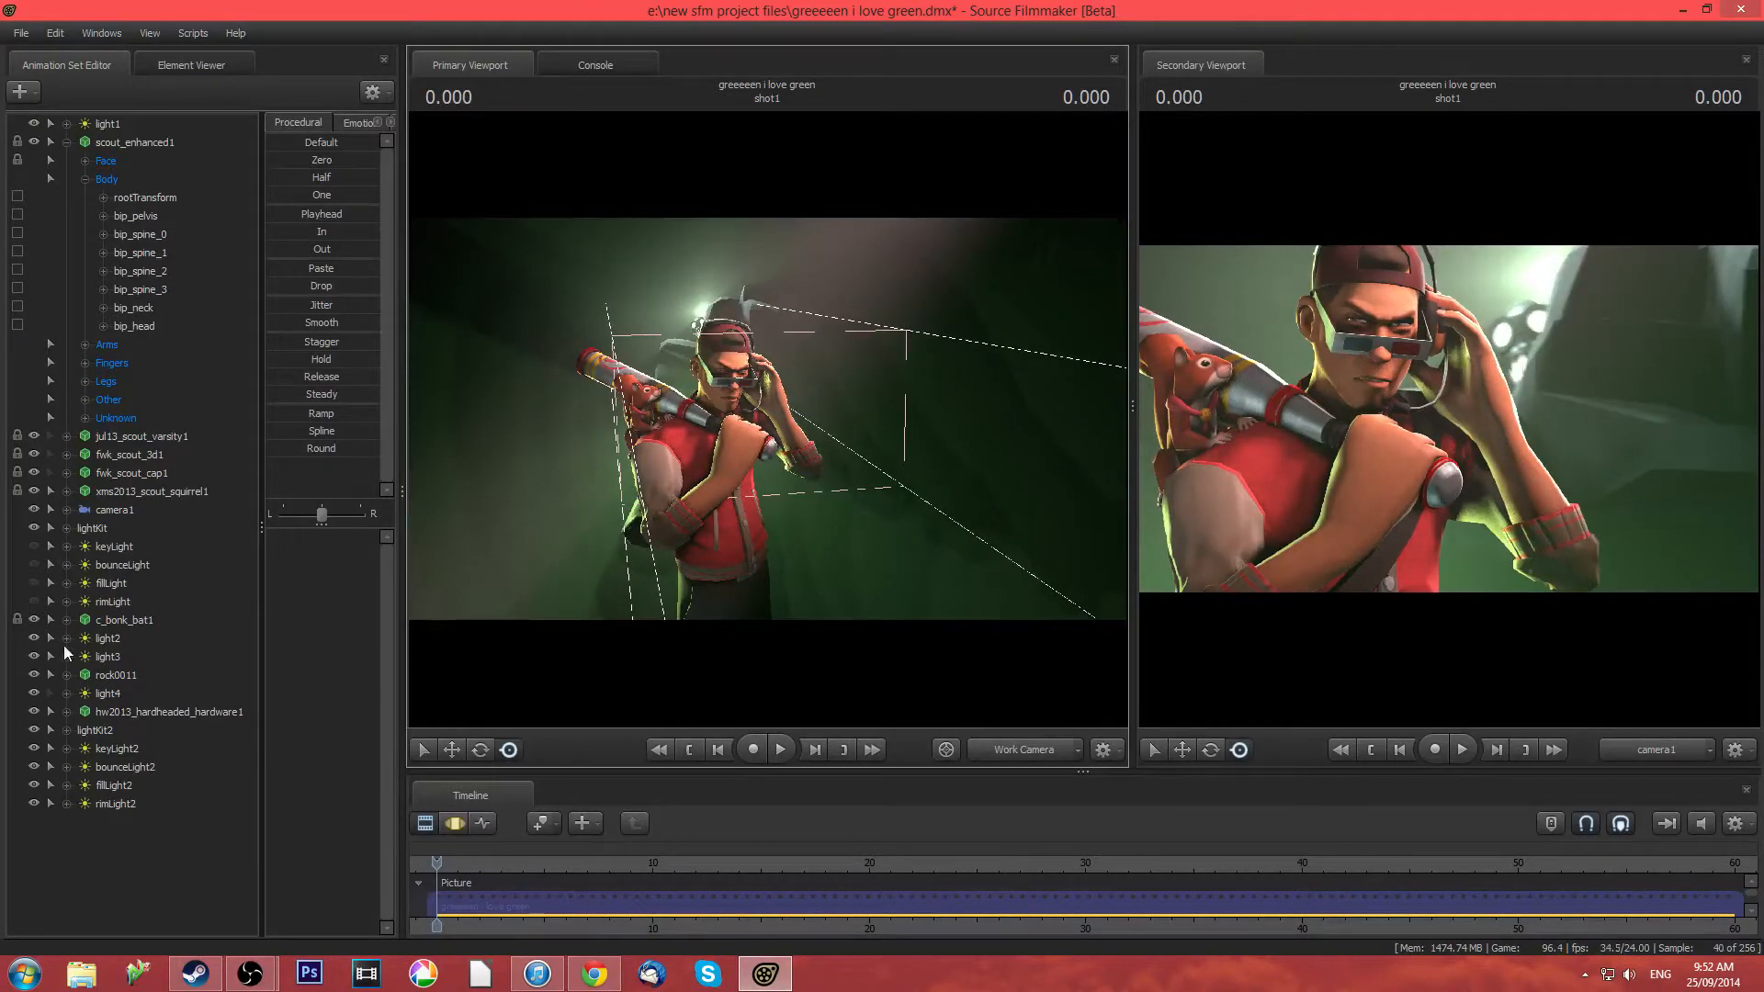
pyautogui.click(35, 637)
pyautogui.click(35, 656)
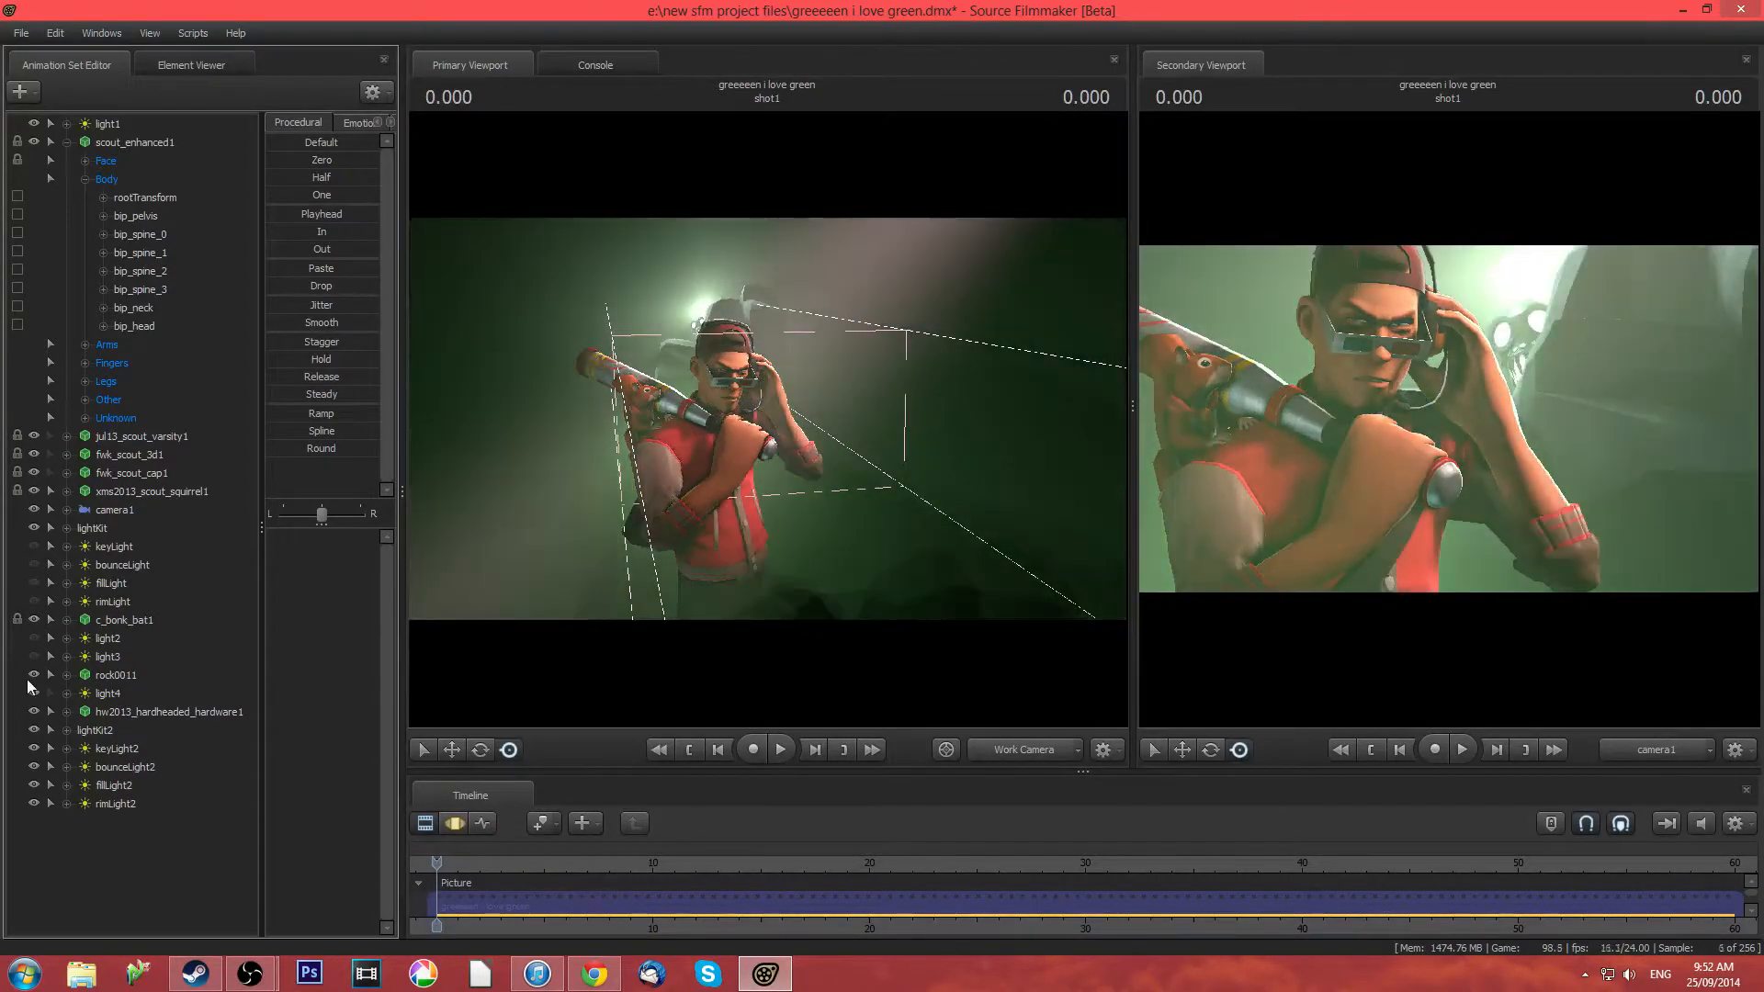
pyautogui.click(34, 693)
pyautogui.click(34, 123)
pyautogui.moveTo(843, 457); pyautogui.dragTo(765, 397)
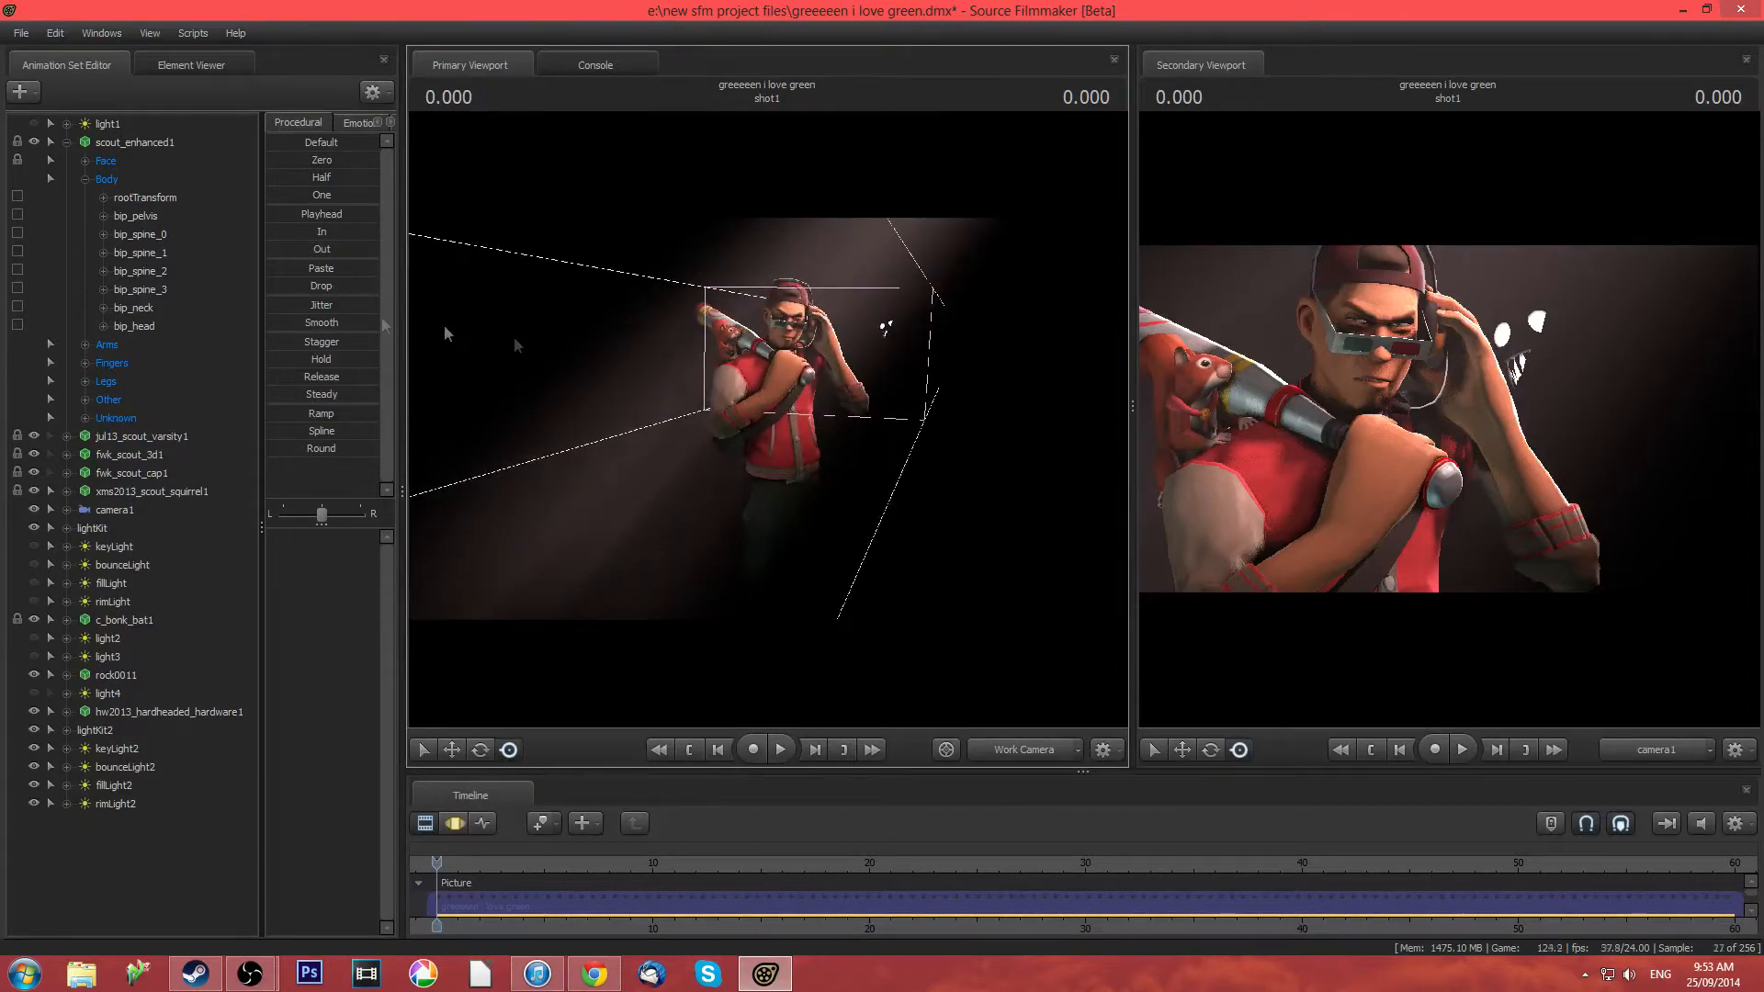
# Delete lightKit2 together with keyLight2, bounceLight2, fillLight2 and rimLight2
pyautogui.click(101, 731)
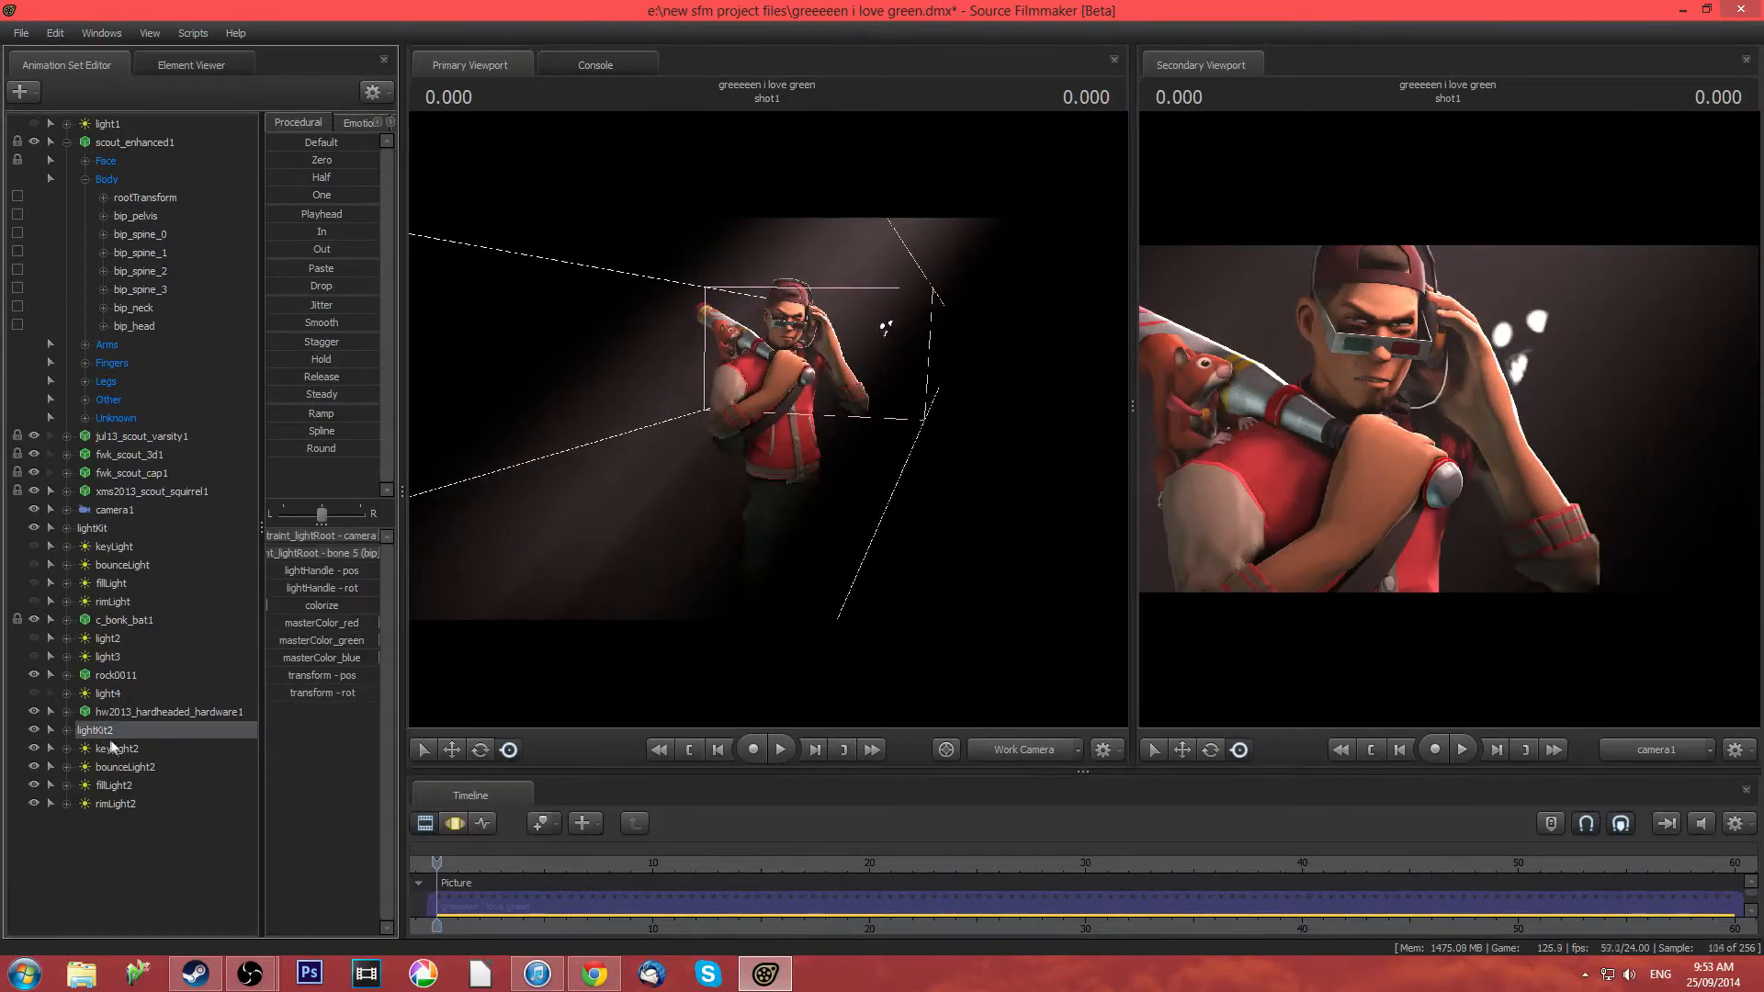
pyautogui.keyDown('ctrl'); pyautogui.click(118, 748); pyautogui.keyUp('ctrl')
pyautogui.keyDown('ctrl'); pyautogui.click(126, 768); pyautogui.keyUp('ctrl')
pyautogui.keyDown('ctrl'); pyautogui.click(125, 788); pyautogui.keyUp('ctrl')
pyautogui.keyDown('ctrl'); pyautogui.click(126, 802); pyautogui.keyUp('ctrl')
pyautogui.rightClick(134, 786)
pyautogui.click(150, 520)
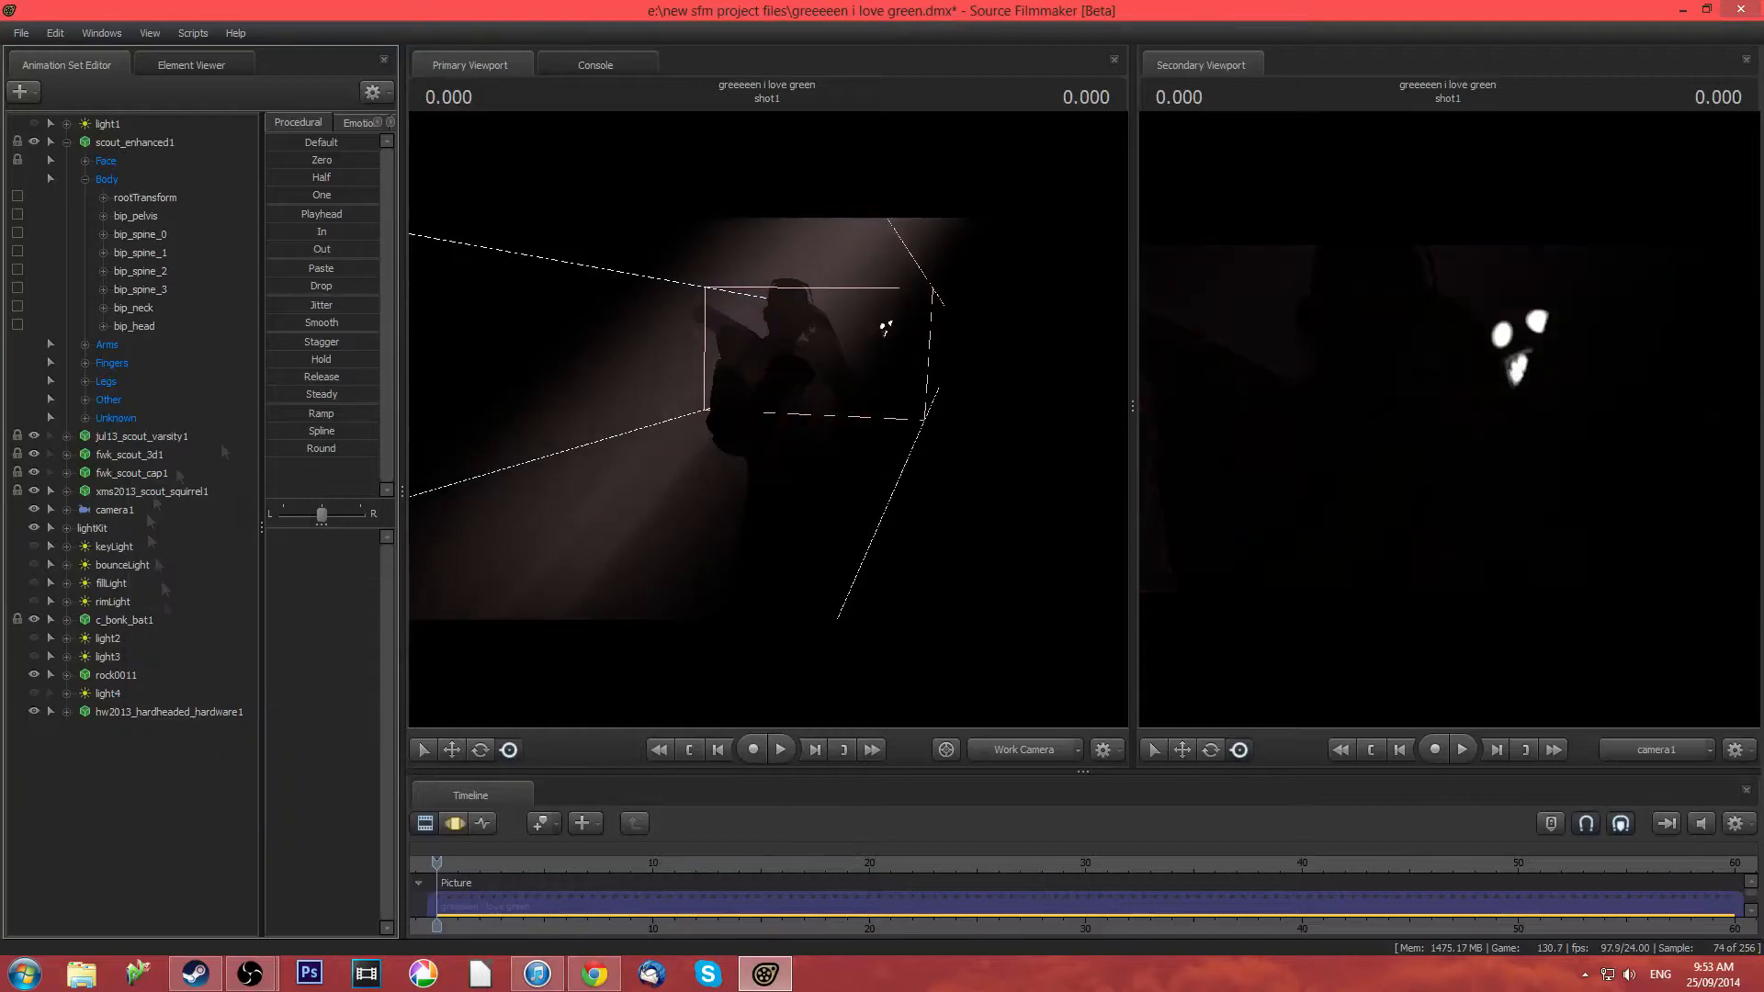
# Show the original light kit's four lights and light1 through light4 again
pyautogui.click(34, 546)
pyautogui.click(34, 565)
pyautogui.click(34, 583)
pyautogui.click(34, 602)
pyautogui.click(35, 123)
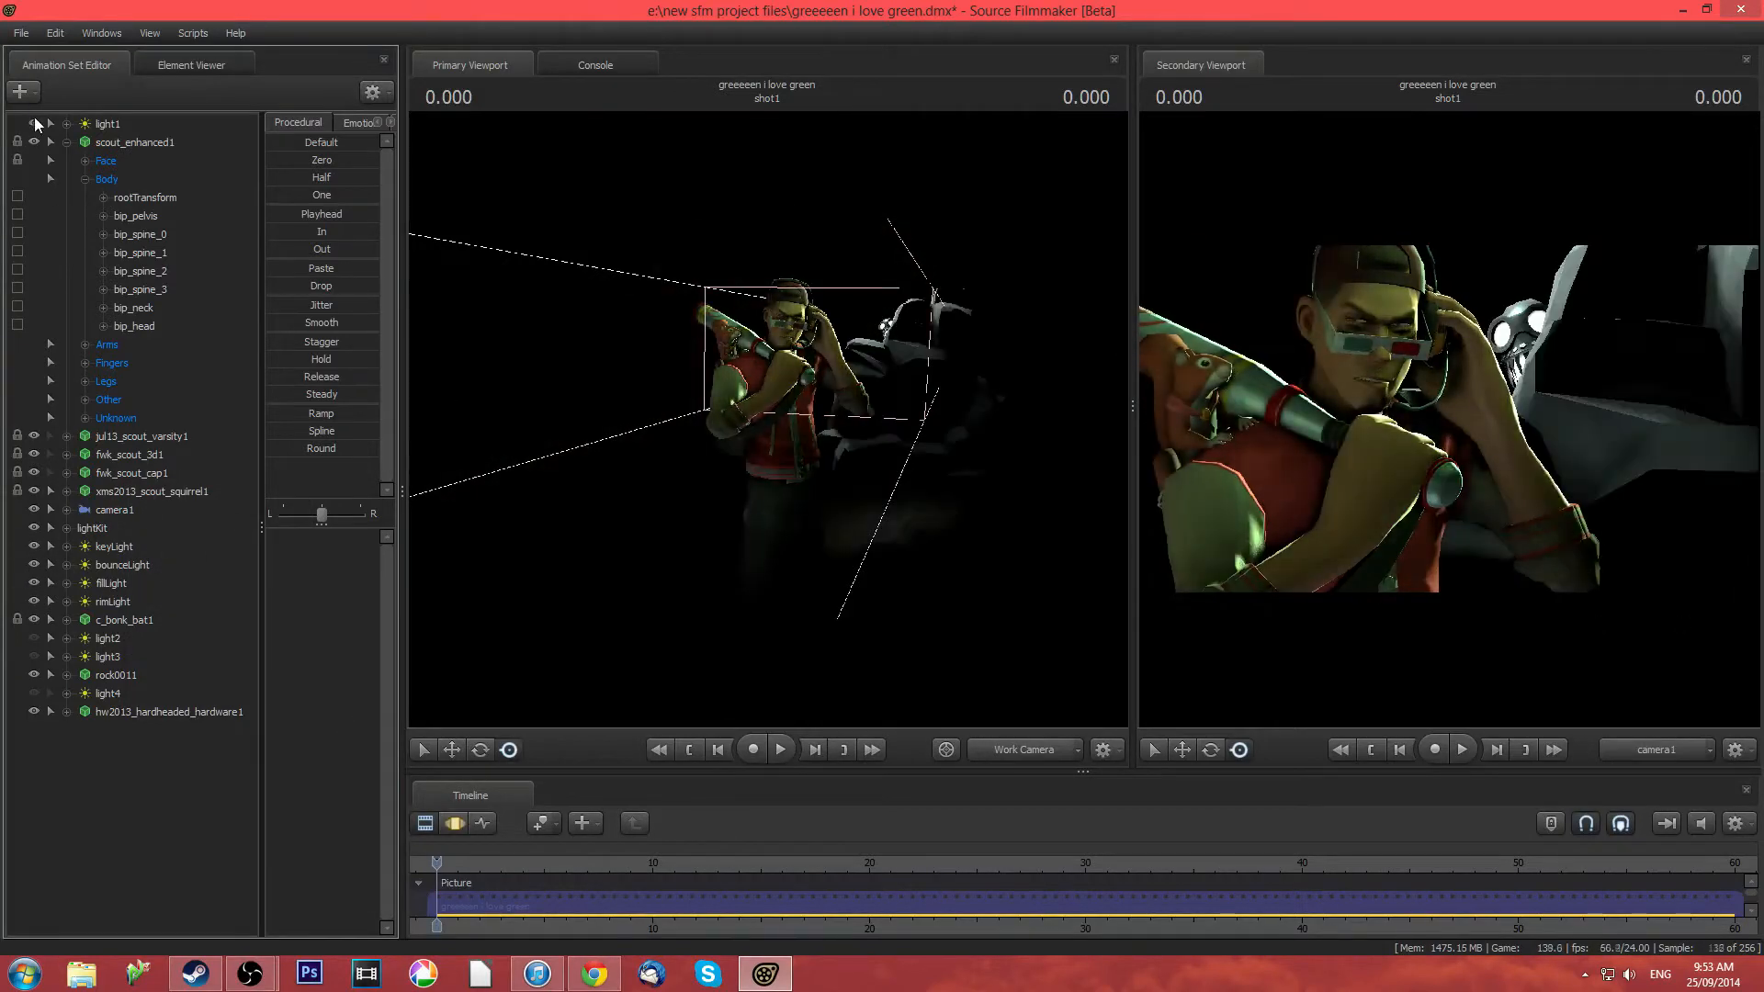
pyautogui.click(34, 637)
pyautogui.click(34, 655)
pyautogui.click(34, 693)
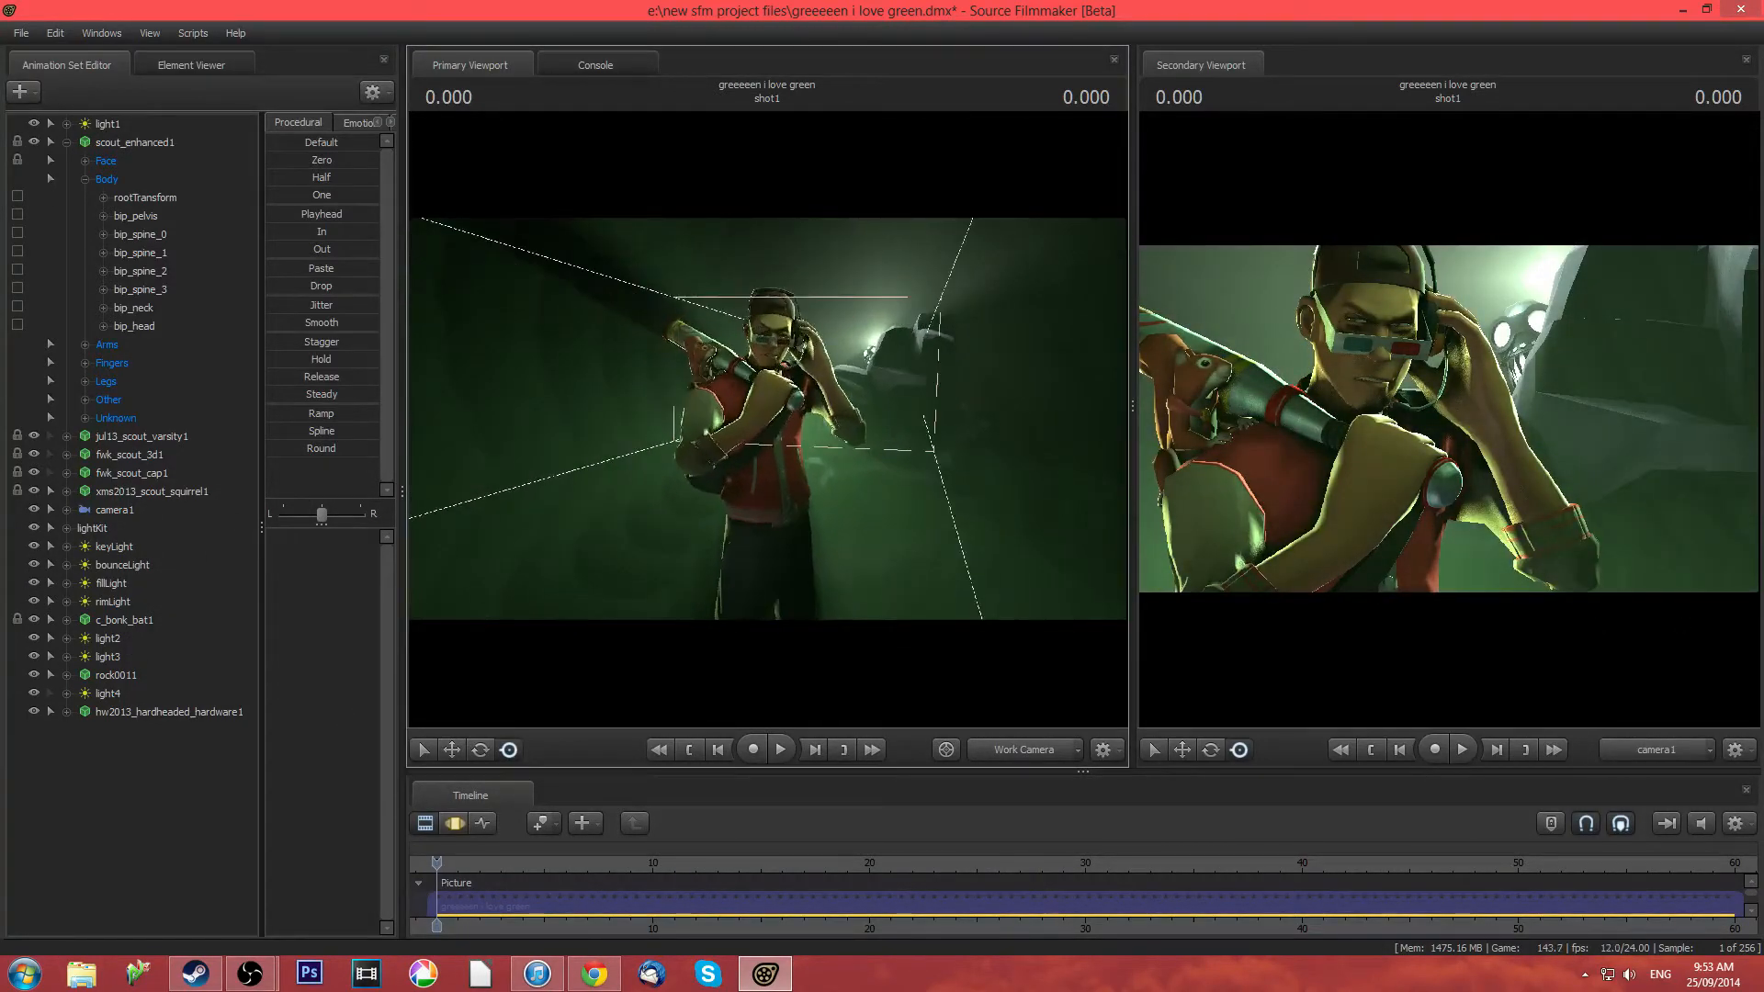
# Frame the Scout in the work camera and switch the timeline to the Motion Editor
pyautogui.press('z')
pyautogui.press('w')
pyautogui.press('x')
pyautogui.press('w')
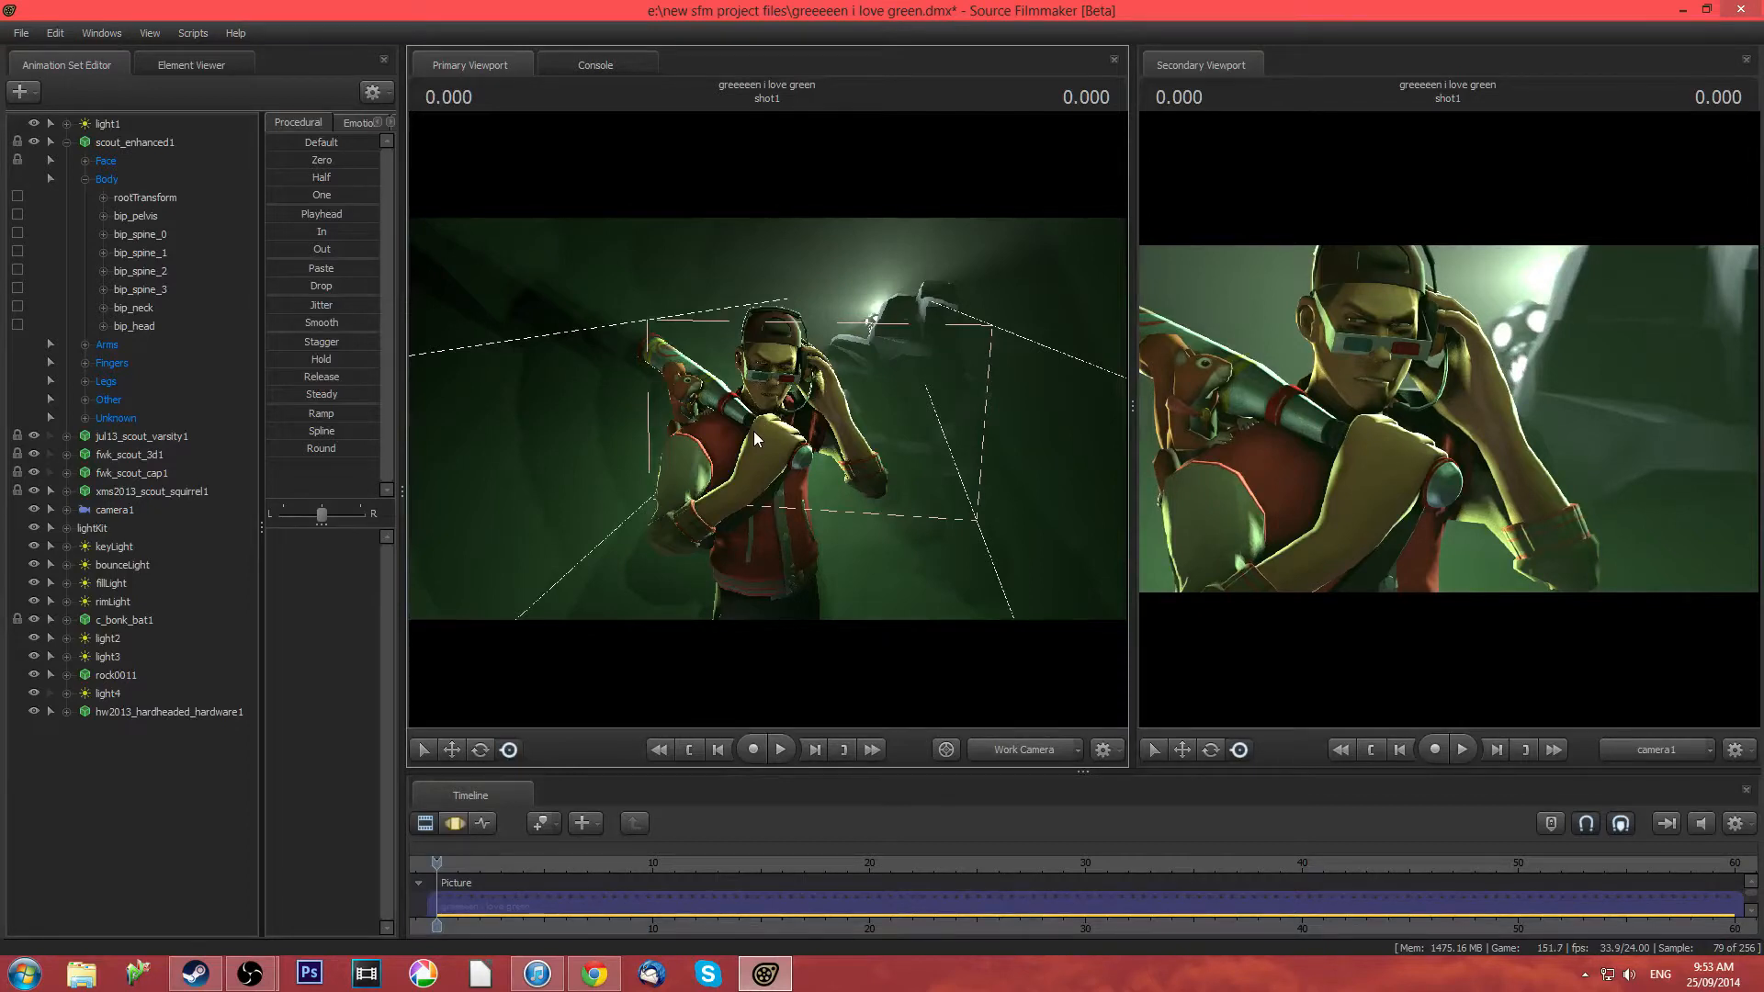
pyautogui.press('F3')
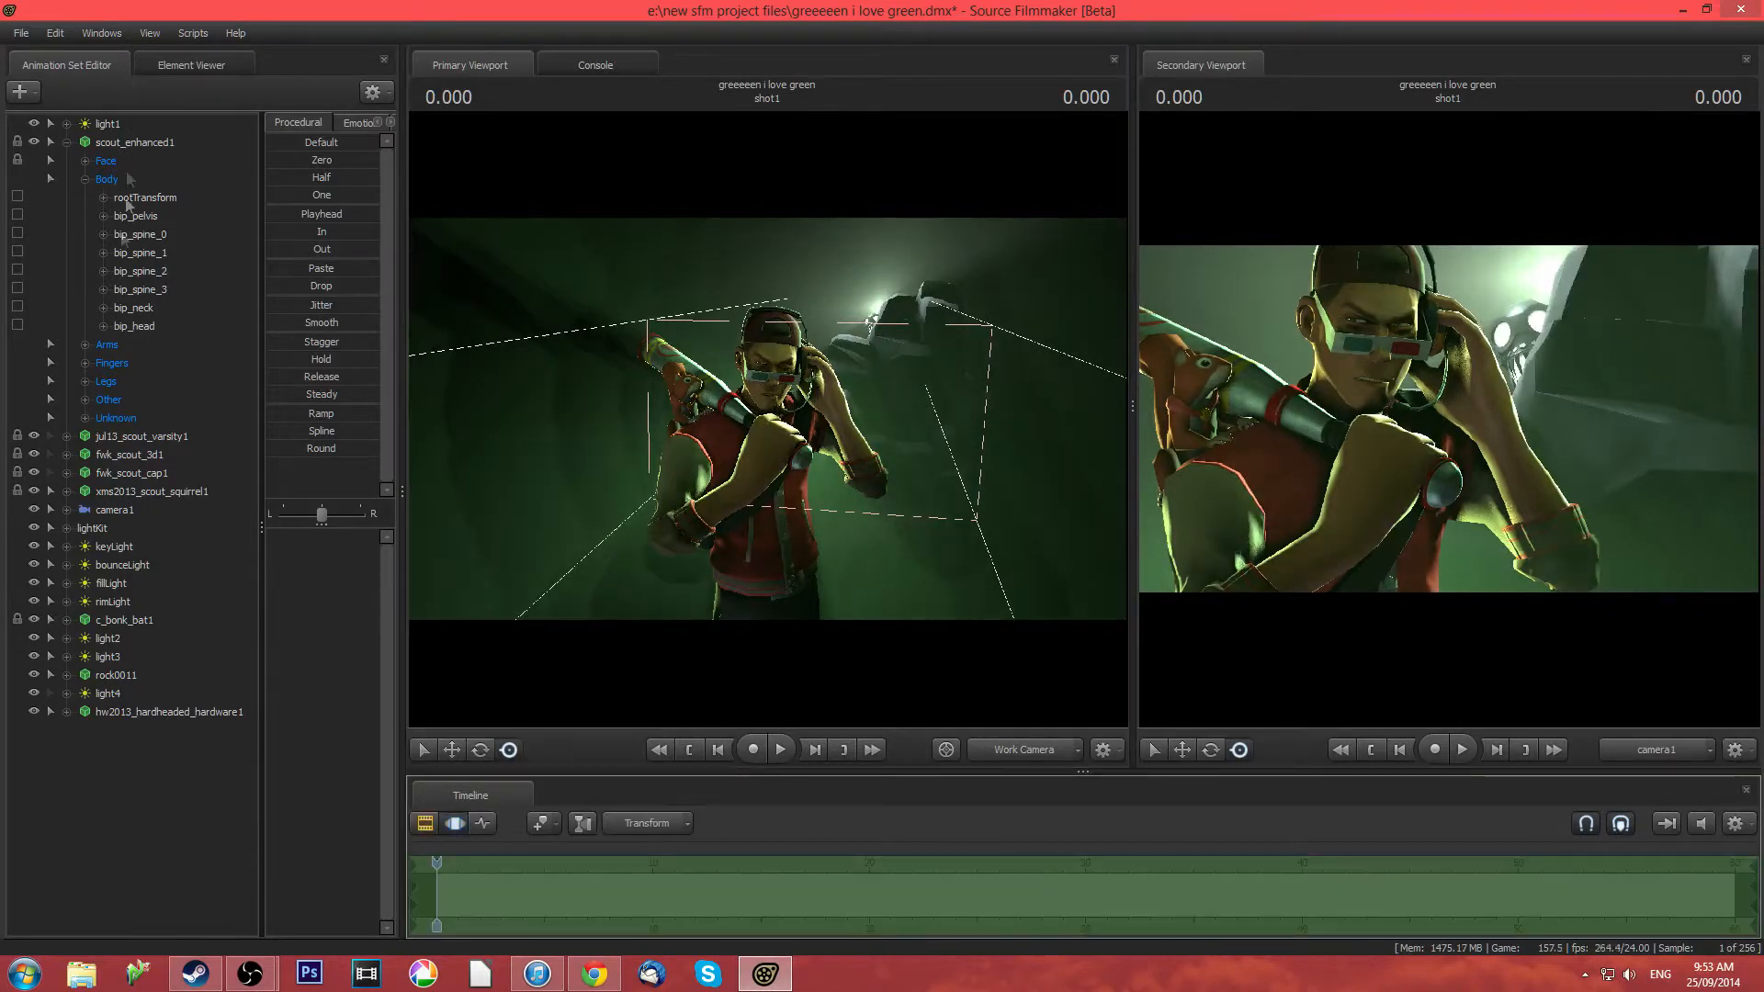
# Turn on Show Scene Hierarchy for the animation set list, and return to the flat list
pyautogui.rightClick(128, 795)
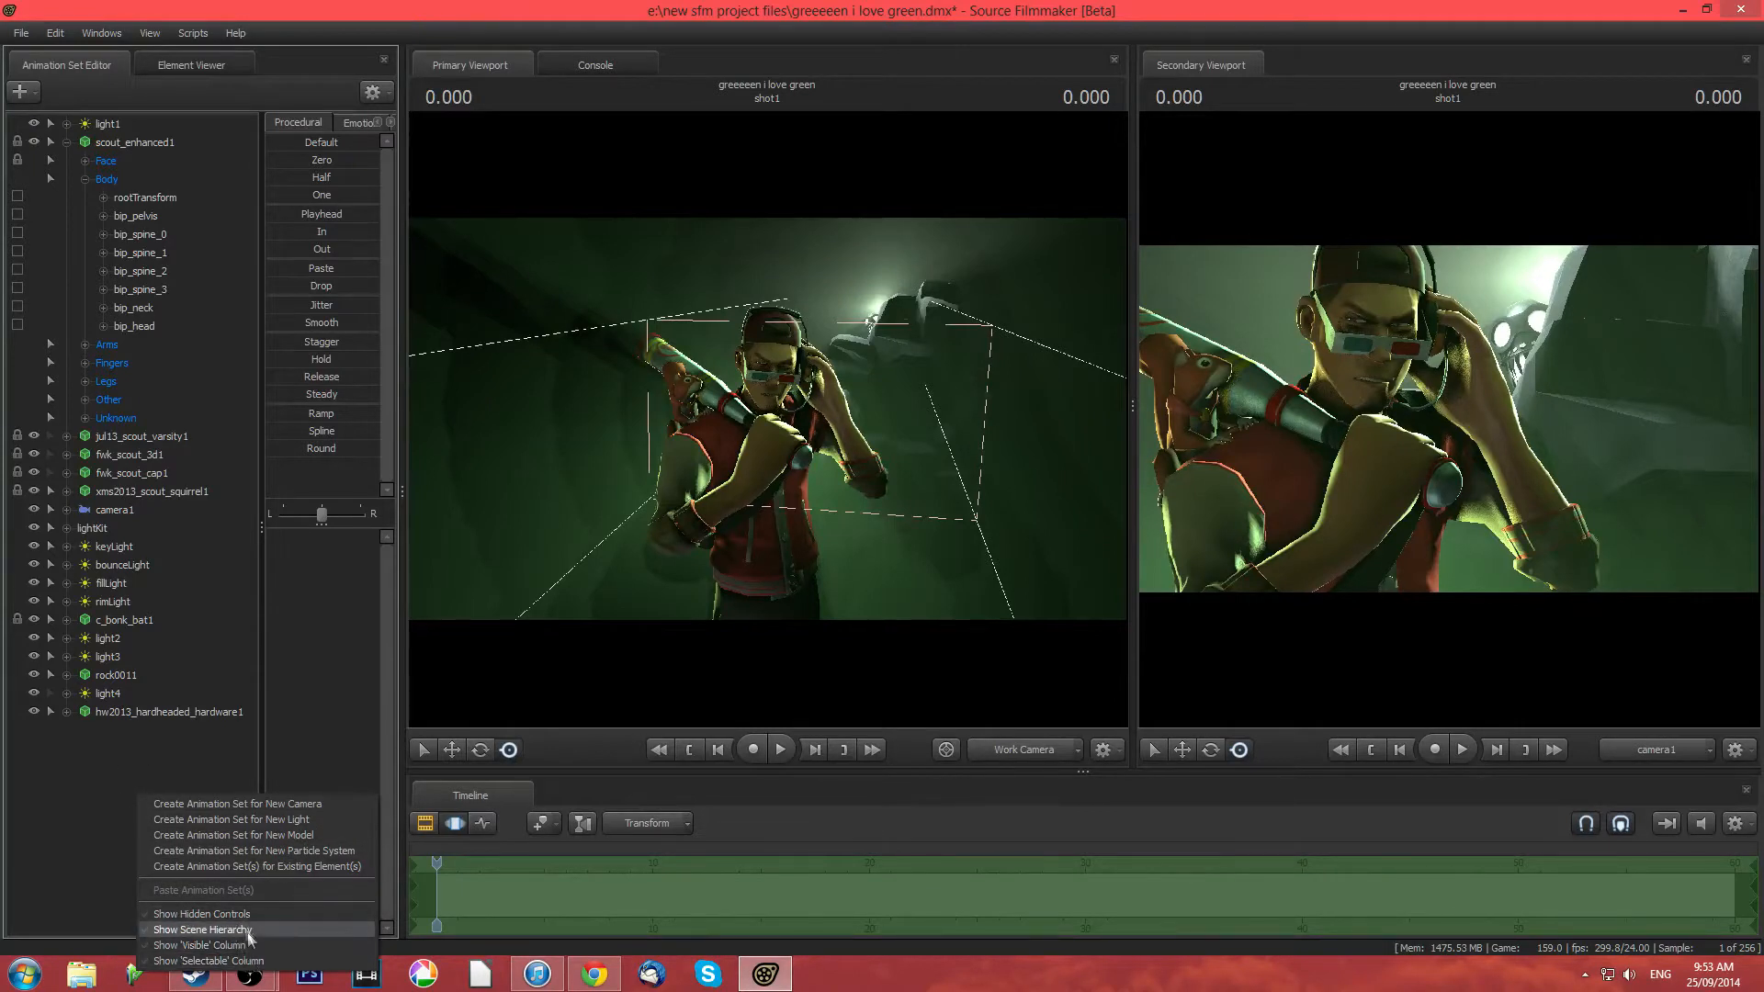
pyautogui.click(202, 930)
pyautogui.rightClick(121, 674)
pyautogui.click(284, 695)
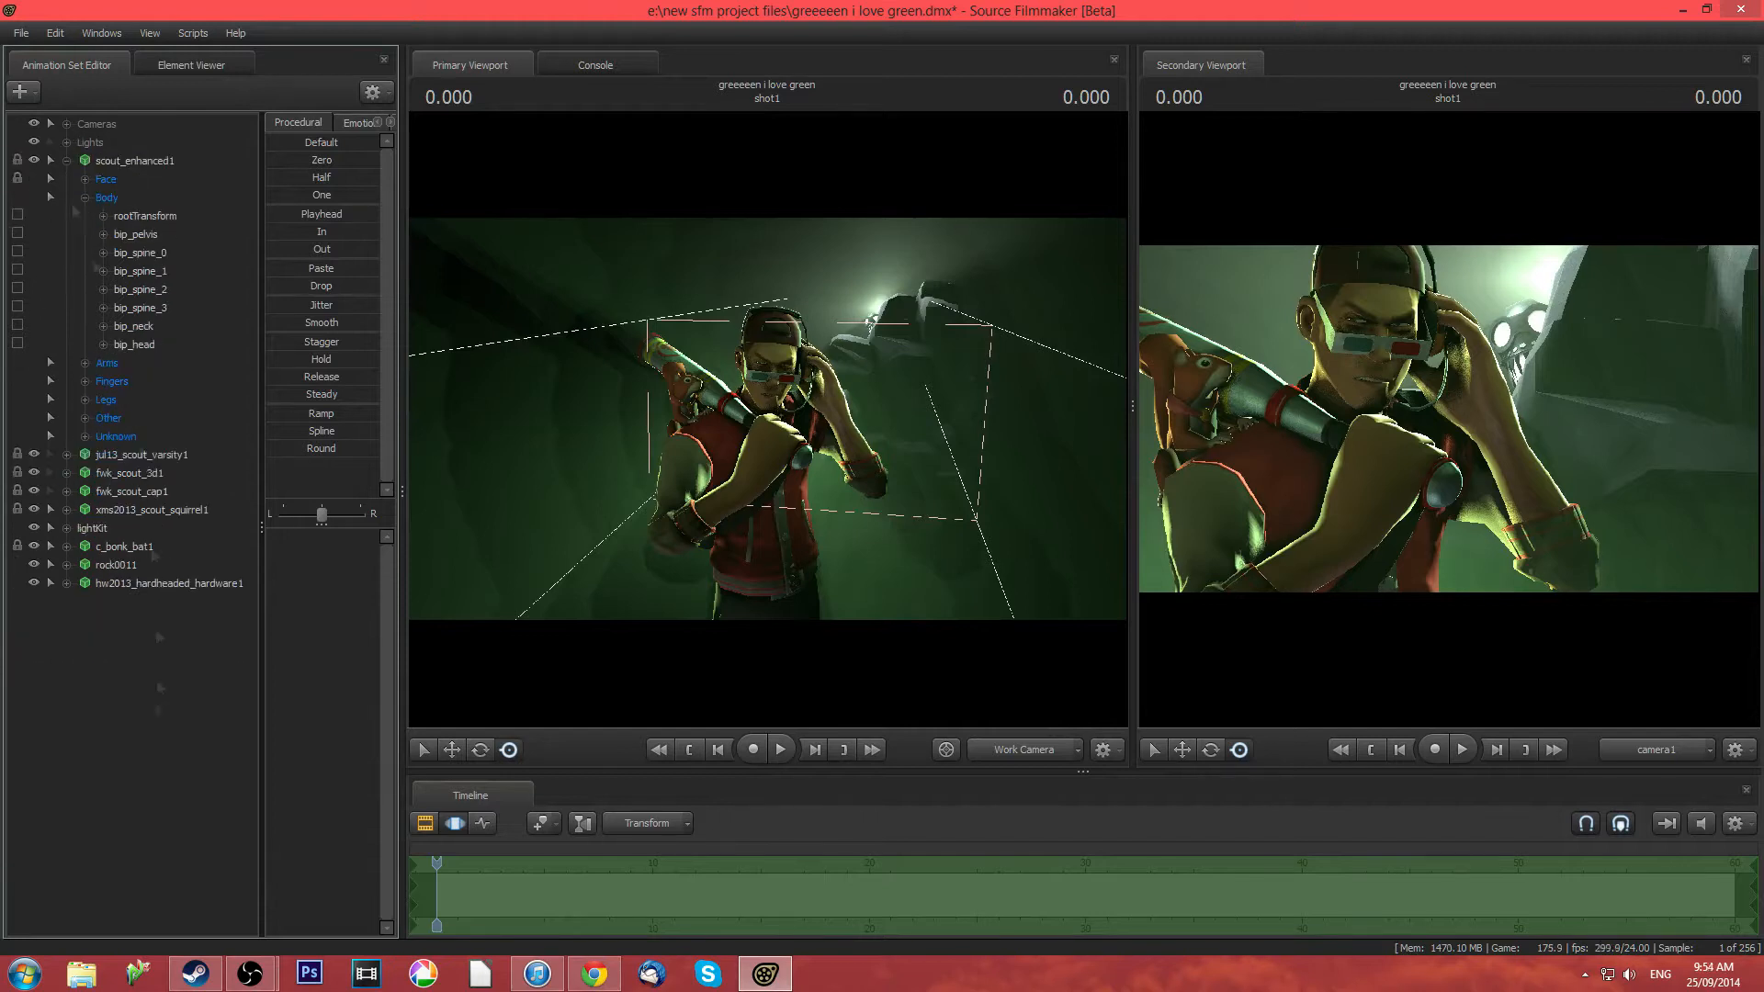
pyautogui.rightClick(157, 704)
pyautogui.click(188, 859)
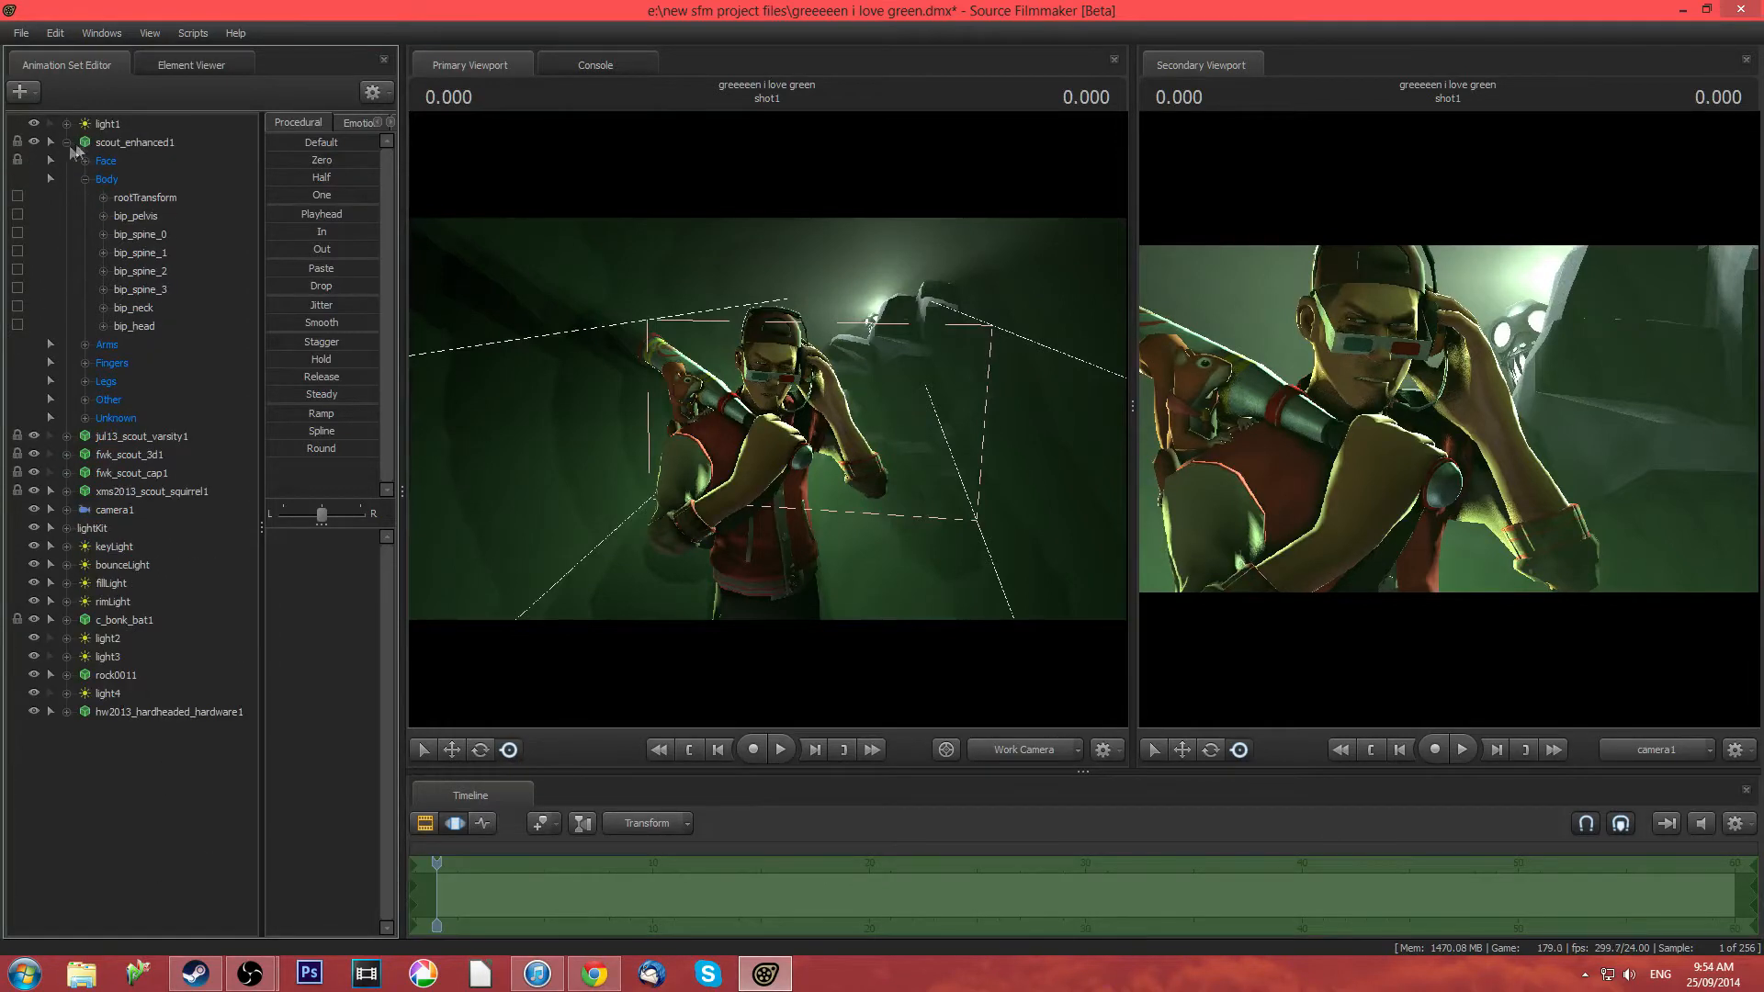
# Reorder the animation sets so light1, light2, light3 and light4 sit together between camera1 and lightKit
pyautogui.moveTo(112, 121); pyautogui.dragTo(116, 520)
pyautogui.moveTo(106, 638); pyautogui.dragTo(109, 539)
pyautogui.moveTo(109, 692); pyautogui.dragTo(108, 556)
# Hide light1 through light4 and the whole lightKit, including its key, bounce, fill and rim lights
pyautogui.click(33, 508)
pyautogui.click(34, 527)
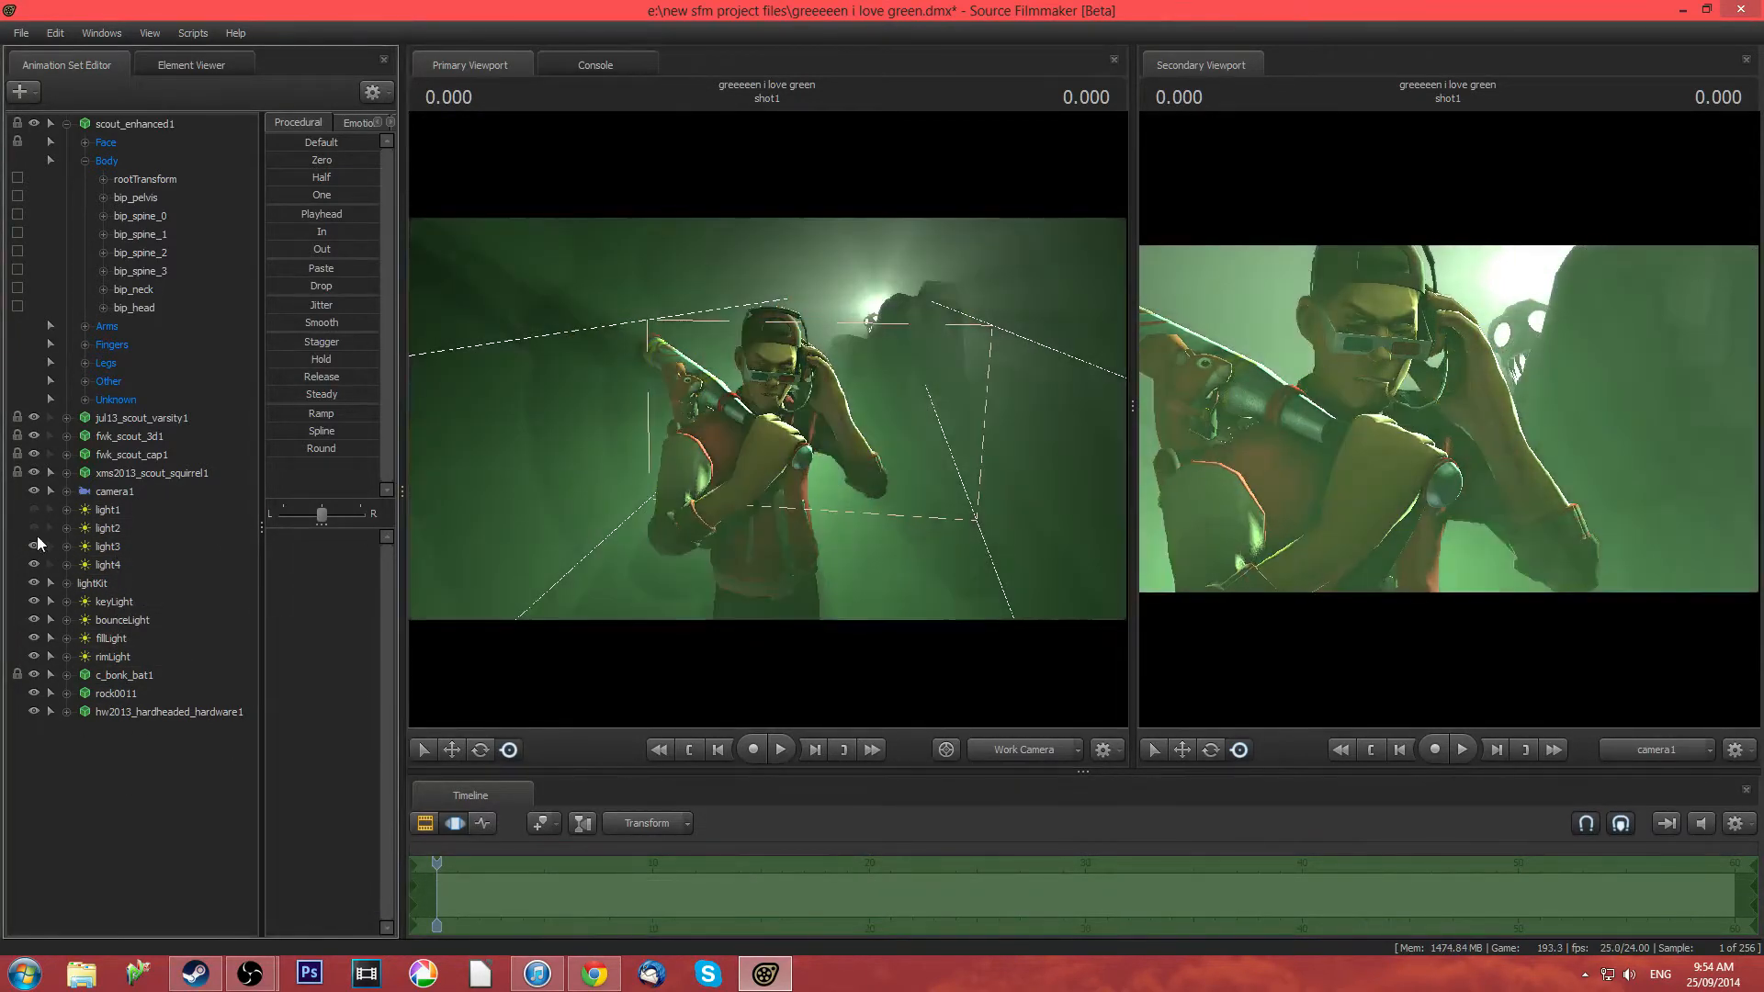
pyautogui.click(35, 548)
pyautogui.click(34, 565)
pyautogui.moveTo(35, 583); pyautogui.dragTo(35, 656)
# Create an animation set for a new light from the work camera's view of the Scout and rename it "Hand key light"
pyautogui.moveTo(949, 574); pyautogui.dragTo(768, 421)
pyautogui.press('s')
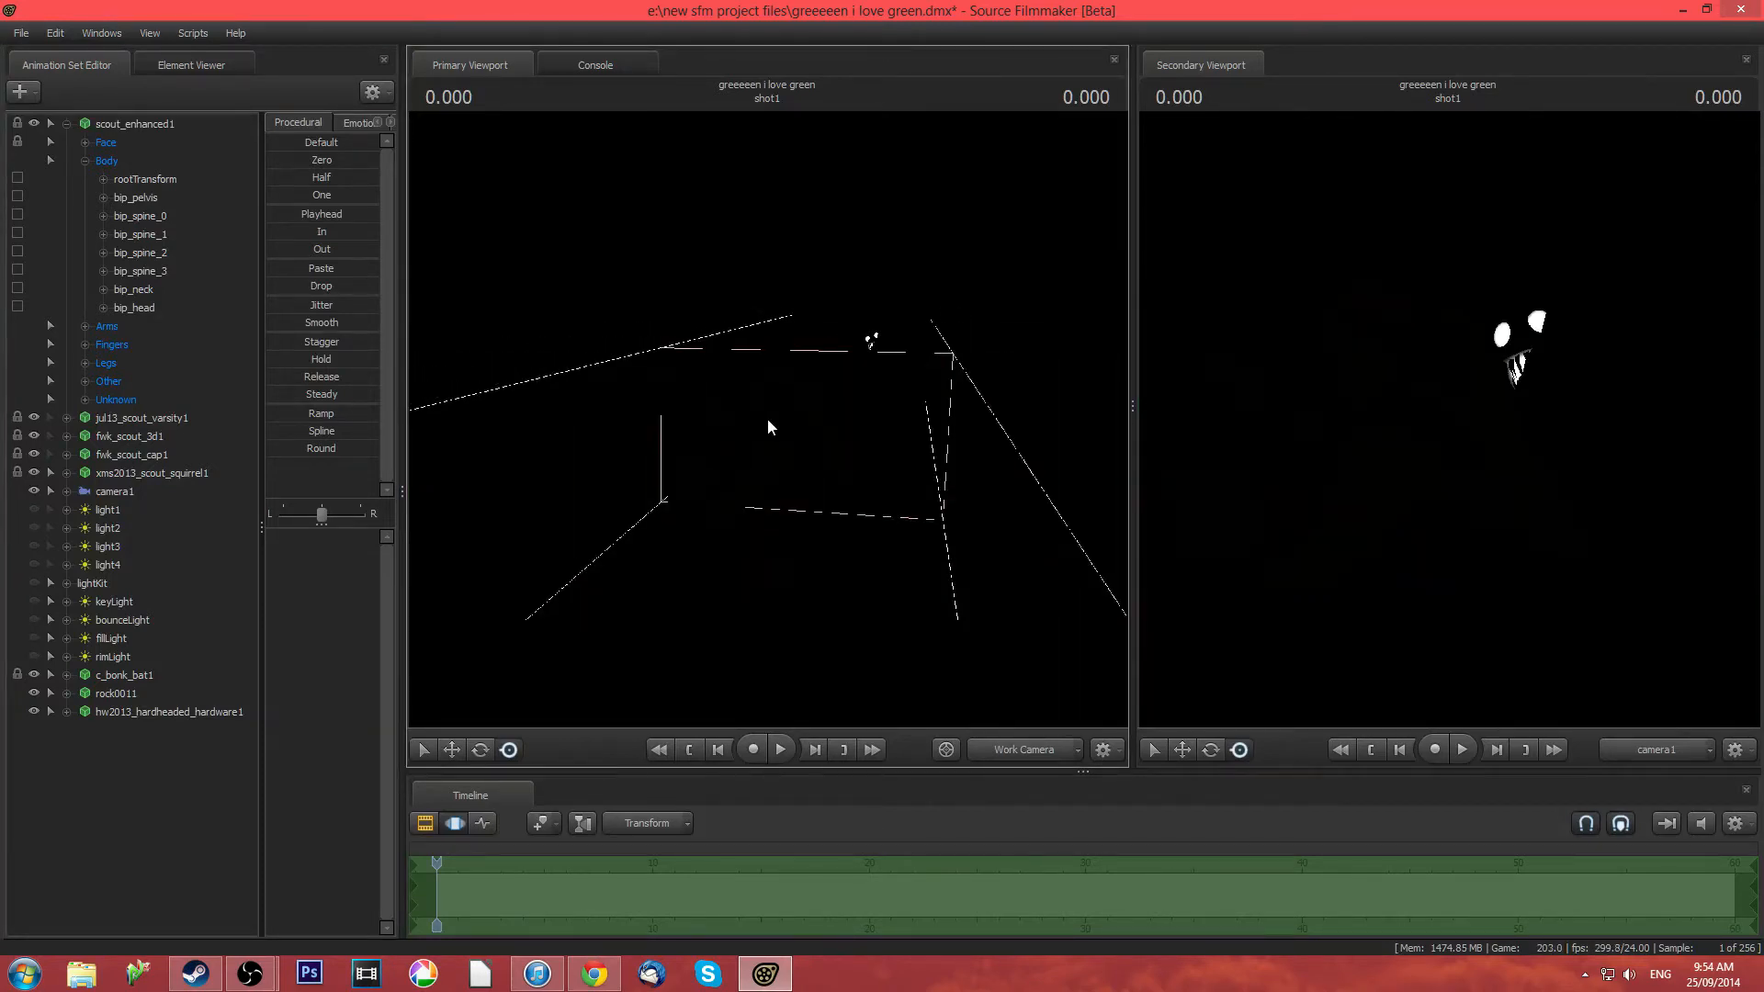
pyautogui.moveTo(790, 454); pyautogui.dragTo(840, 473)
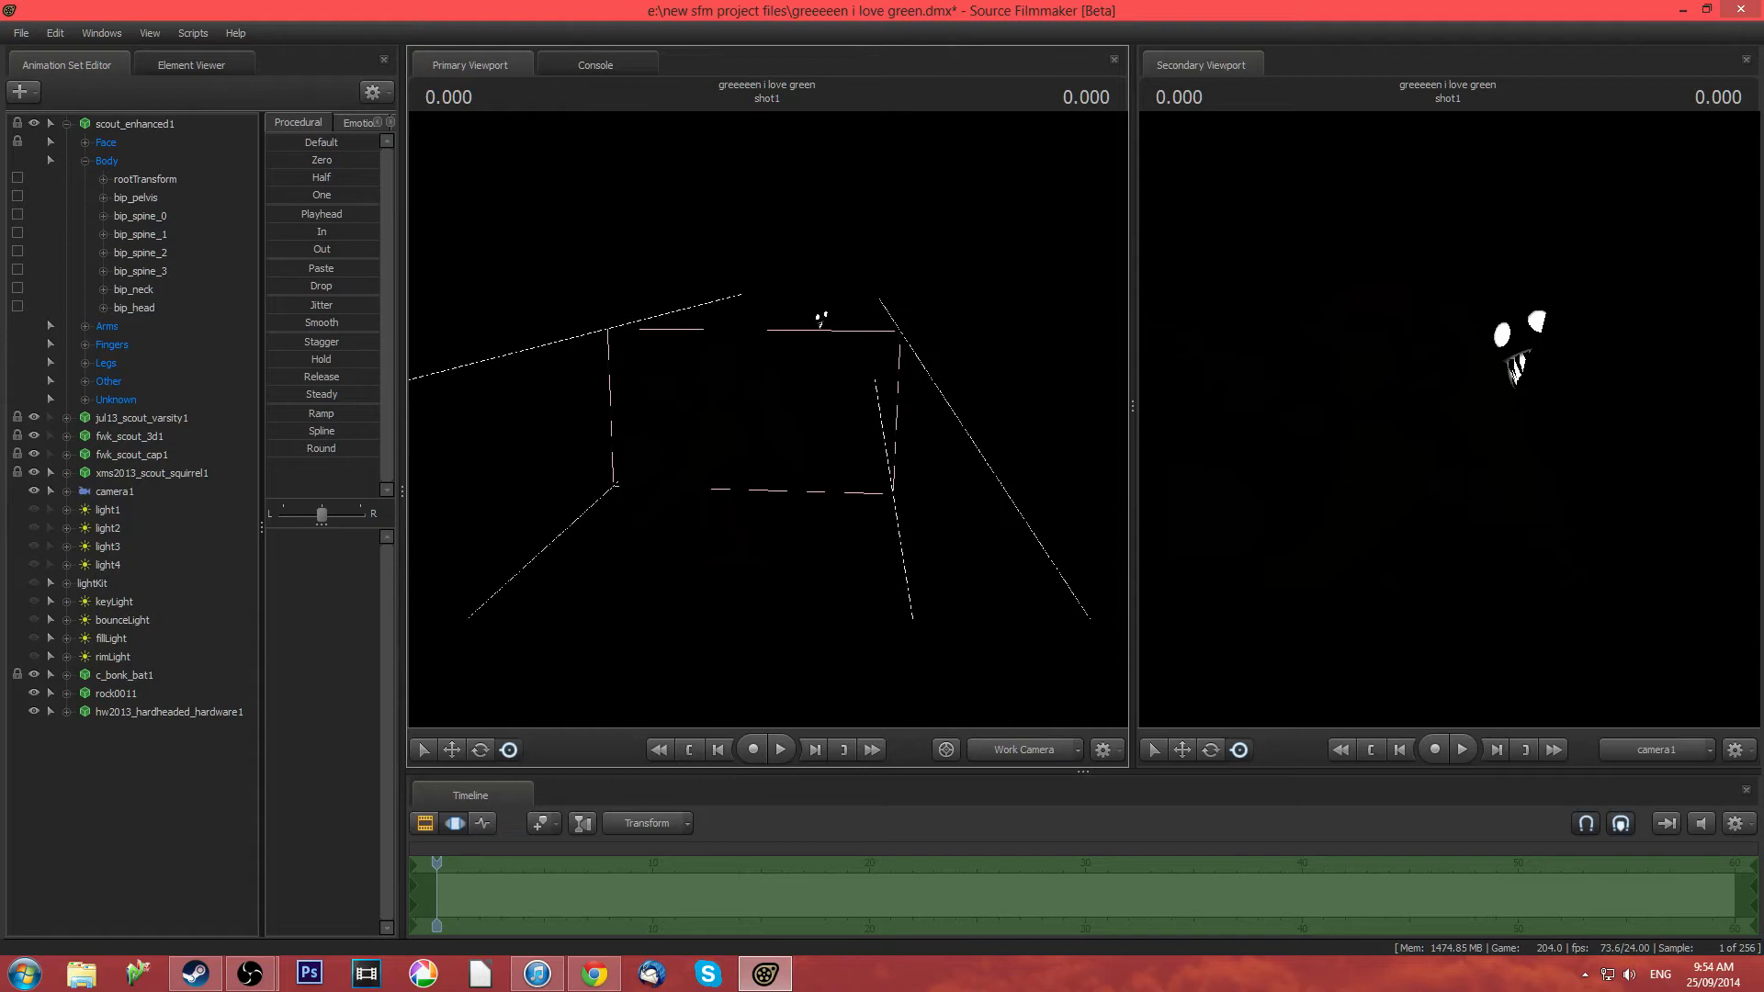
pyautogui.click(23, 90)
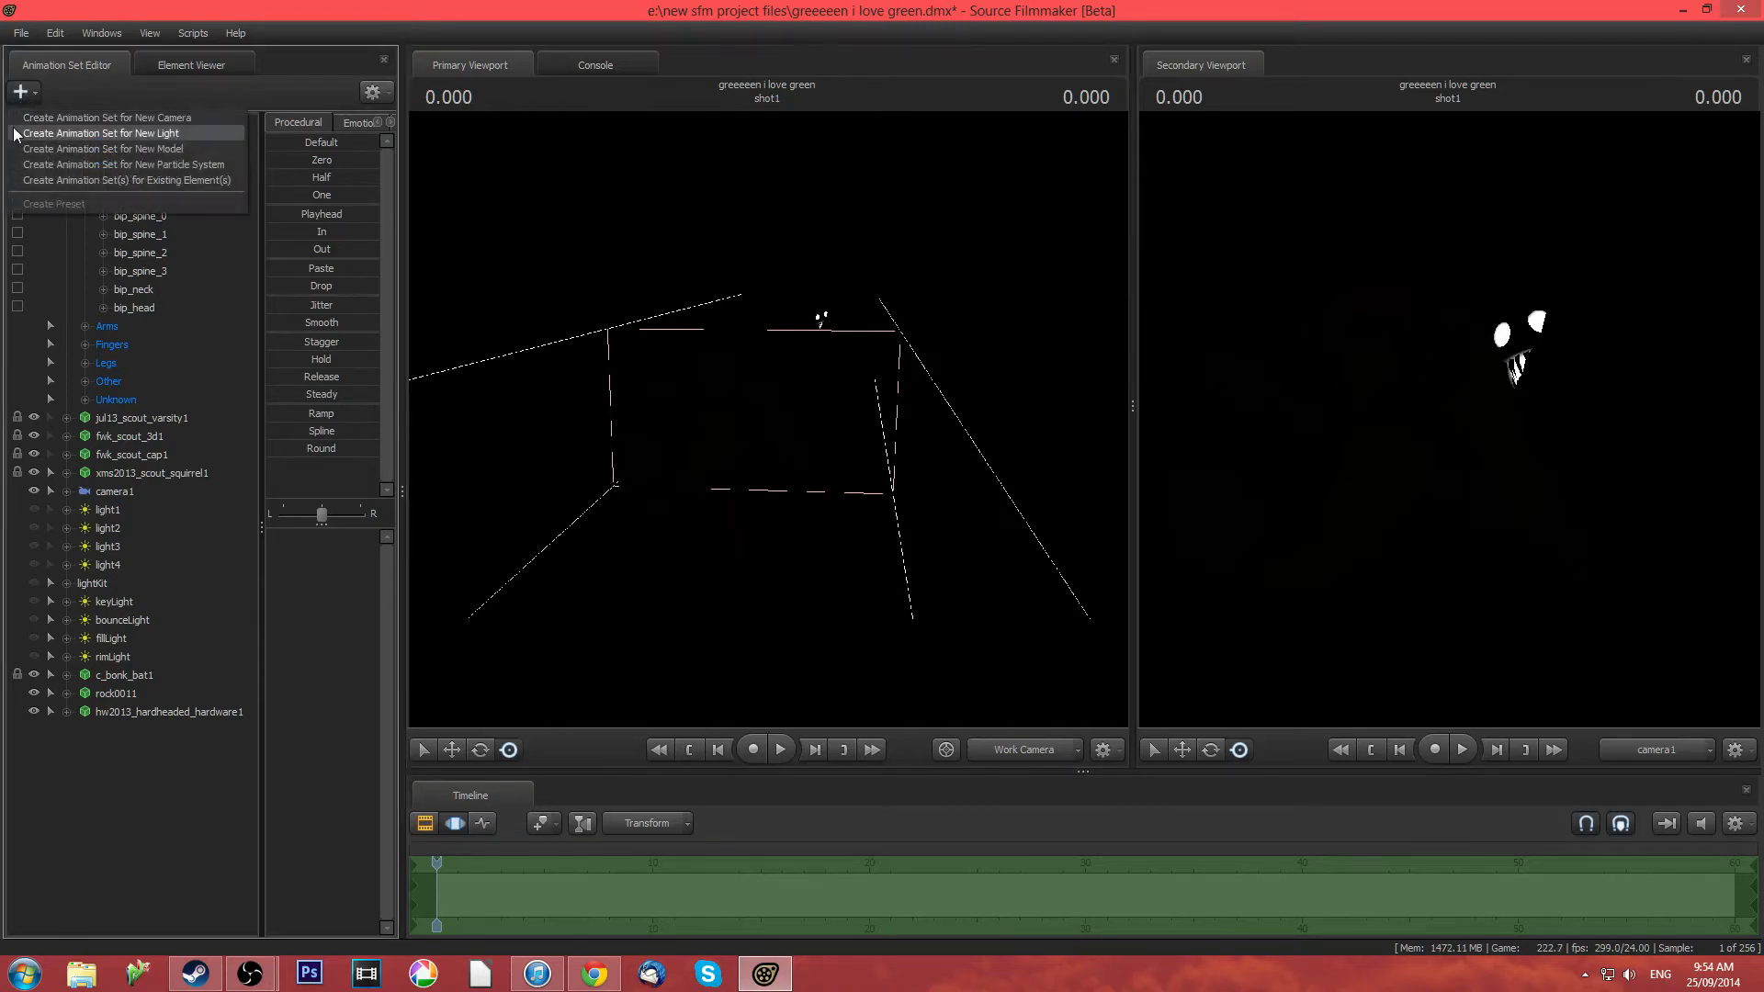
pyautogui.click(83, 135)
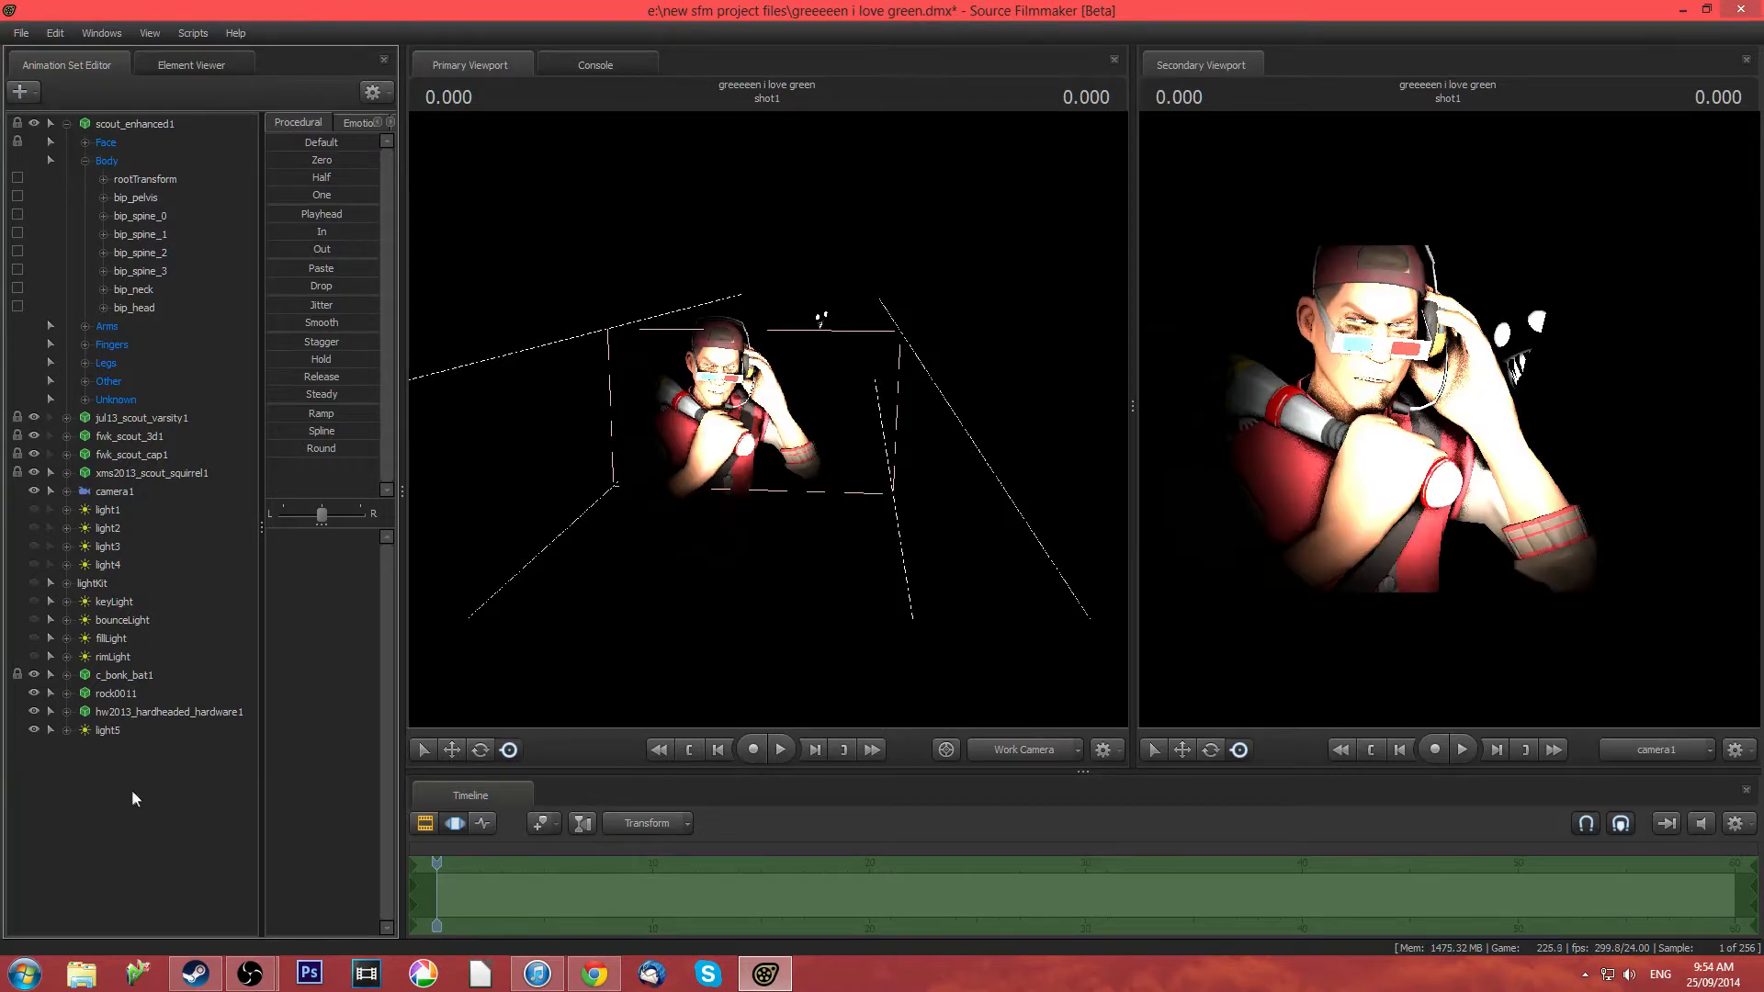
pyautogui.rightClick(112, 730)
pyautogui.click(156, 468)
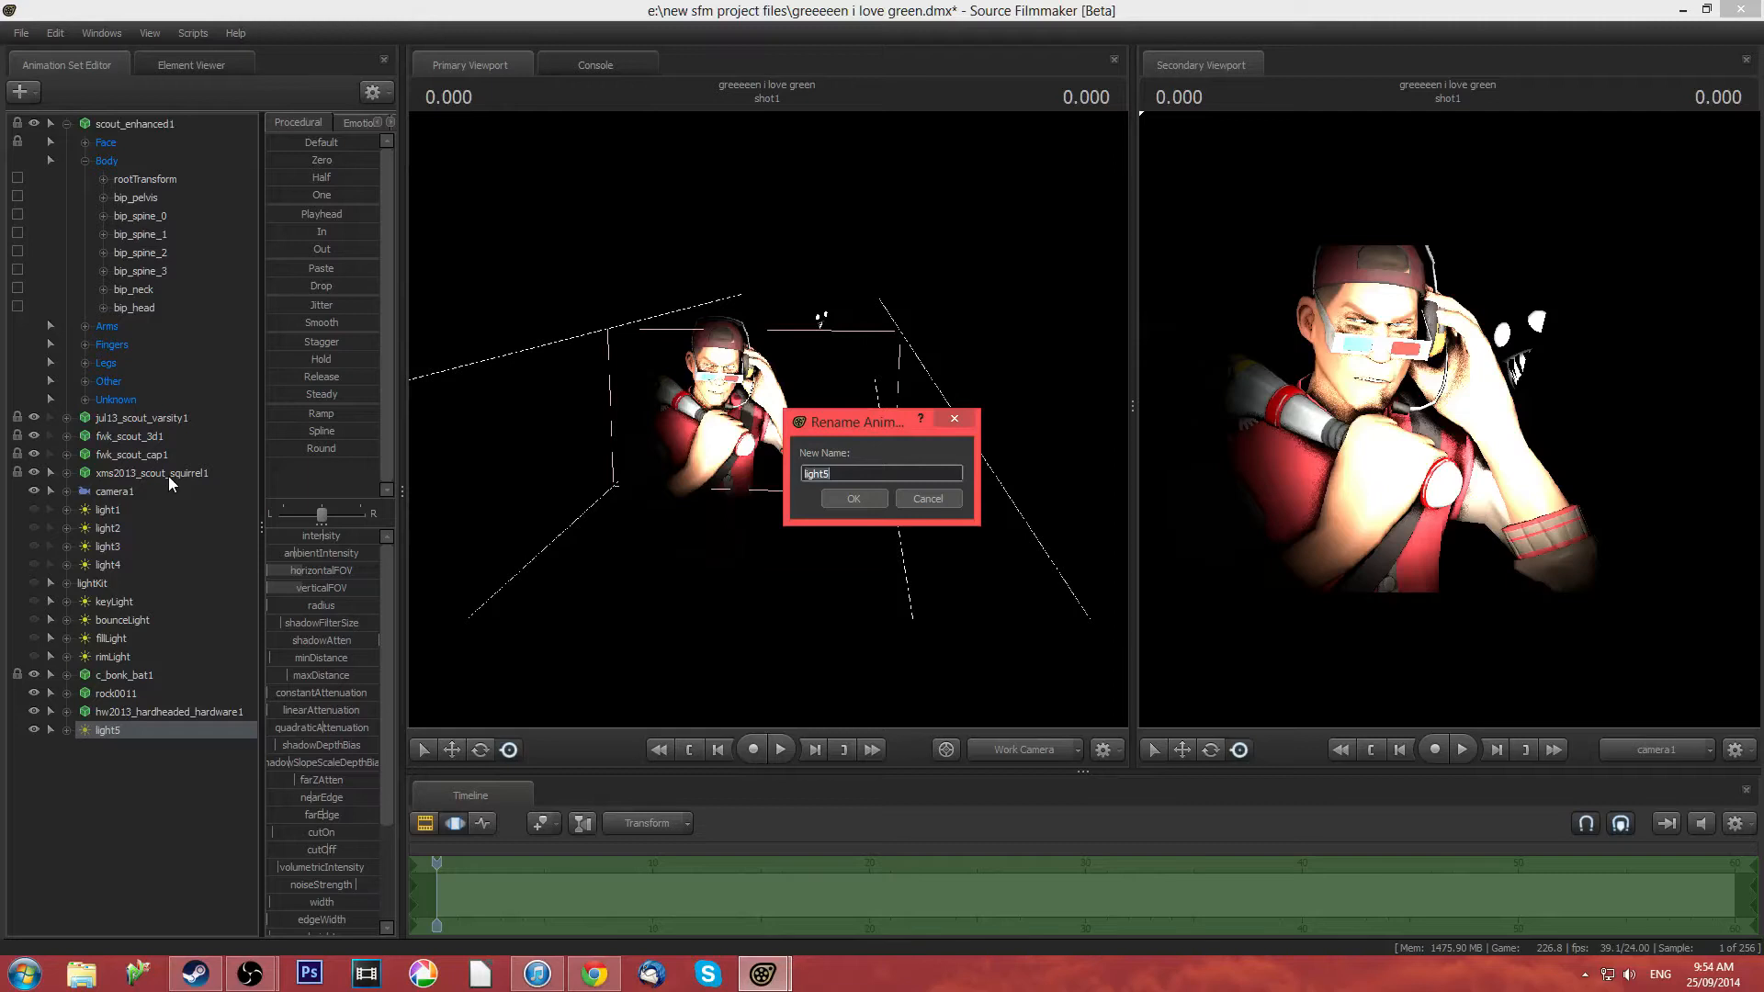
pyautogui.write('Hand key light')
pyautogui.press('Return')
# Widen the Hand key light's field of view to cover the Scout and the bat
pyautogui.press('s')
pyautogui.press('s')
pyautogui.moveTo(768, 417); pyautogui.dragTo(759, 434)
pyautogui.moveTo(321, 574); pyautogui.dragTo(361, 594)
pyautogui.press('w')
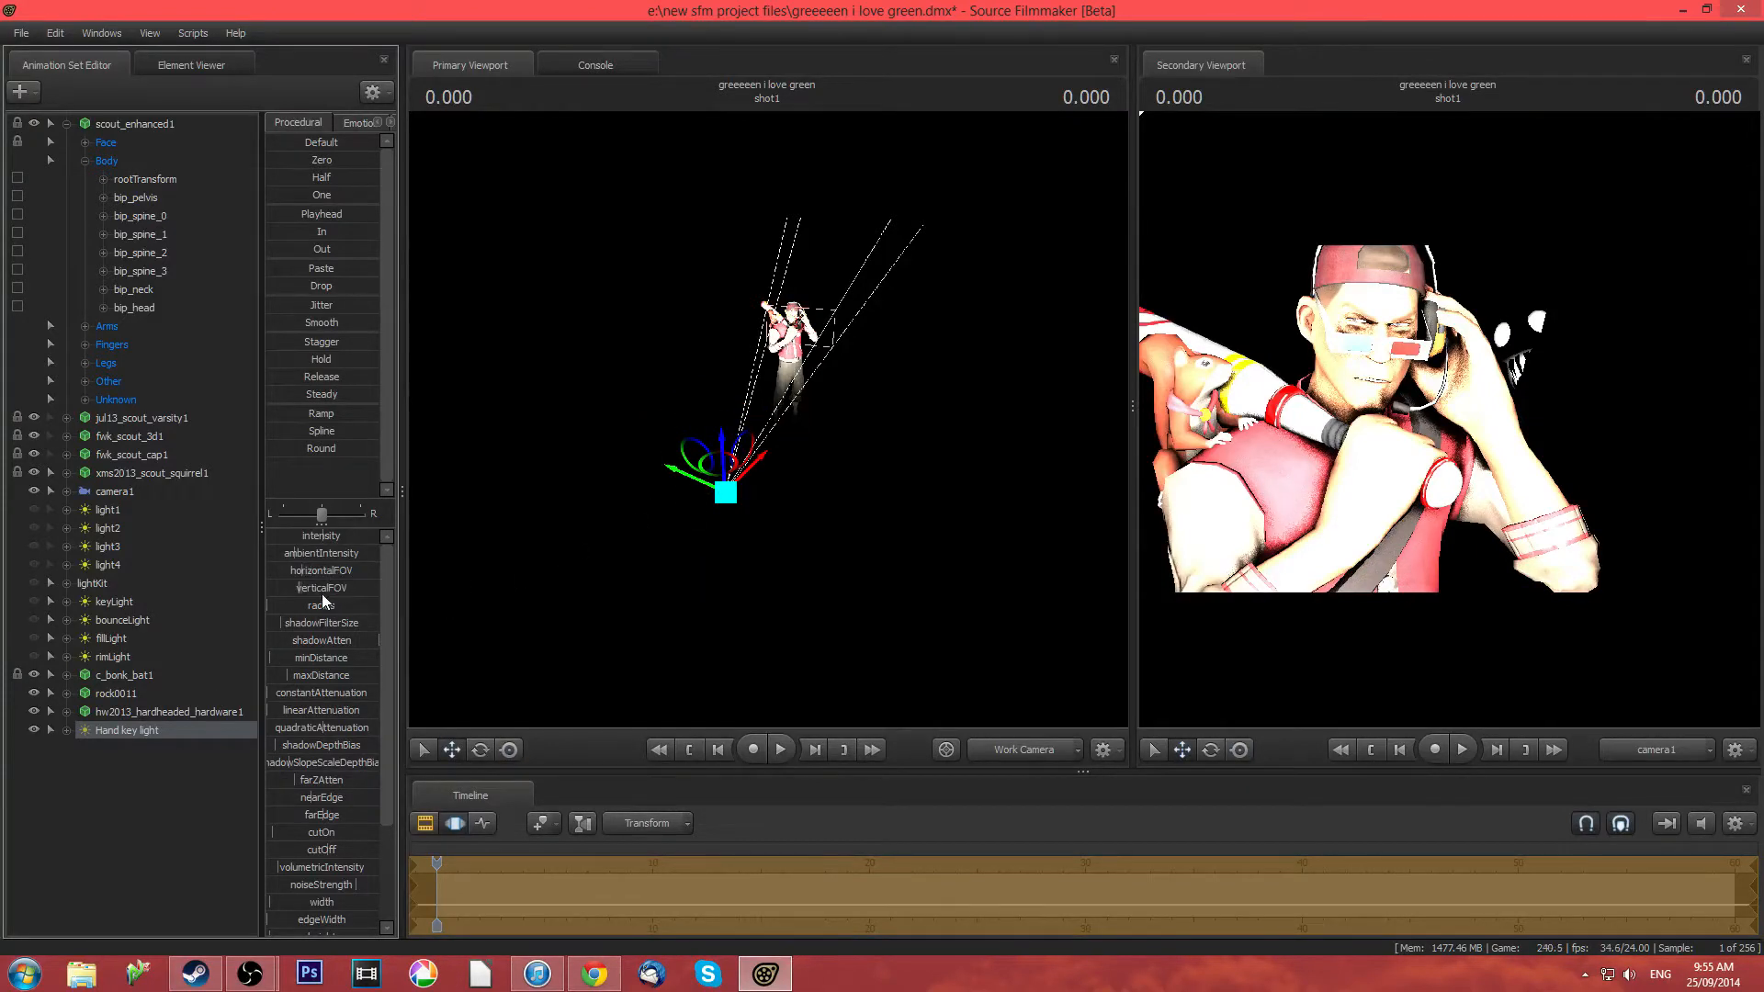
# Move and rotate the Hand key light so it shines on the Scout from the side of his raised hand
pyautogui.moveTo(723, 477); pyautogui.dragTo(960, 338)
pyautogui.hotkey('ctrl', 'z')
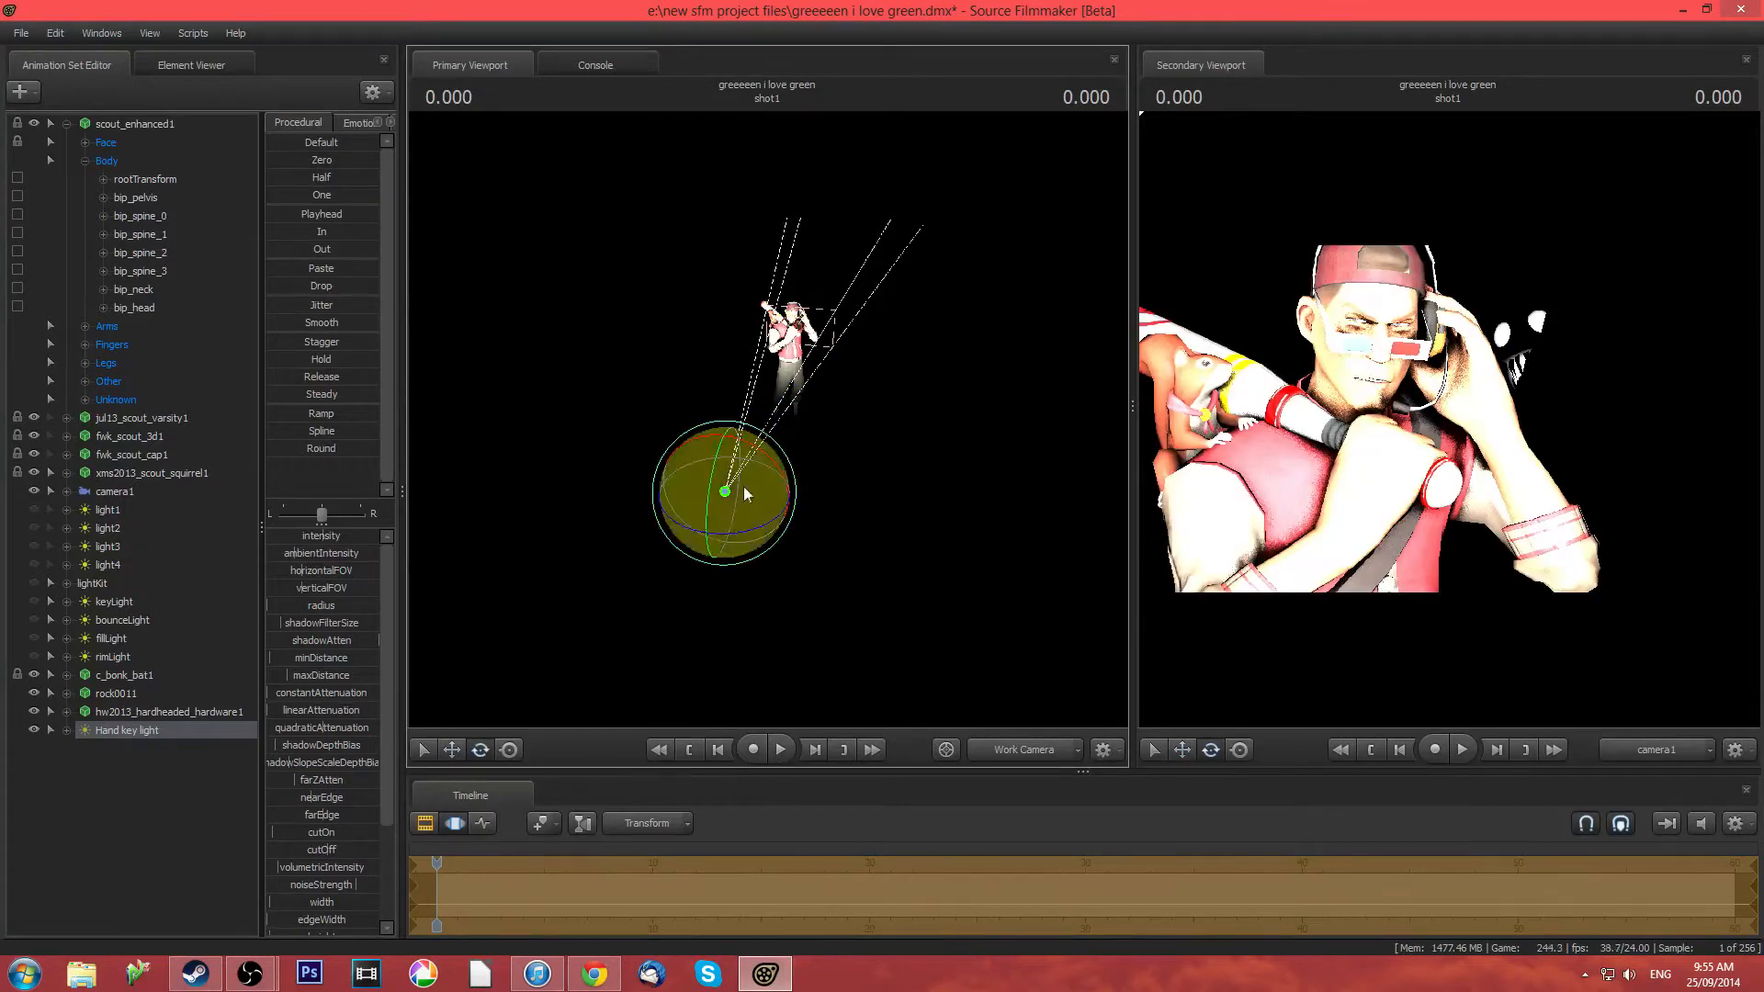
pyautogui.moveTo(725, 471); pyautogui.dragTo(951, 389)
pyautogui.press('e')
pyautogui.moveTo(832, 564); pyautogui.dragTo(869, 580)
pyautogui.press('w')
pyautogui.moveTo(899, 466); pyautogui.dragTo(1082, 201)
pyautogui.press('e')
pyautogui.press('w')
pyautogui.press('e')
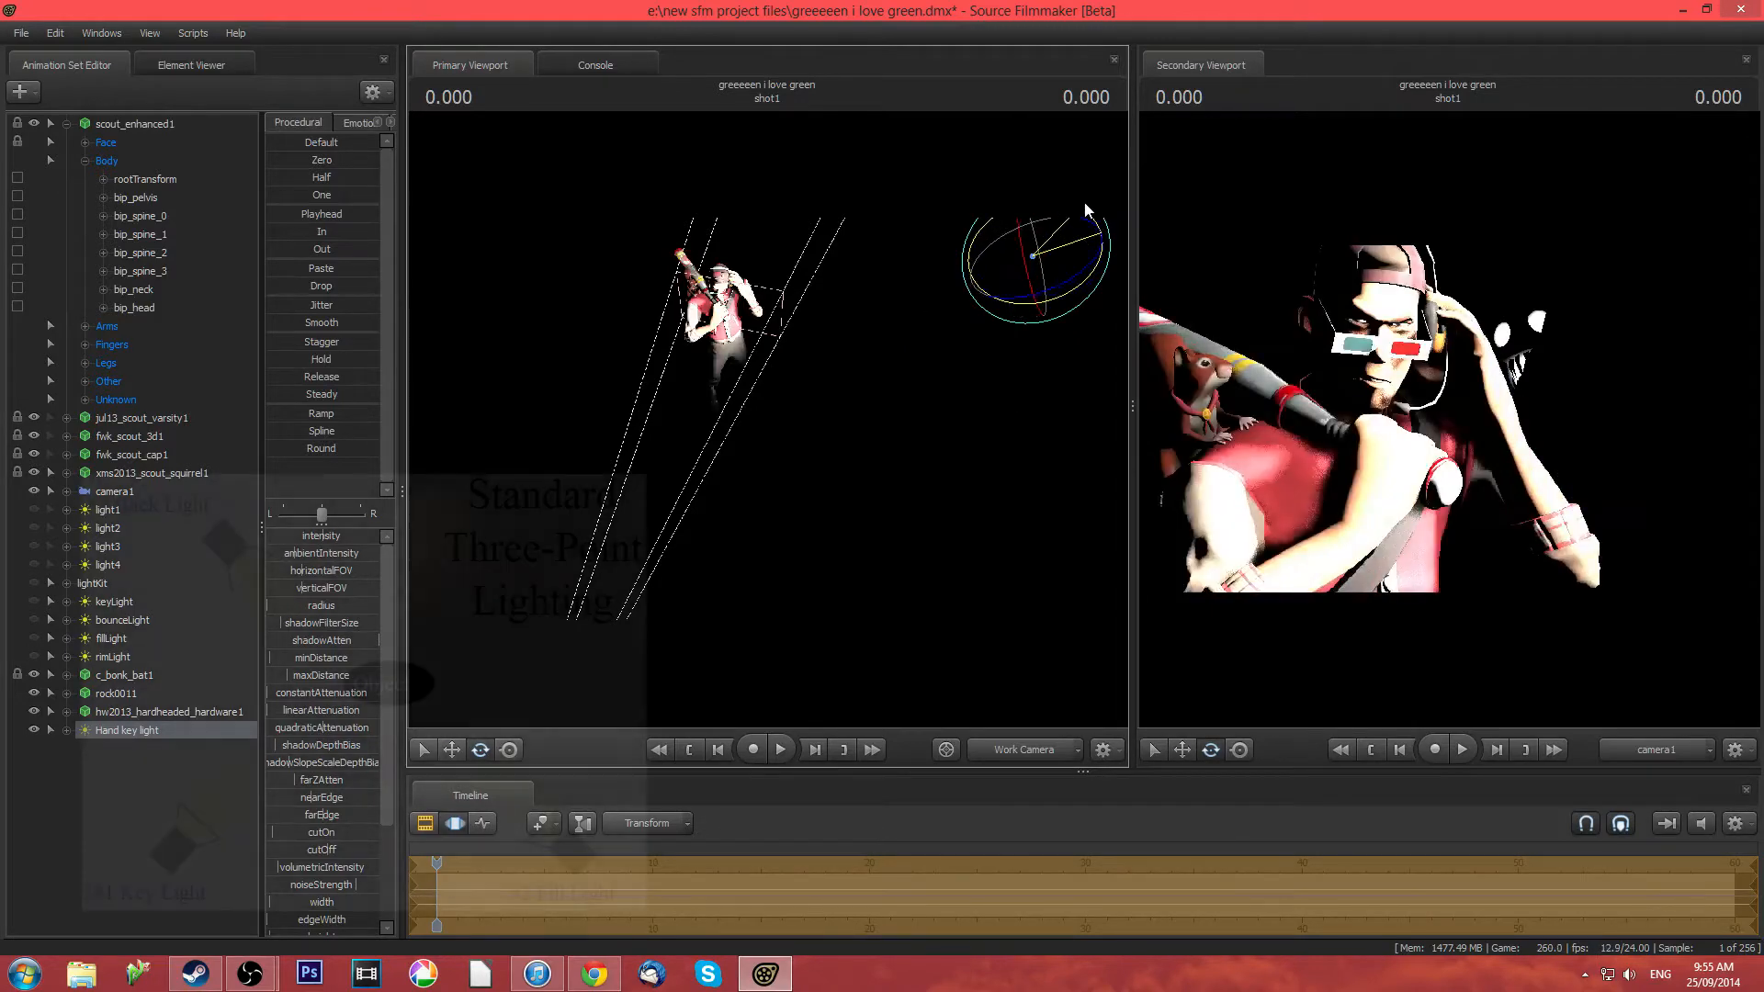
pyautogui.press('w')
pyautogui.moveTo(899, 489); pyautogui.dragTo(889, 452)
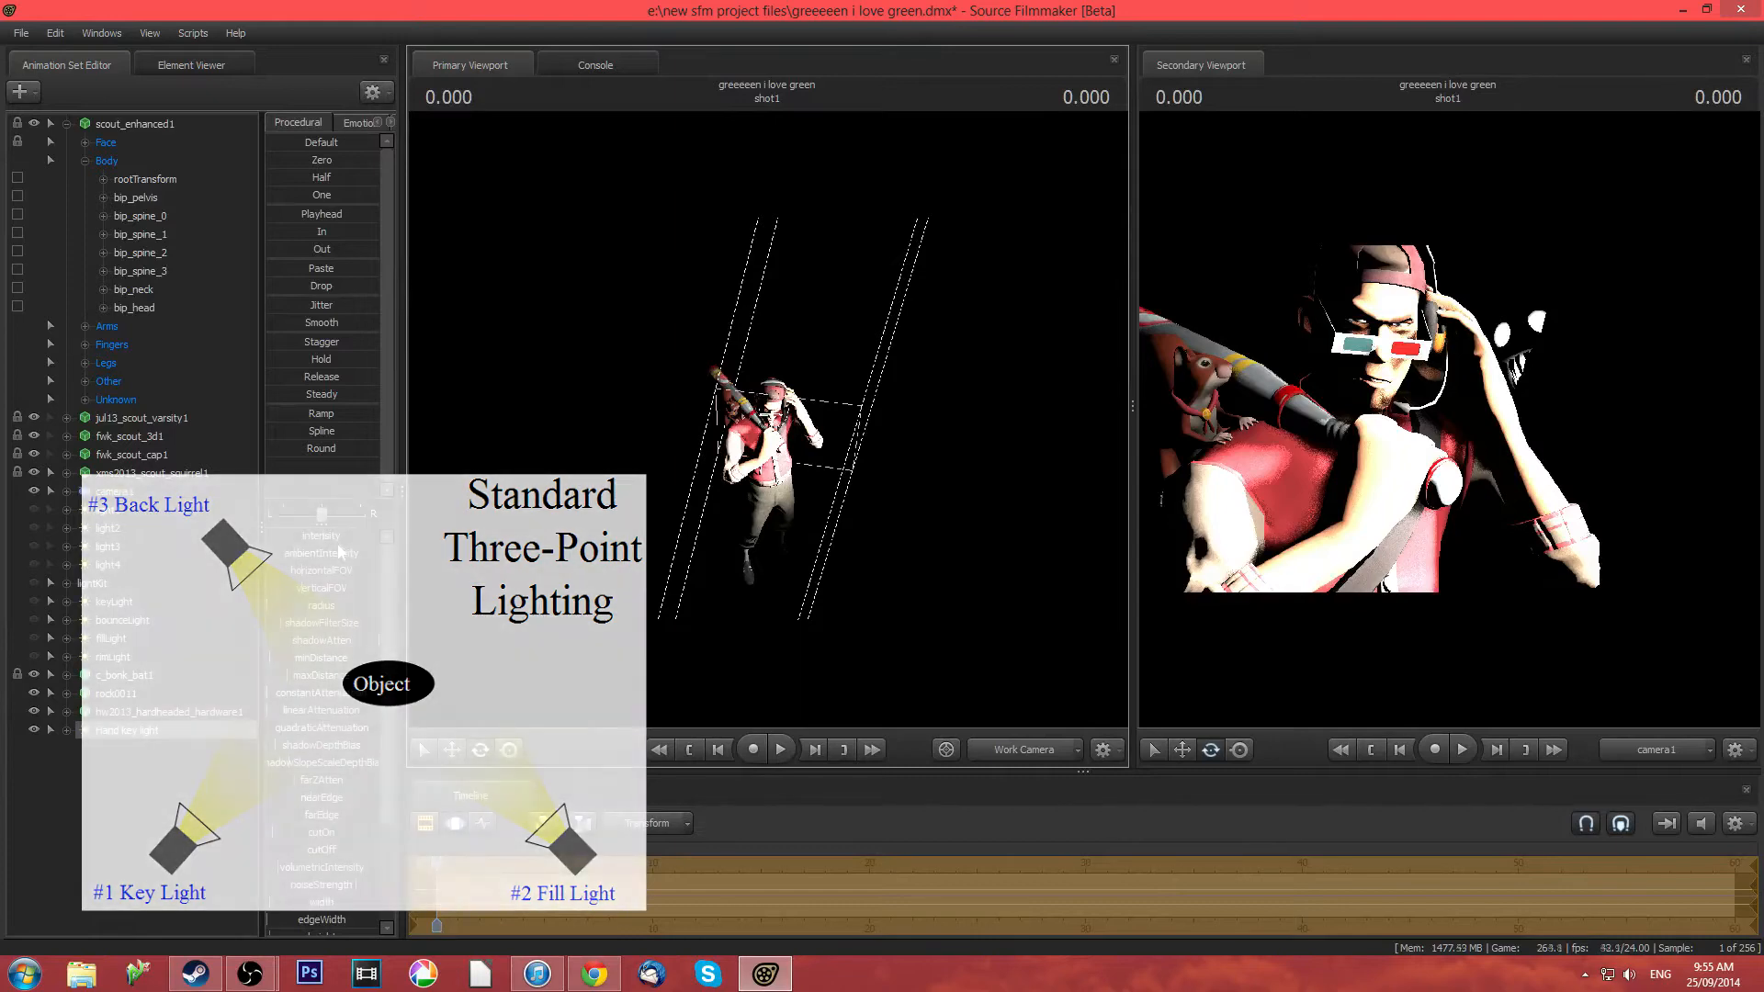
pyautogui.click(19, 91)
pyautogui.click(103, 147)
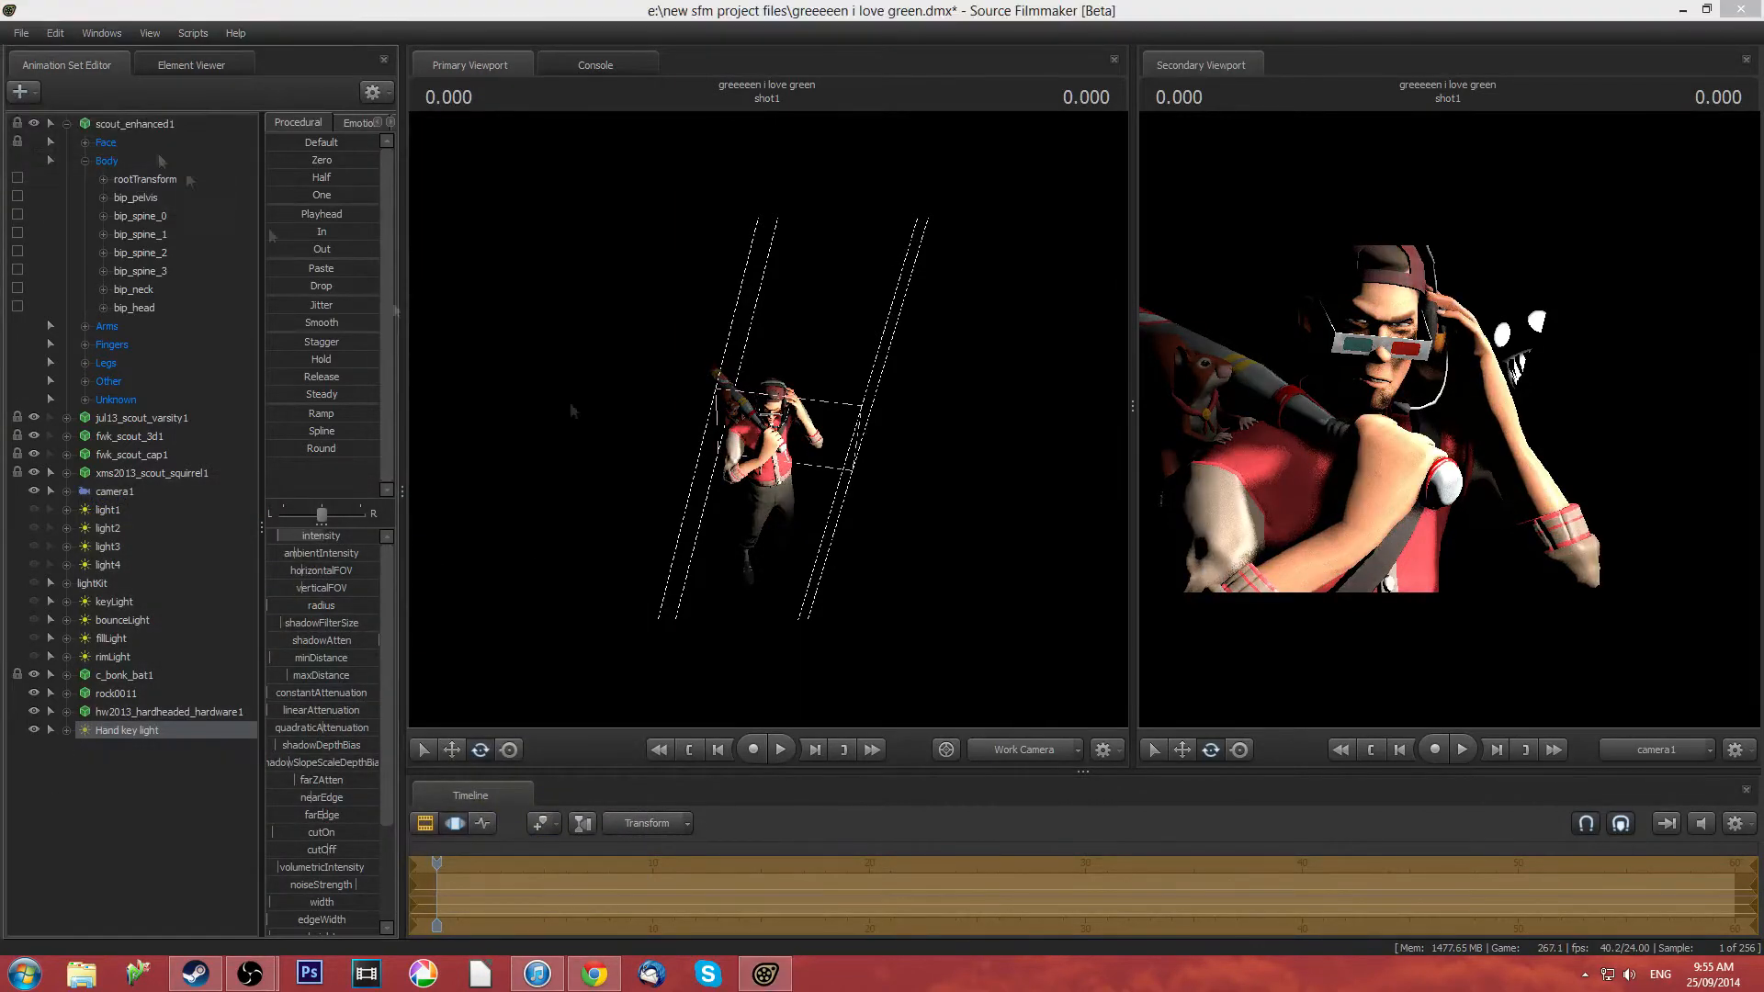
pyautogui.press('Escape')
# Create an animation set for a new light from the work camera's view and rename it "hand fill light"
pyautogui.click(22, 91)
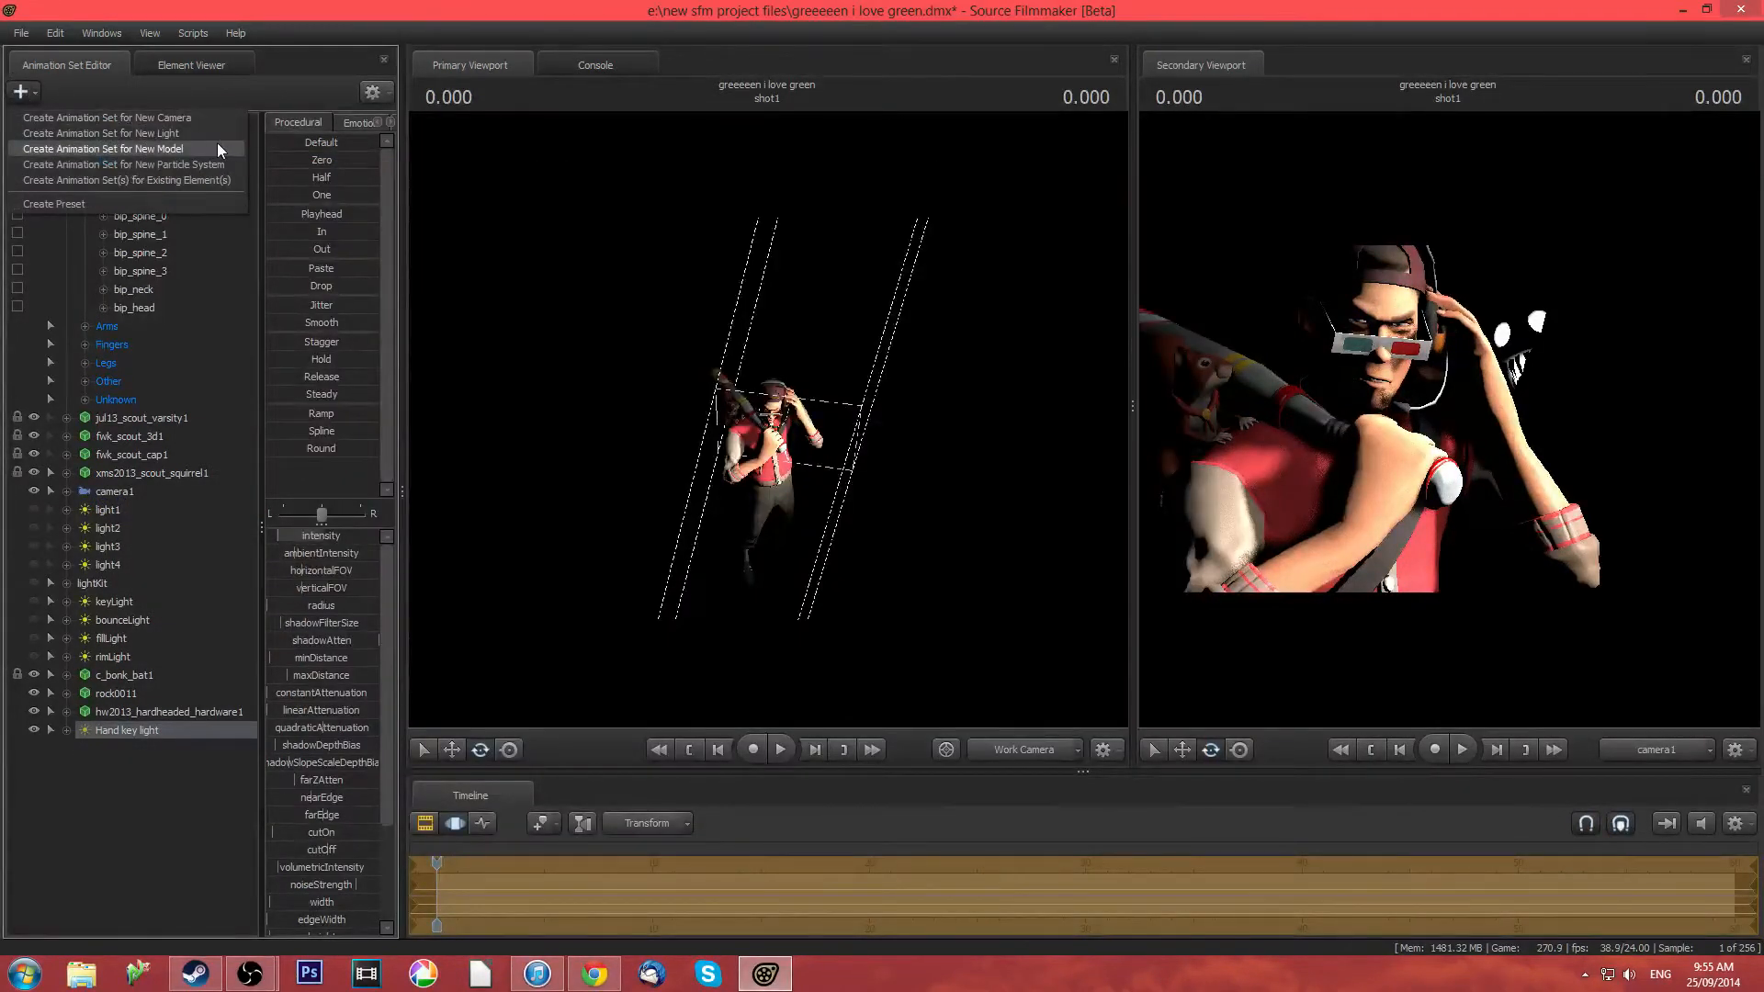
pyautogui.click(101, 133)
pyautogui.rightClick(117, 754)
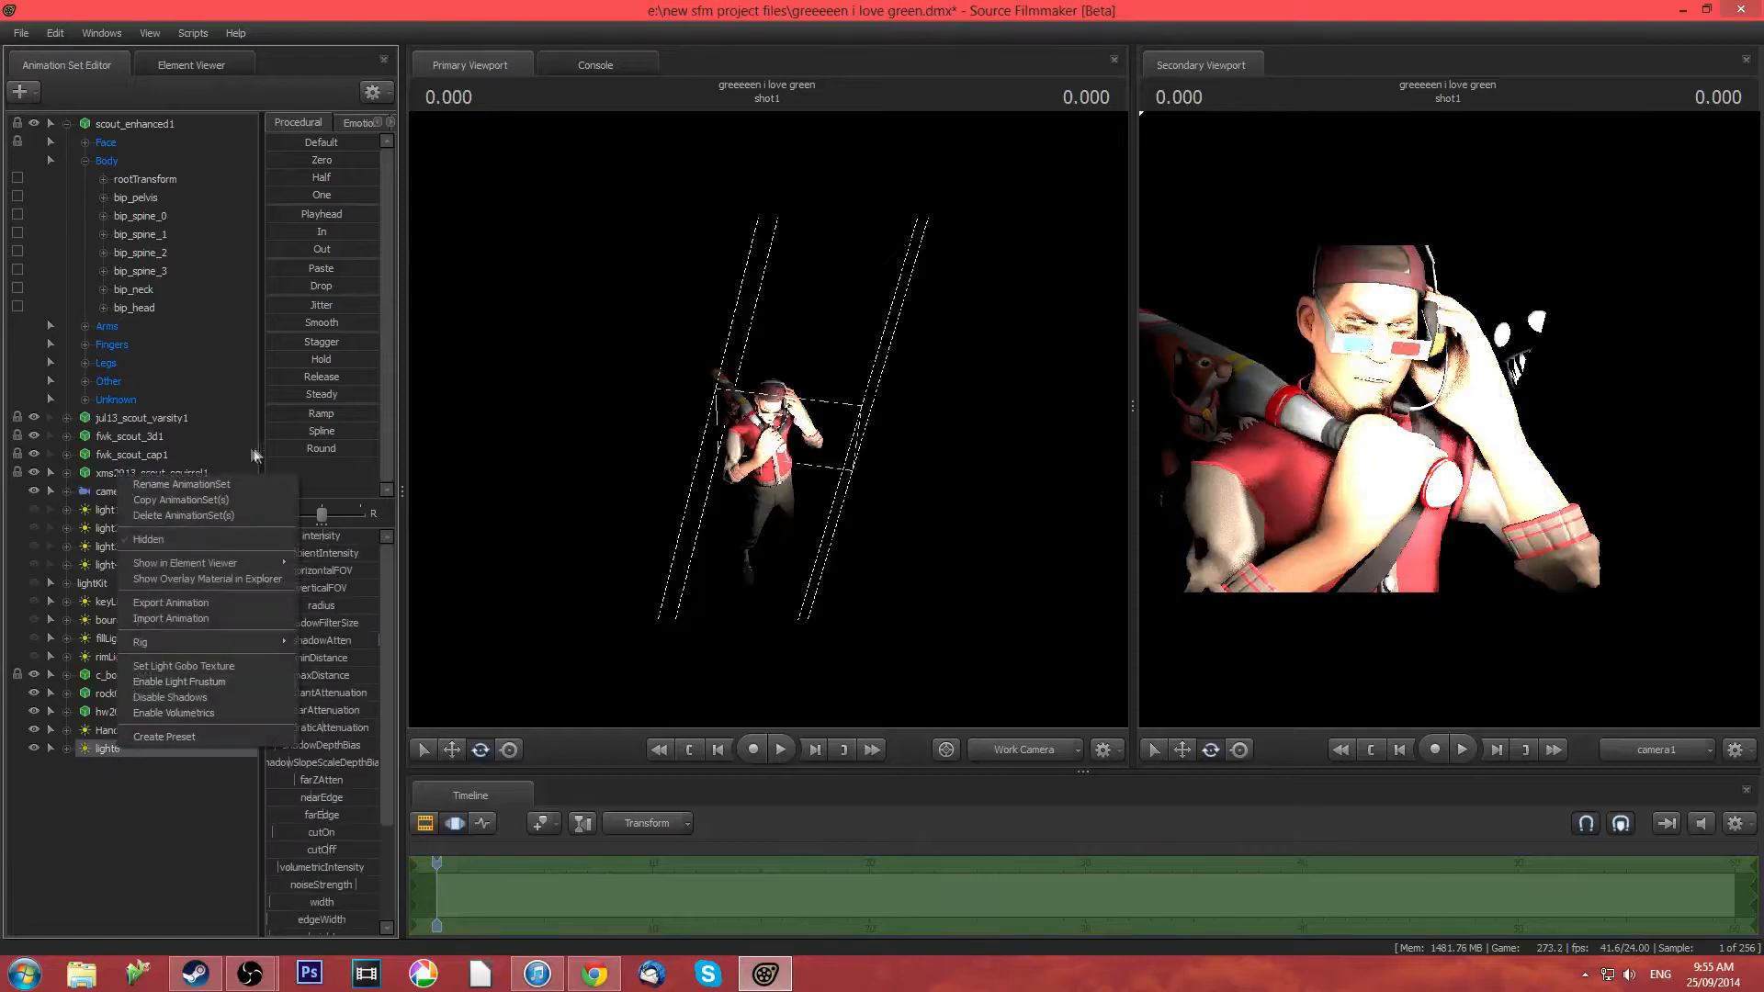
pyautogui.click(197, 476)
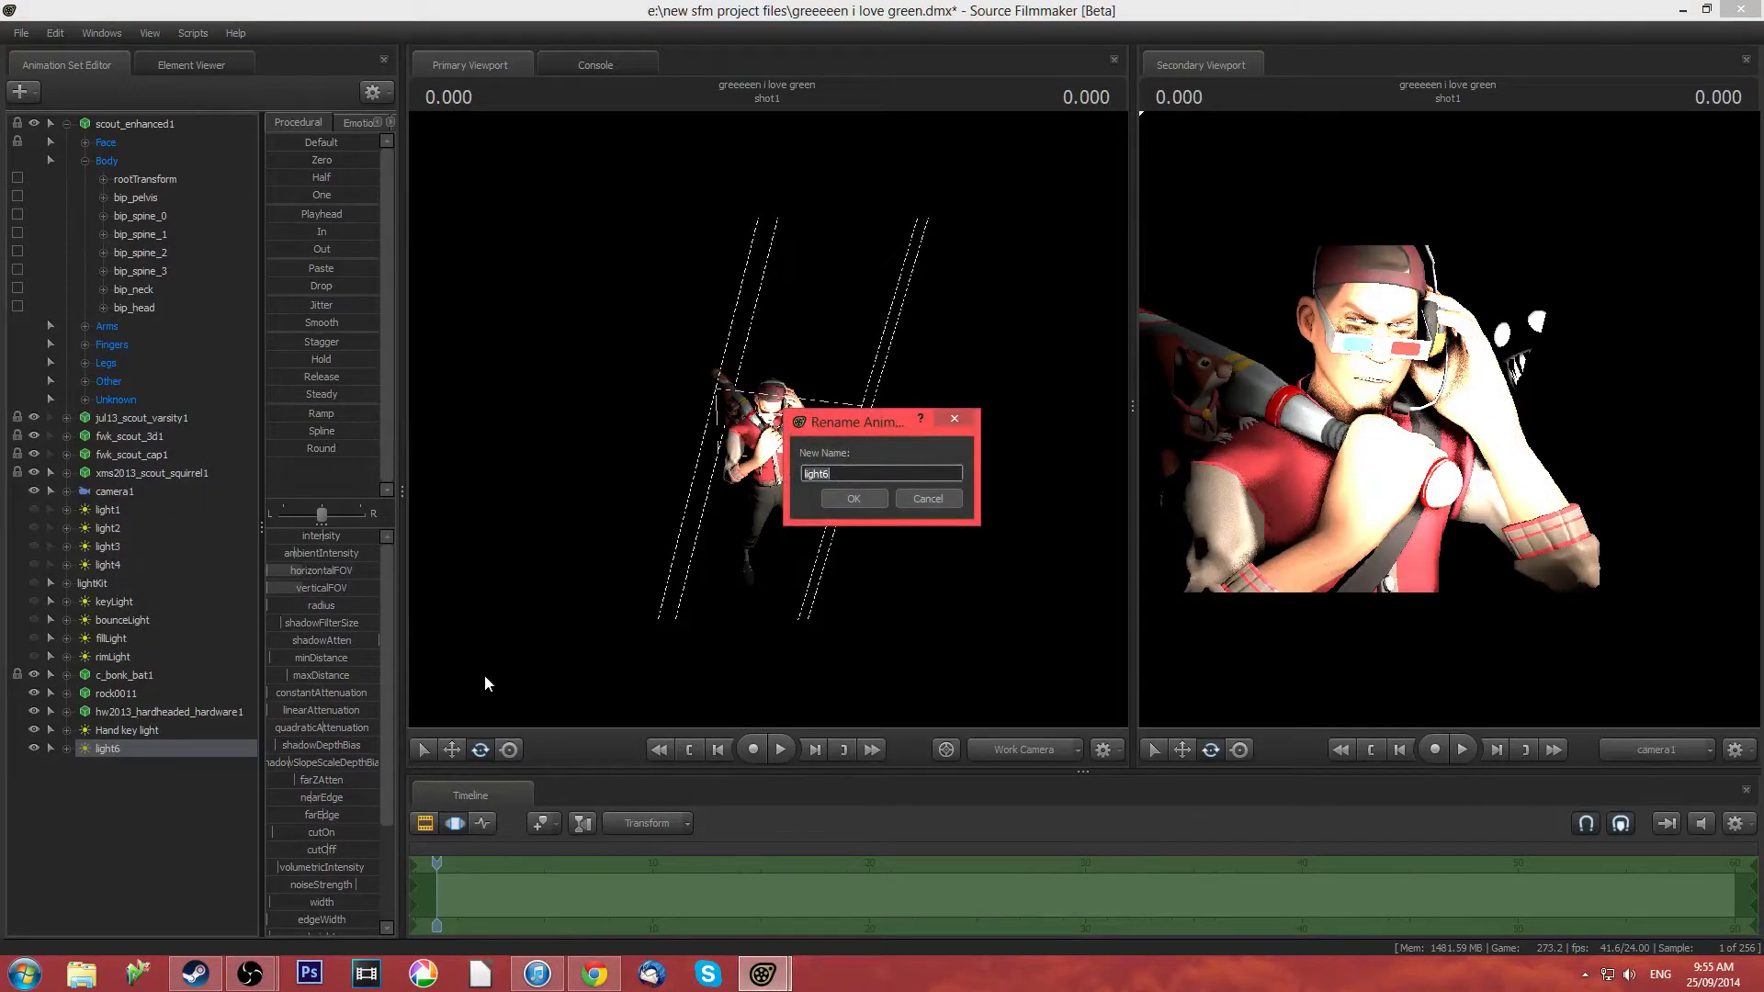
pyautogui.write('fill light')
pyautogui.press('Return')
pyautogui.rightClick(105, 746)
pyautogui.click(150, 480)
pyautogui.write('hand fill light')
pyautogui.press('Return')
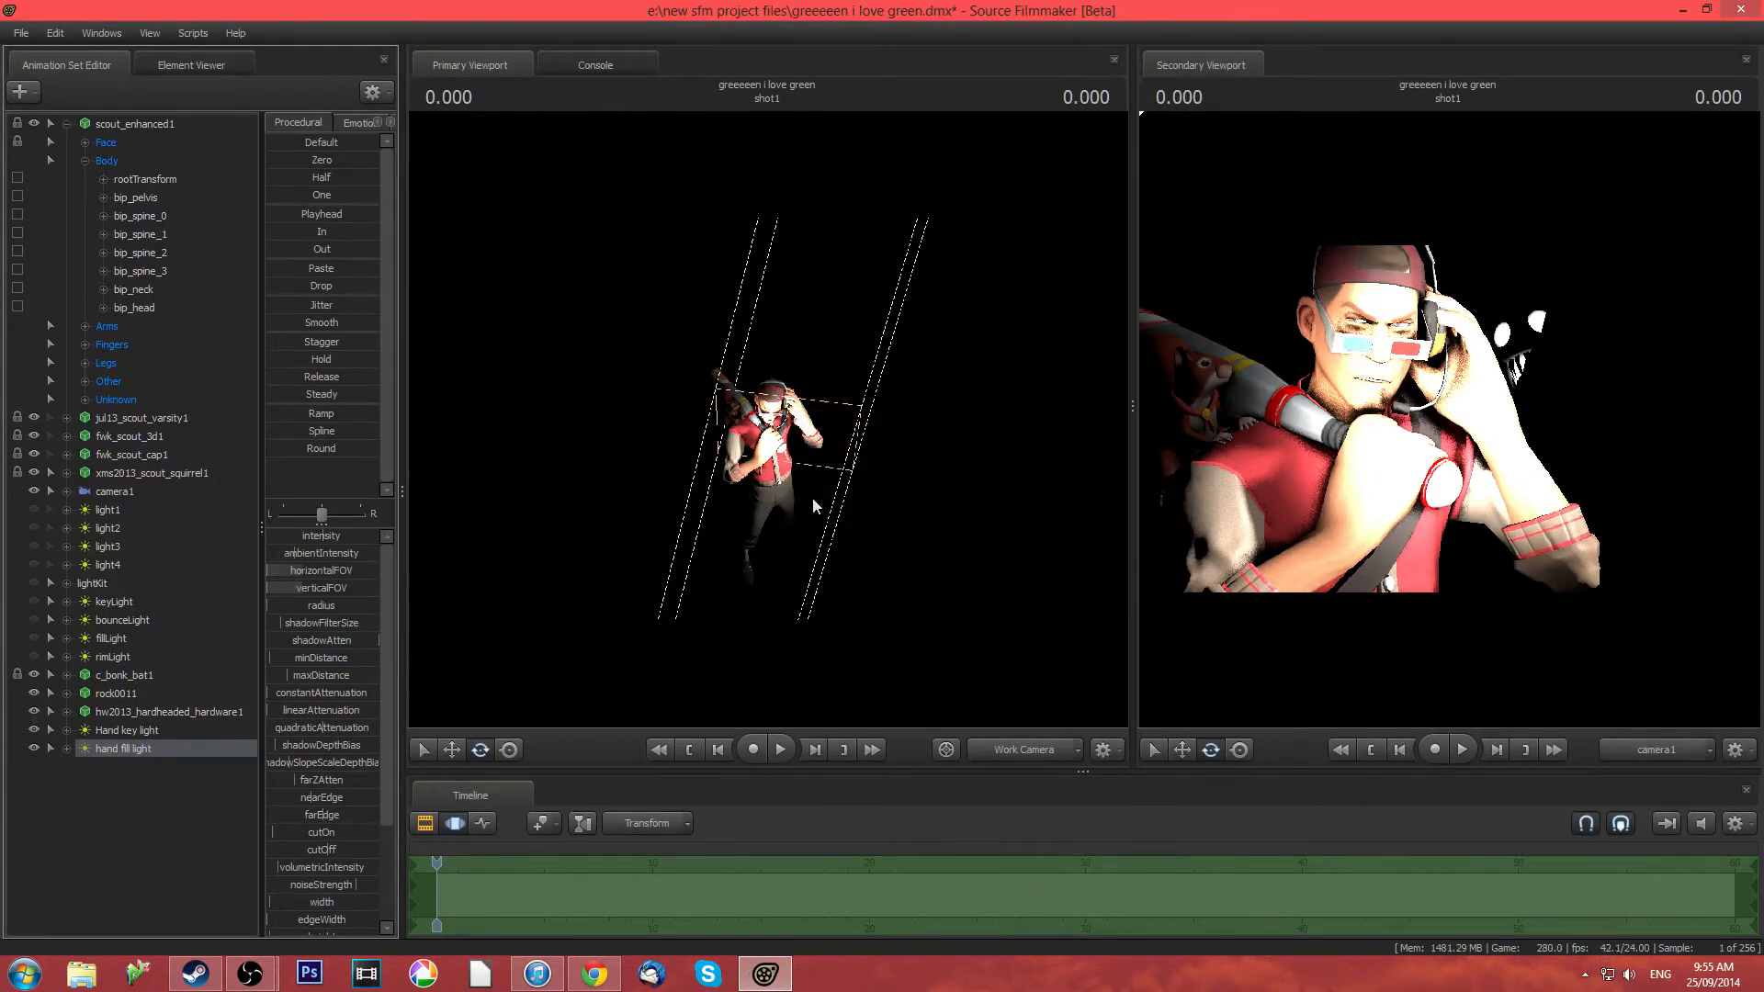
# Widen the hand fill light's field of view so it covers the Scout, the bat and the squirrel
pyautogui.moveTo(813, 506); pyautogui.dragTo(790, 533)
pyautogui.moveTo(315, 591); pyautogui.dragTo(346, 598)
pyautogui.moveTo(772, 441); pyautogui.dragTo(827, 385)
# Move and rotate the hand fill light so it shines on the Scout from the side opposite the key light
pyautogui.press('w')
pyautogui.moveTo(681, 517); pyautogui.dragTo(505, 653)
pyautogui.press('e')
pyautogui.moveTo(799, 413)
pyautogui.mouseDown()
pyautogui.moveTo(831, 397)
pyautogui.moveTo(756, 412)
pyautogui.moveTo(758, 440)
pyautogui.moveTo(780, 432)
pyautogui.mouseUp()
pyautogui.press('w')
pyautogui.press('e')
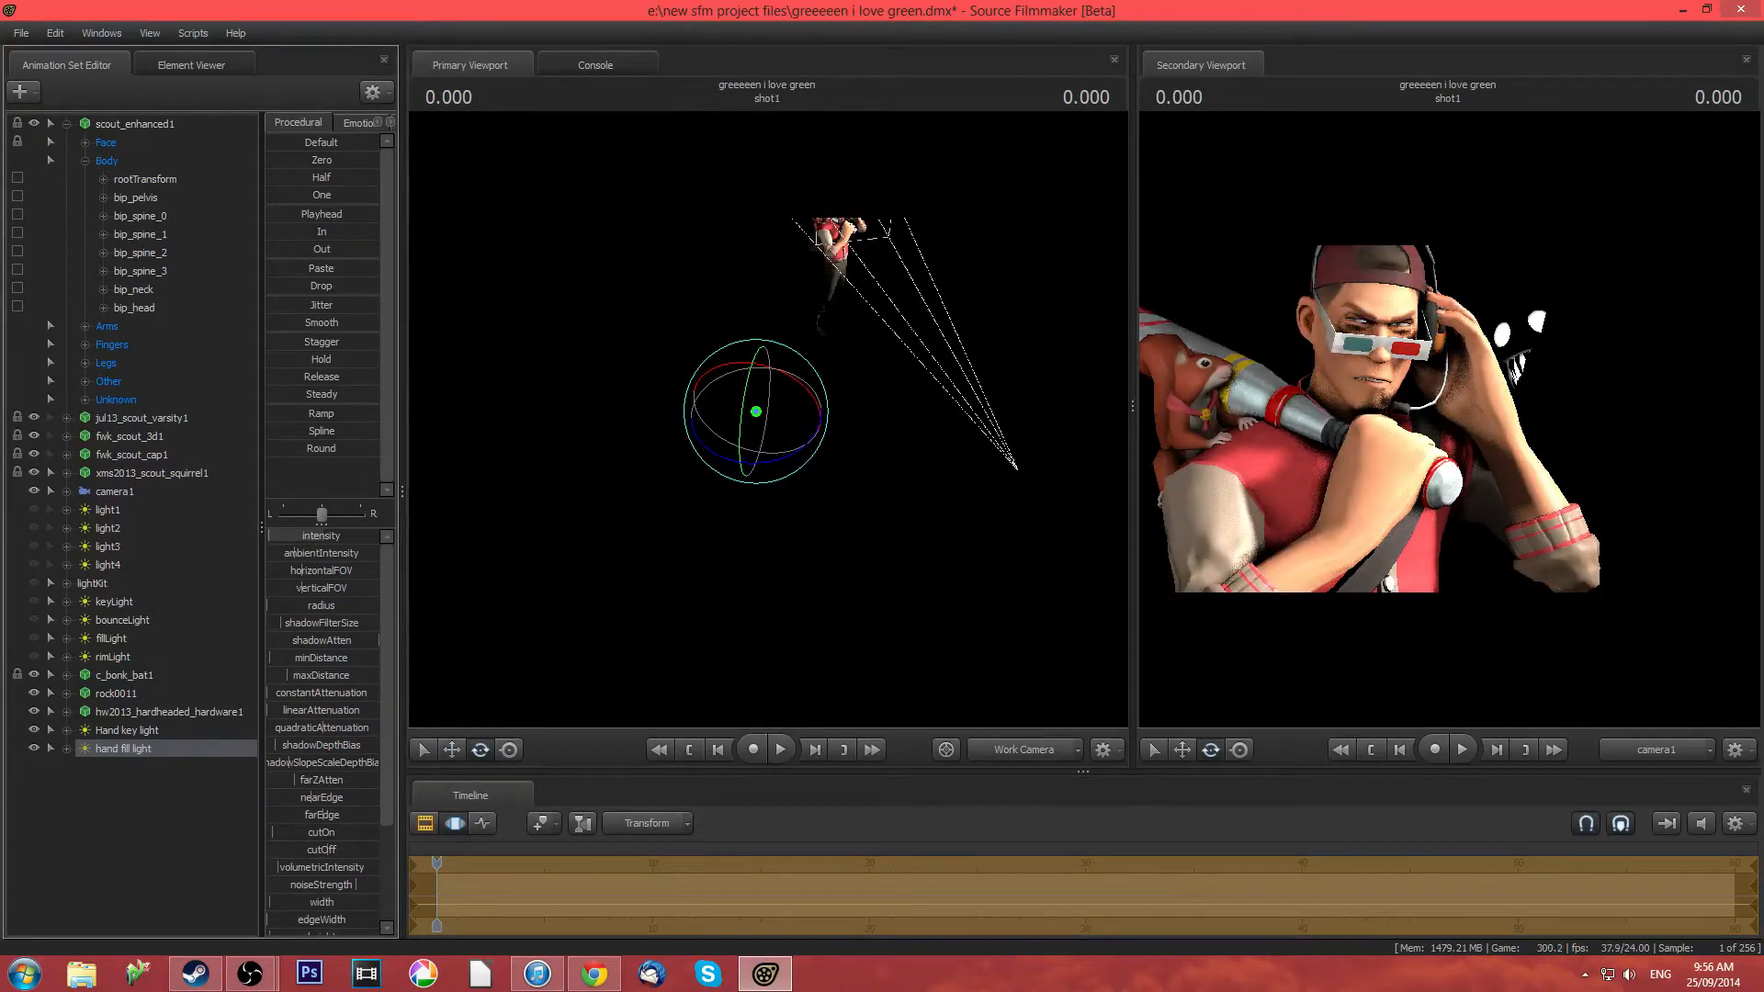
pyautogui.moveTo(768, 419)
pyautogui.mouseDown()
pyautogui.moveTo(796, 452)
pyautogui.moveTo(773, 423)
pyautogui.moveTo(780, 461)
pyautogui.moveTo(769, 424)
pyautogui.moveTo(748, 443)
pyautogui.mouseUp()
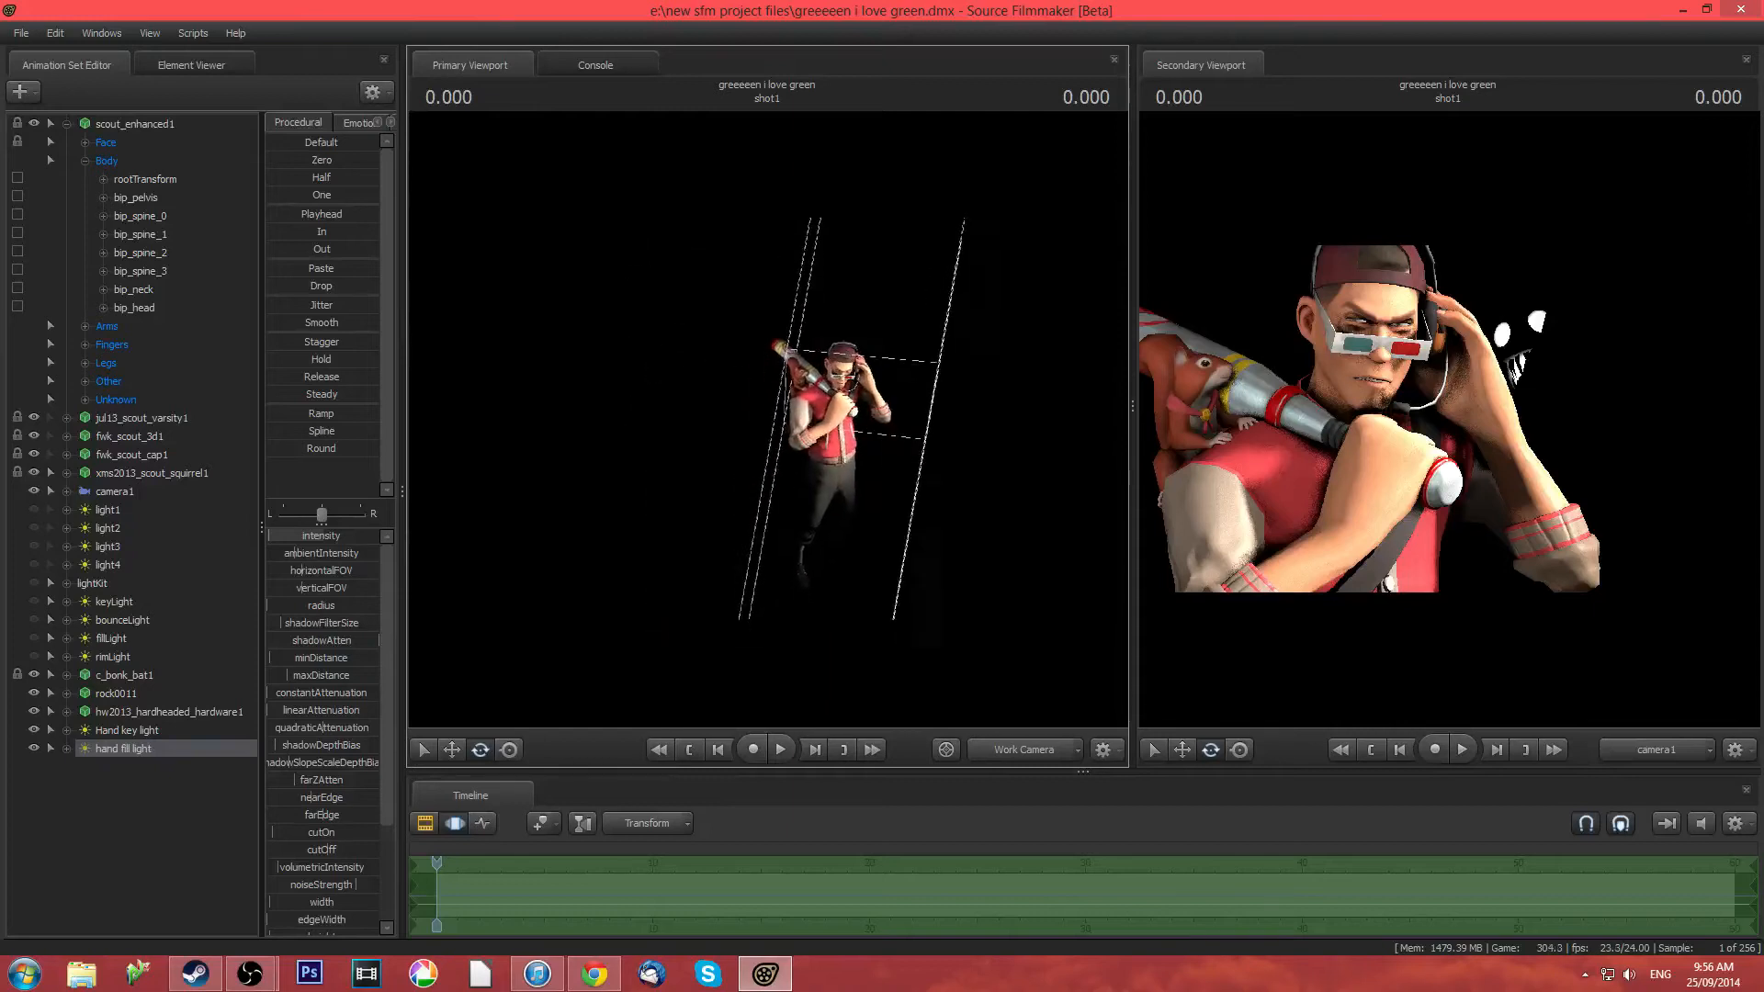
# Enable volumetrics on the Hand key light to view its beam across the Scout, and disable them again
pyautogui.press('s')
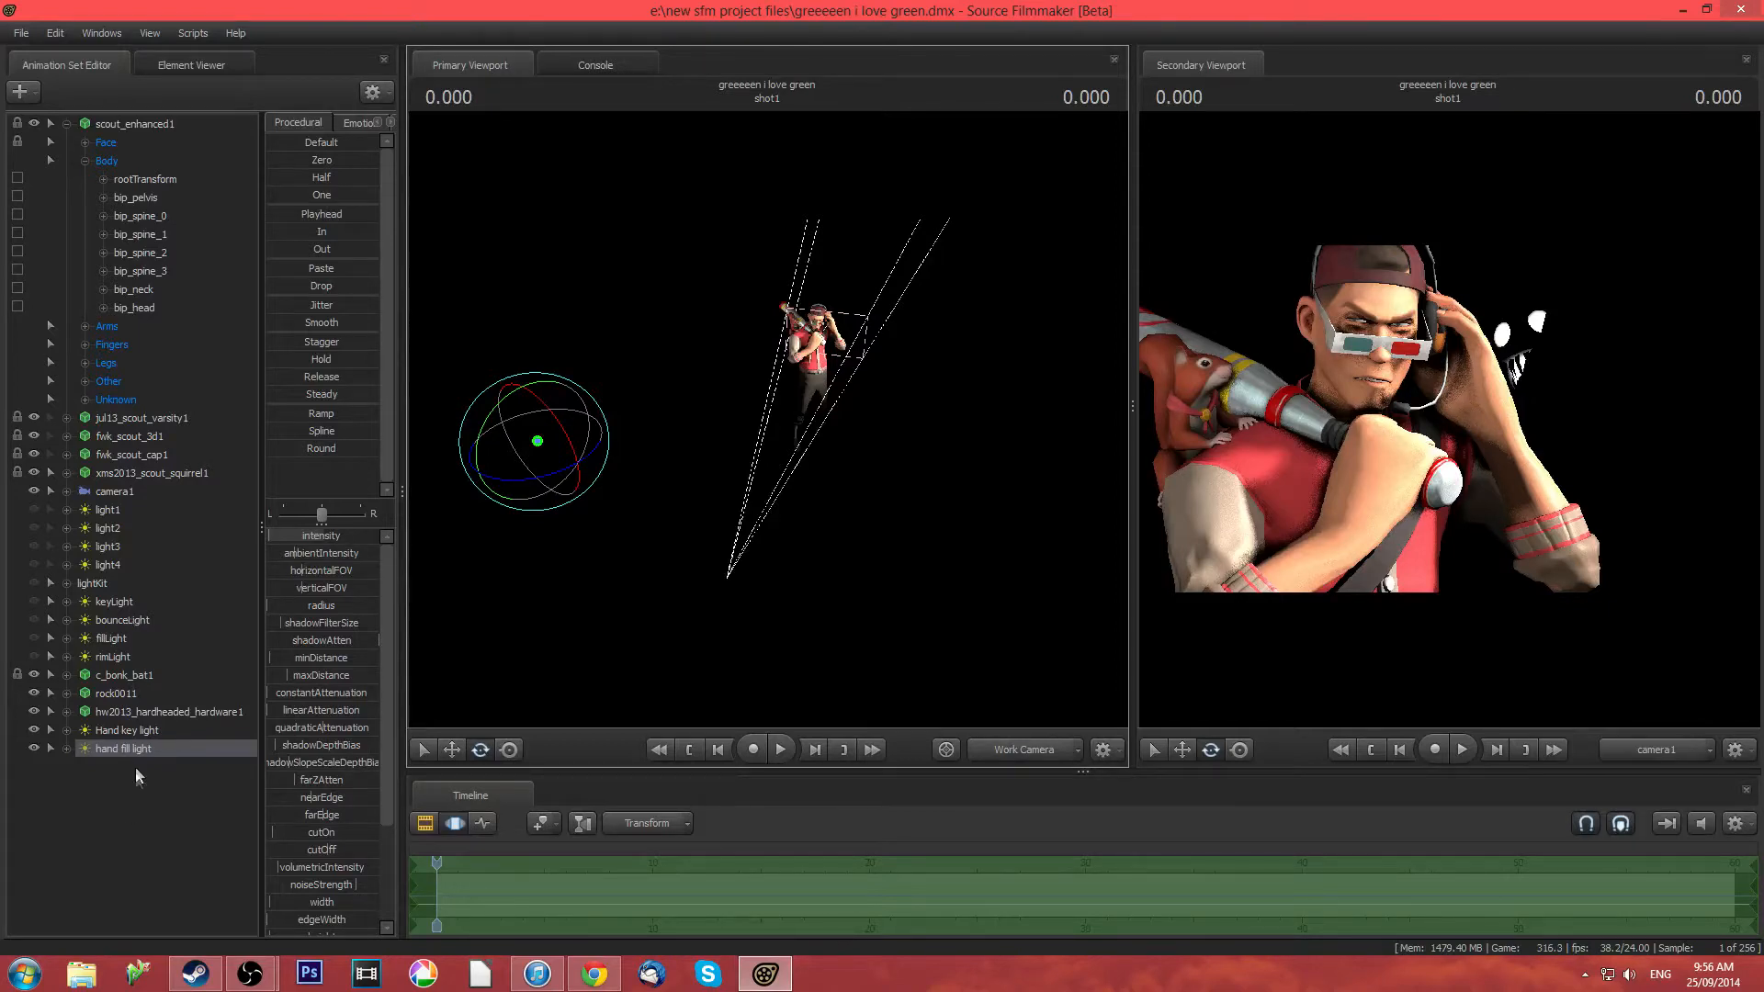
pyautogui.moveTo(574, 619); pyautogui.dragTo(608, 580)
pyautogui.press('w')
pyautogui.press('w')
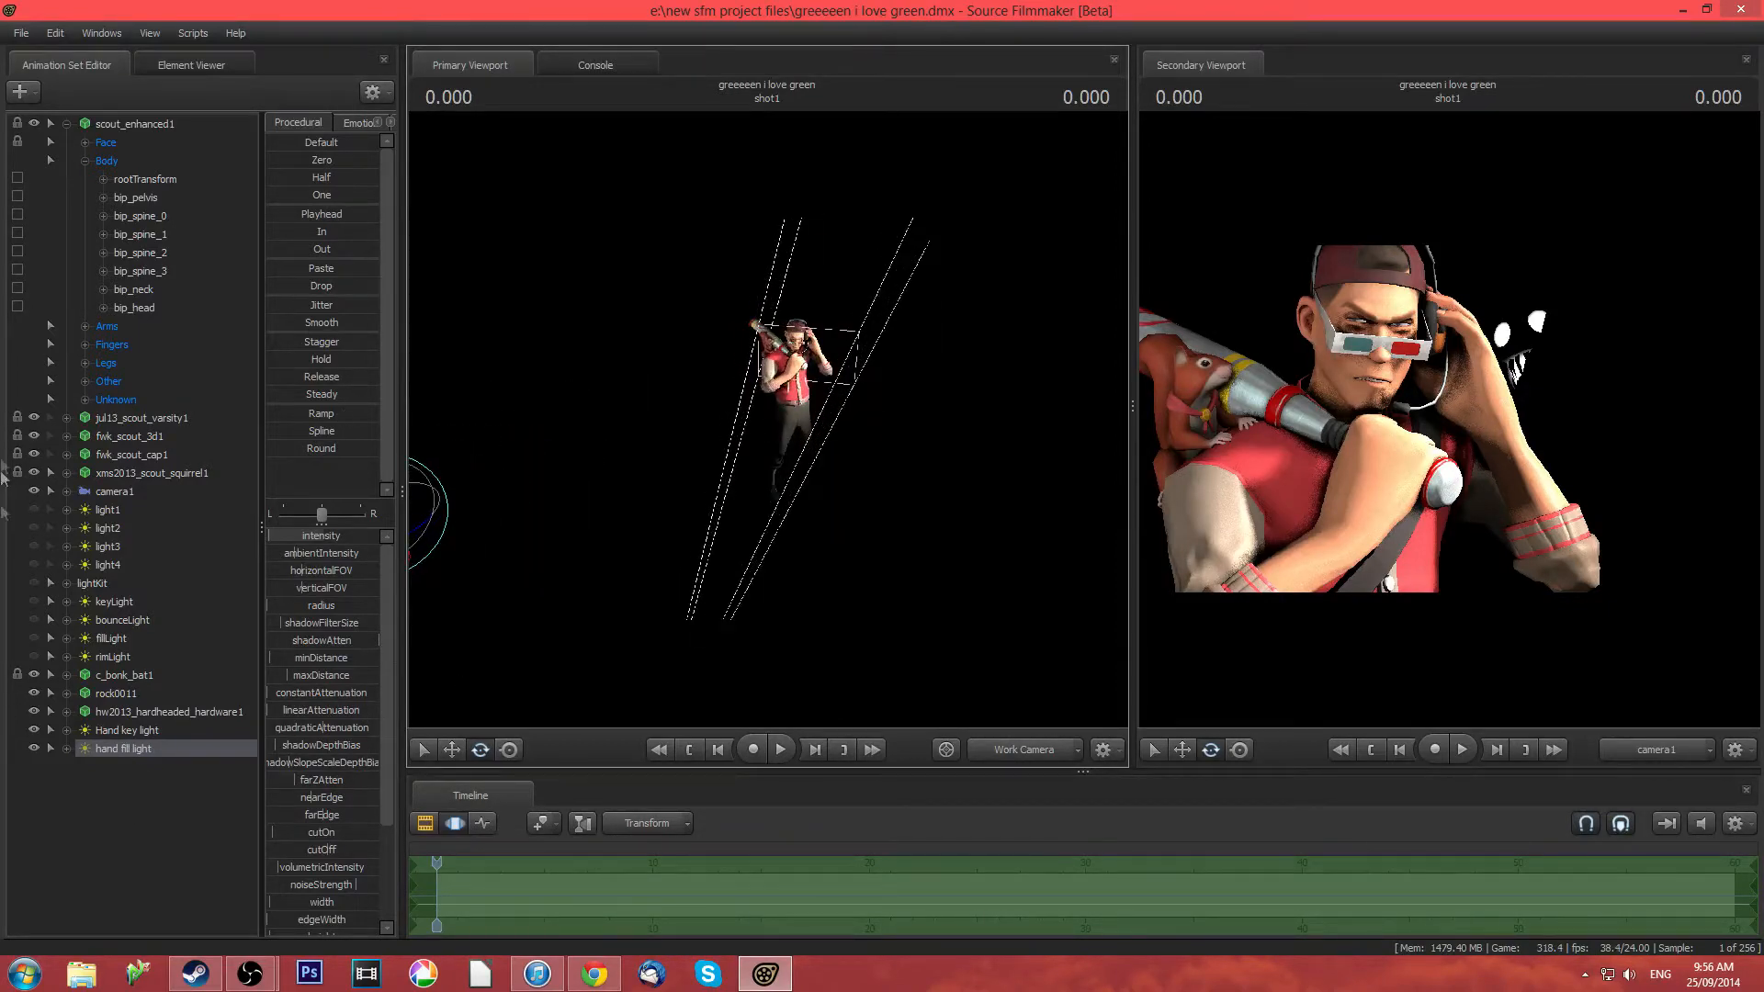
pyautogui.click(131, 731)
pyautogui.rightClick(131, 731)
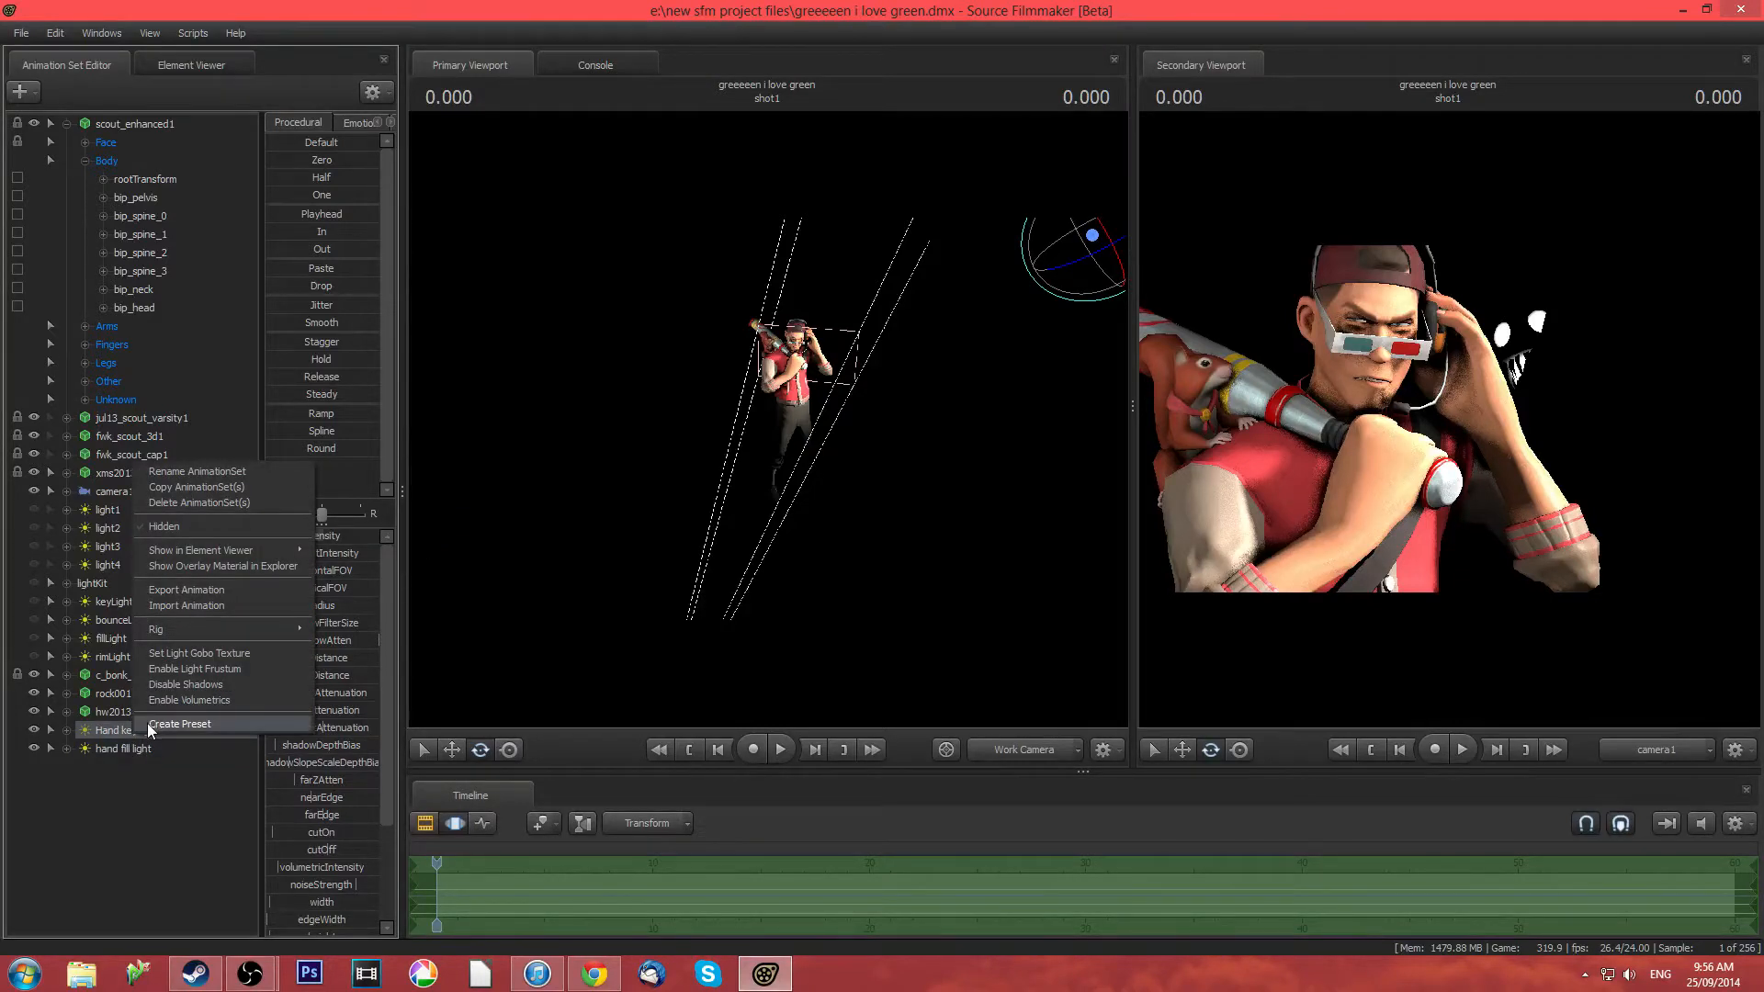
pyautogui.click(169, 702)
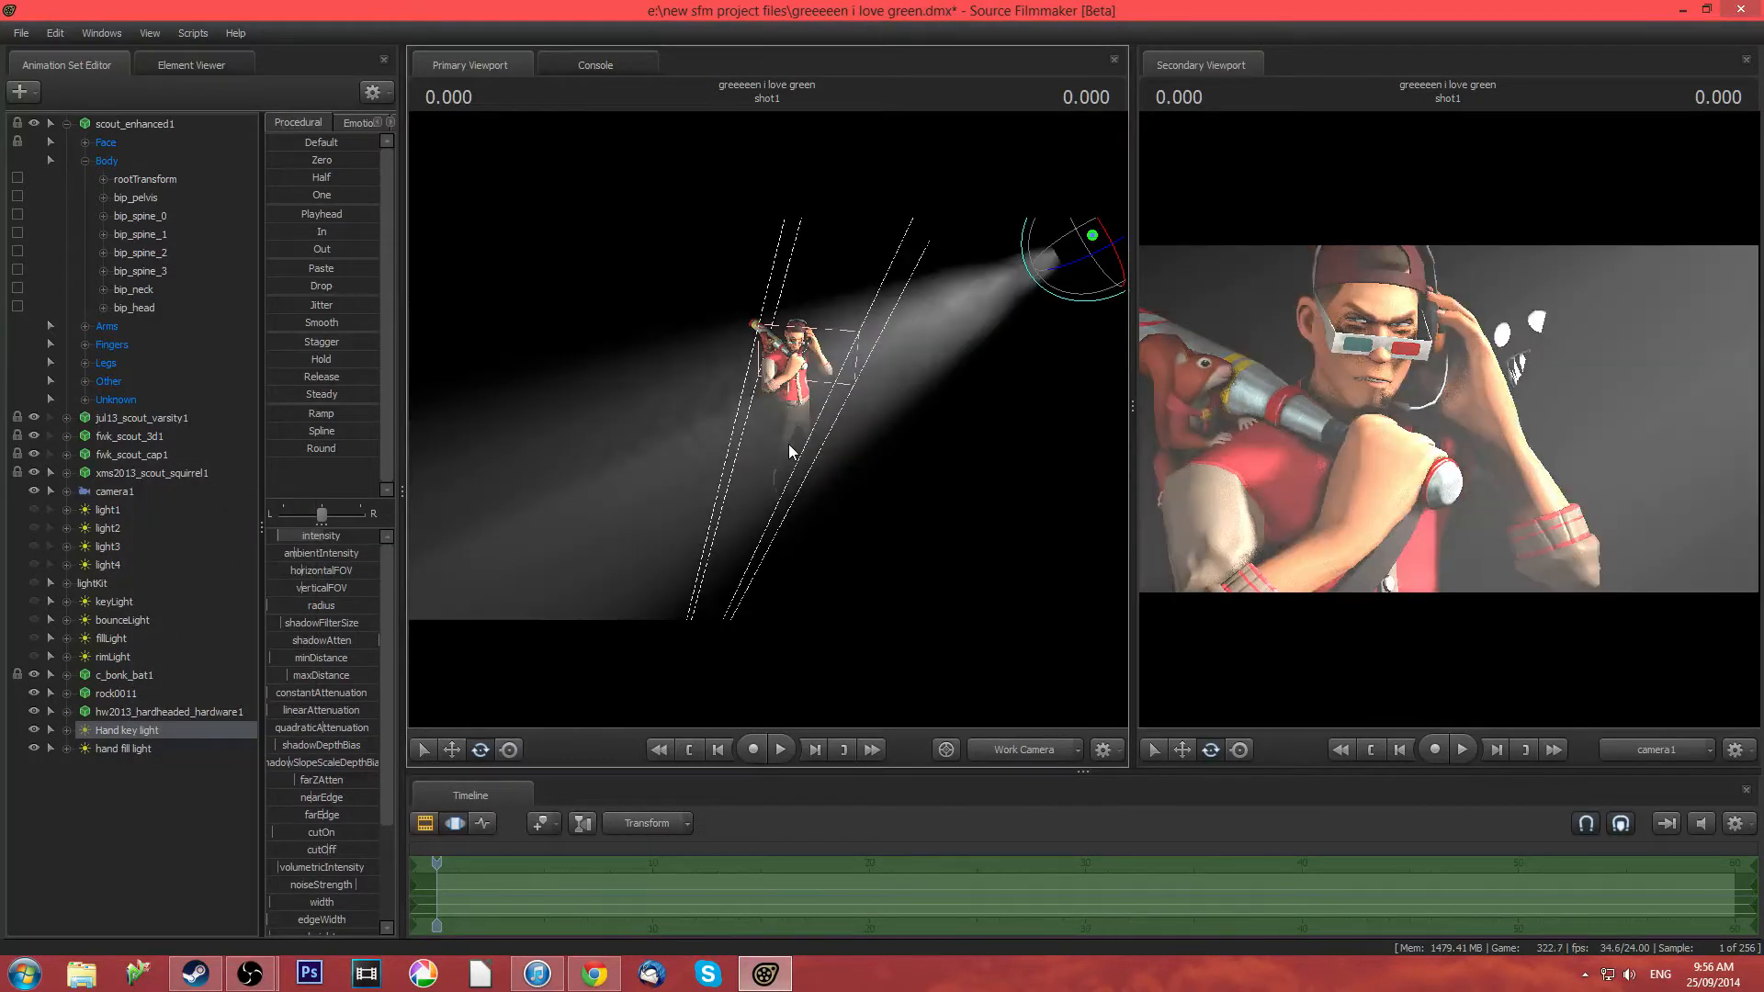
pyautogui.moveTo(788, 443)
pyautogui.mouseDown()
pyautogui.moveTo(478, 432)
pyautogui.moveTo(781, 443)
pyautogui.moveTo(755, 450)
pyautogui.mouseUp()
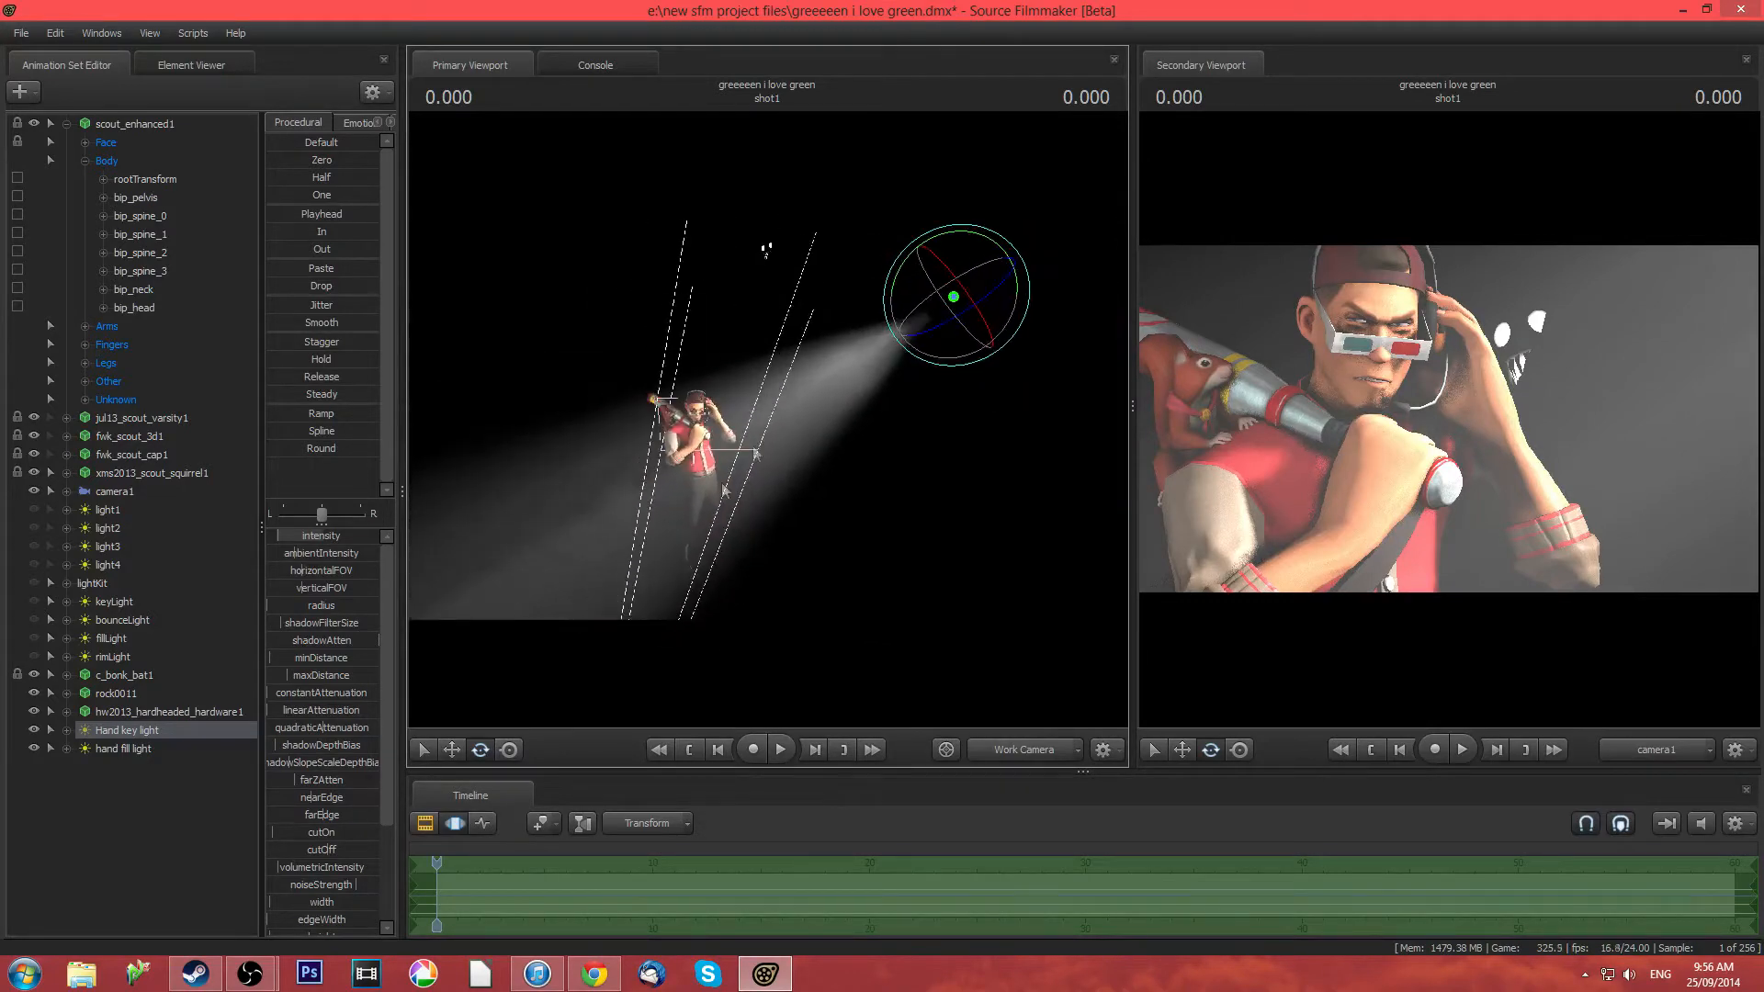
pyautogui.rightClick(124, 735)
pyautogui.click(187, 712)
pyautogui.moveTo(889, 465); pyautogui.dragTo(808, 464)
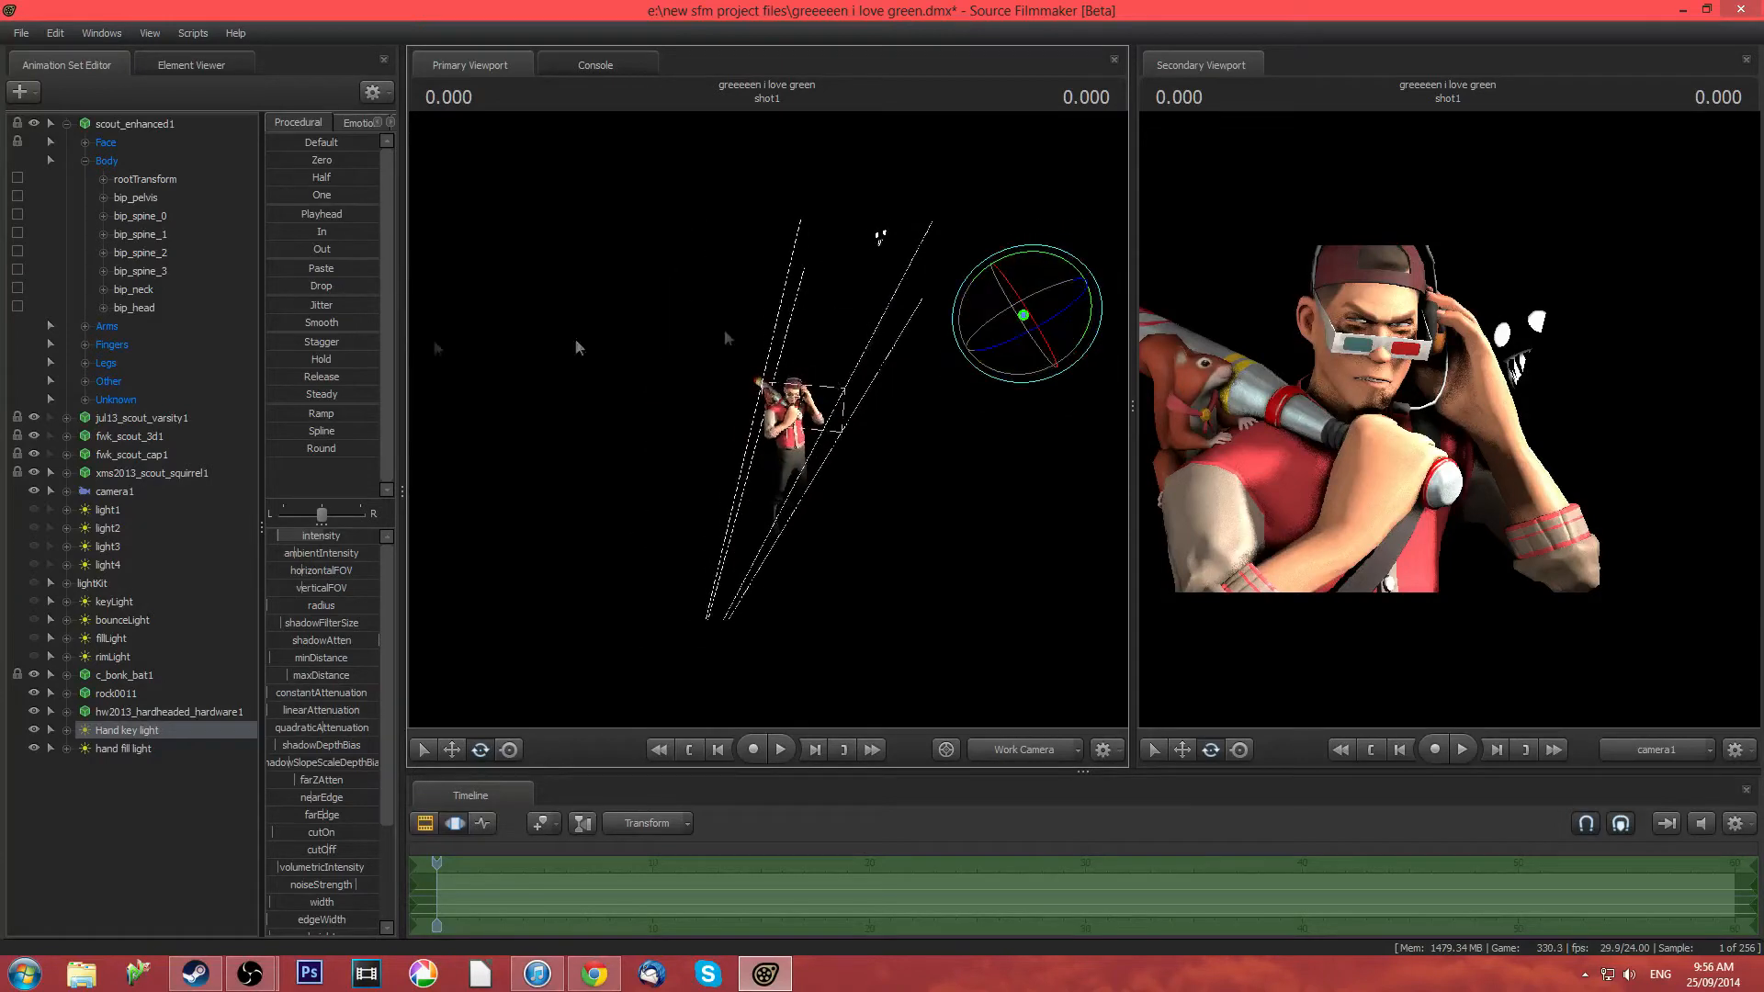
# Create an animation set for another new light and rename it "hand rim light"
pyautogui.click(25, 87)
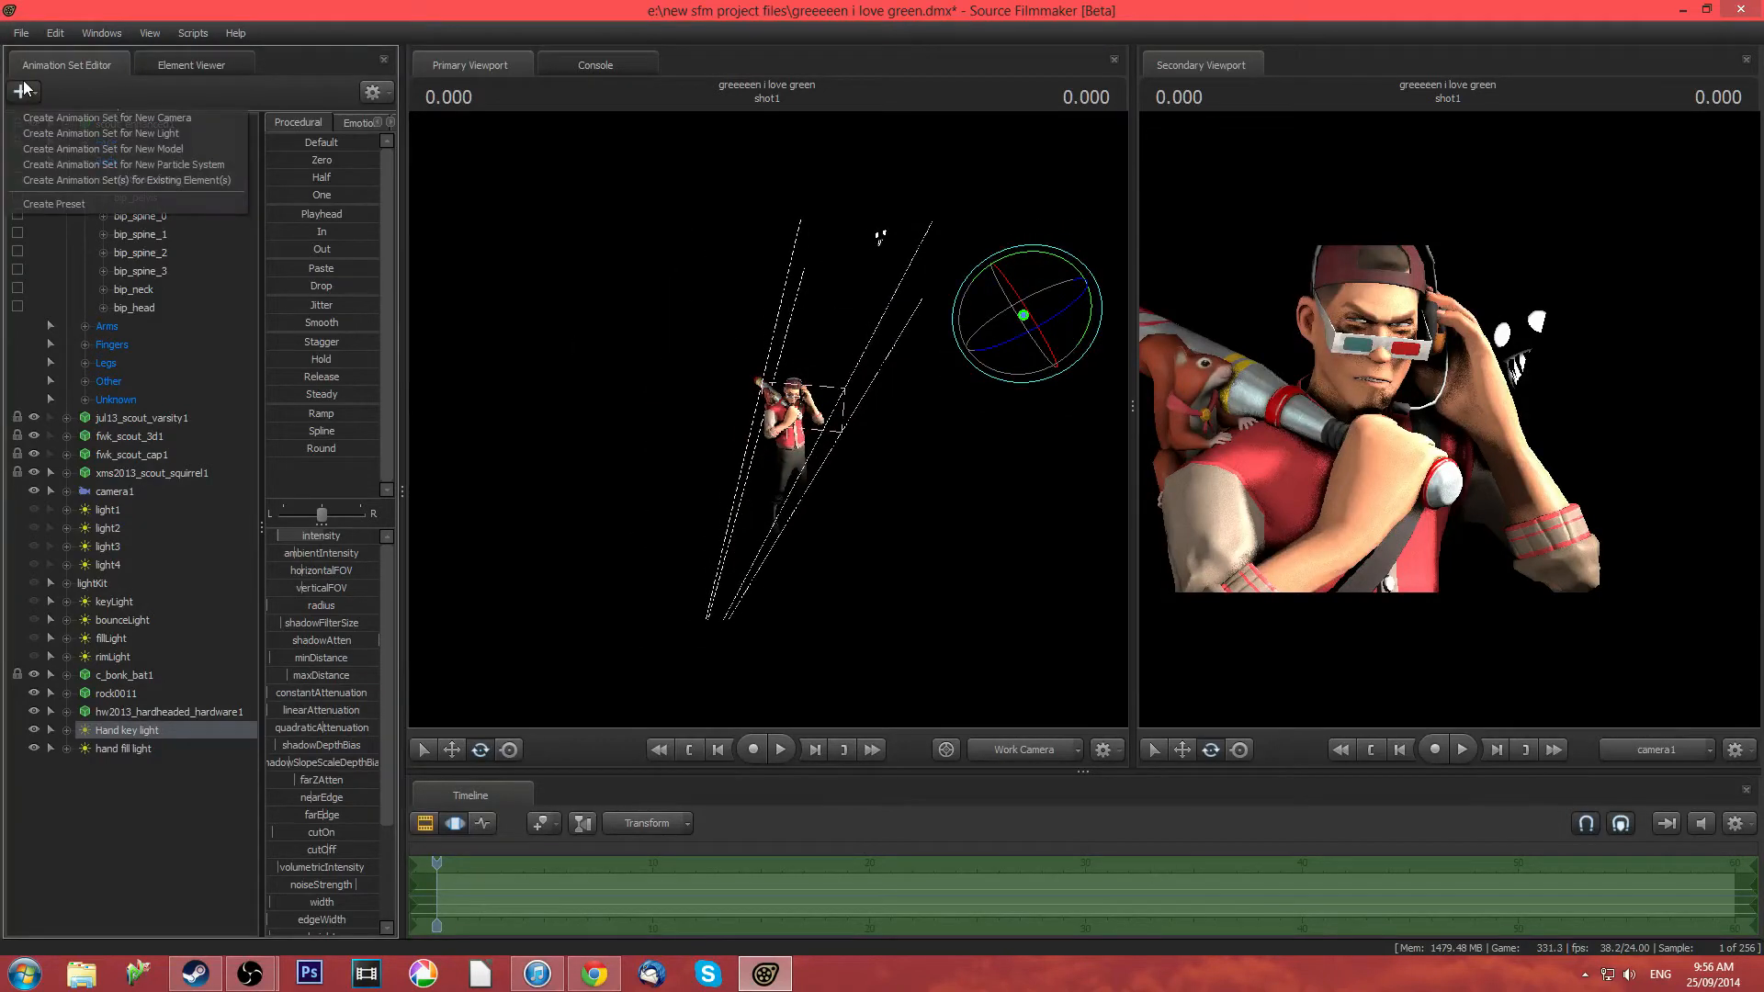
pyautogui.click(113, 134)
pyautogui.doubleClick(105, 764)
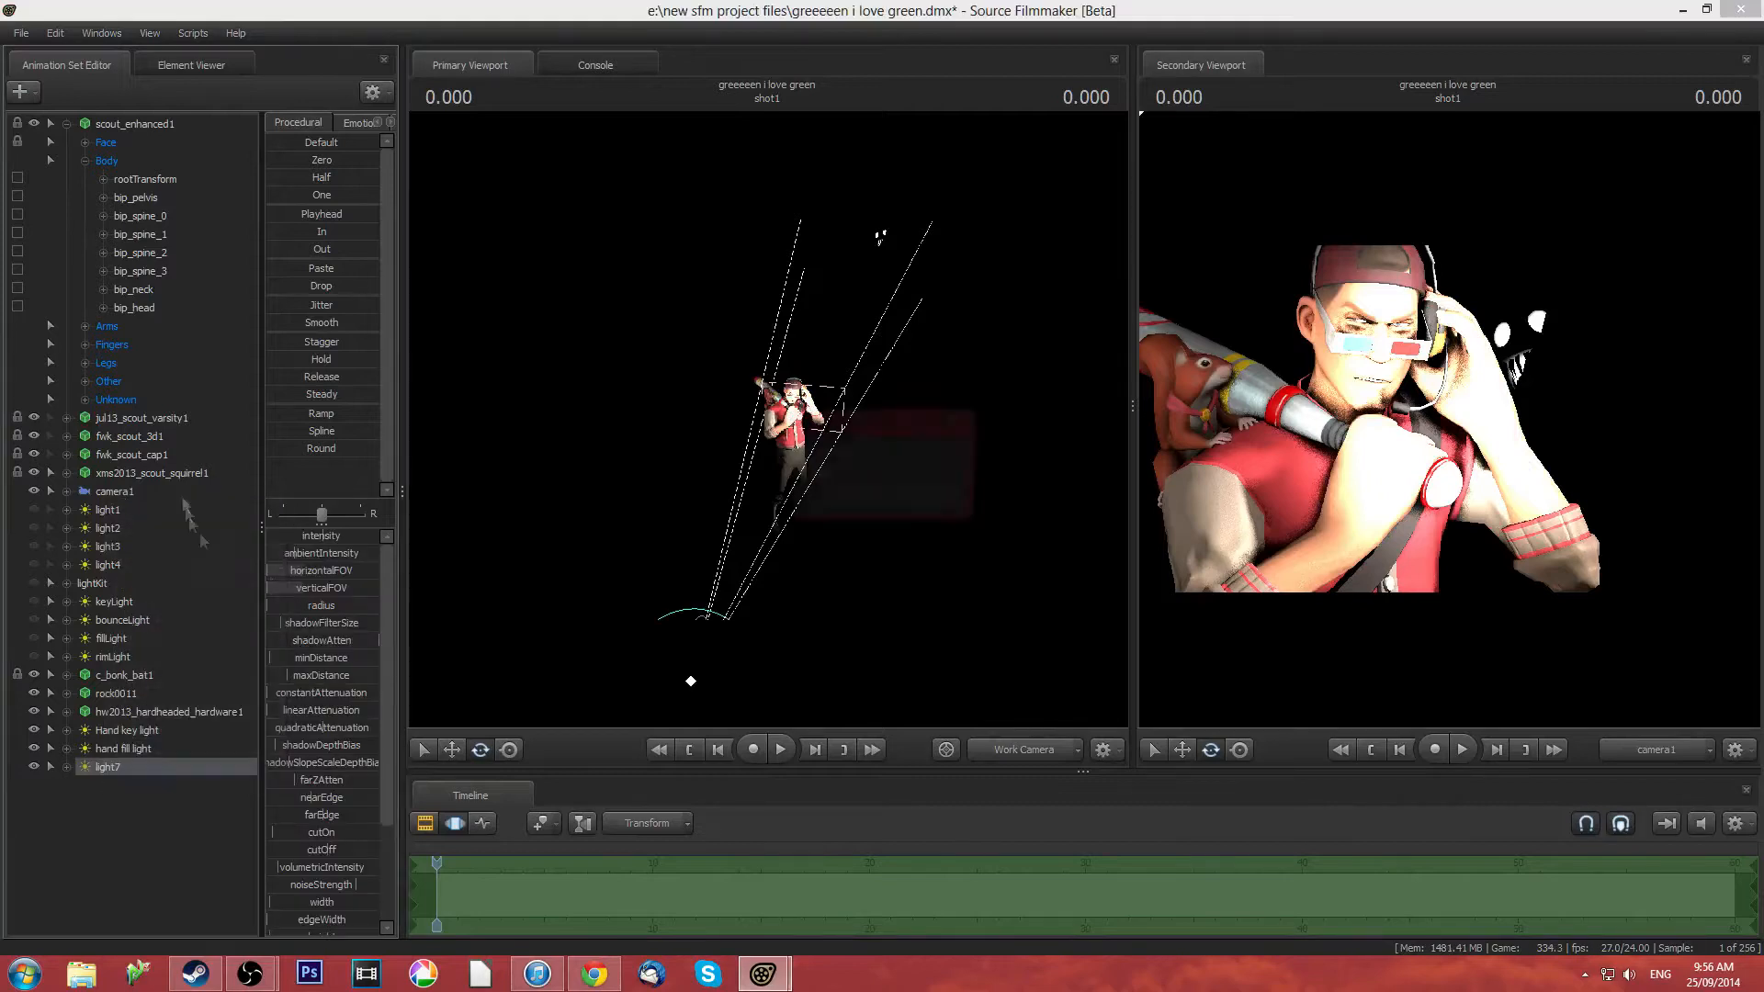
pyautogui.write('hand rim light')
pyautogui.press('Return')
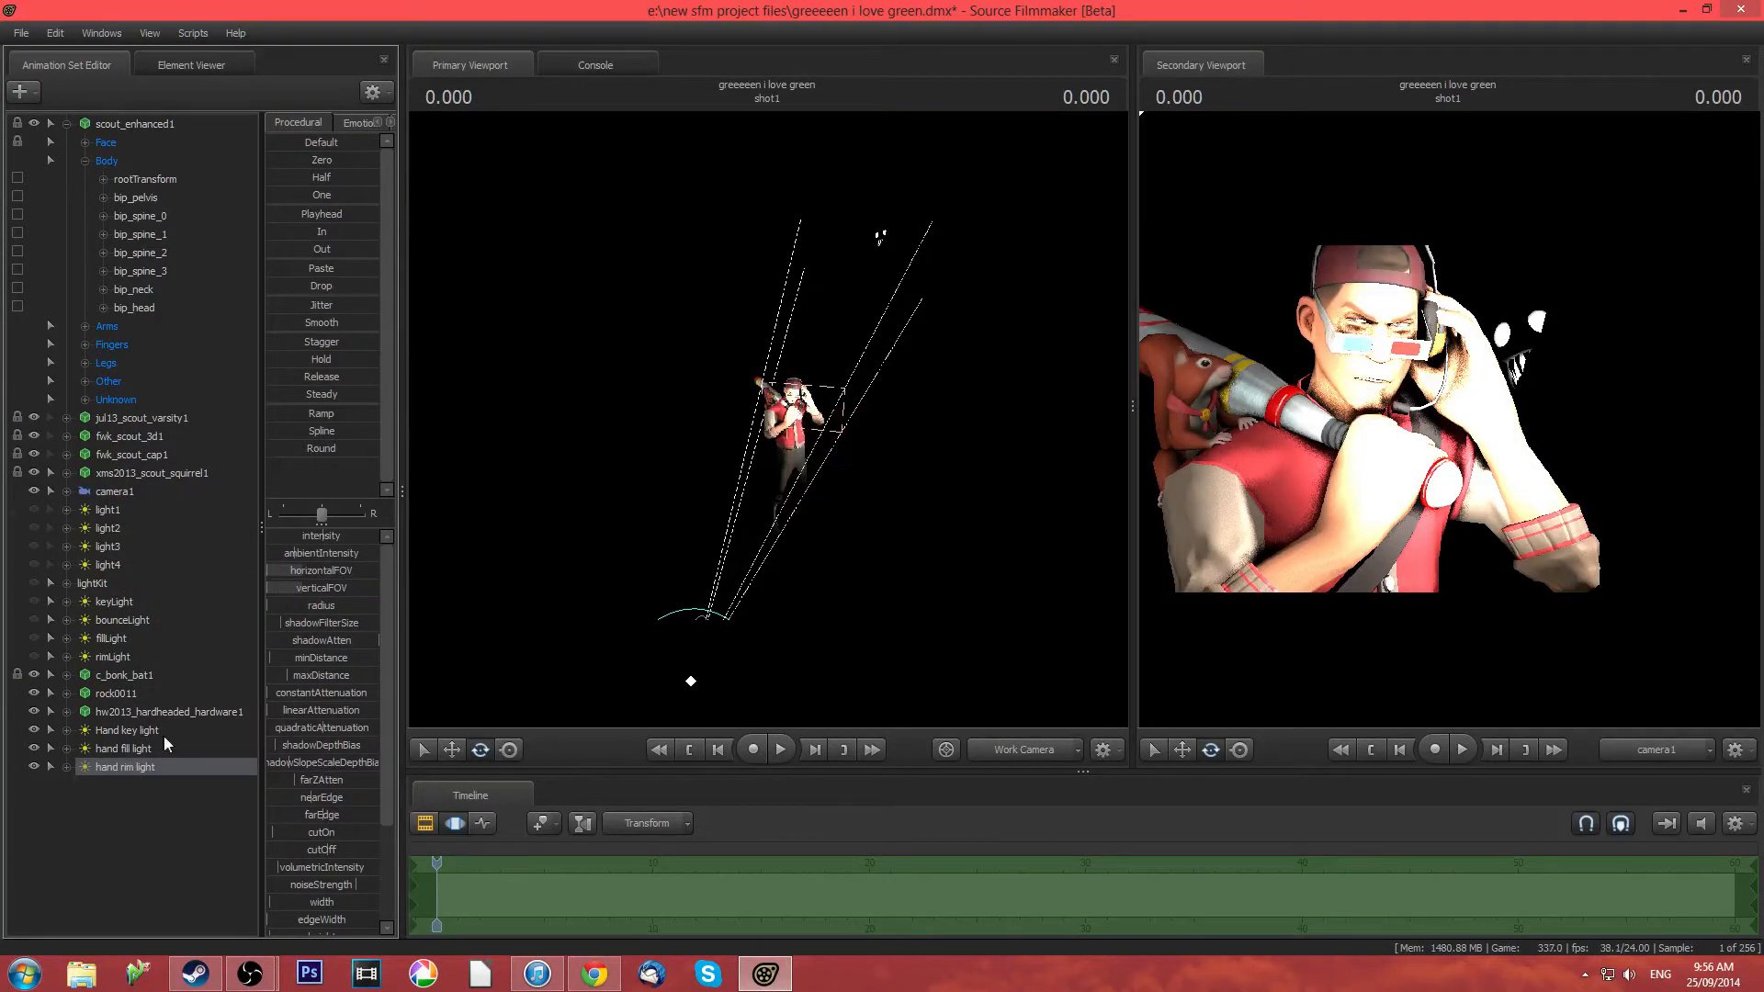
# Move the hand rim light behind the Scout on the side of his bat
pyautogui.press('f')
pyautogui.moveTo(783, 462); pyautogui.dragTo(731, 165)
pyautogui.moveTo(822, 351); pyautogui.dragTo(748, 358)
pyautogui.press('e')
pyautogui.moveTo(859, 602); pyautogui.dragTo(886, 647)
pyautogui.press('w')
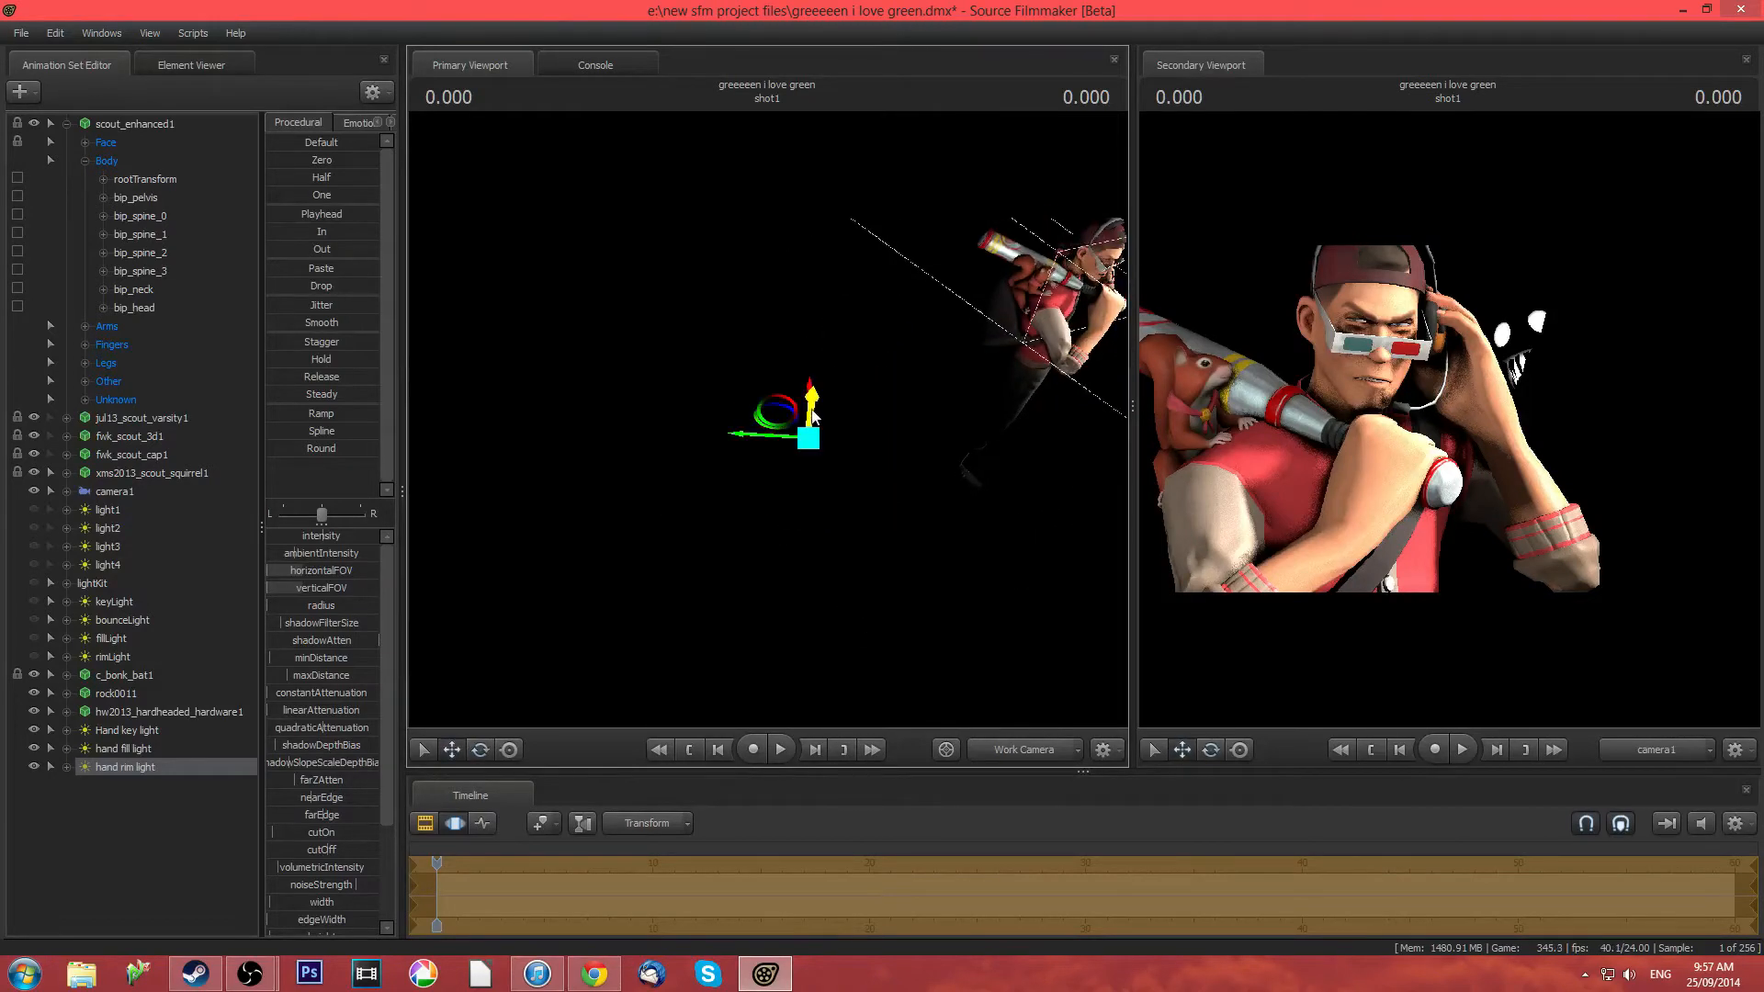
pyautogui.moveTo(788, 400); pyautogui.dragTo(746, 278)
# Aim the hand rim light at the Scout's back and adjust its field of view and distance
pyautogui.press('e')
pyautogui.moveTo(758, 355); pyautogui.dragTo(1010, 276)
pyautogui.press('w')
pyautogui.press('e')
pyautogui.moveTo(812, 462); pyautogui.dragTo(808, 441)
pyautogui.moveTo(321, 569); pyautogui.dragTo(317, 587)
pyautogui.press('w')
pyautogui.moveTo(794, 505); pyautogui.dragTo(732, 496)
# Enlarge the Secondary Viewport and try the hand rim light at another position beside the Scout before returning it behind him
pyautogui.moveTo(1133, 433); pyautogui.dragTo(903, 470)
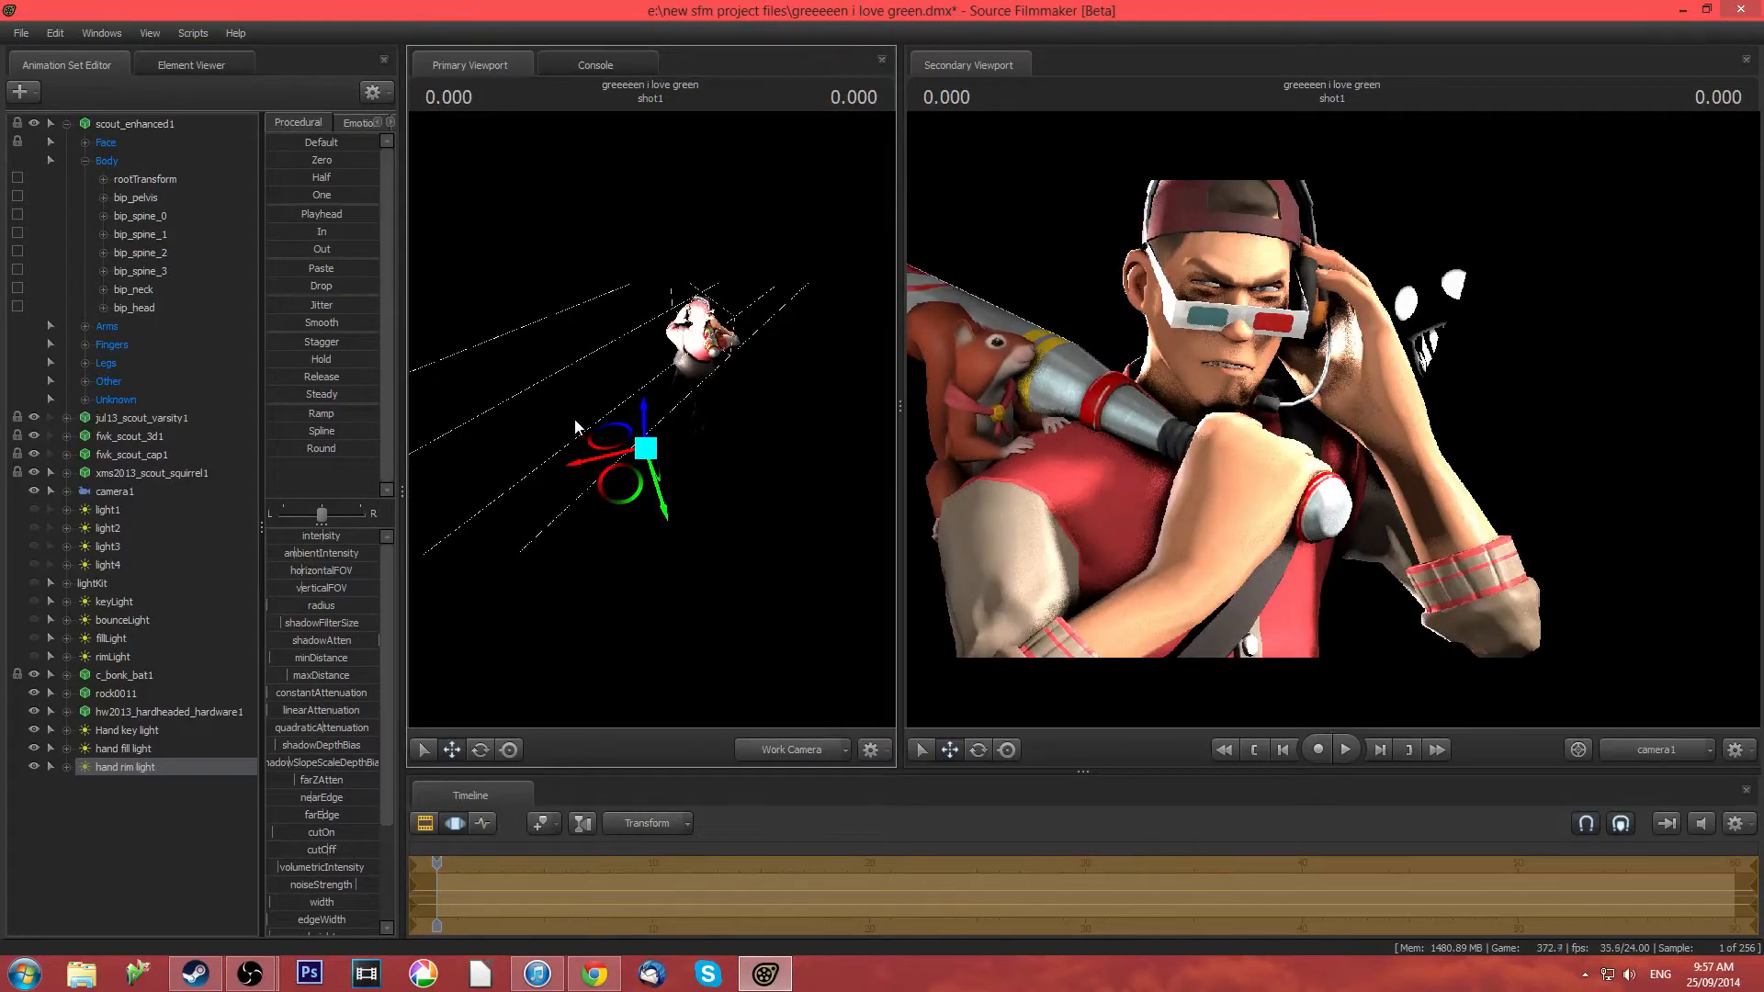
pyautogui.moveTo(614, 499); pyautogui.dragTo(753, 507)
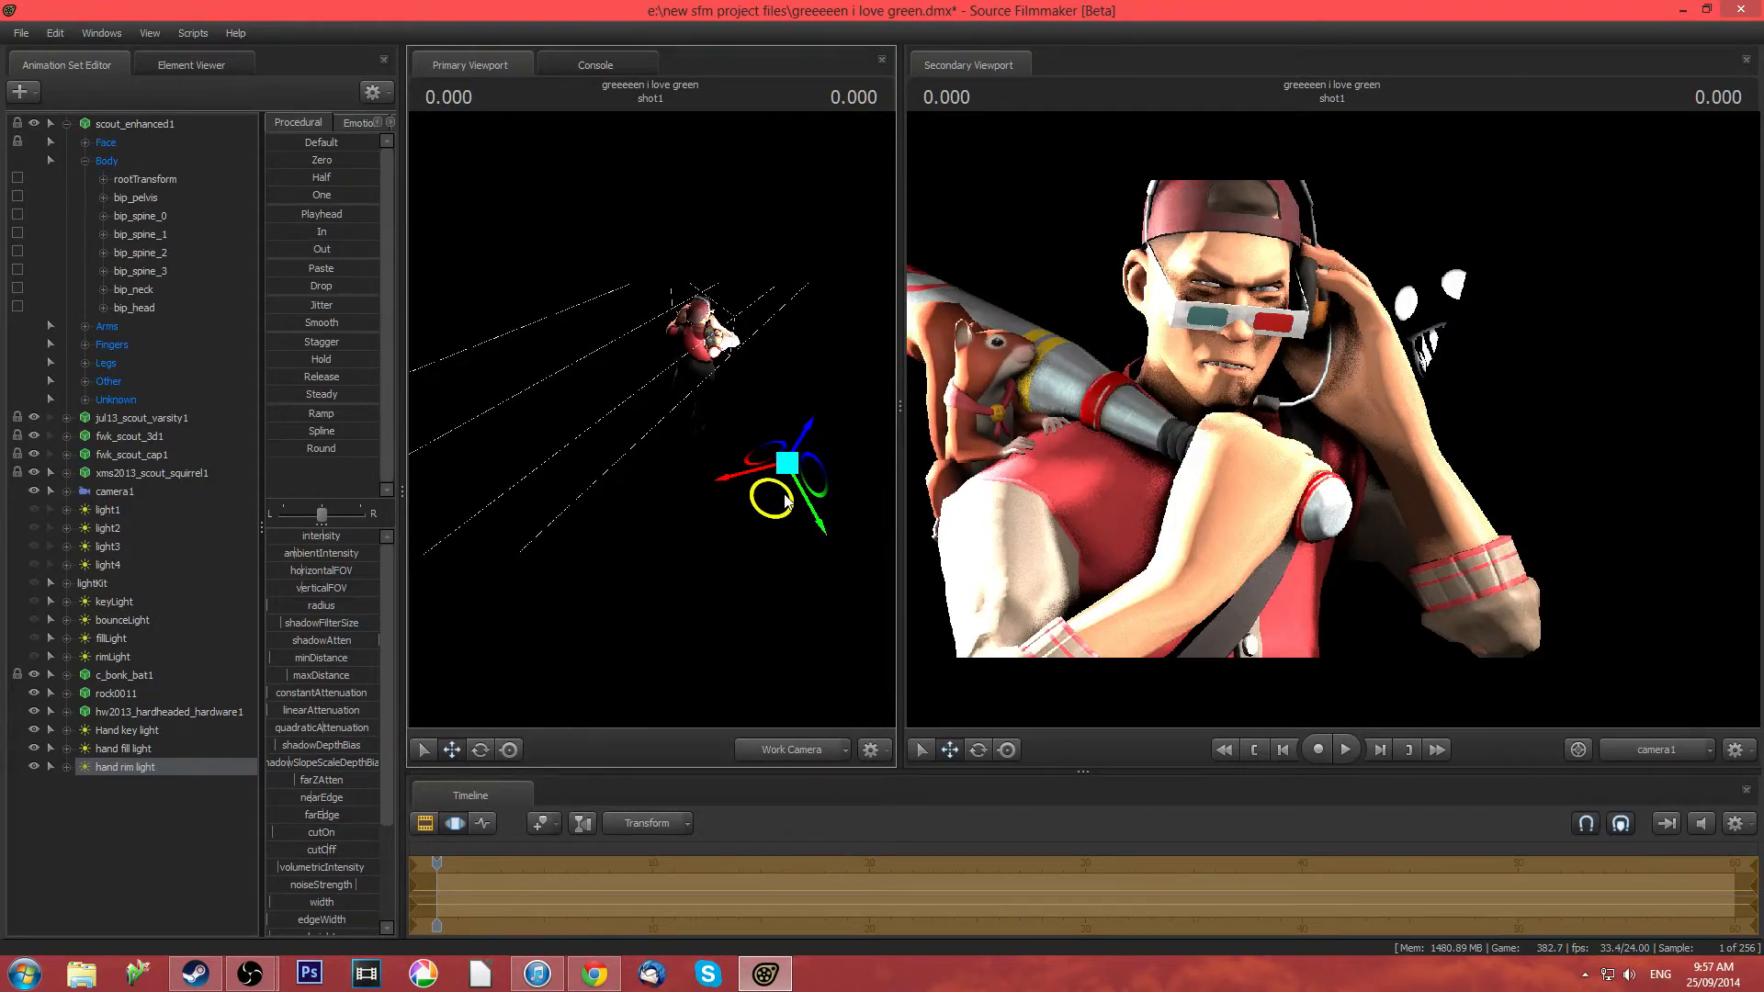
pyautogui.moveTo(786, 501); pyautogui.dragTo(648, 521)
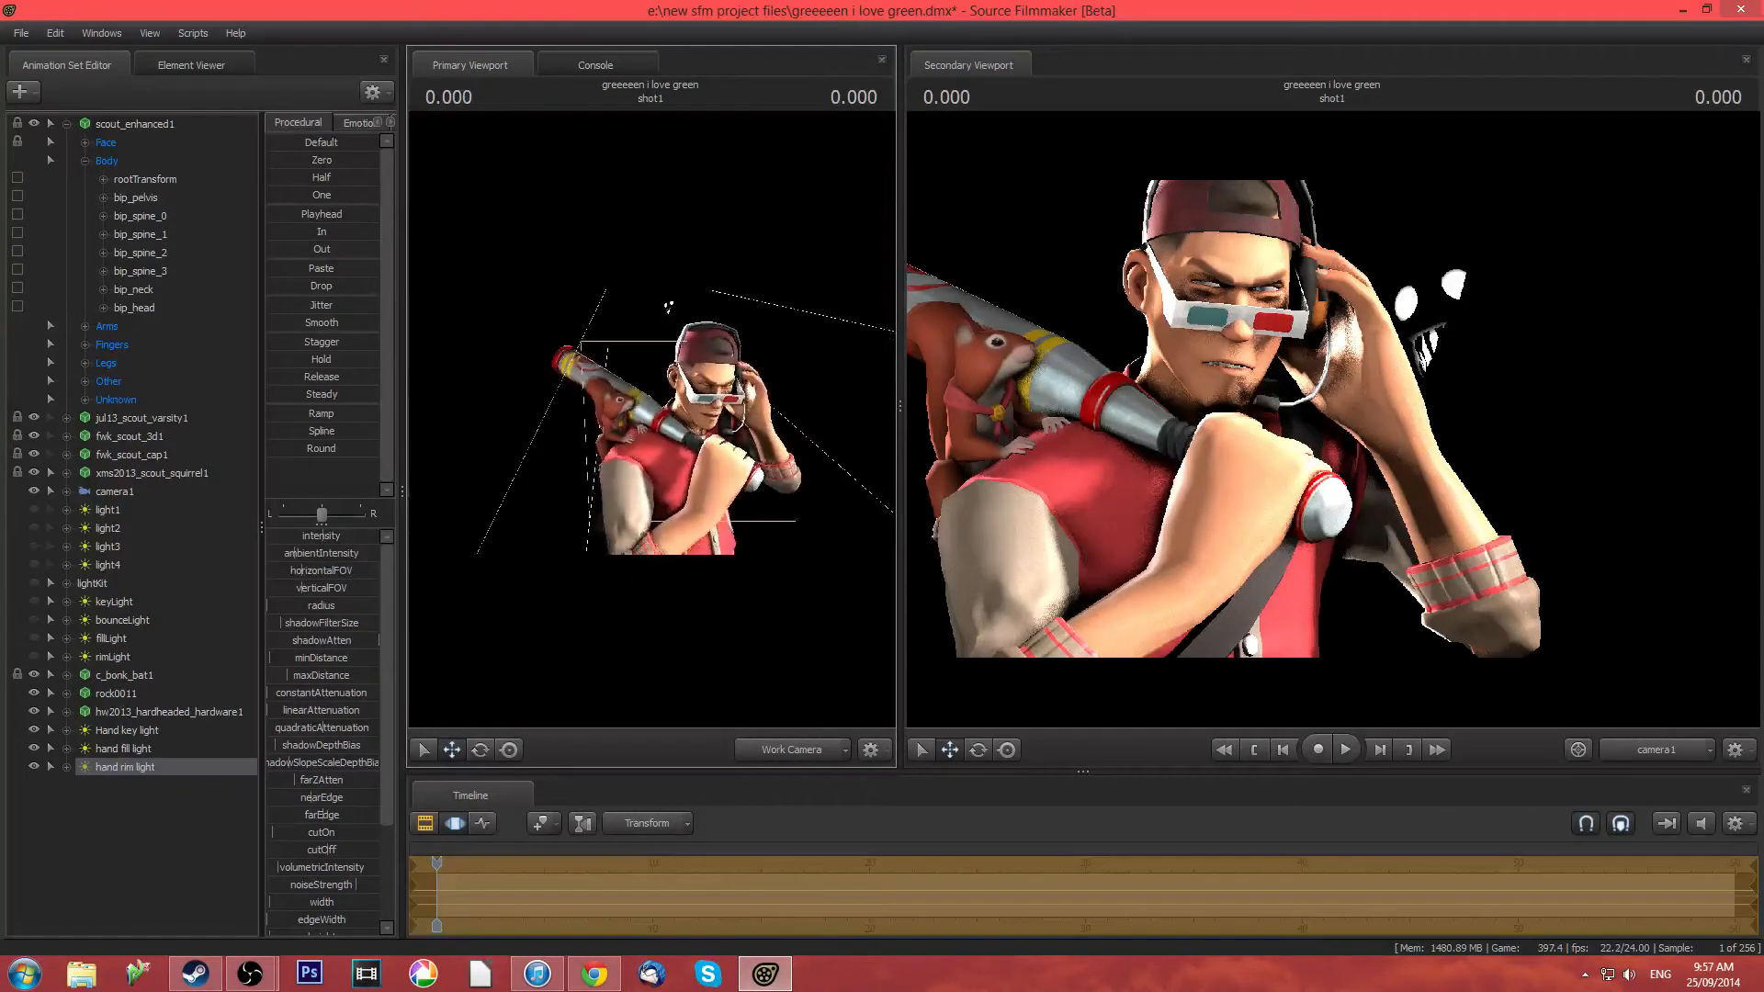
# Duplicate the hand rim light by copying and pasting its animation set
pyautogui.moveTo(650, 419); pyautogui.dragTo(625, 386)
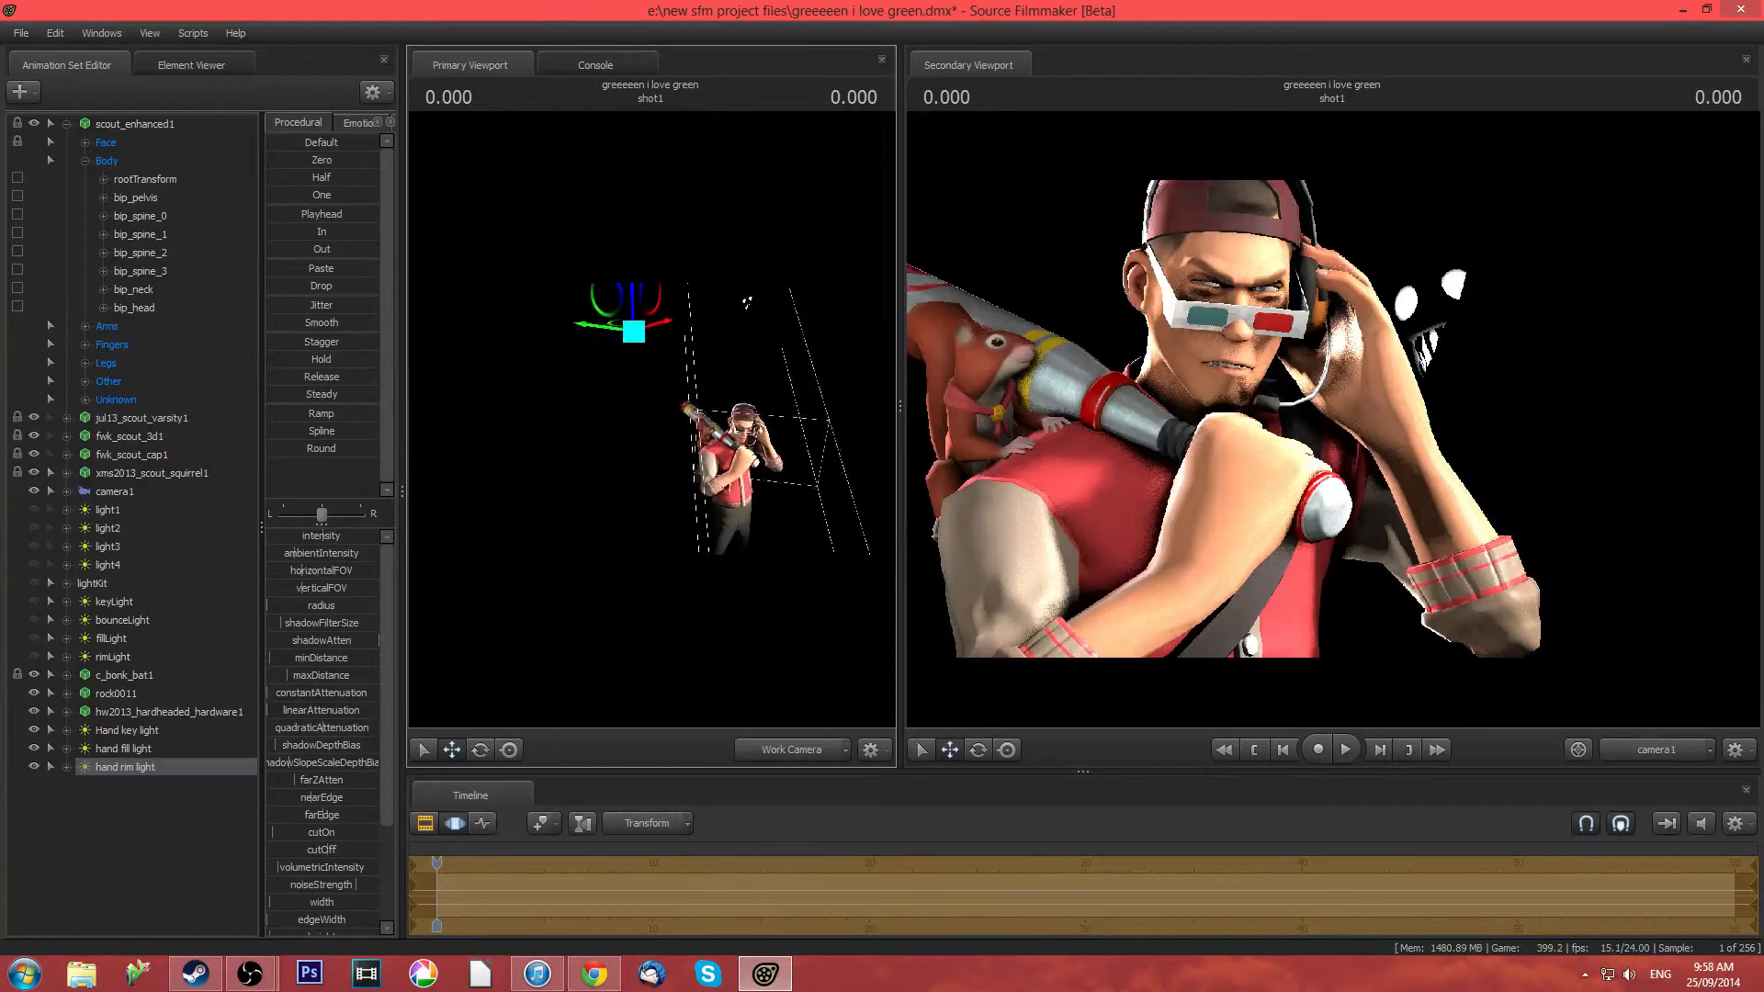
pyautogui.press('z')
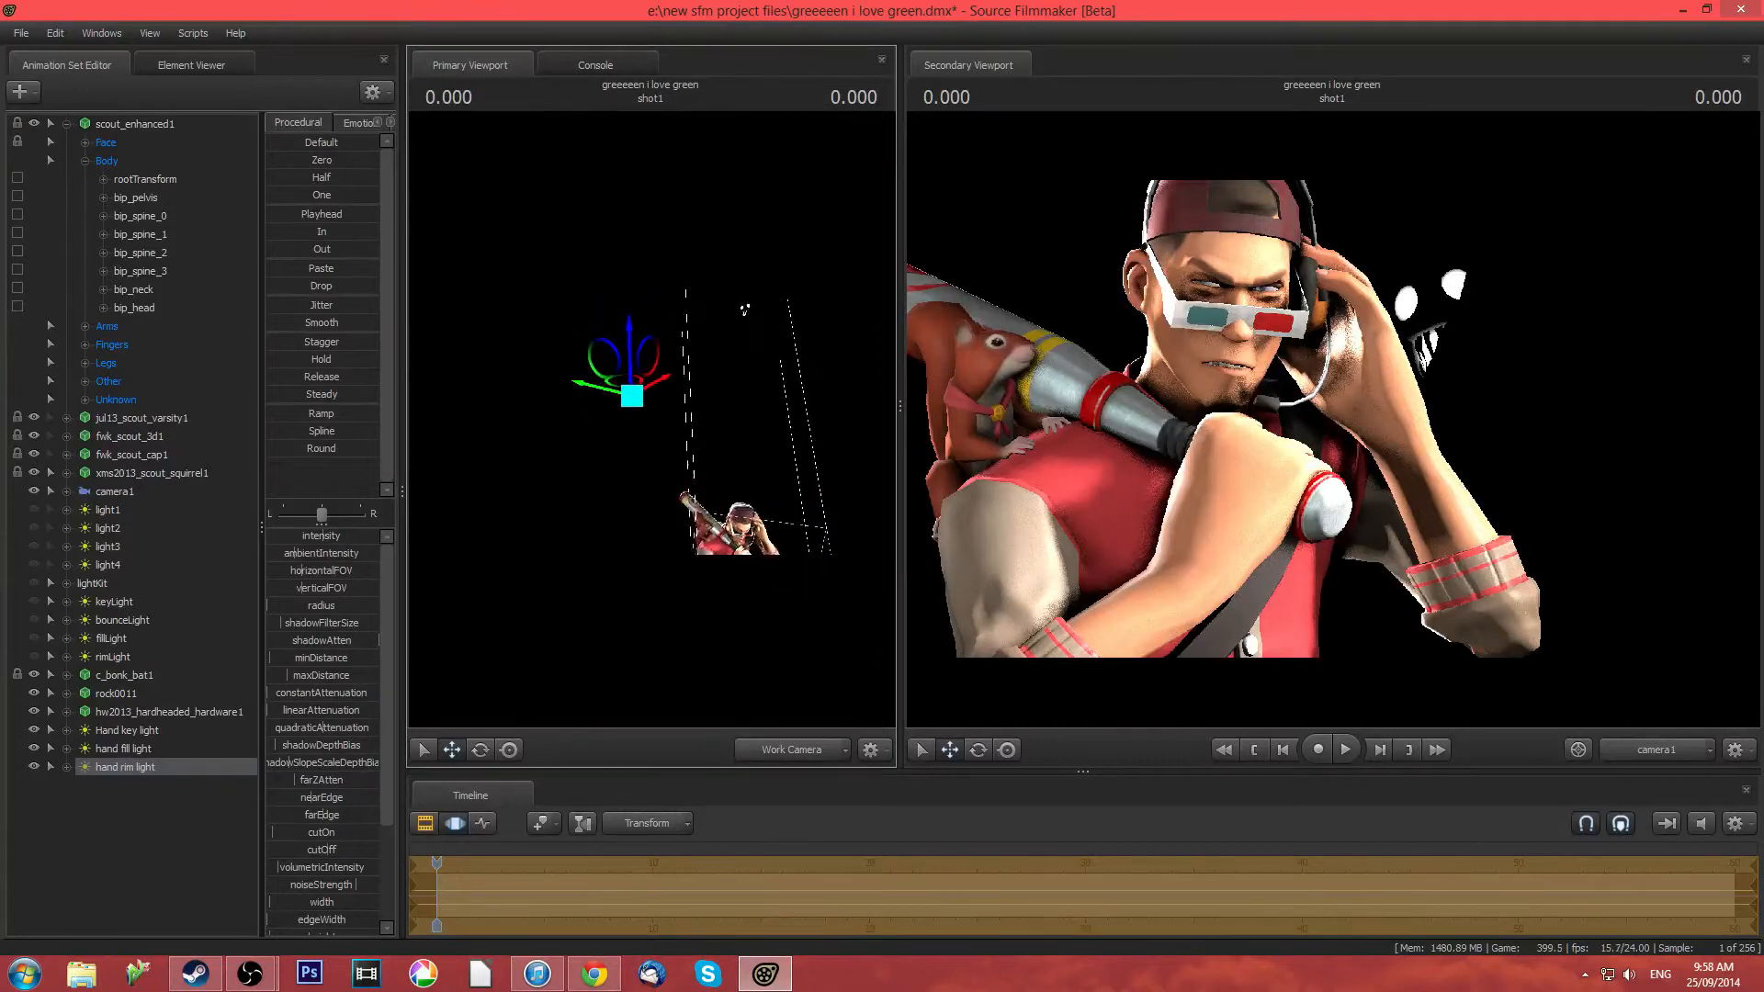
pyautogui.rightClick(136, 762)
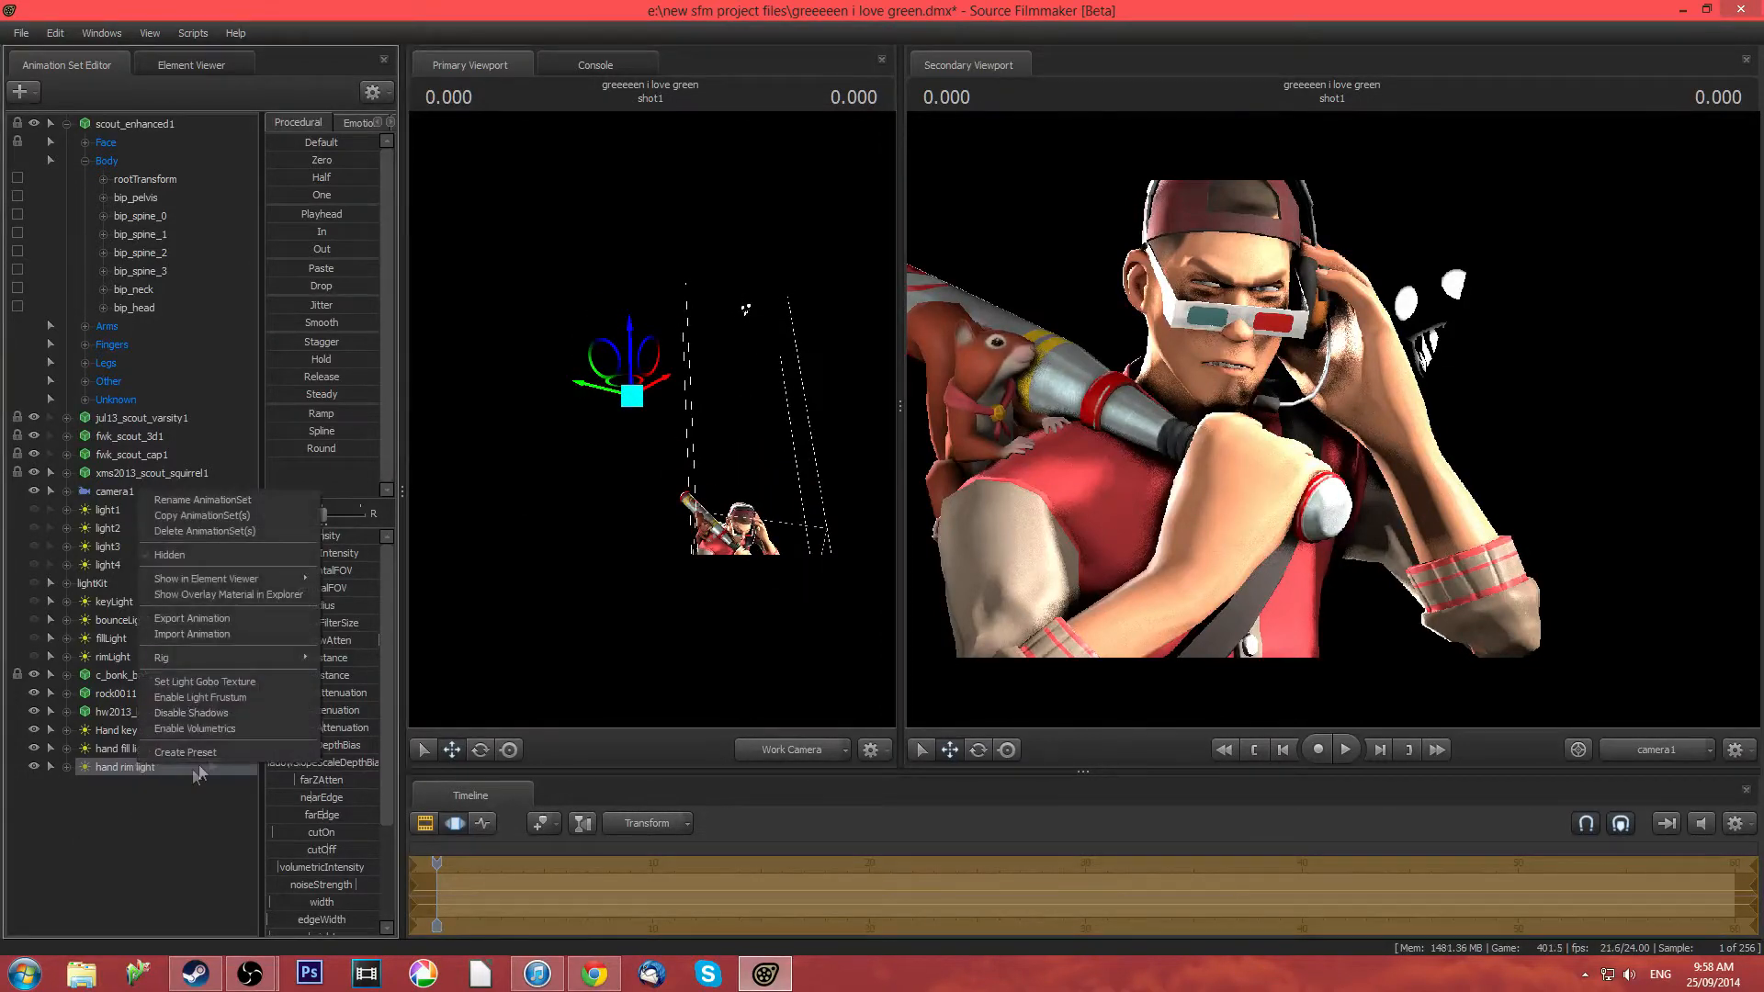
pyautogui.click(218, 521)
pyautogui.rightClick(142, 823)
pyautogui.click(237, 739)
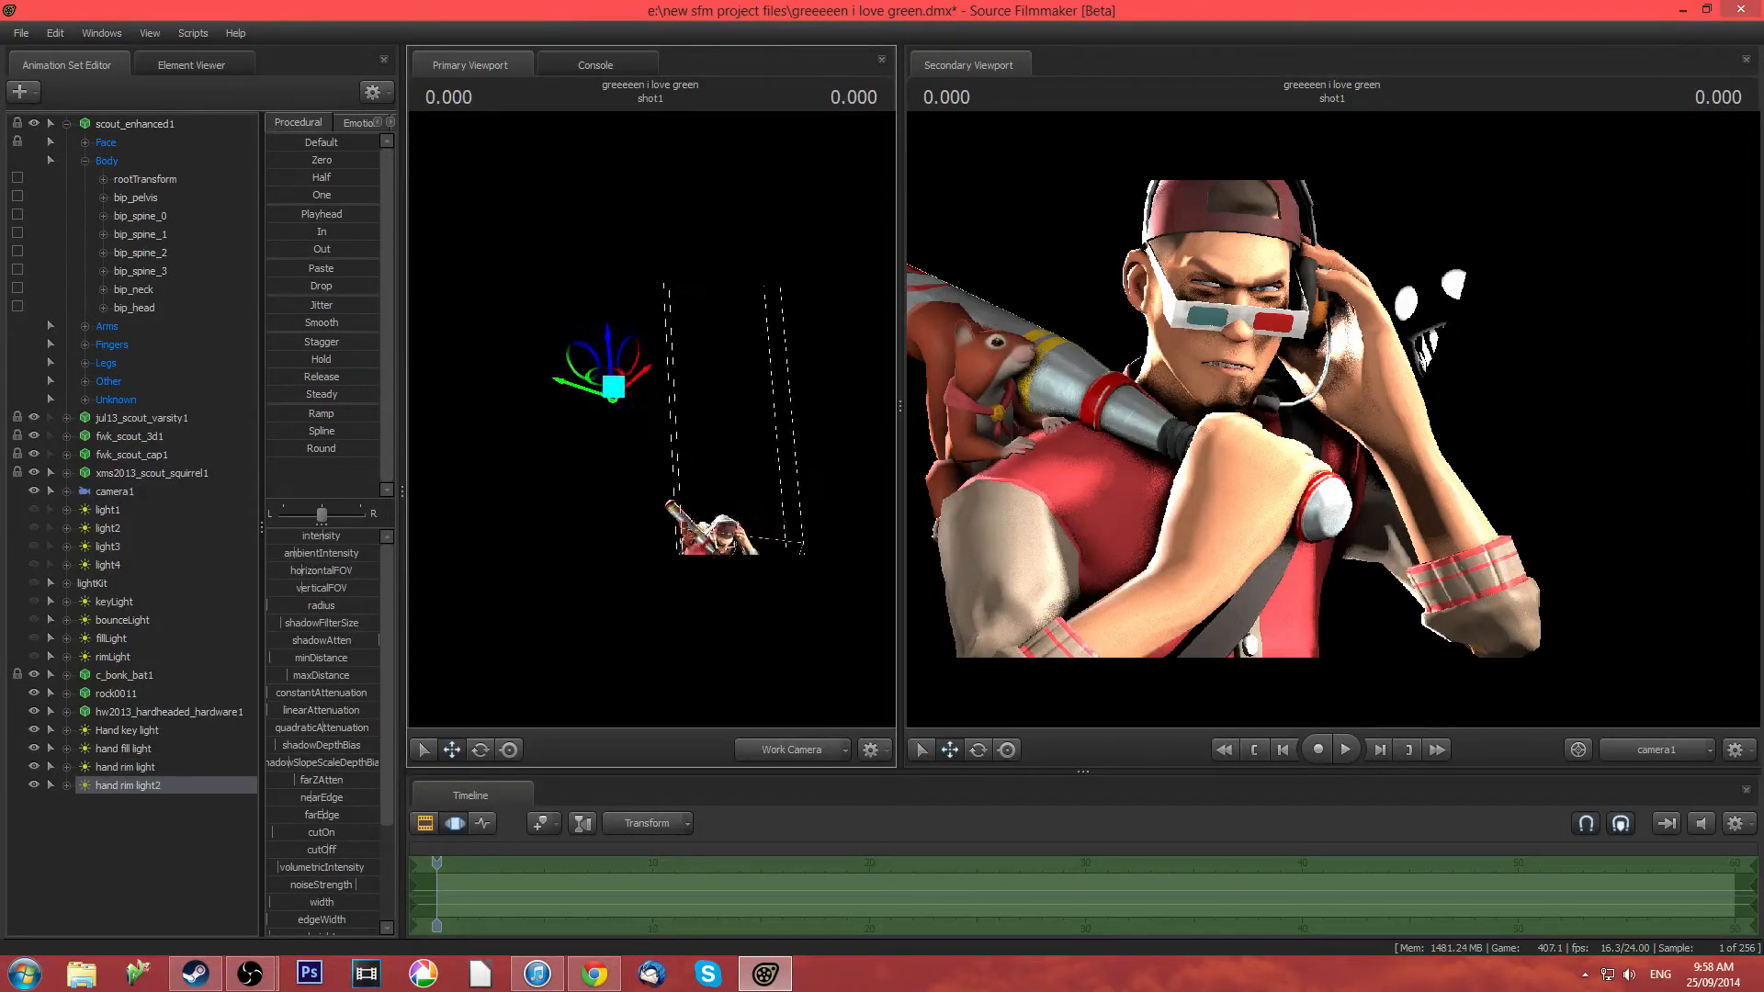
# Move and rotate the duplicated rim light behind the Scout toward his raised-hand side, and save the session
pyautogui.moveTo(608, 409); pyautogui.dragTo(790, 407)
pyautogui.moveTo(673, 457); pyautogui.dragTo(717, 492)
pyautogui.press('e')
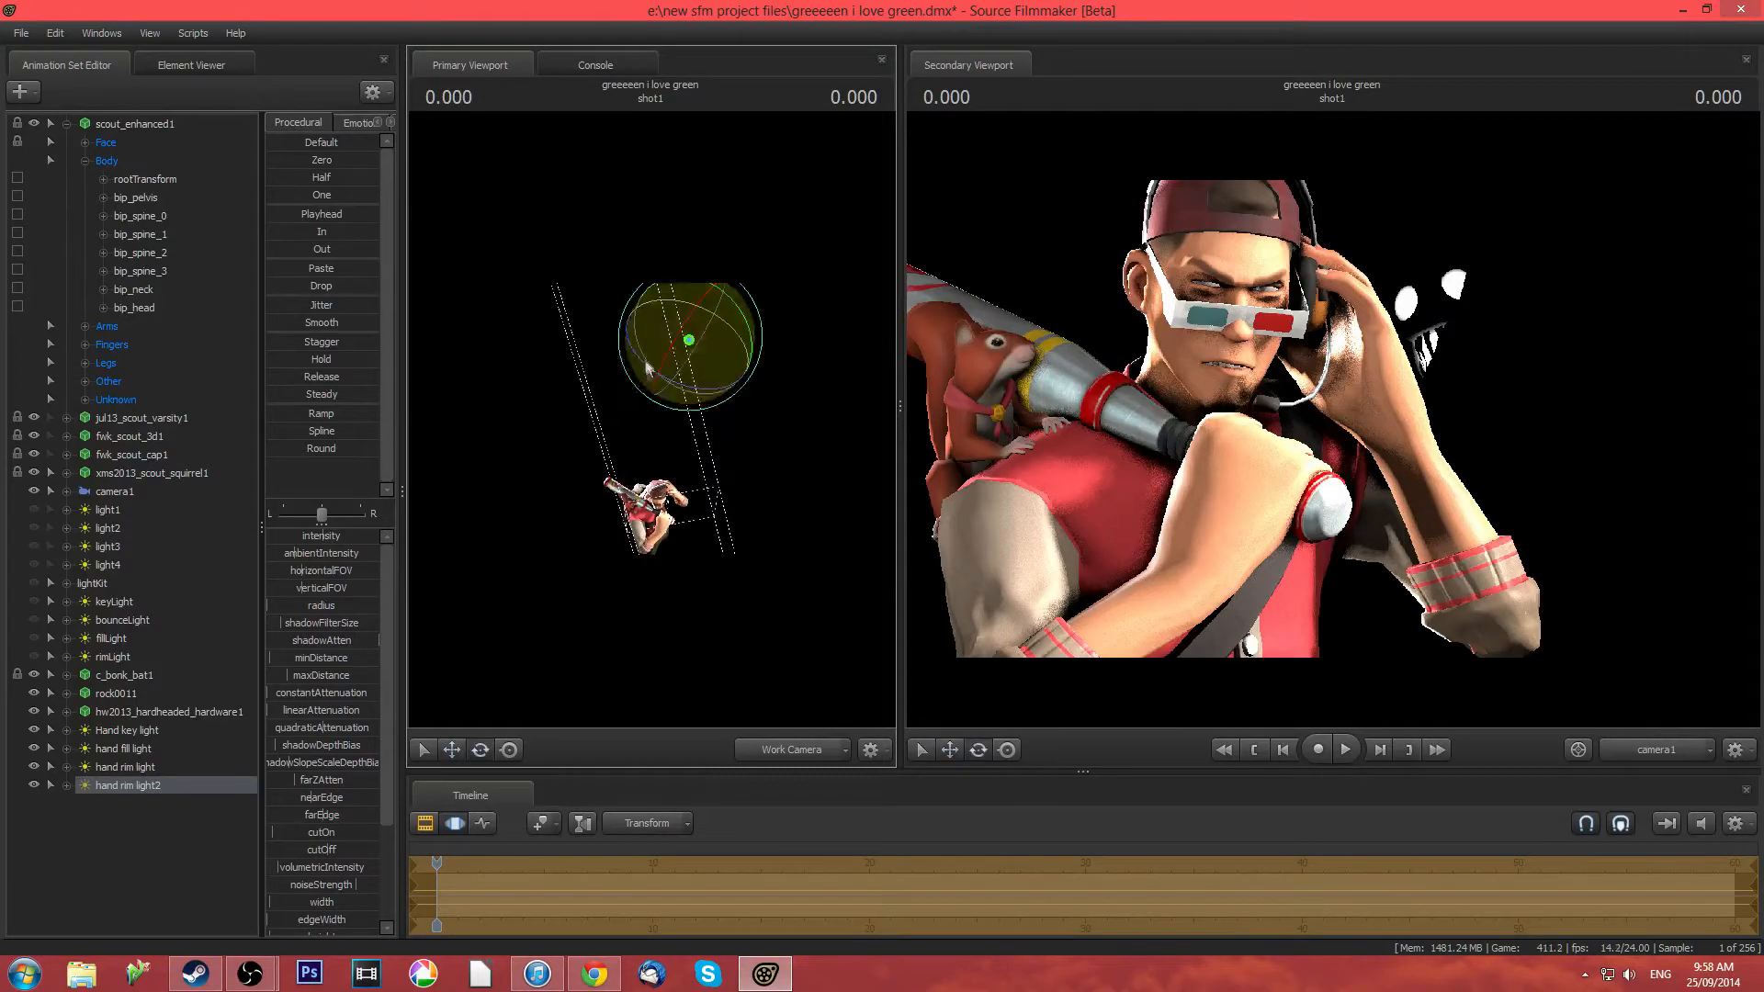
pyautogui.moveTo(688, 391); pyautogui.dragTo(611, 337)
pyautogui.press('w')
pyautogui.moveTo(675, 316); pyautogui.dragTo(745, 288)
pyautogui.hotkey('ctrl', 's')
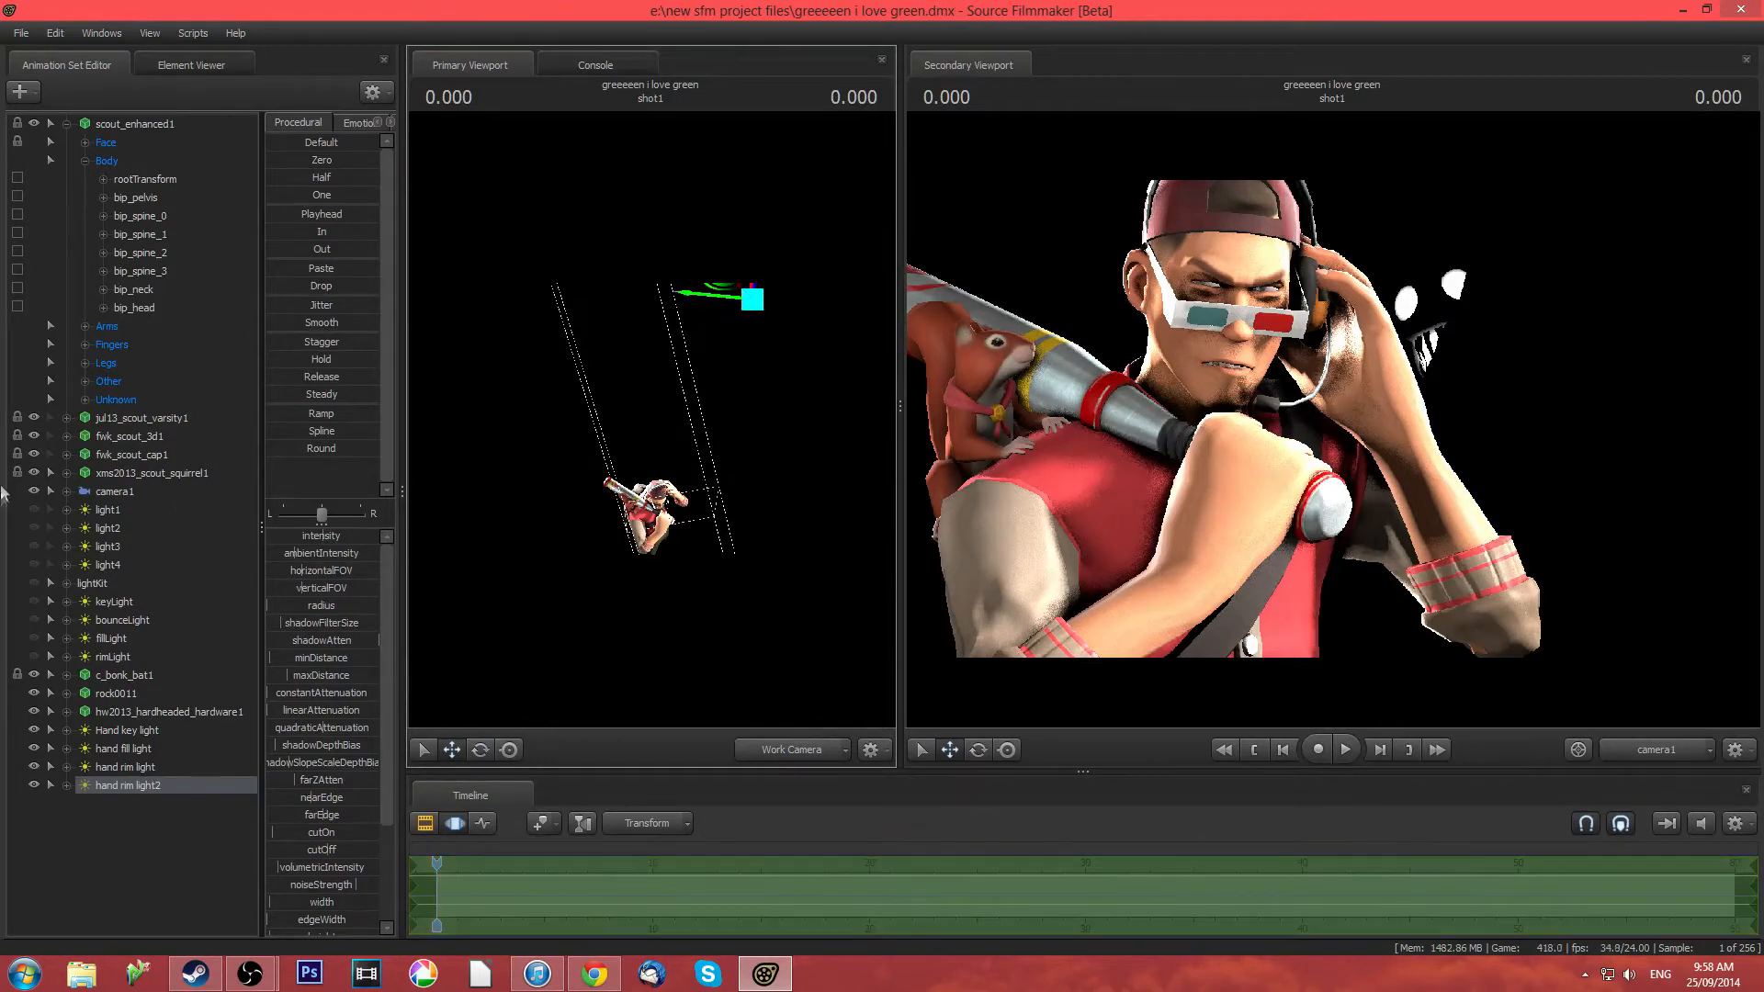
# Hide and show the duplicated rim light to compare its effect on the Scout
pyautogui.click(34, 786)
pyautogui.click(35, 786)
pyautogui.moveTo(716, 297); pyautogui.dragTo(735, 316)
pyautogui.moveTo(652, 419); pyautogui.dragTo(652, 407)
pyautogui.moveTo(708, 350)
pyautogui.mouseDown()
pyautogui.moveTo(705, 397)
pyautogui.moveTo(720, 359)
pyautogui.mouseUp()
pyautogui.moveTo(703, 386)
pyautogui.mouseDown()
pyautogui.moveTo(660, 333)
pyautogui.moveTo(695, 335)
pyautogui.moveTo(667, 351)
pyautogui.moveTo(717, 413)
pyautogui.moveTo(687, 420)
pyautogui.moveTo(689, 459)
pyautogui.moveTo(676, 395)
pyautogui.moveTo(711, 393)
pyautogui.mouseUp()
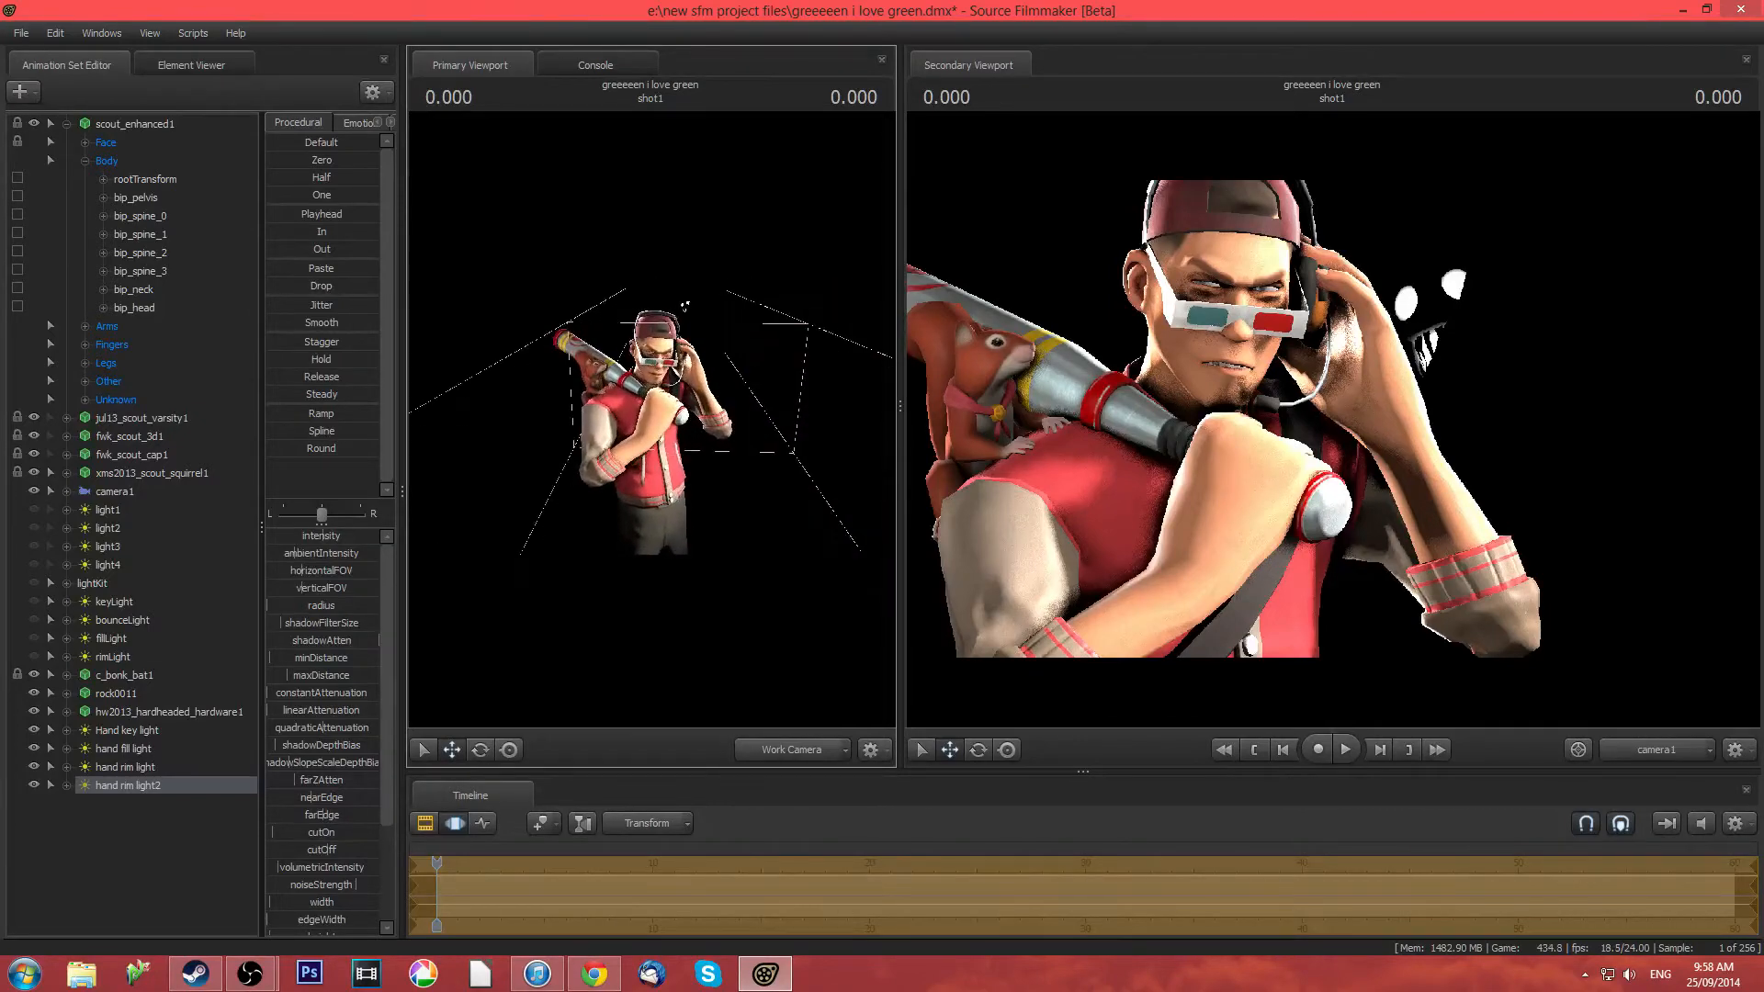
# Raise the Hand key light's shadowFilterSize to soften the shadows it casts on the Scout
pyautogui.click(67, 730)
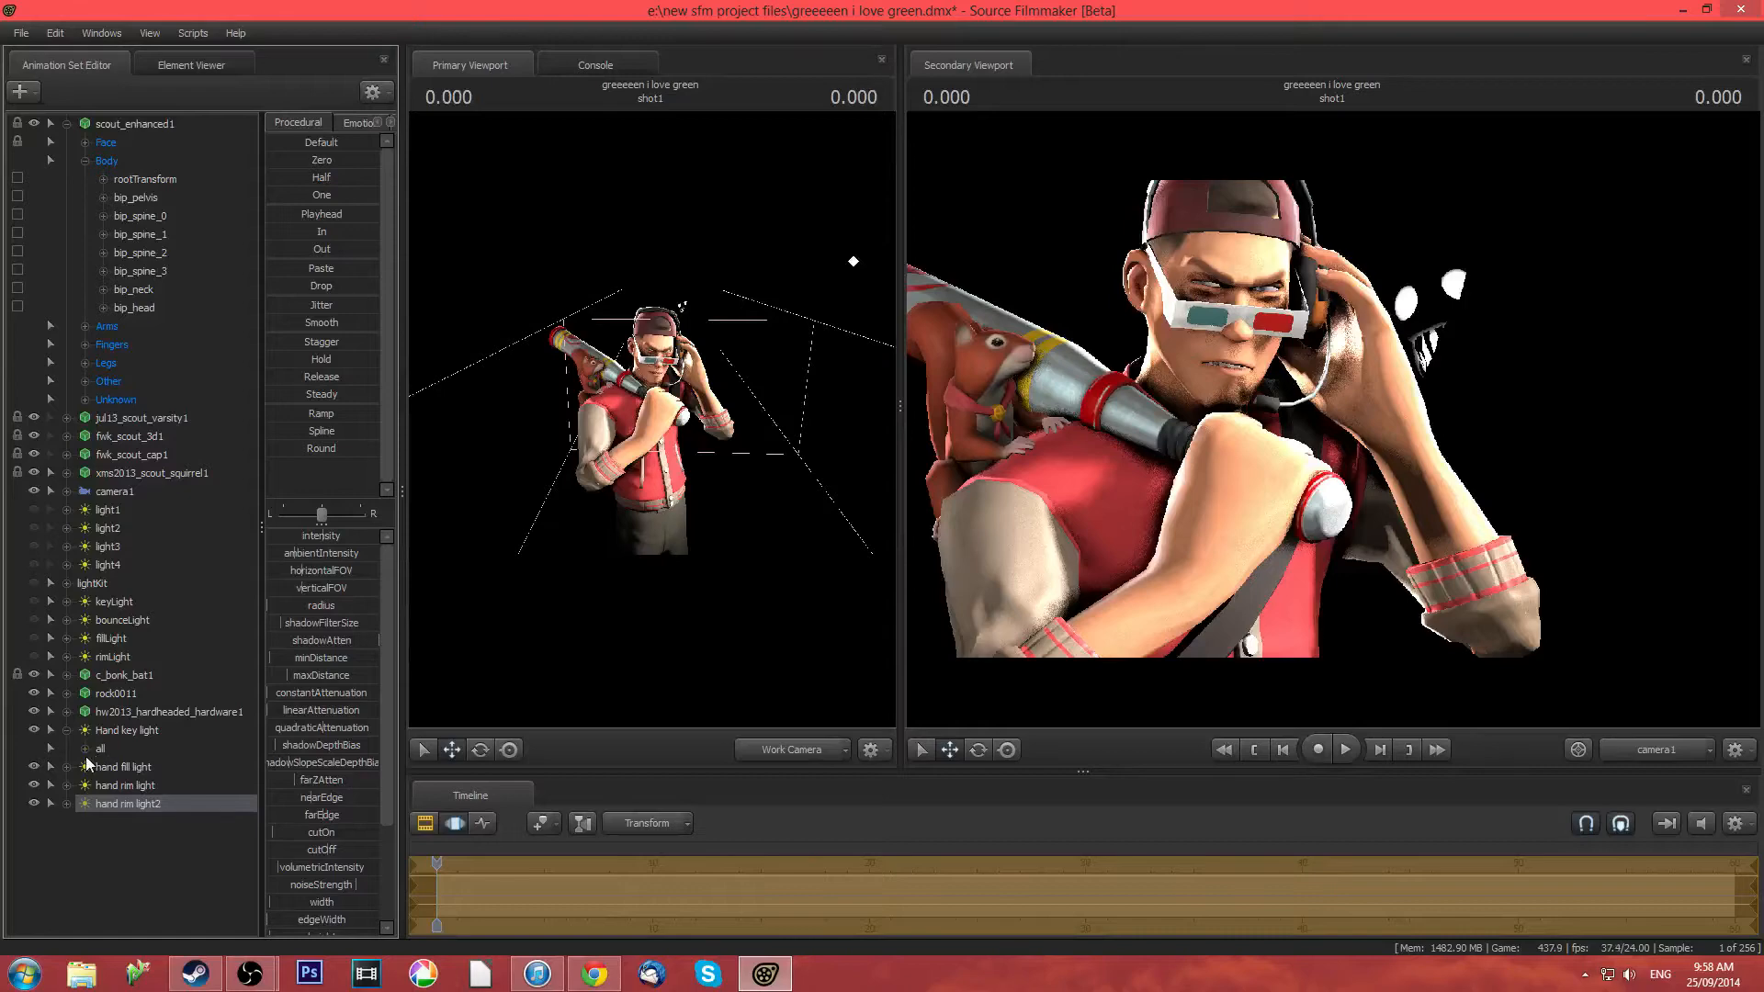
pyautogui.click(67, 730)
pyautogui.click(110, 730)
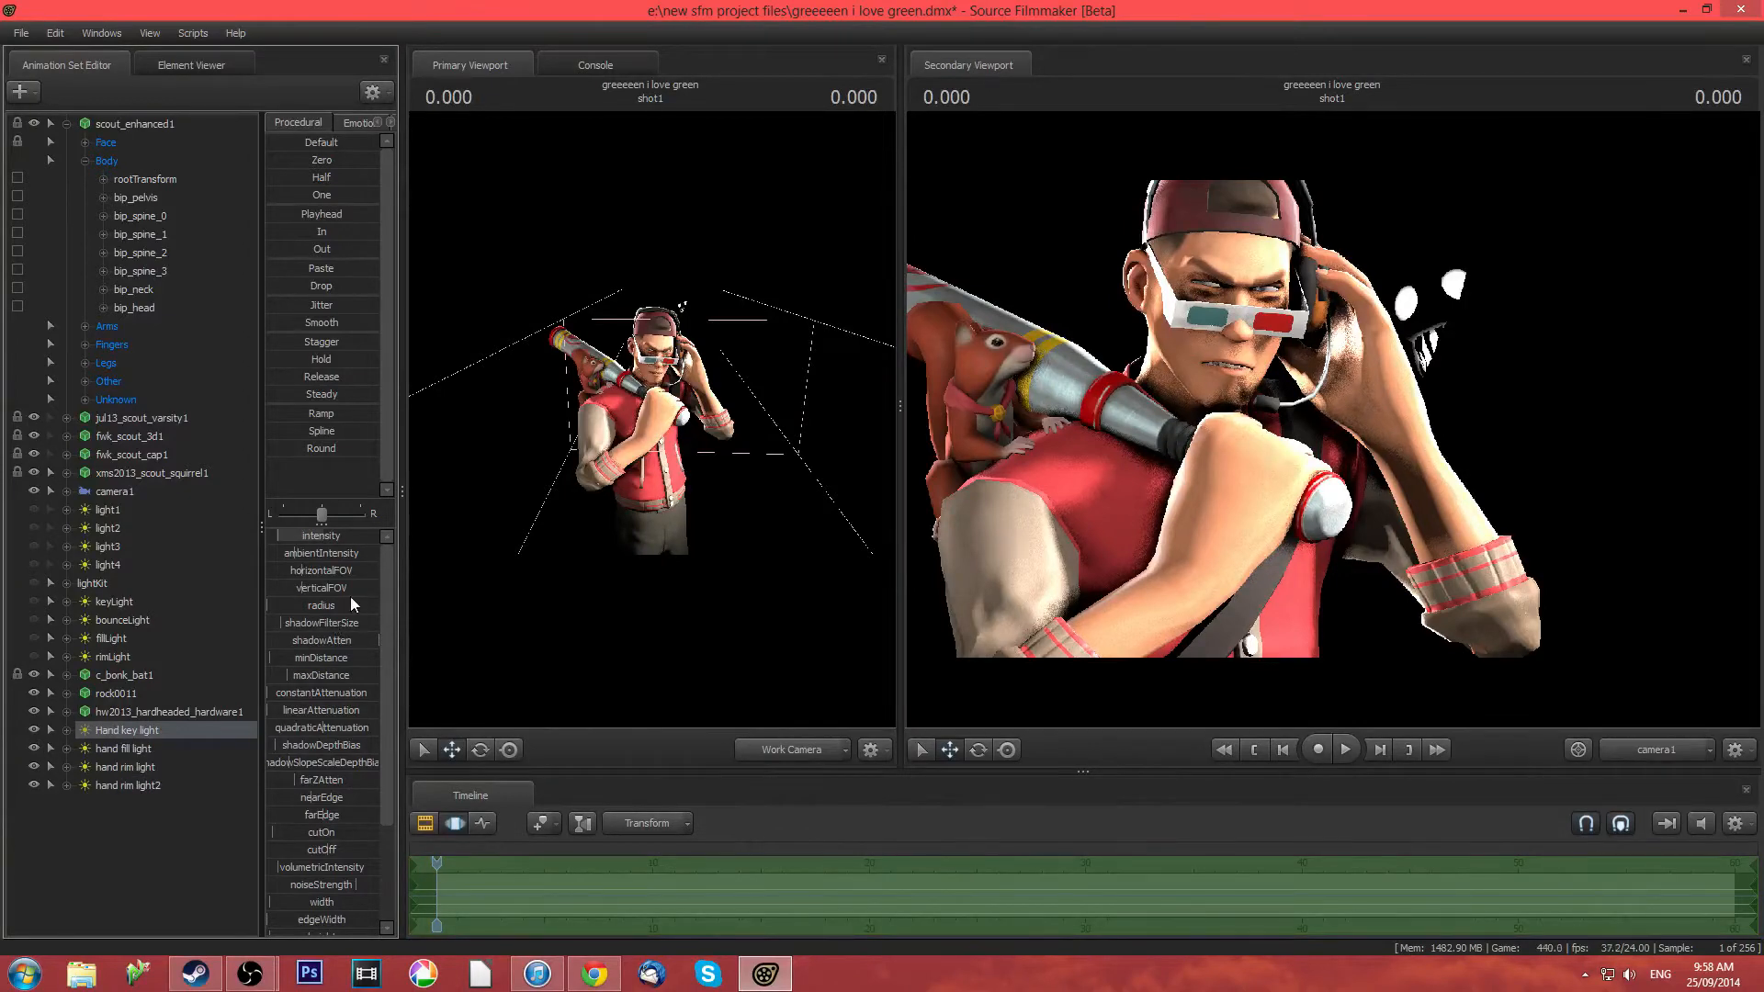
pyautogui.moveTo(643, 422)
pyautogui.mouseDown()
pyautogui.moveTo(663, 414)
pyautogui.moveTo(641, 393)
pyautogui.moveTo(709, 400)
pyautogui.moveTo(728, 370)
pyautogui.moveTo(723, 401)
pyautogui.moveTo(676, 380)
pyautogui.moveTo(689, 402)
pyautogui.moveTo(656, 421)
pyautogui.mouseUp()
pyautogui.press('w')
pyautogui.press('w')
pyautogui.press('w')
pyautogui.press('s')
pyautogui.press('w')
pyautogui.press('d')
pyautogui.press('s')
pyautogui.moveTo(299, 626); pyautogui.dragTo(351, 626)
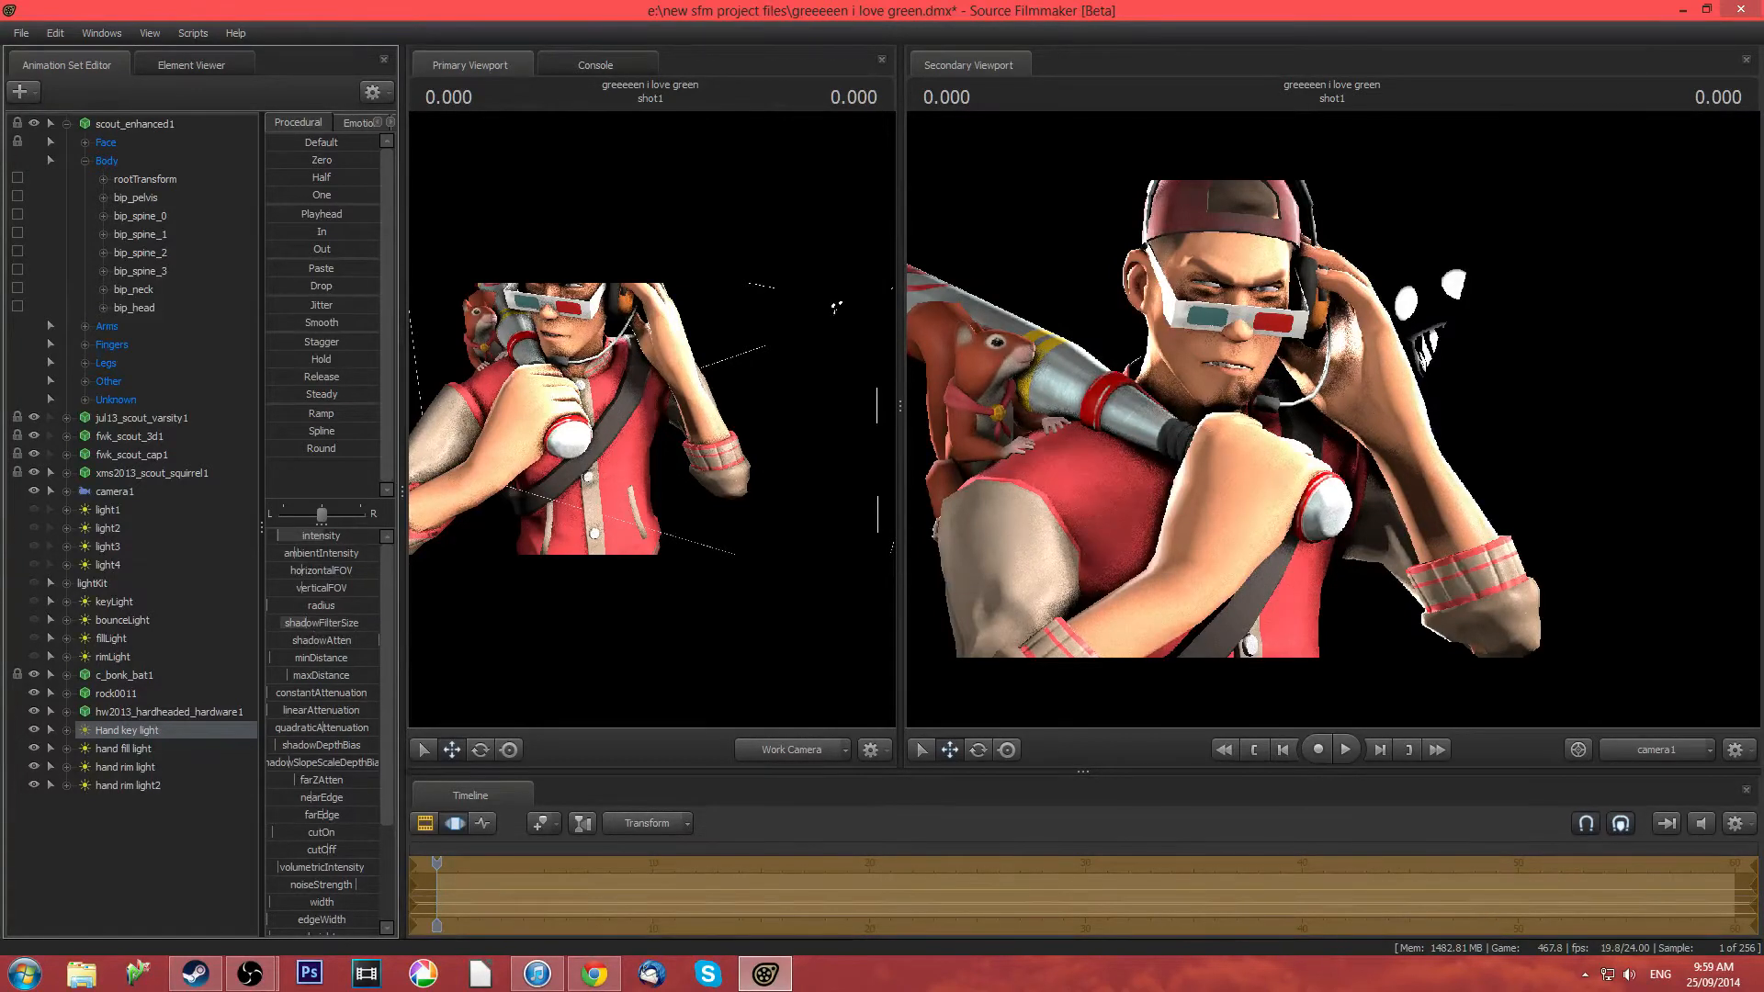
pyautogui.moveTo(309, 627); pyautogui.dragTo(316, 626)
pyautogui.moveTo(656, 433); pyautogui.dragTo(645, 428)
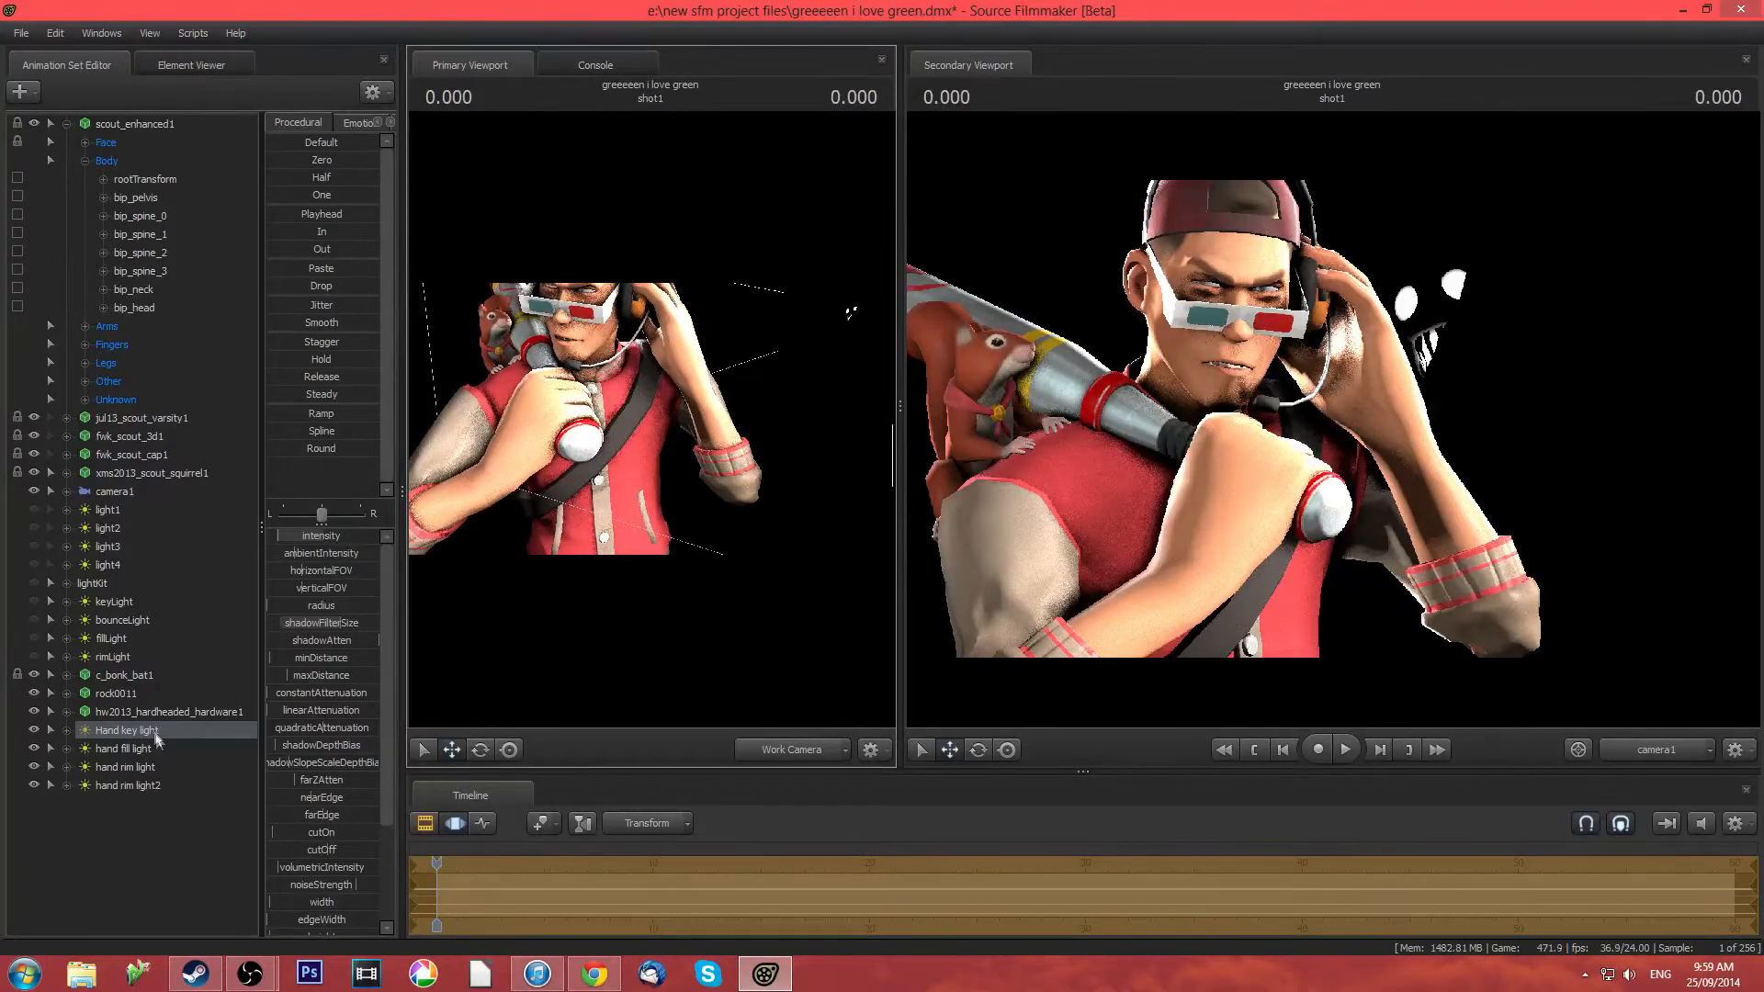
# Adjust the hand fill light's shadowFilterSize to soften its shadows, and save the session
pyautogui.click(125, 751)
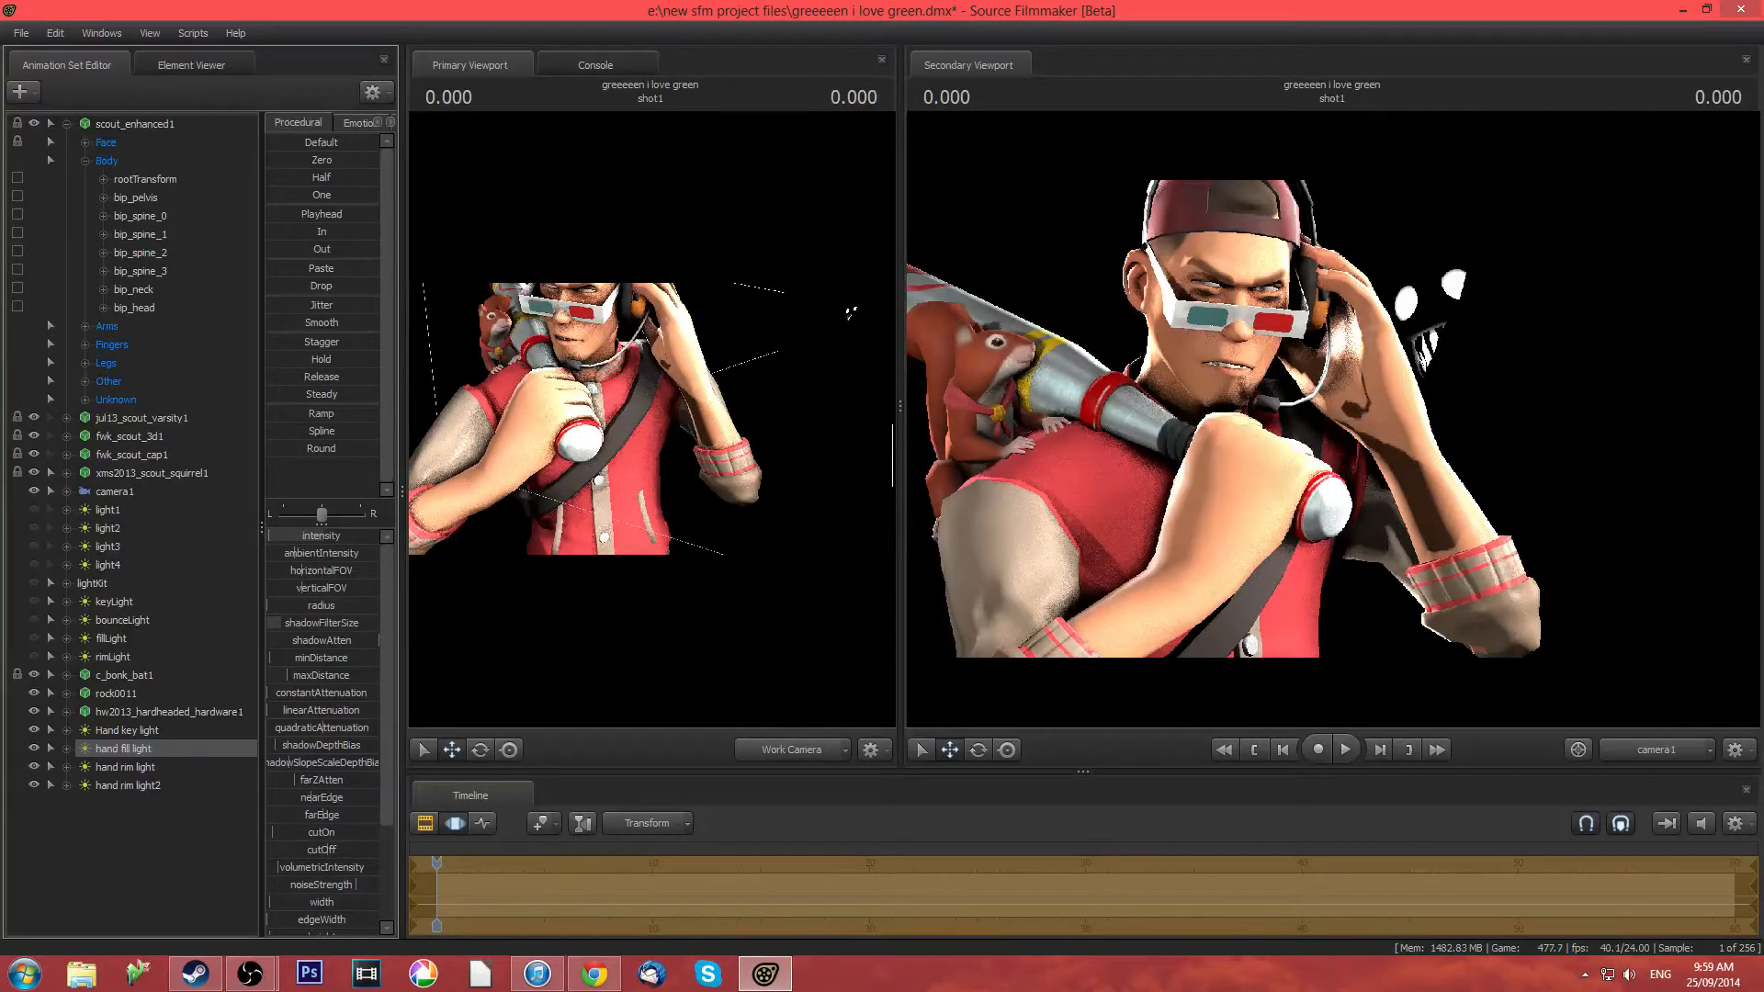
pyautogui.click(423, 823)
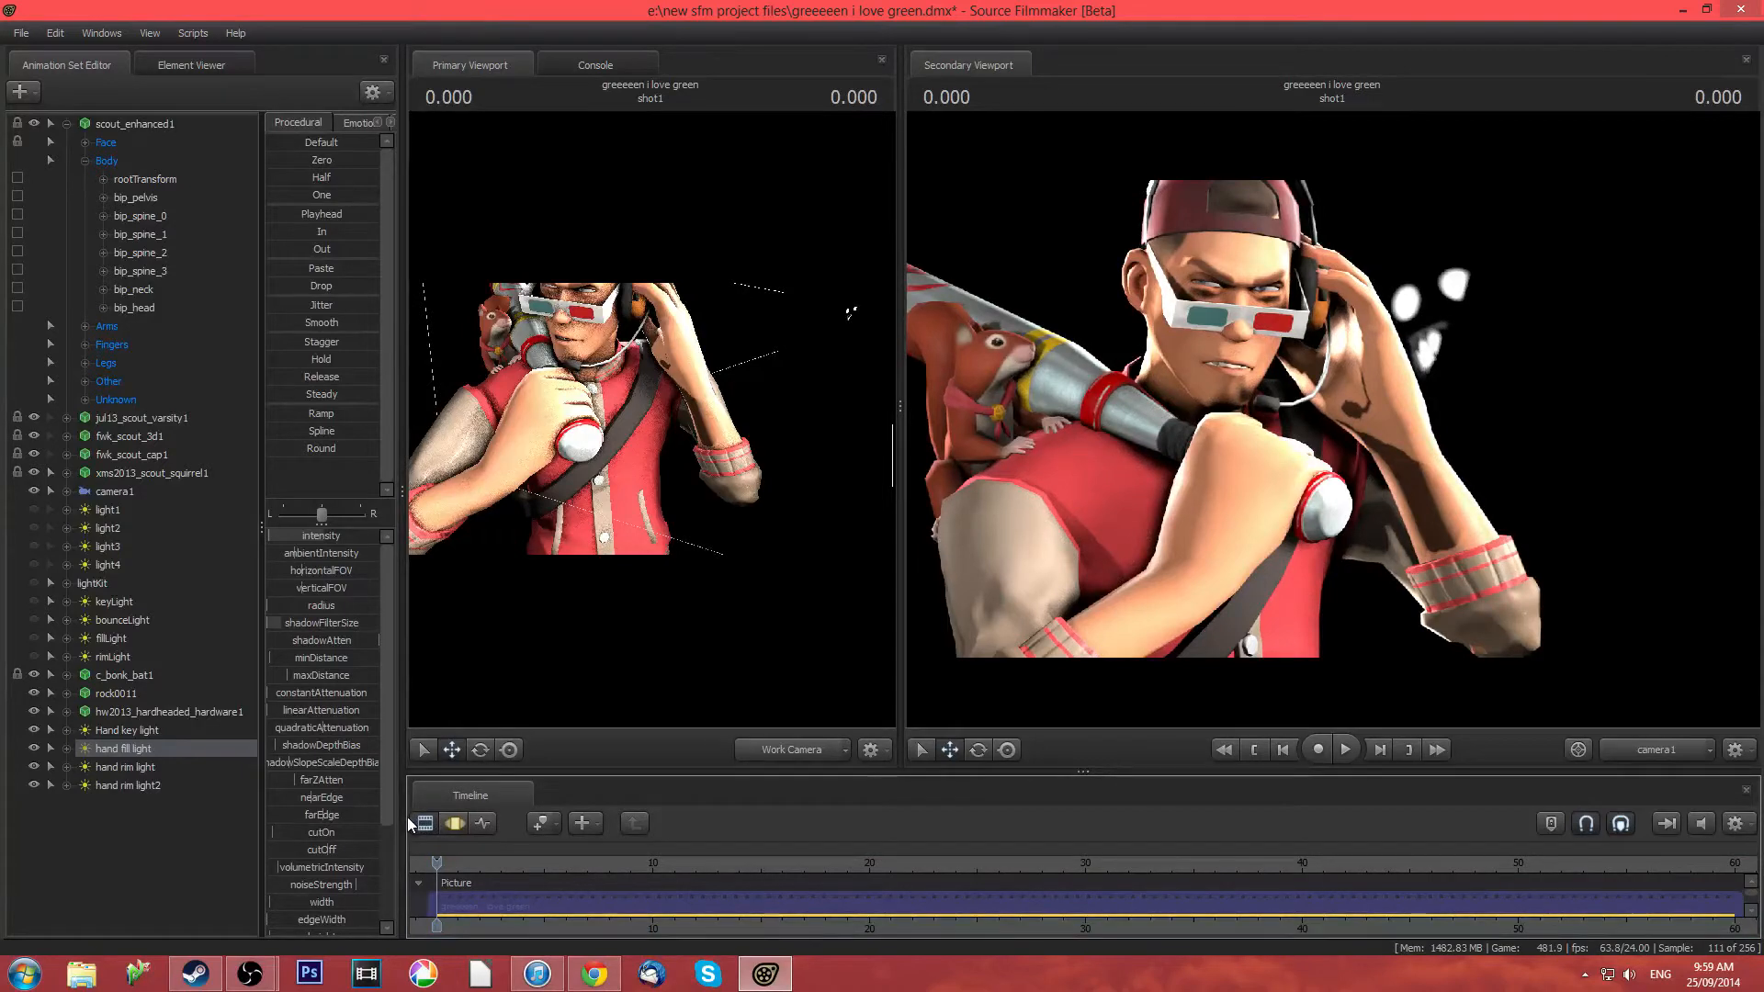
pyautogui.click(423, 822)
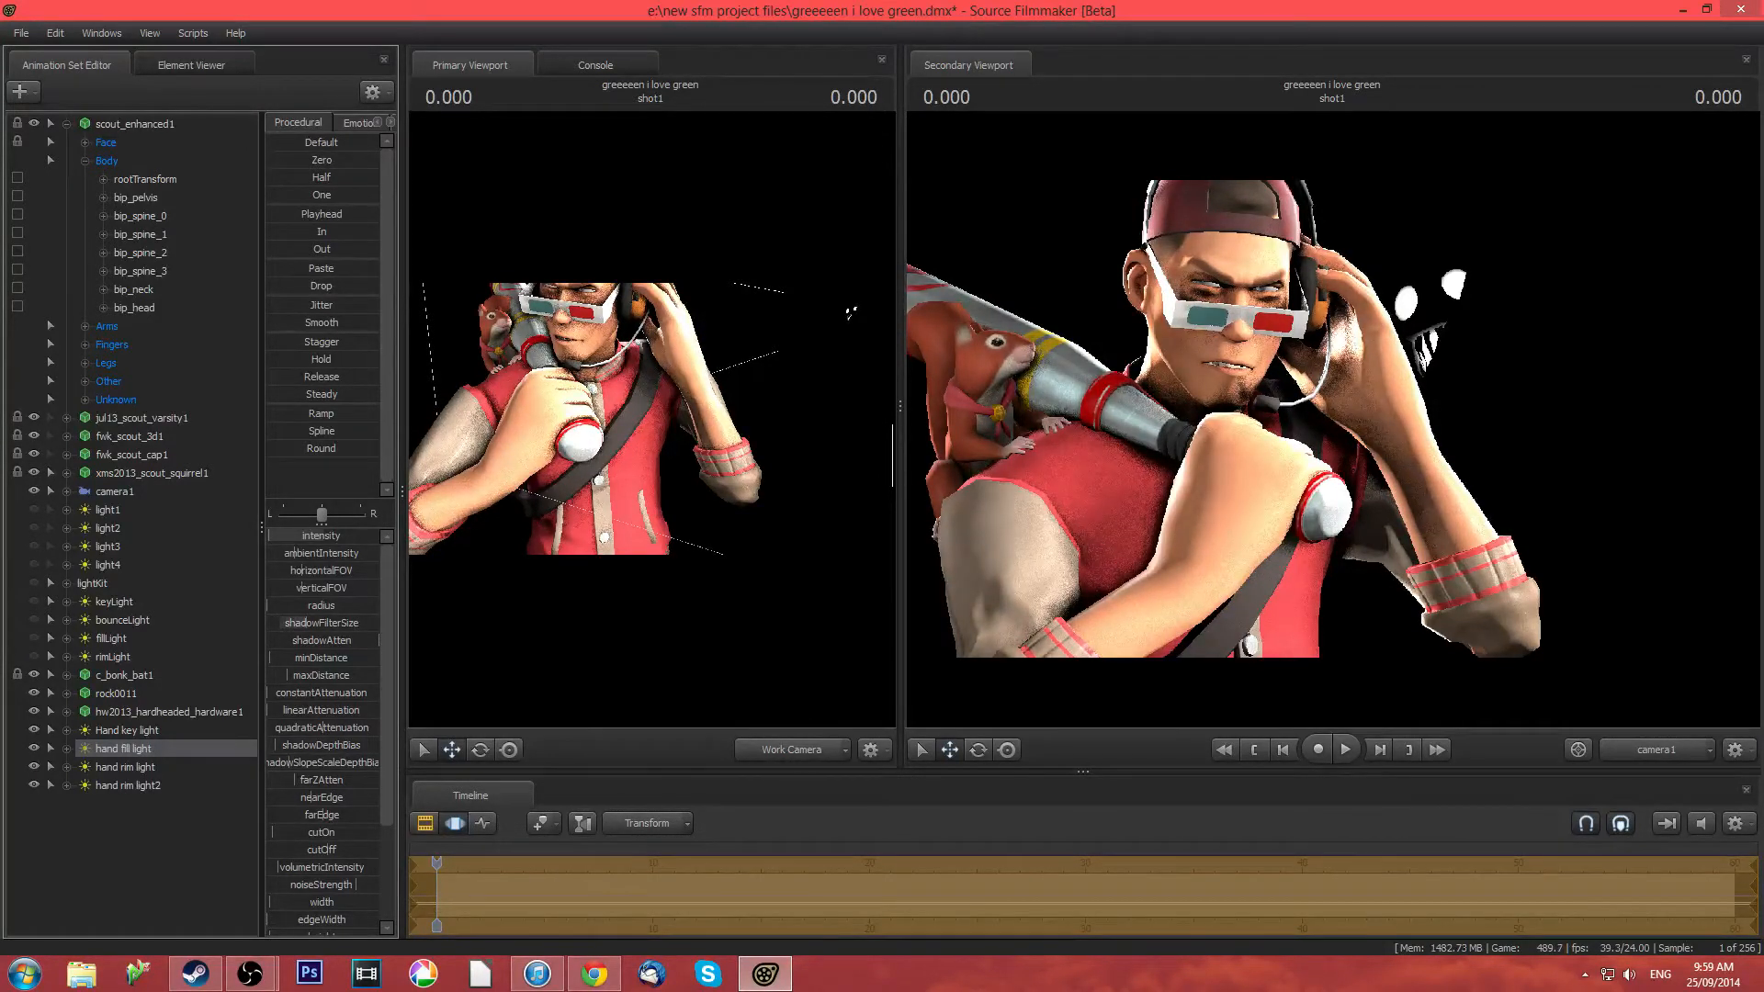
pyautogui.hotkey('ctrl', 's')
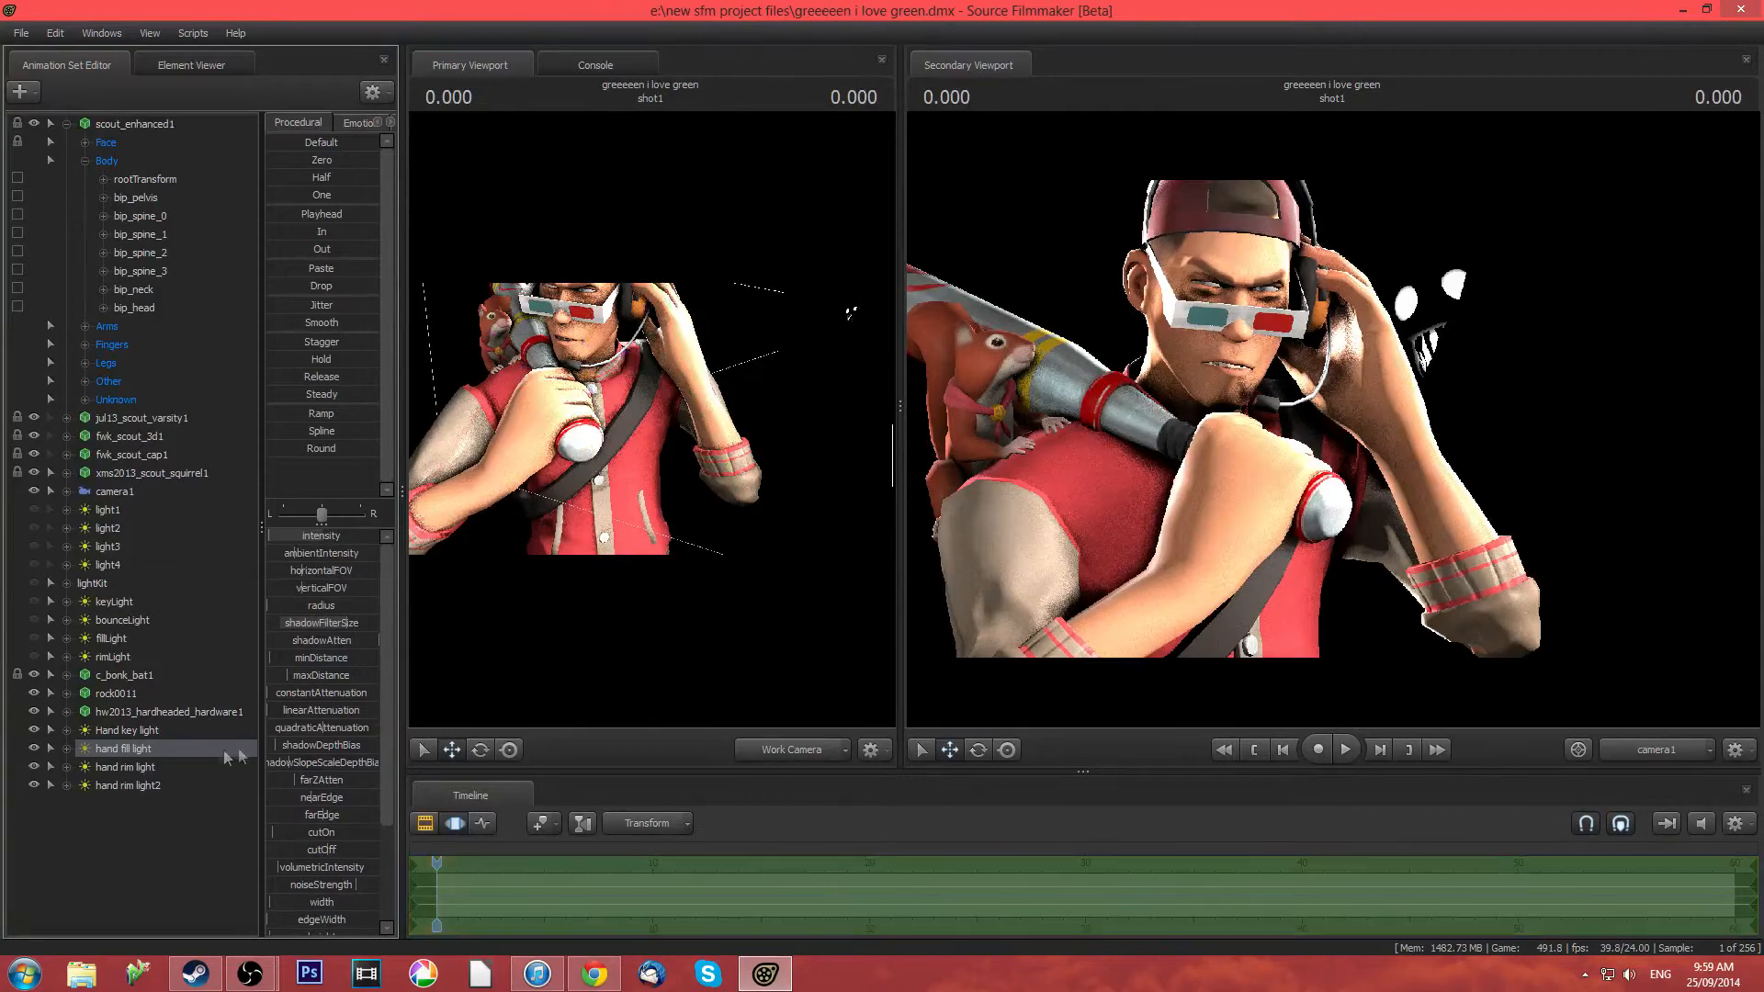
# Try disabling shadows on the hand rim light and hand rim light2
pyautogui.click(127, 785)
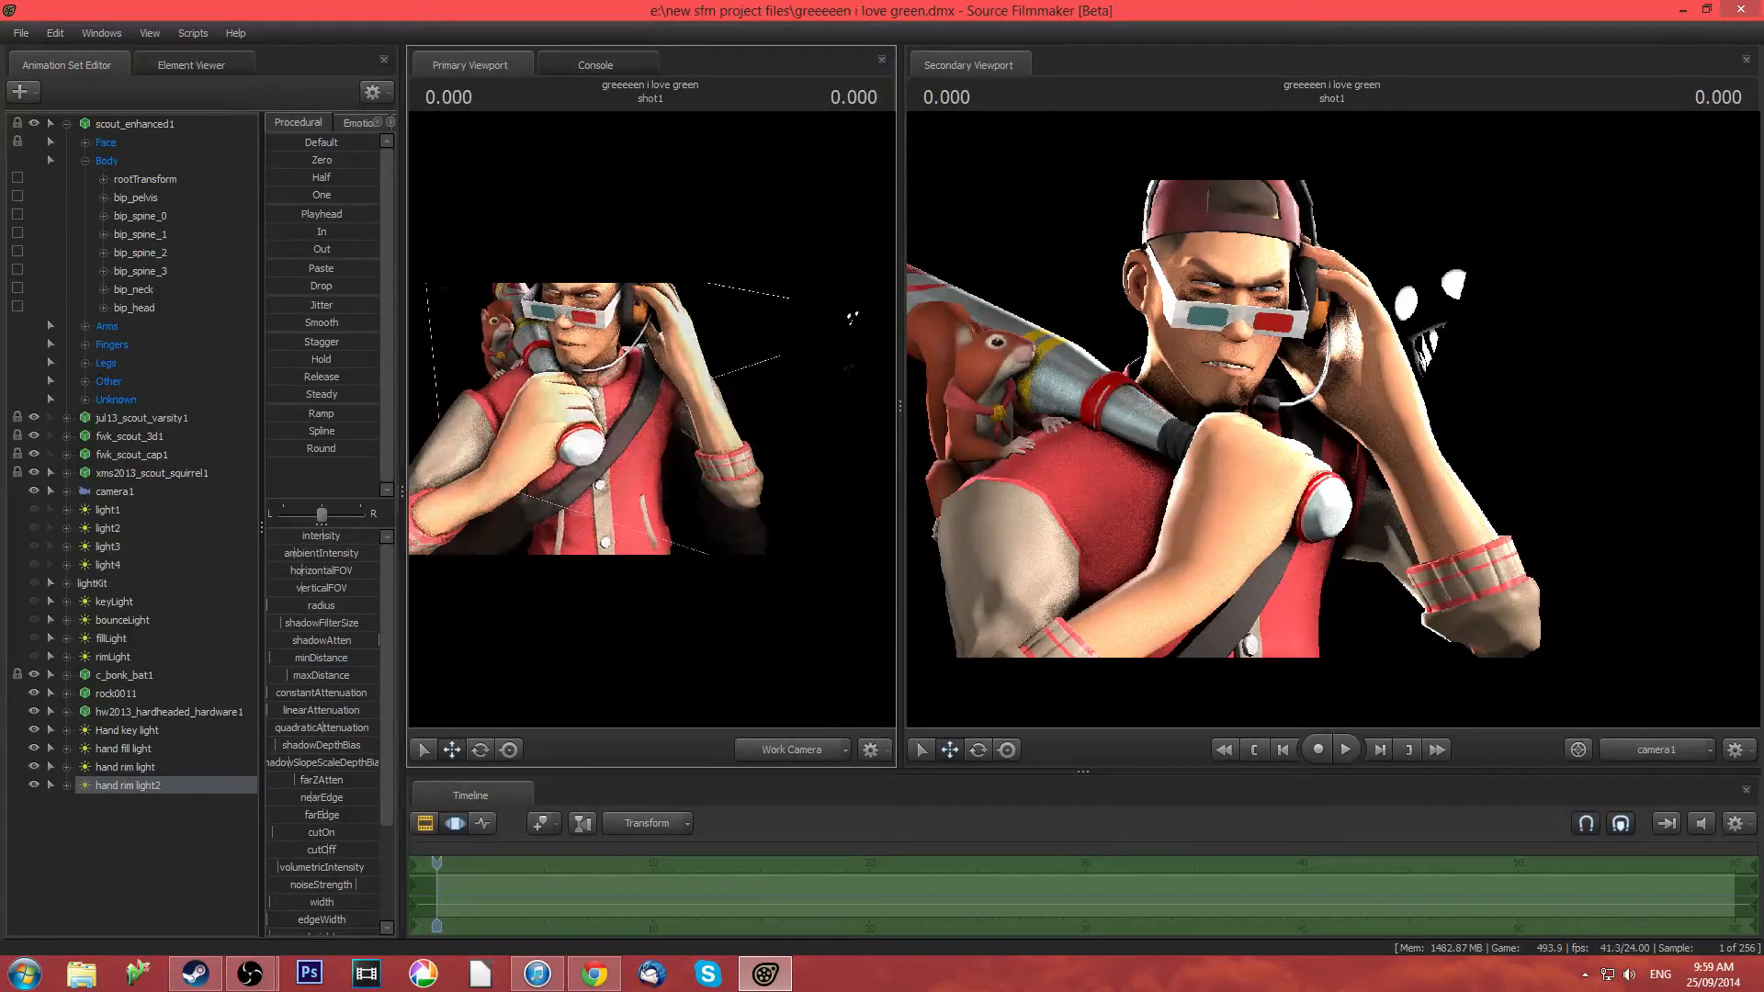
pyautogui.press('s')
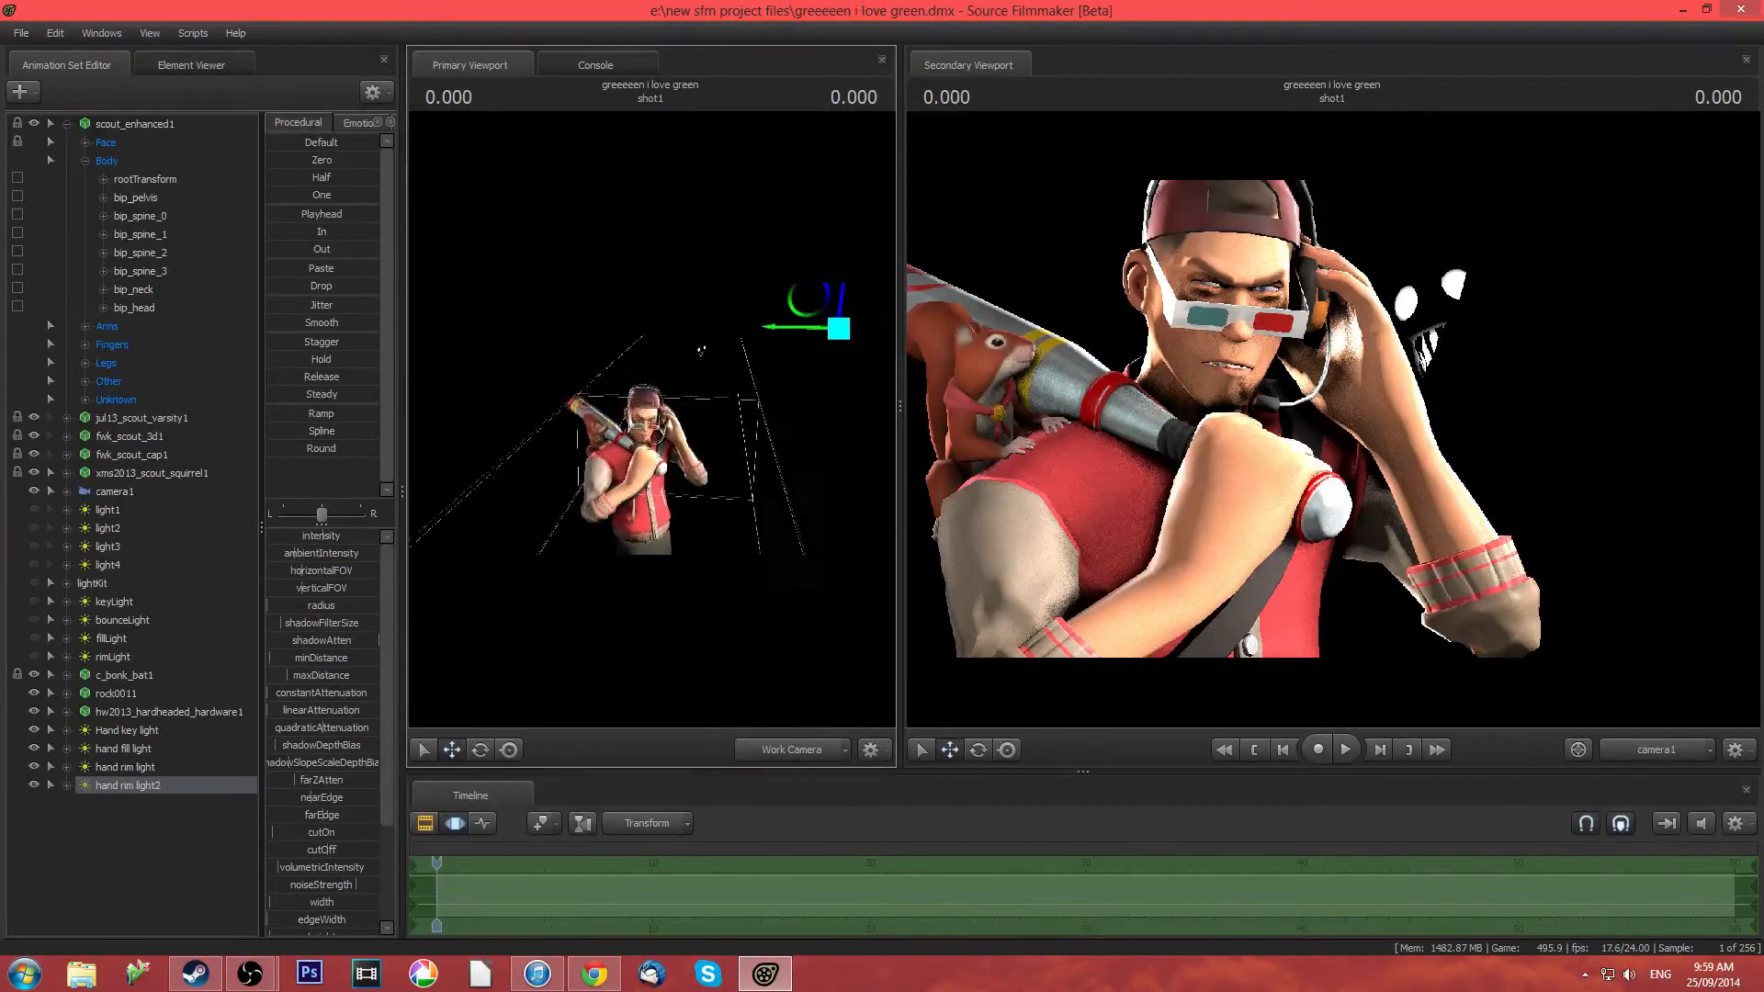
pyautogui.press('s')
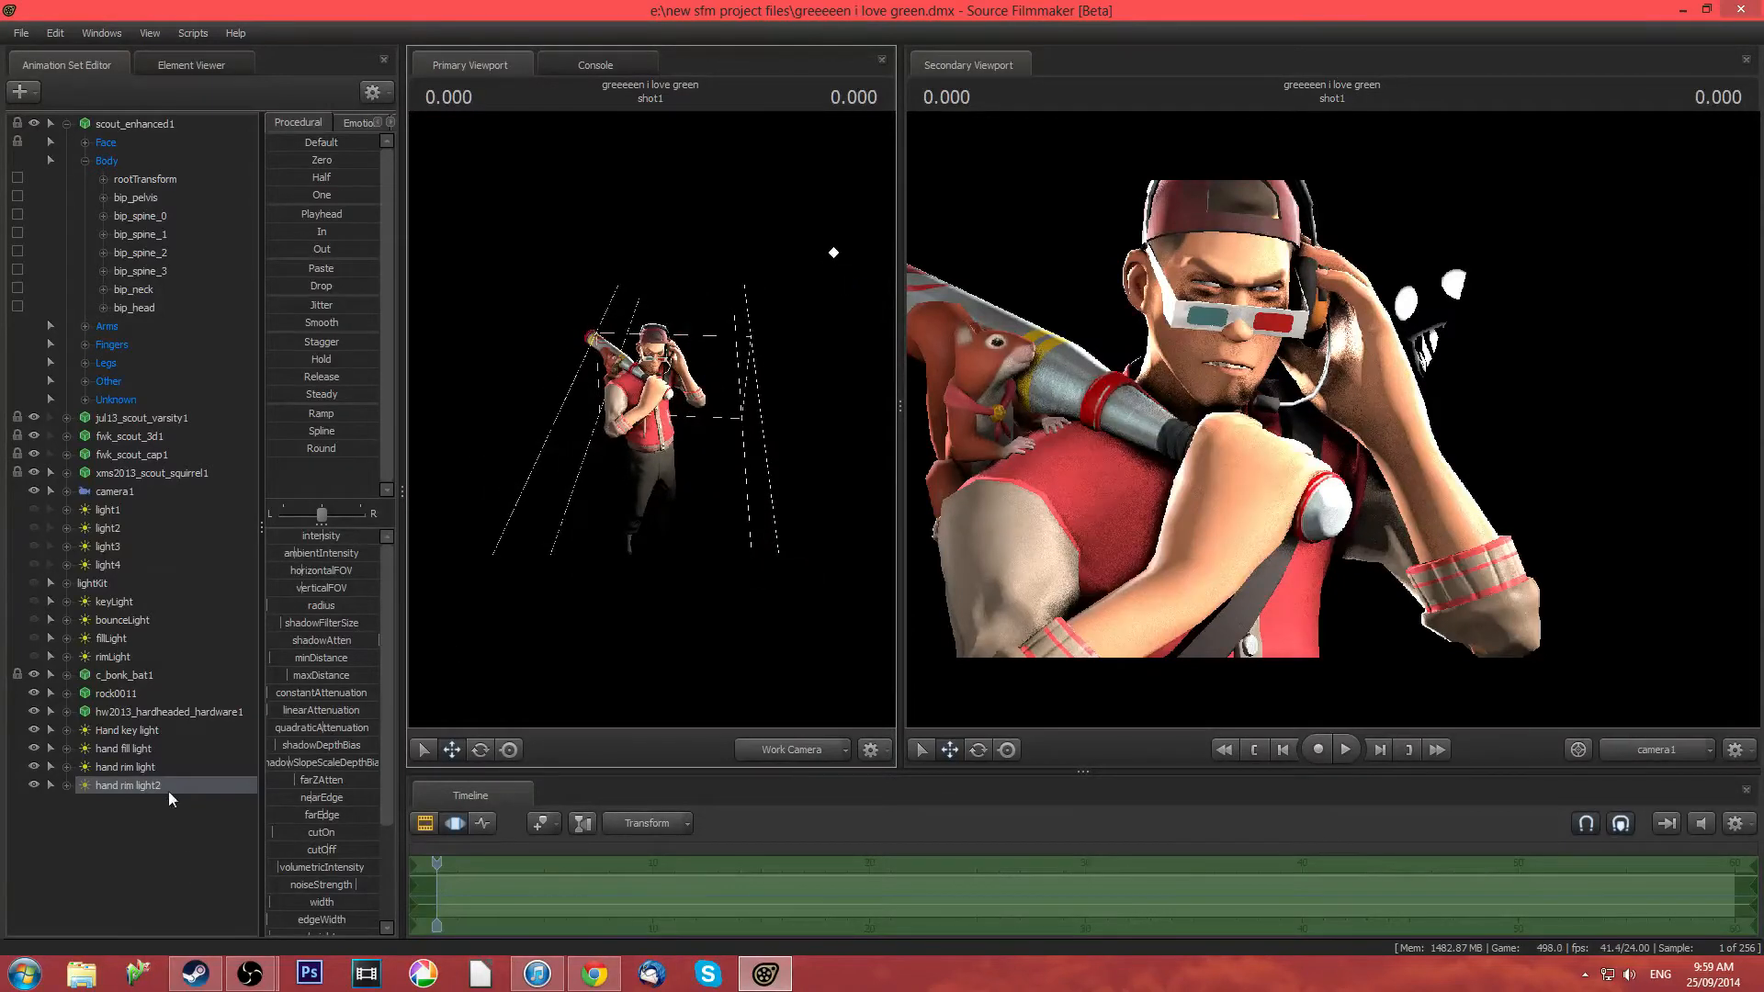
pyautogui.rightClick(134, 768)
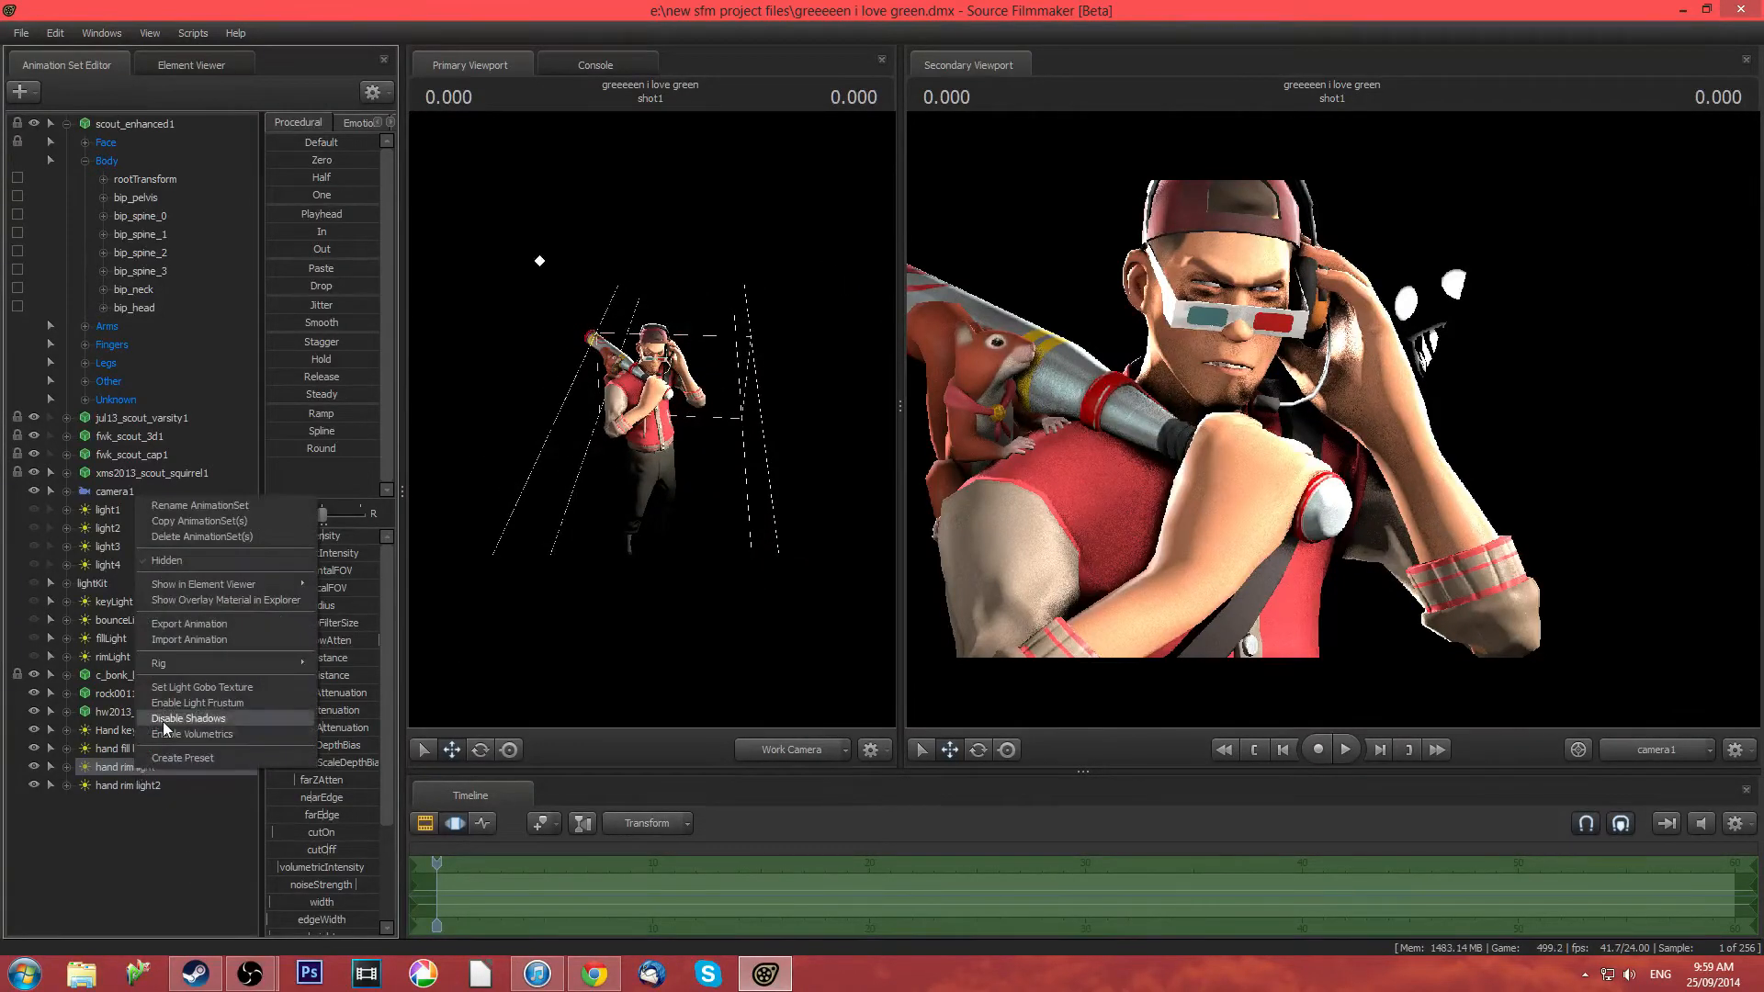
pyautogui.click(163, 720)
pyautogui.rightClick(132, 784)
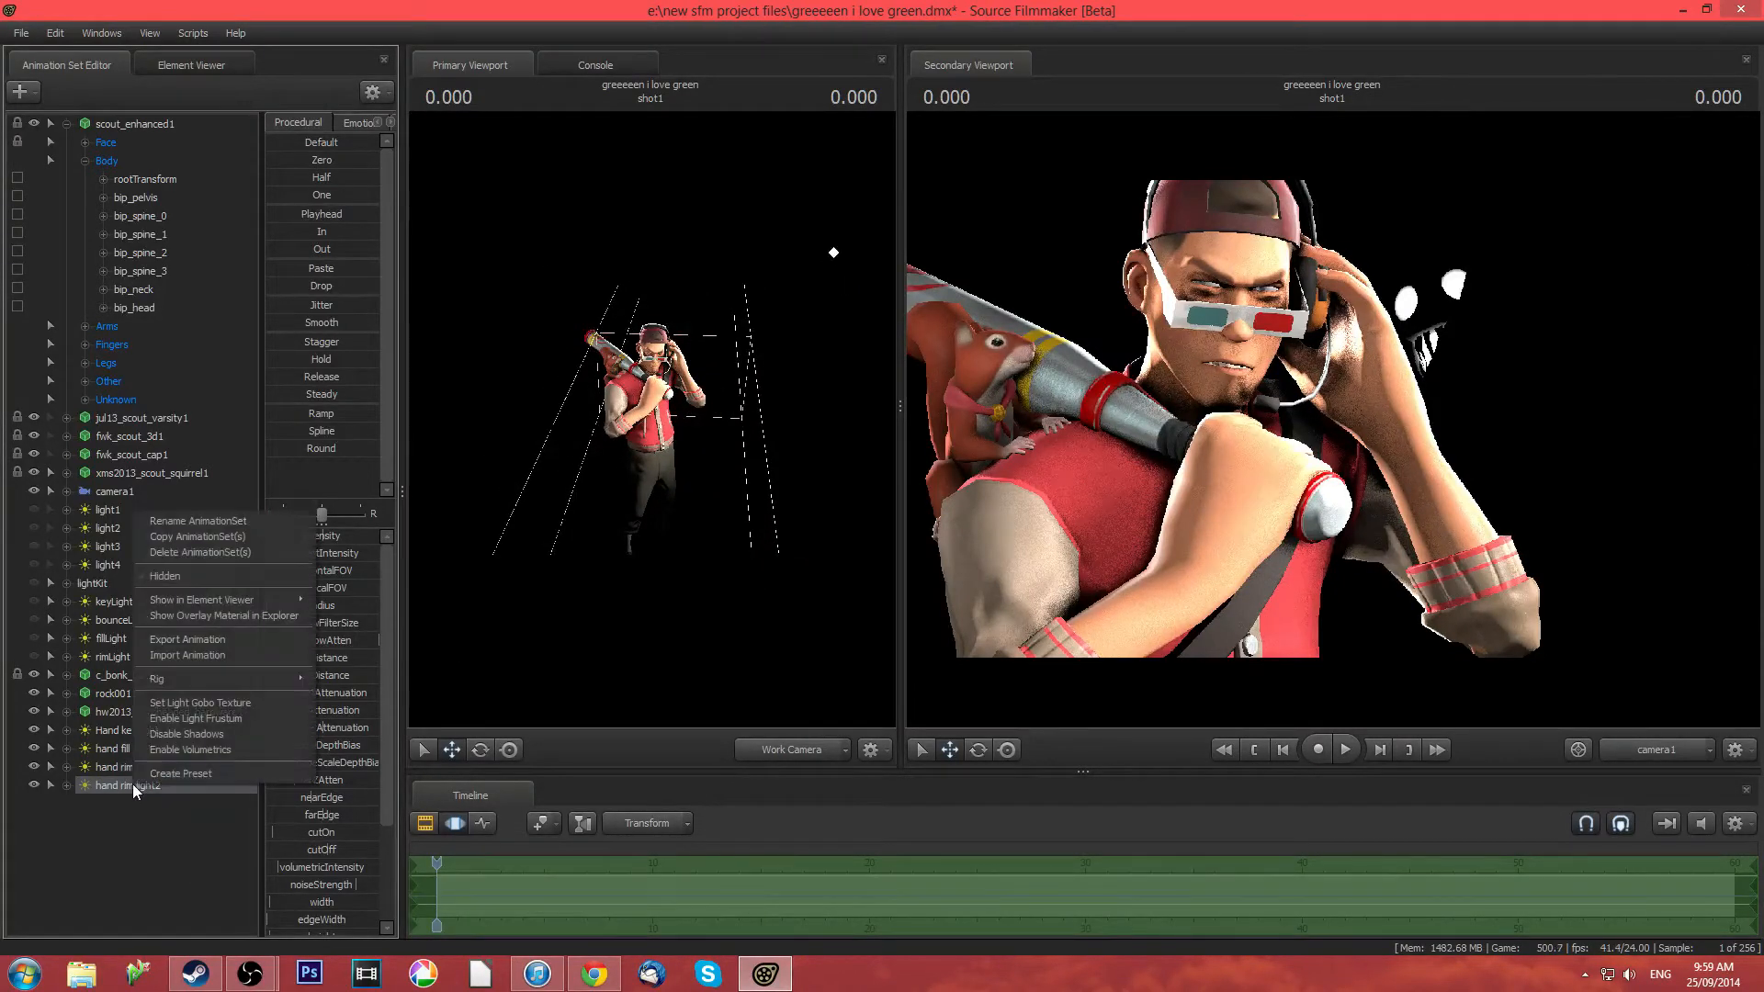
pyautogui.click(163, 732)
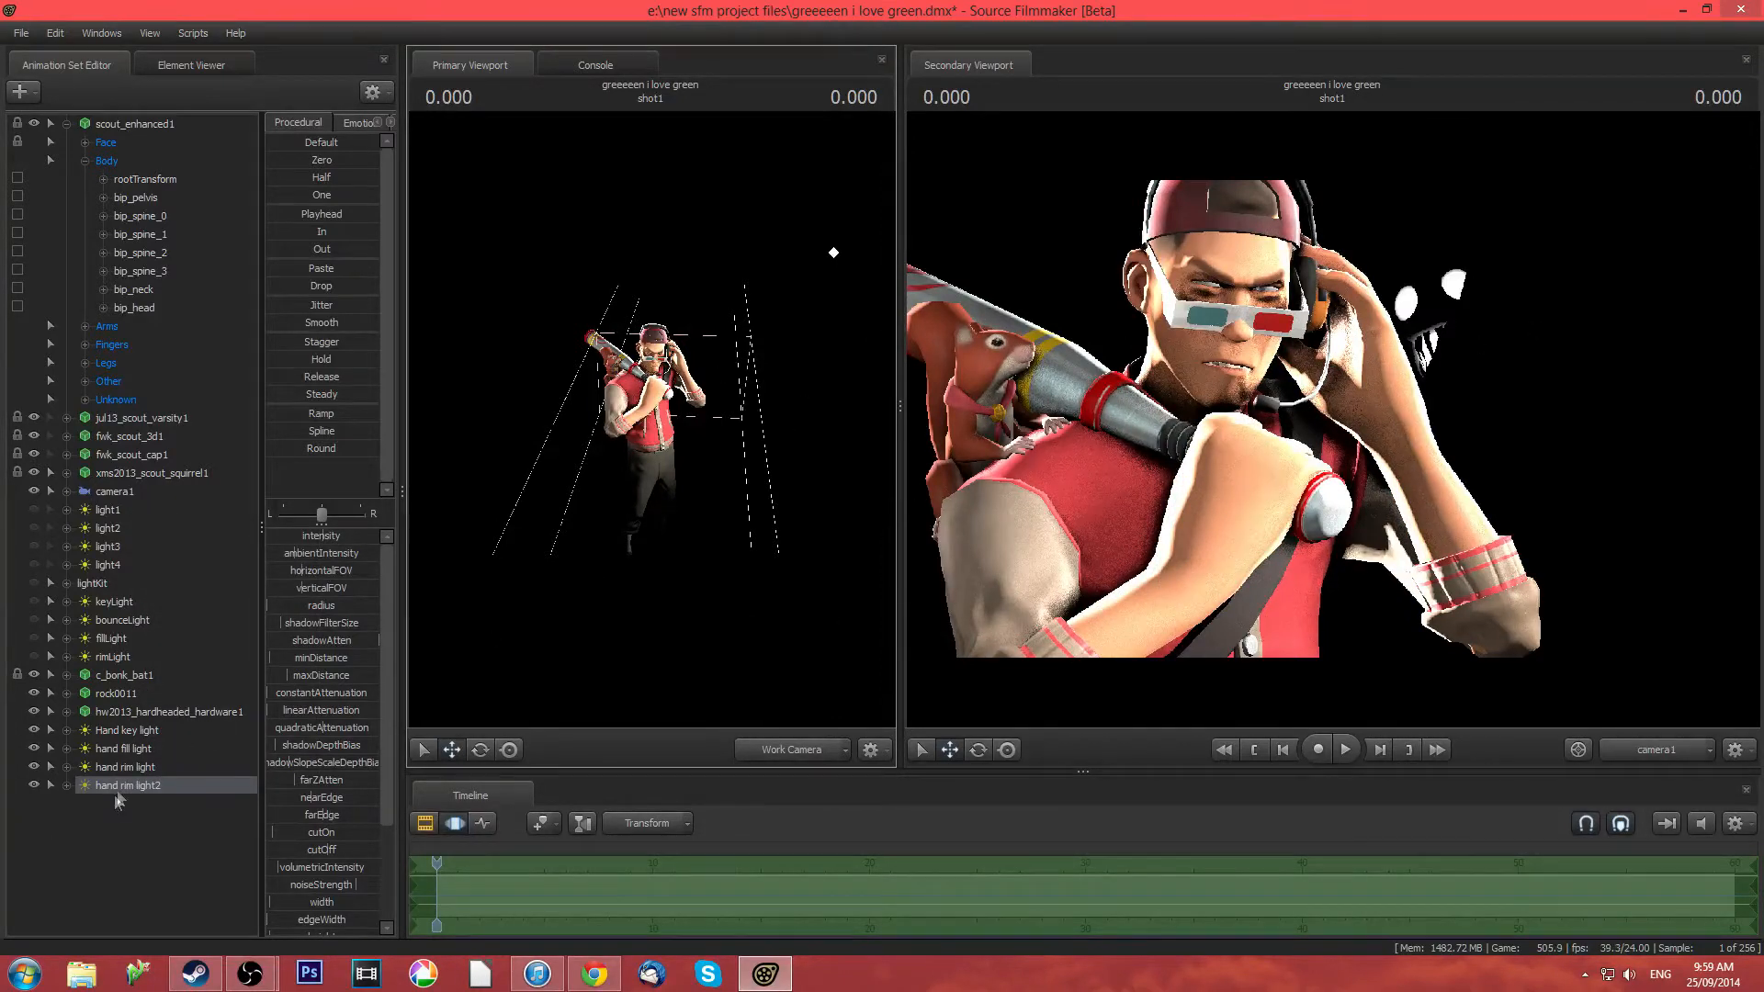
# Re-enable shadows on both hand rim lights and raise hand rim light2's shadowFilterSize to soften its shadows
pyautogui.rightClick(124, 766)
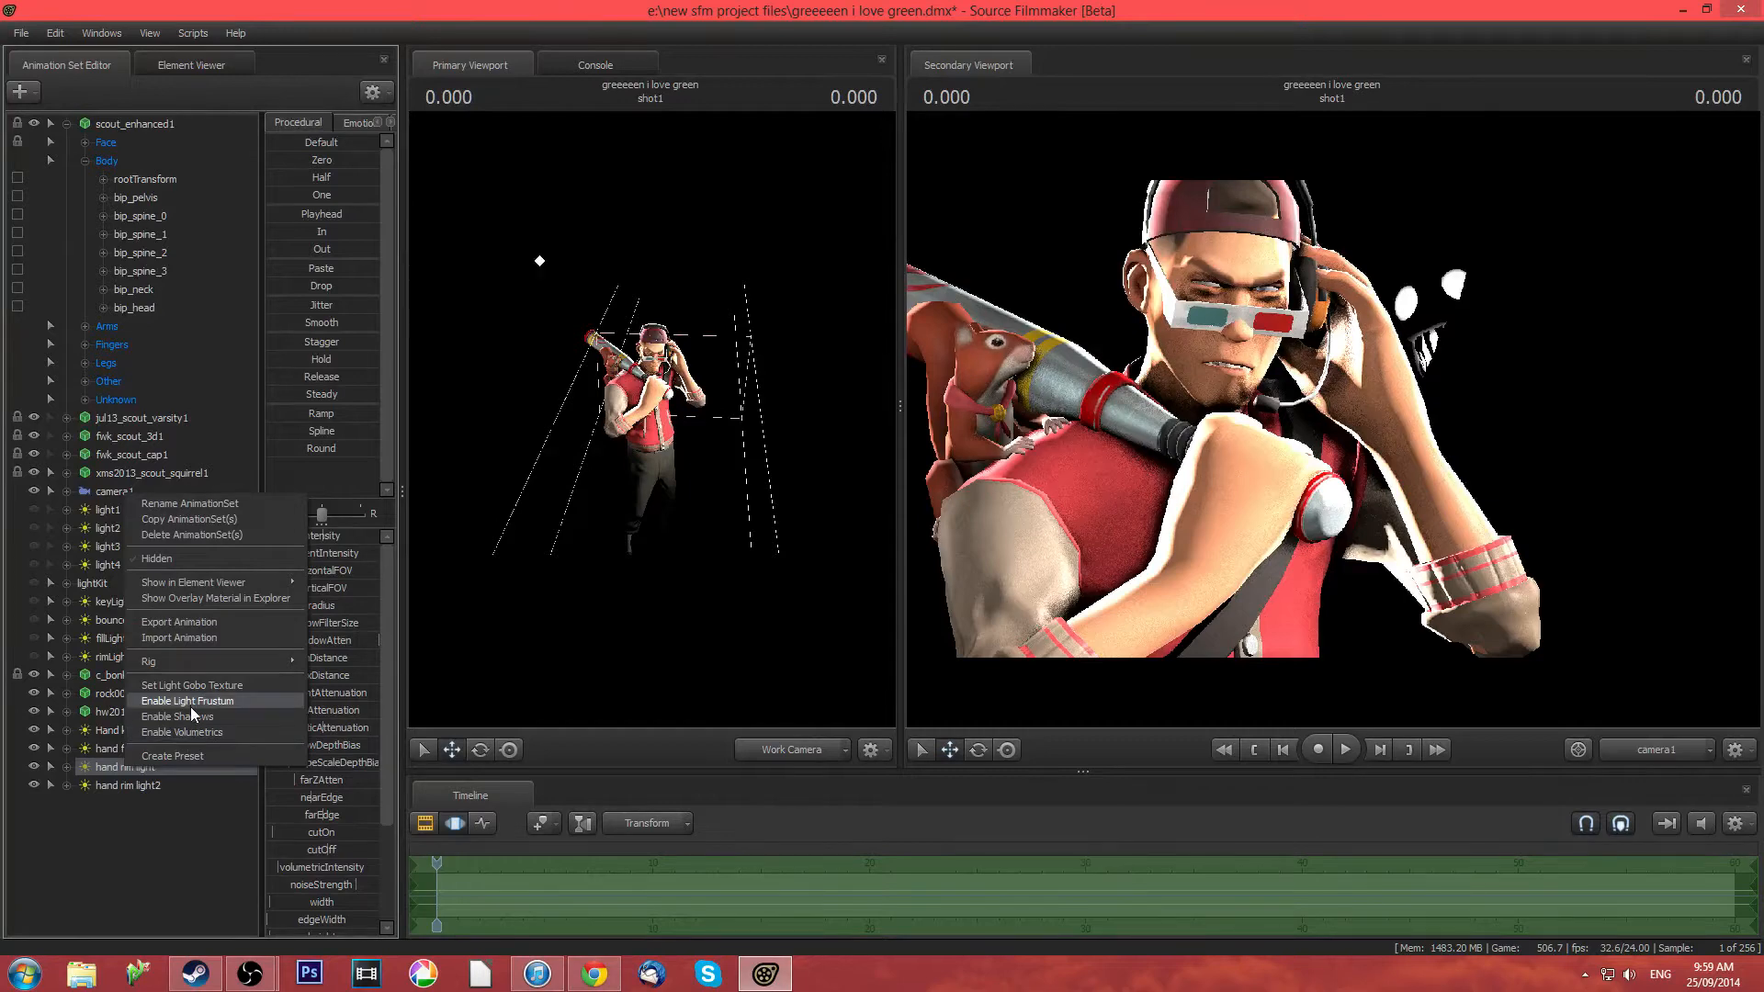
pyautogui.click(191, 715)
pyautogui.rightClick(153, 786)
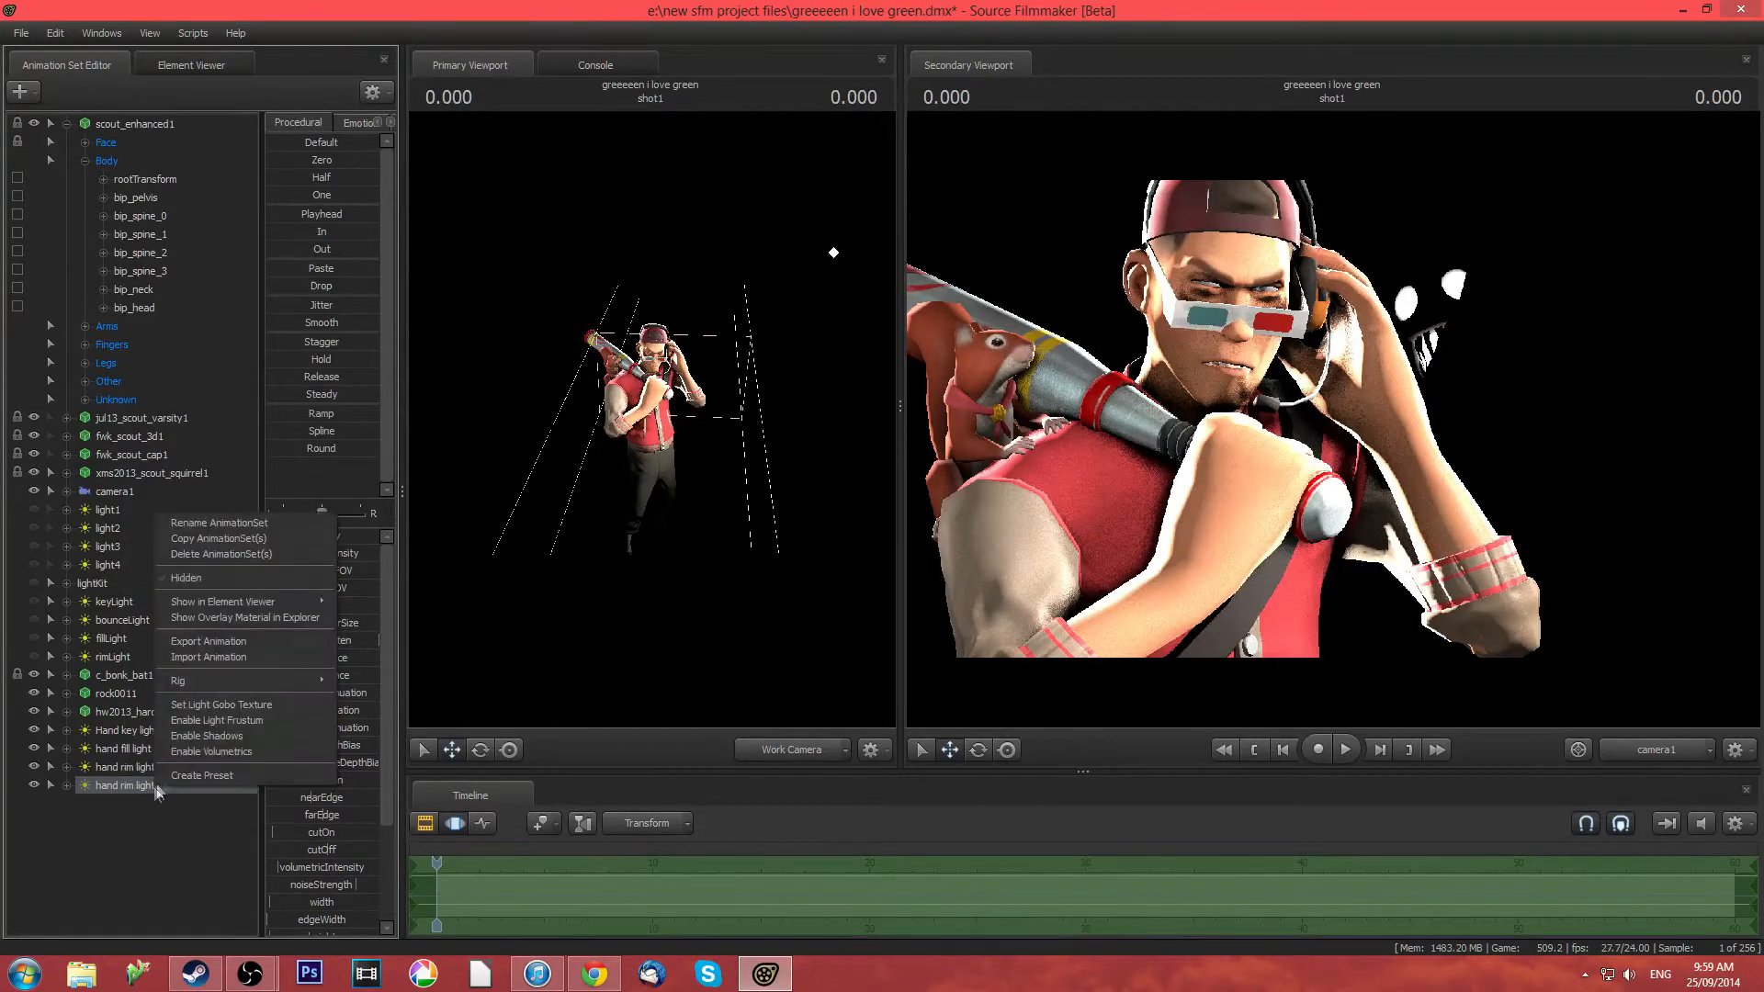
pyautogui.click(190, 738)
pyautogui.moveTo(301, 622); pyautogui.dragTo(340, 653)
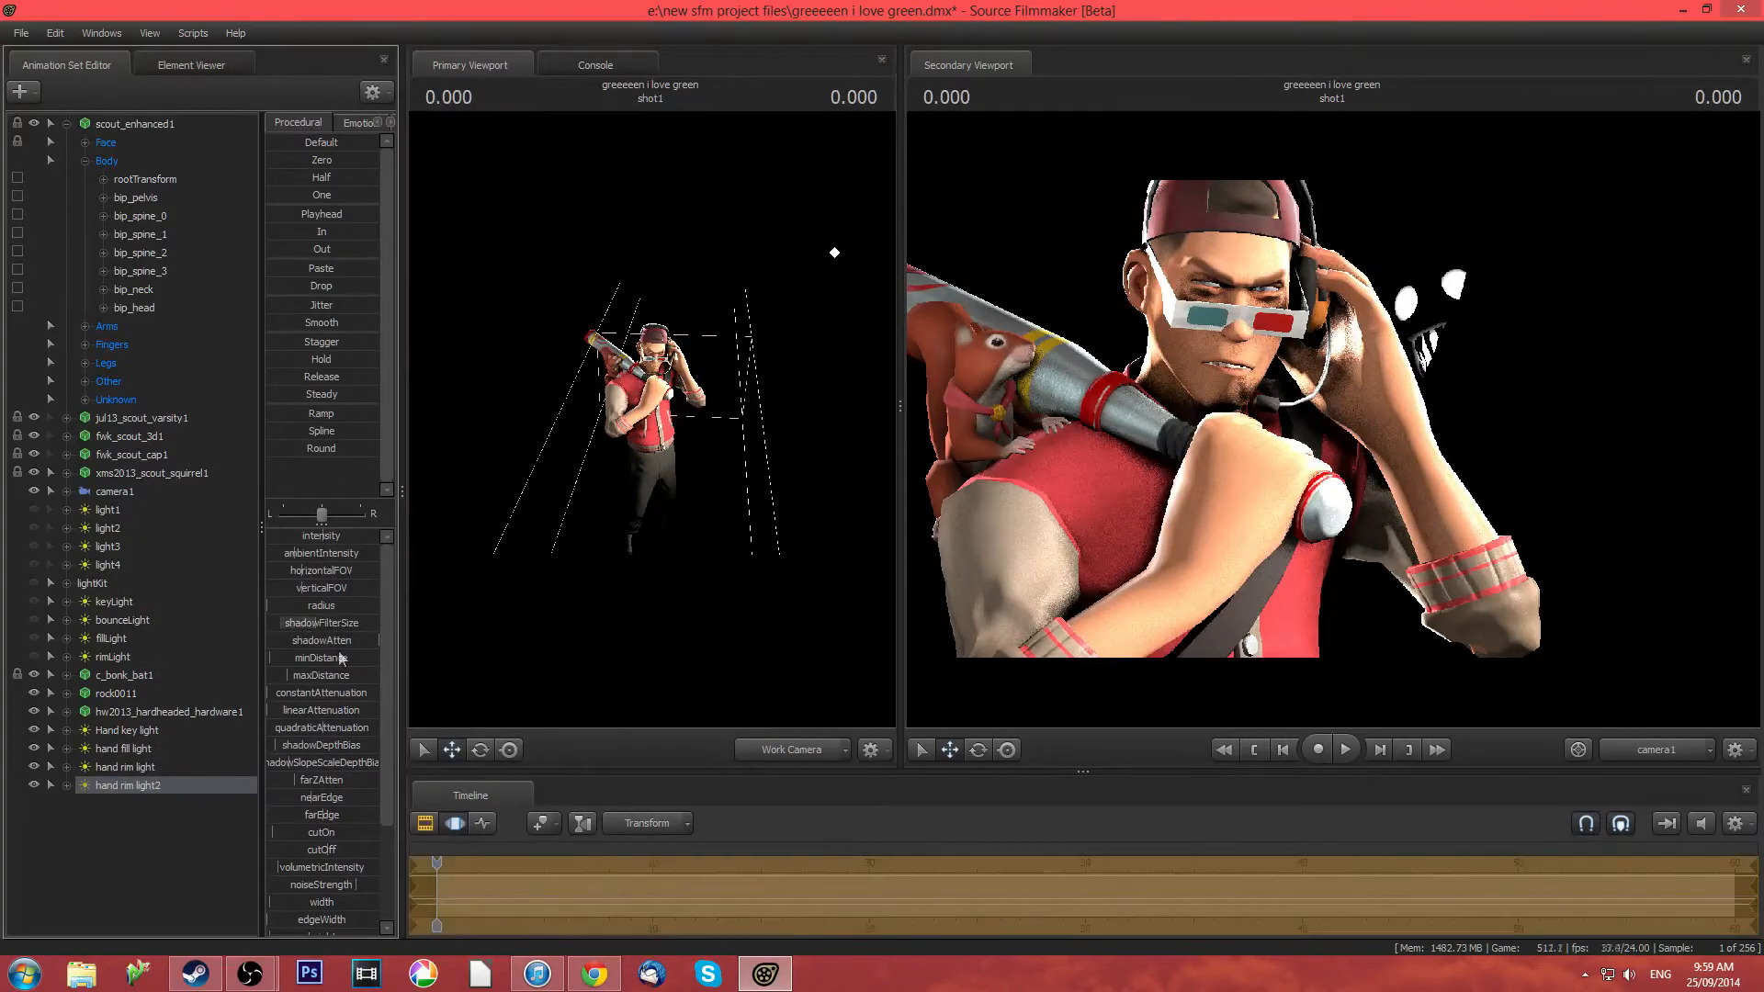
pyautogui.click(127, 767)
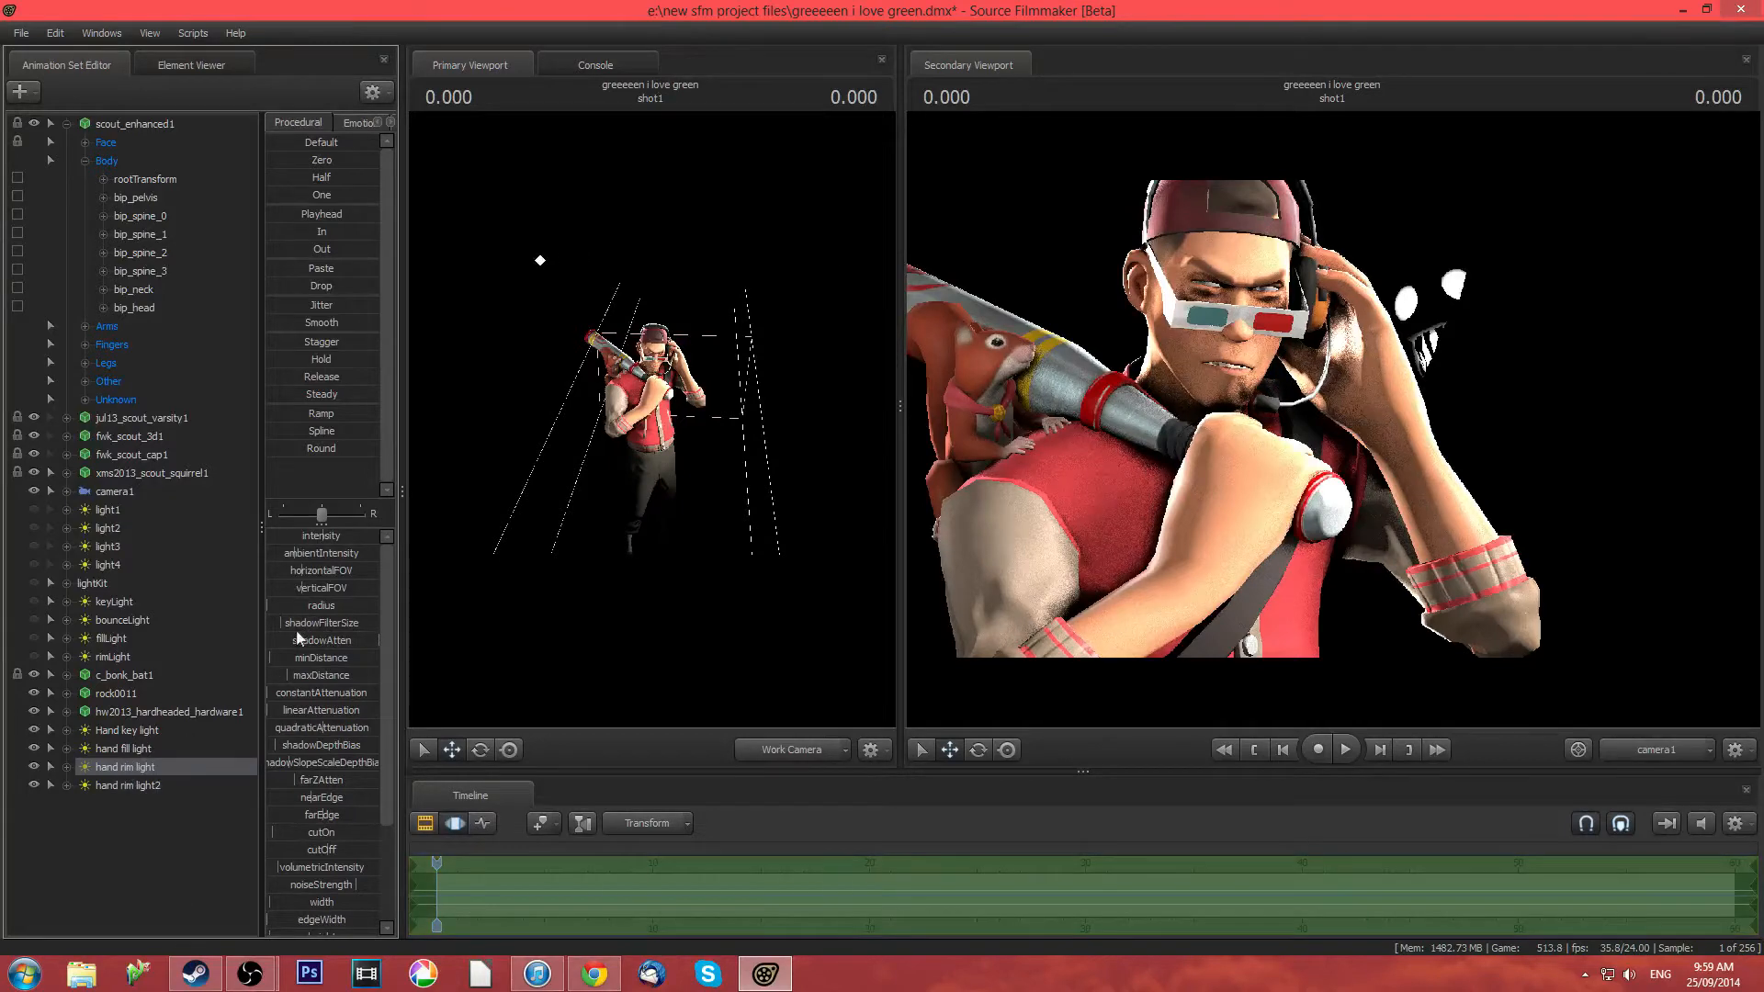
# Try lowering the Hand key light's color_alpha and color_red, and return its colour to plain white
pyautogui.click(127, 731)
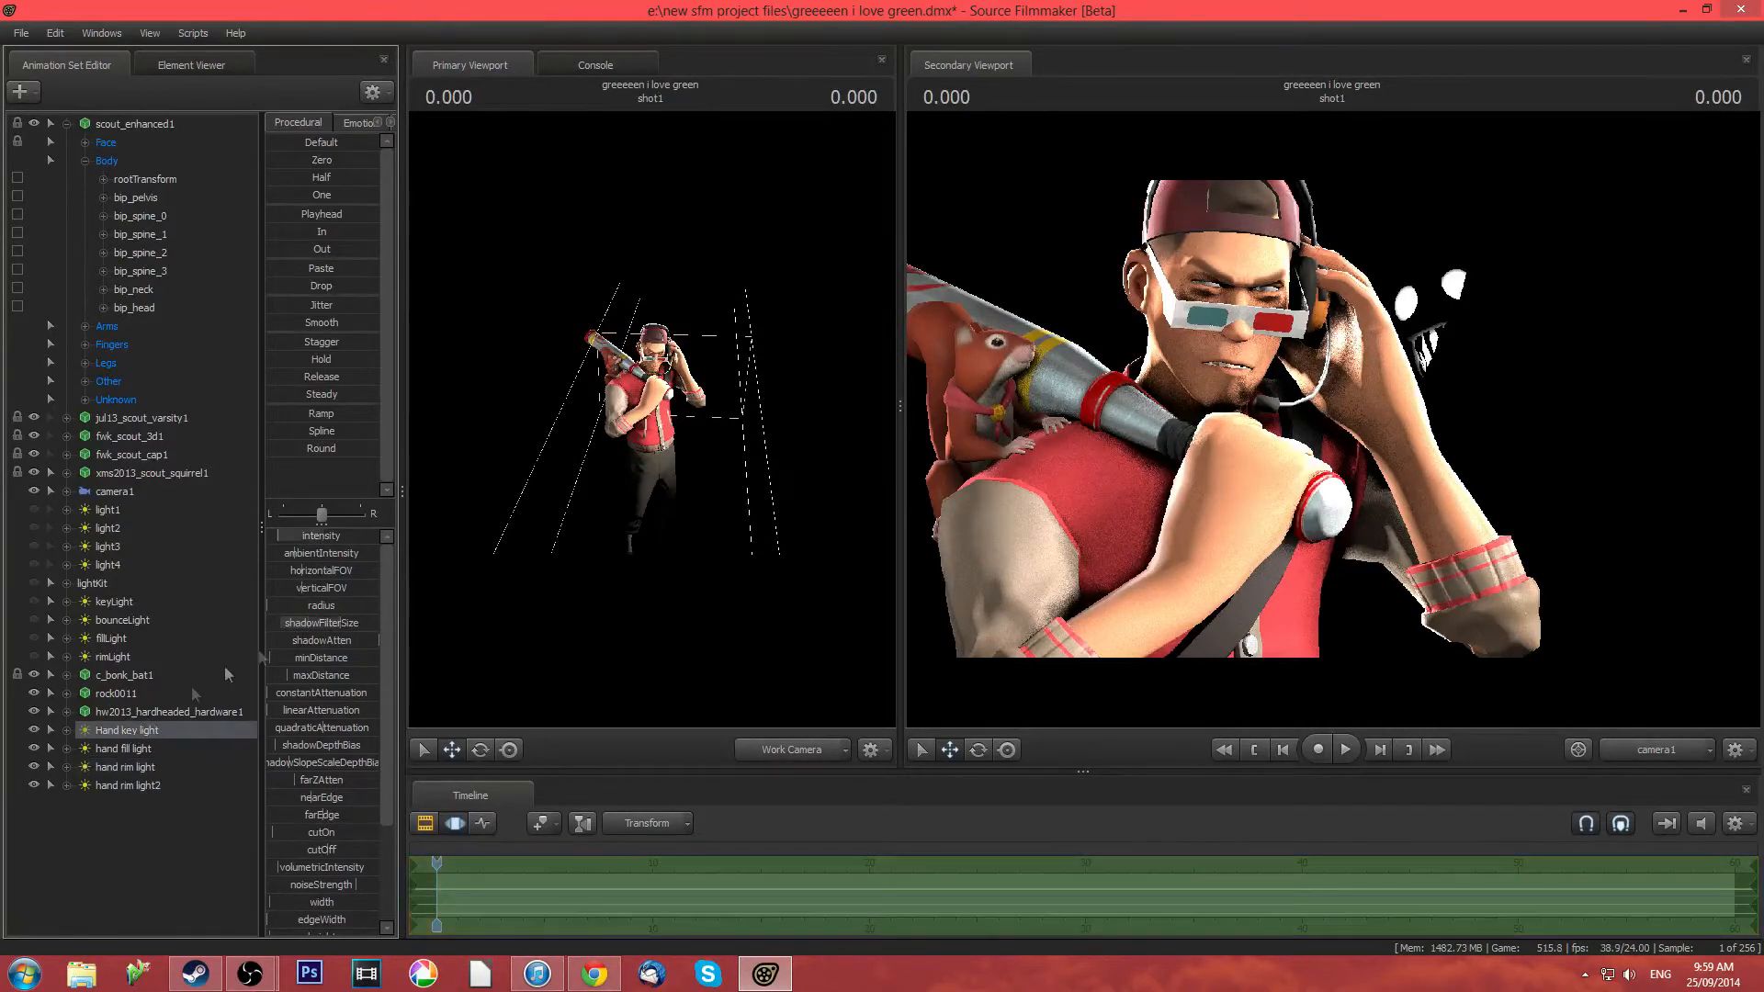
pyautogui.press('w')
pyautogui.moveTo(653, 441); pyautogui.dragTo(660, 419)
pyautogui.scroll(-3, 383, 722)
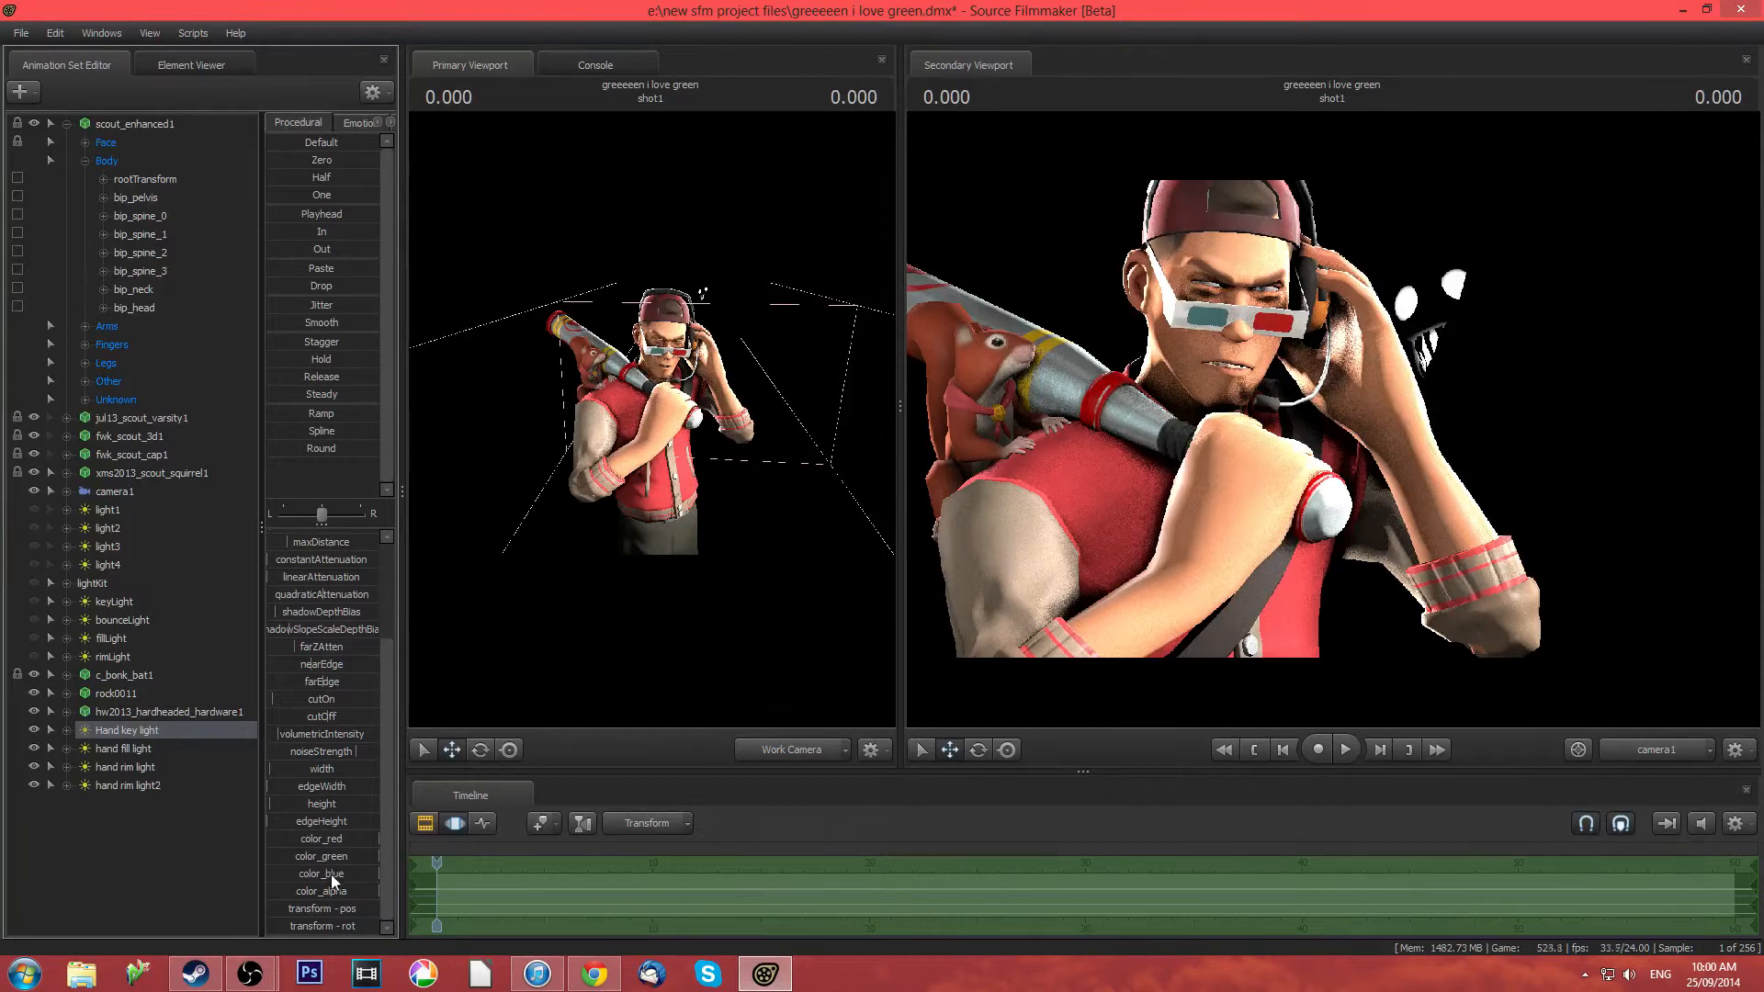
pyautogui.moveTo(320, 893); pyautogui.dragTo(207, 893)
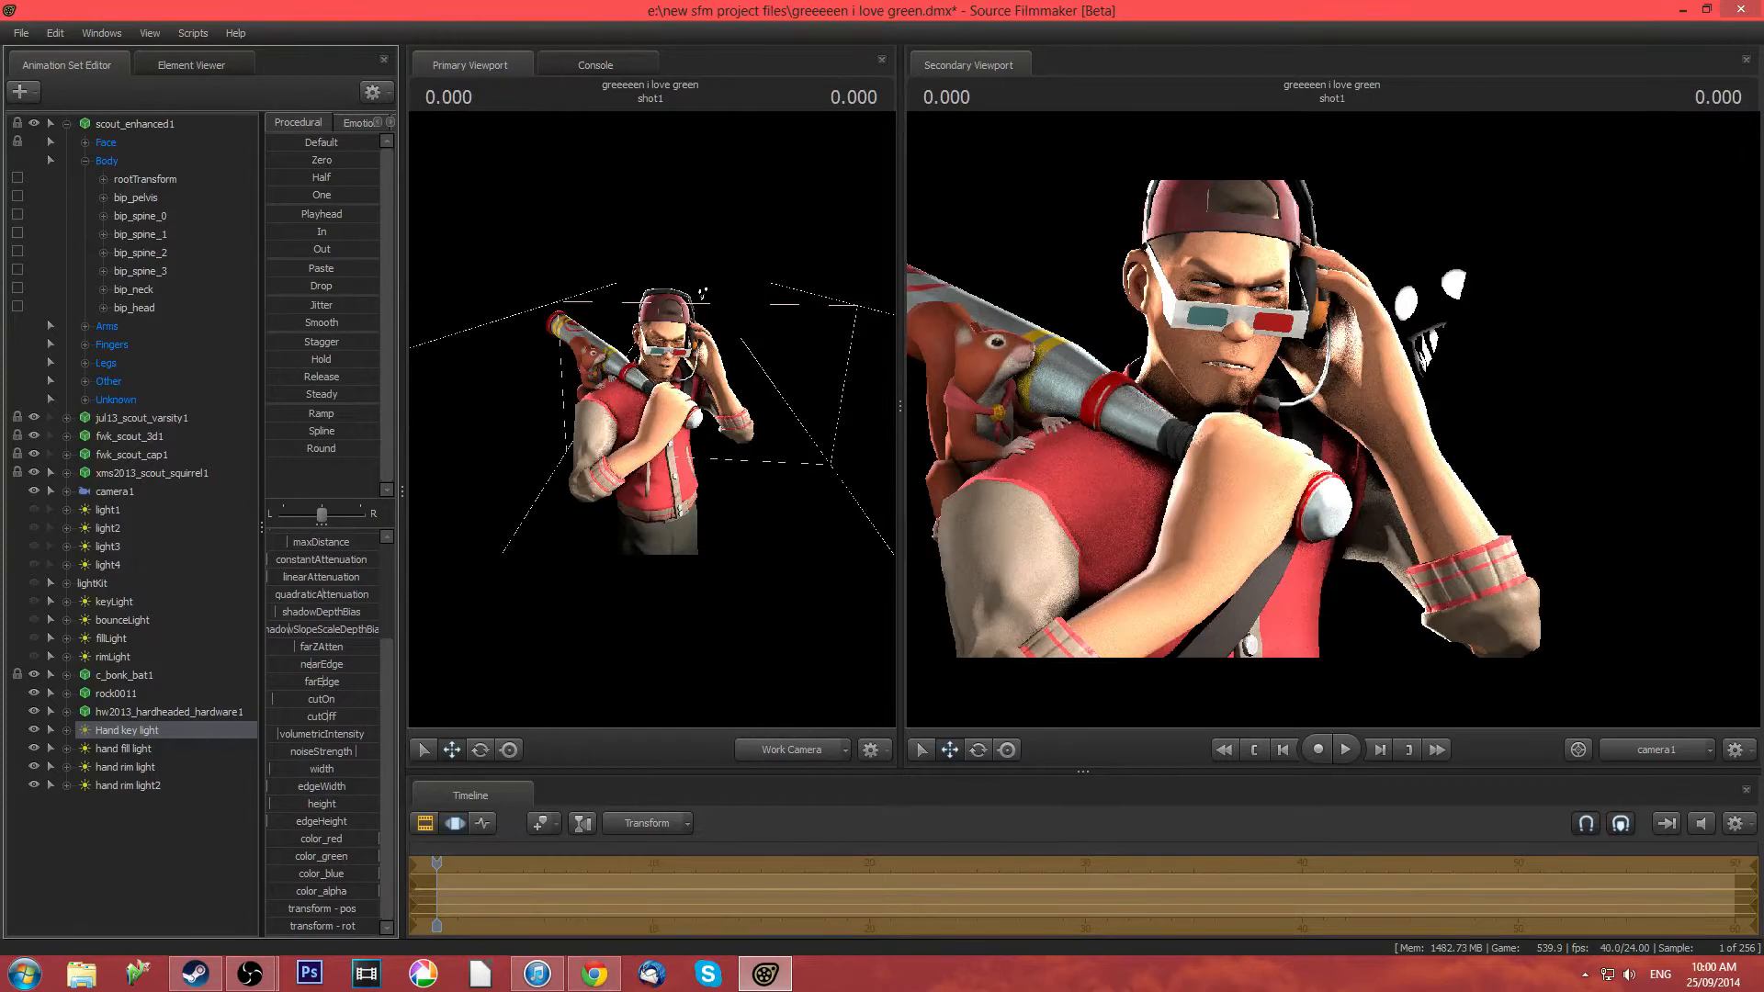
pyautogui.moveTo(321, 838); pyautogui.dragTo(285, 839)
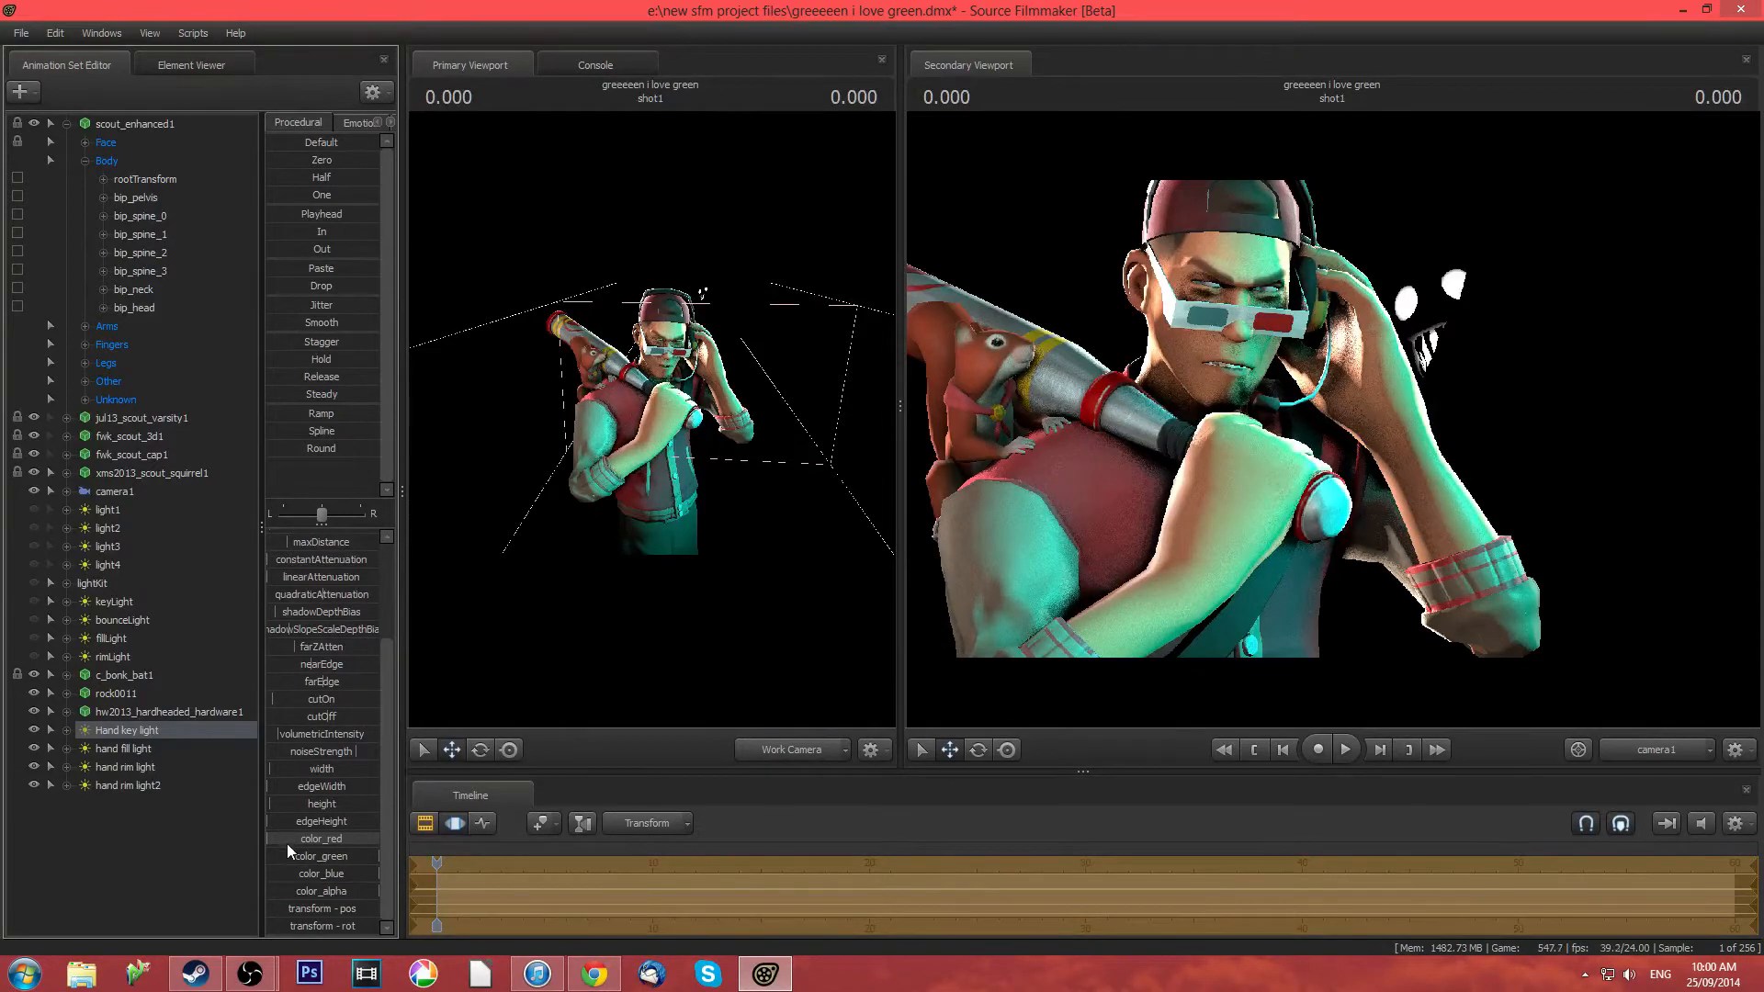
pyautogui.moveTo(286, 843)
pyautogui.mouseDown()
pyautogui.moveTo(379, 840)
pyautogui.moveTo(272, 861)
pyautogui.moveTo(786, 887)
pyautogui.mouseUp()
pyautogui.moveTo(369, 875); pyautogui.dragTo(863, 848)
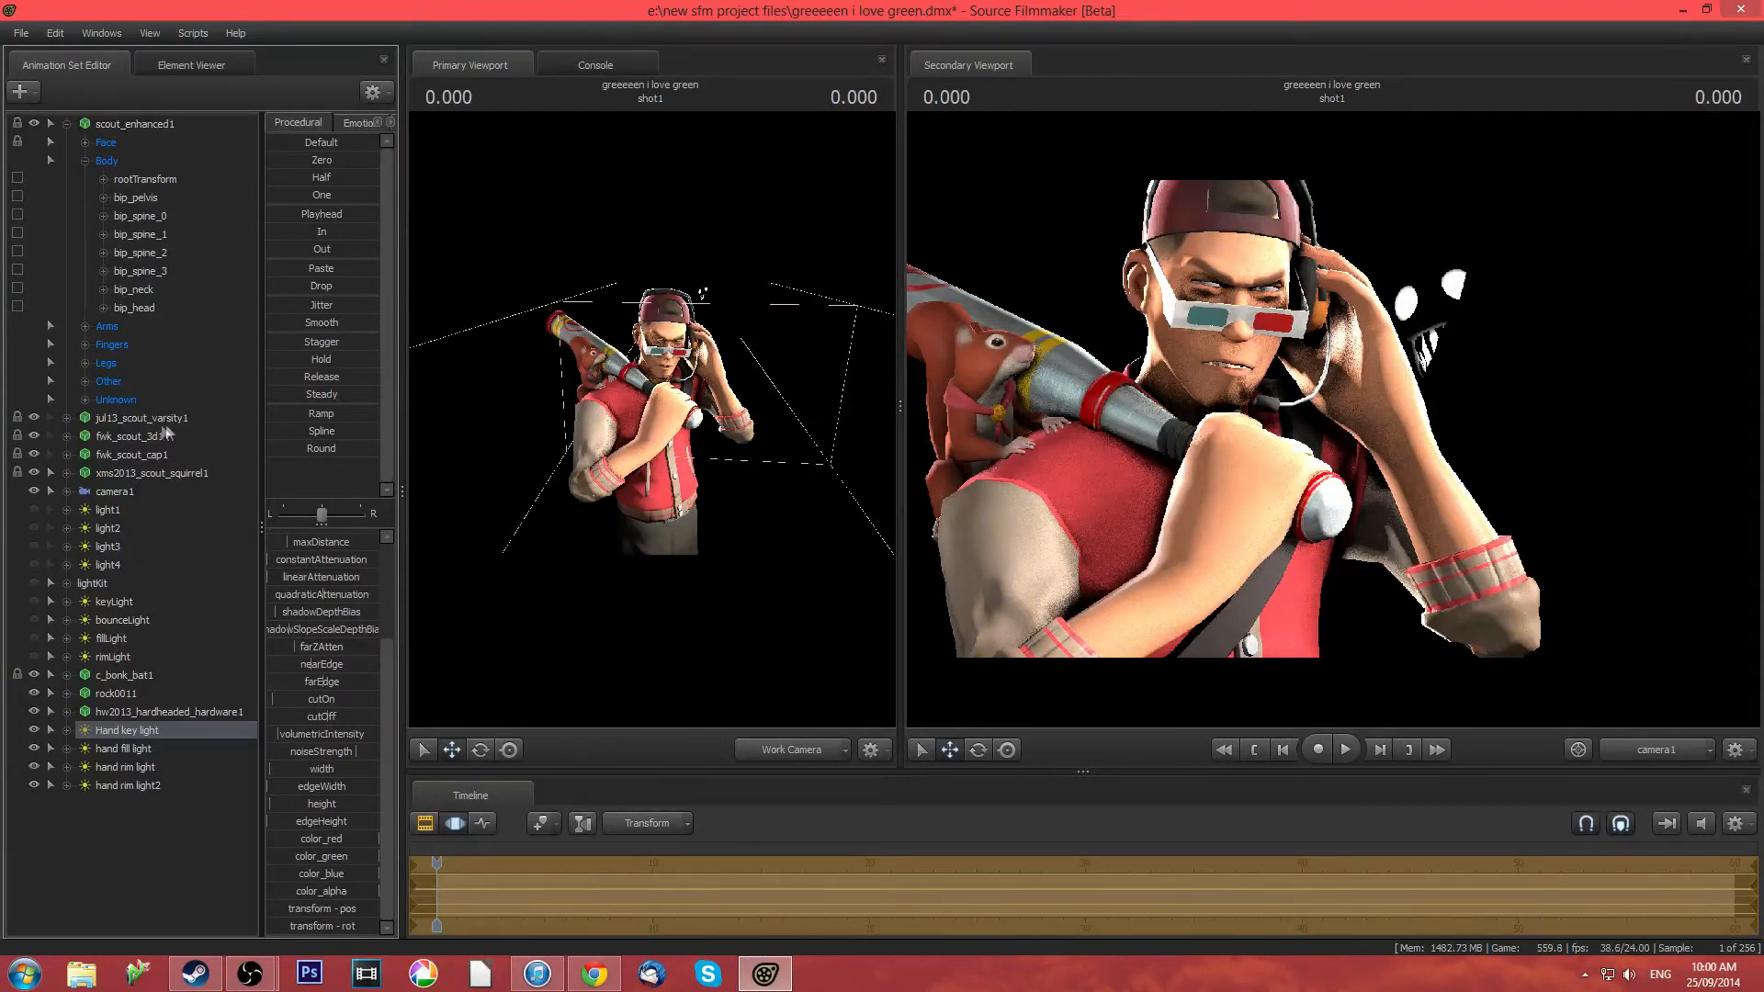
# Tint the Hand key light pale green by partly lowering color_red and slightly lowering color_blue, and save the session
pyautogui.moveTo(769, 630); pyautogui.dragTo(740, 638)
pyautogui.press('w')
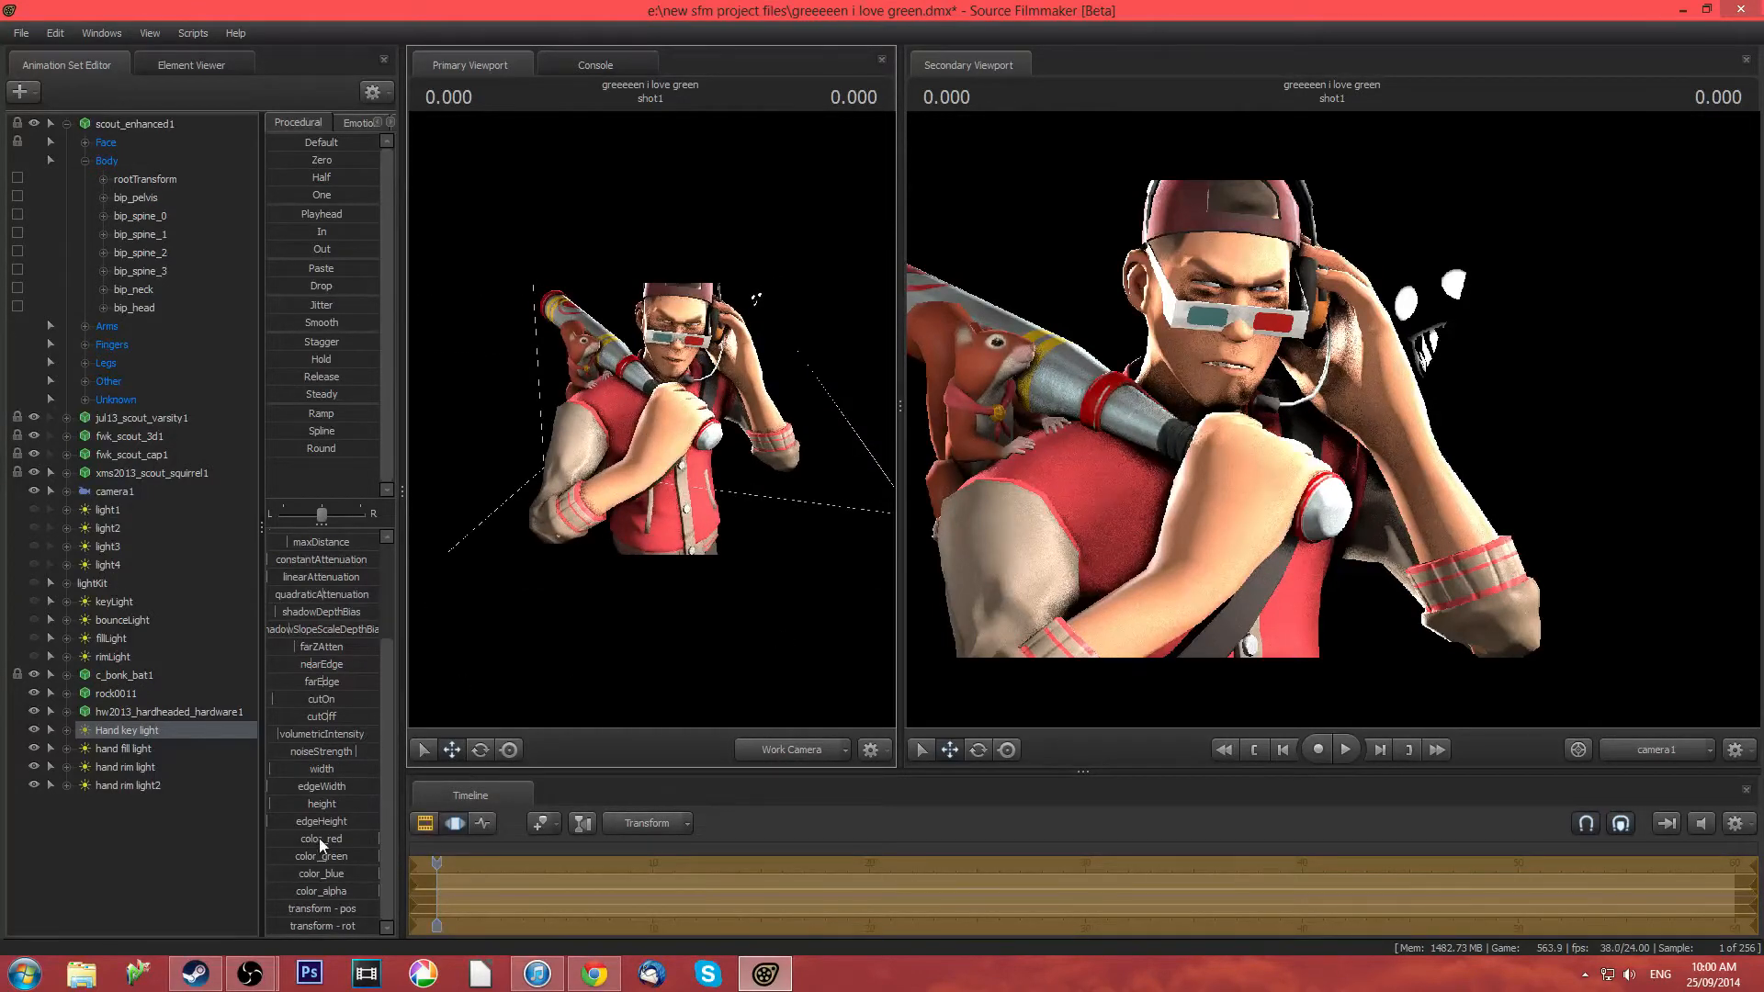
pyautogui.moveTo(341, 837); pyautogui.dragTo(296, 838)
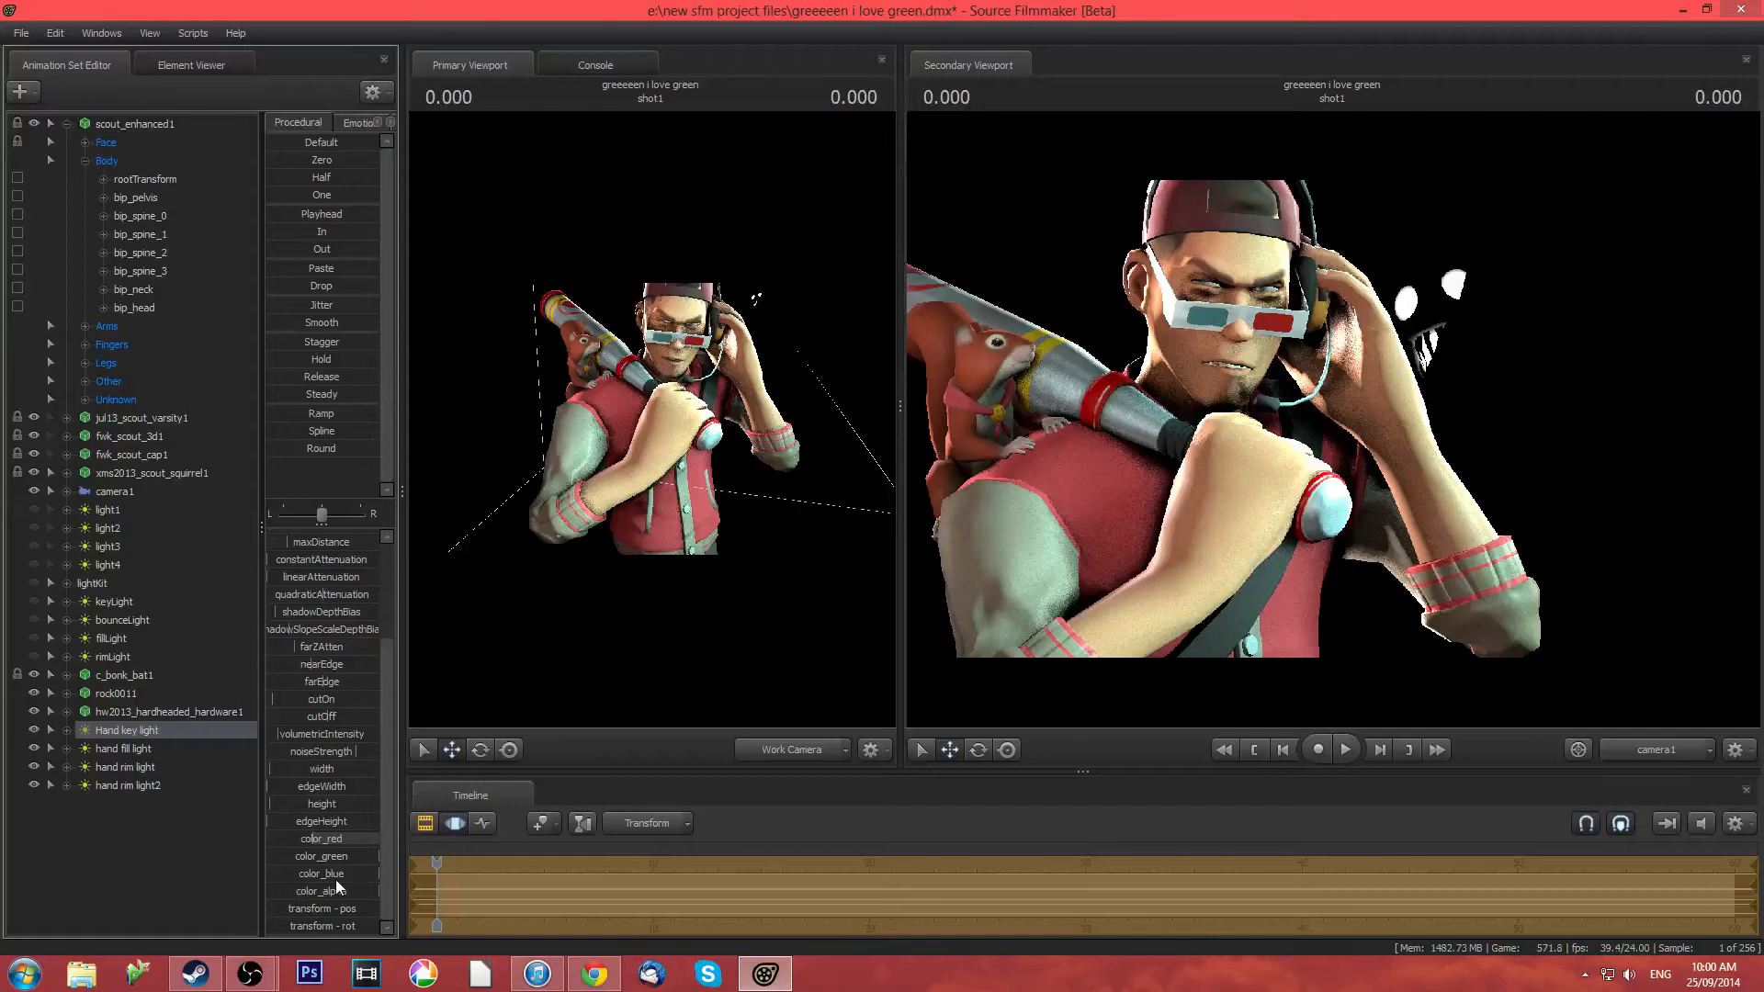
pyautogui.moveTo(331, 838)
pyautogui.mouseDown()
pyautogui.moveTo(301, 839)
pyautogui.moveTo(319, 839)
pyautogui.mouseUp()
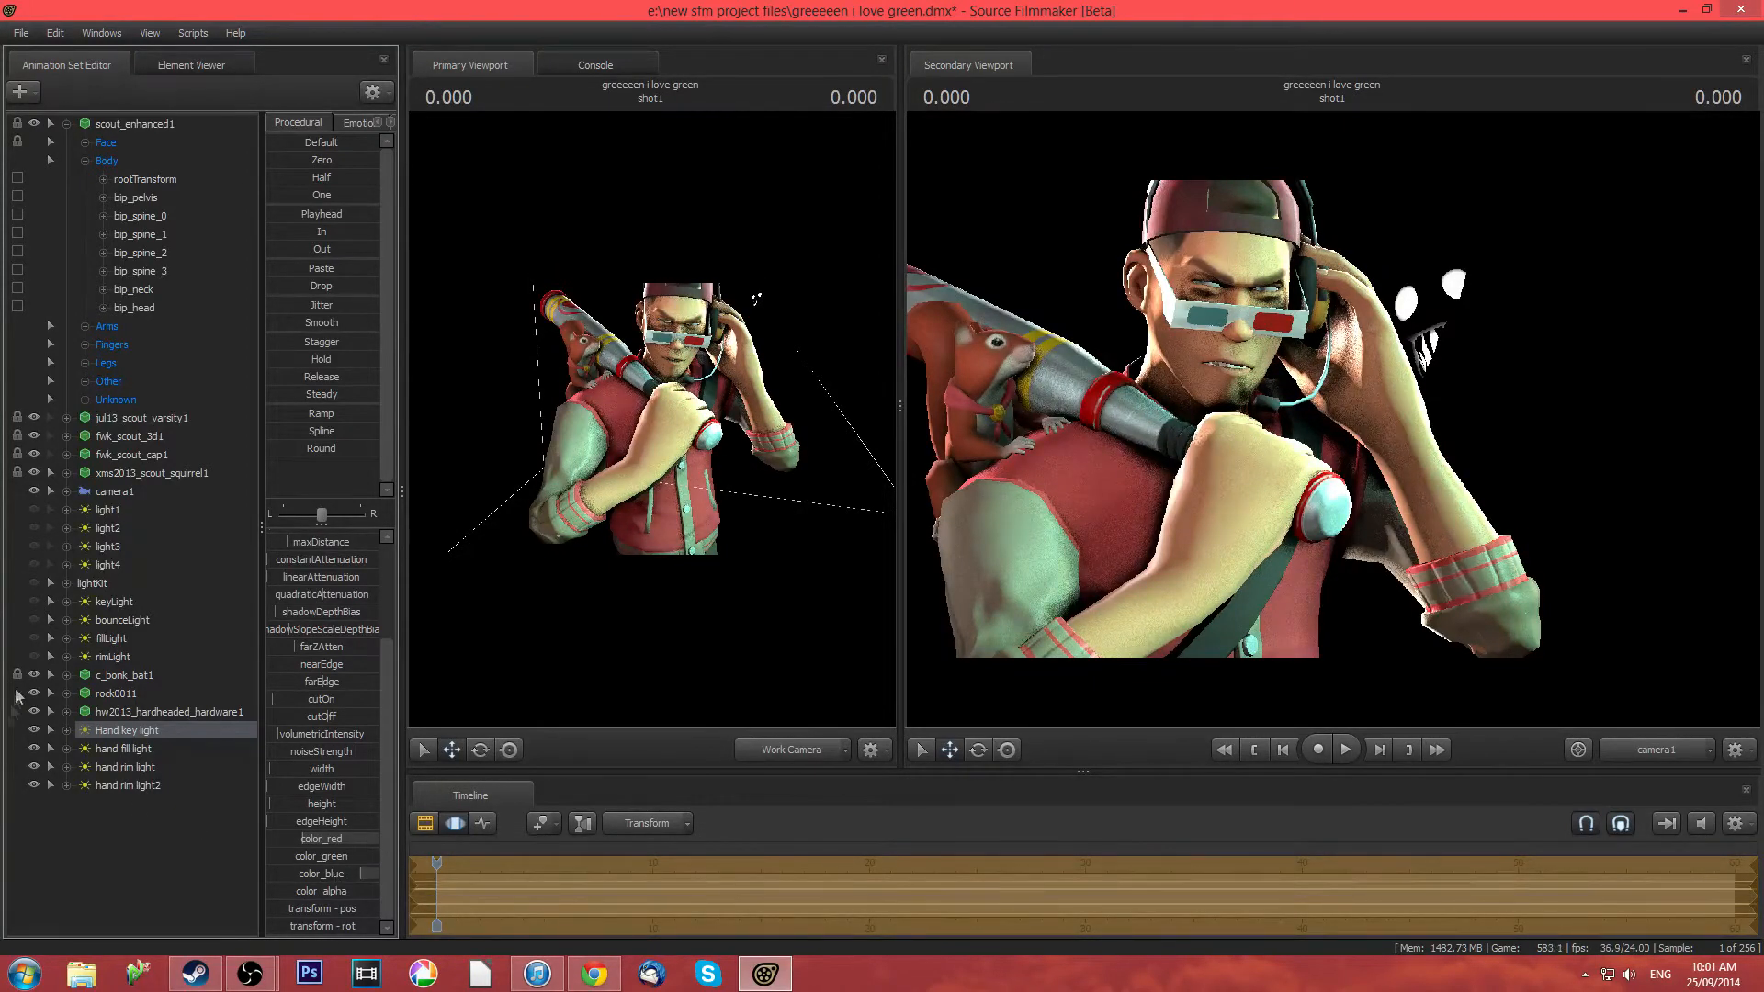
pyautogui.hotkey('ctrl', 's')
# Tint the hand fill light green by lowering its color_red and slightly reducing its color_blue
pyautogui.click(123, 749)
pyautogui.scroll(-3, 322, 814)
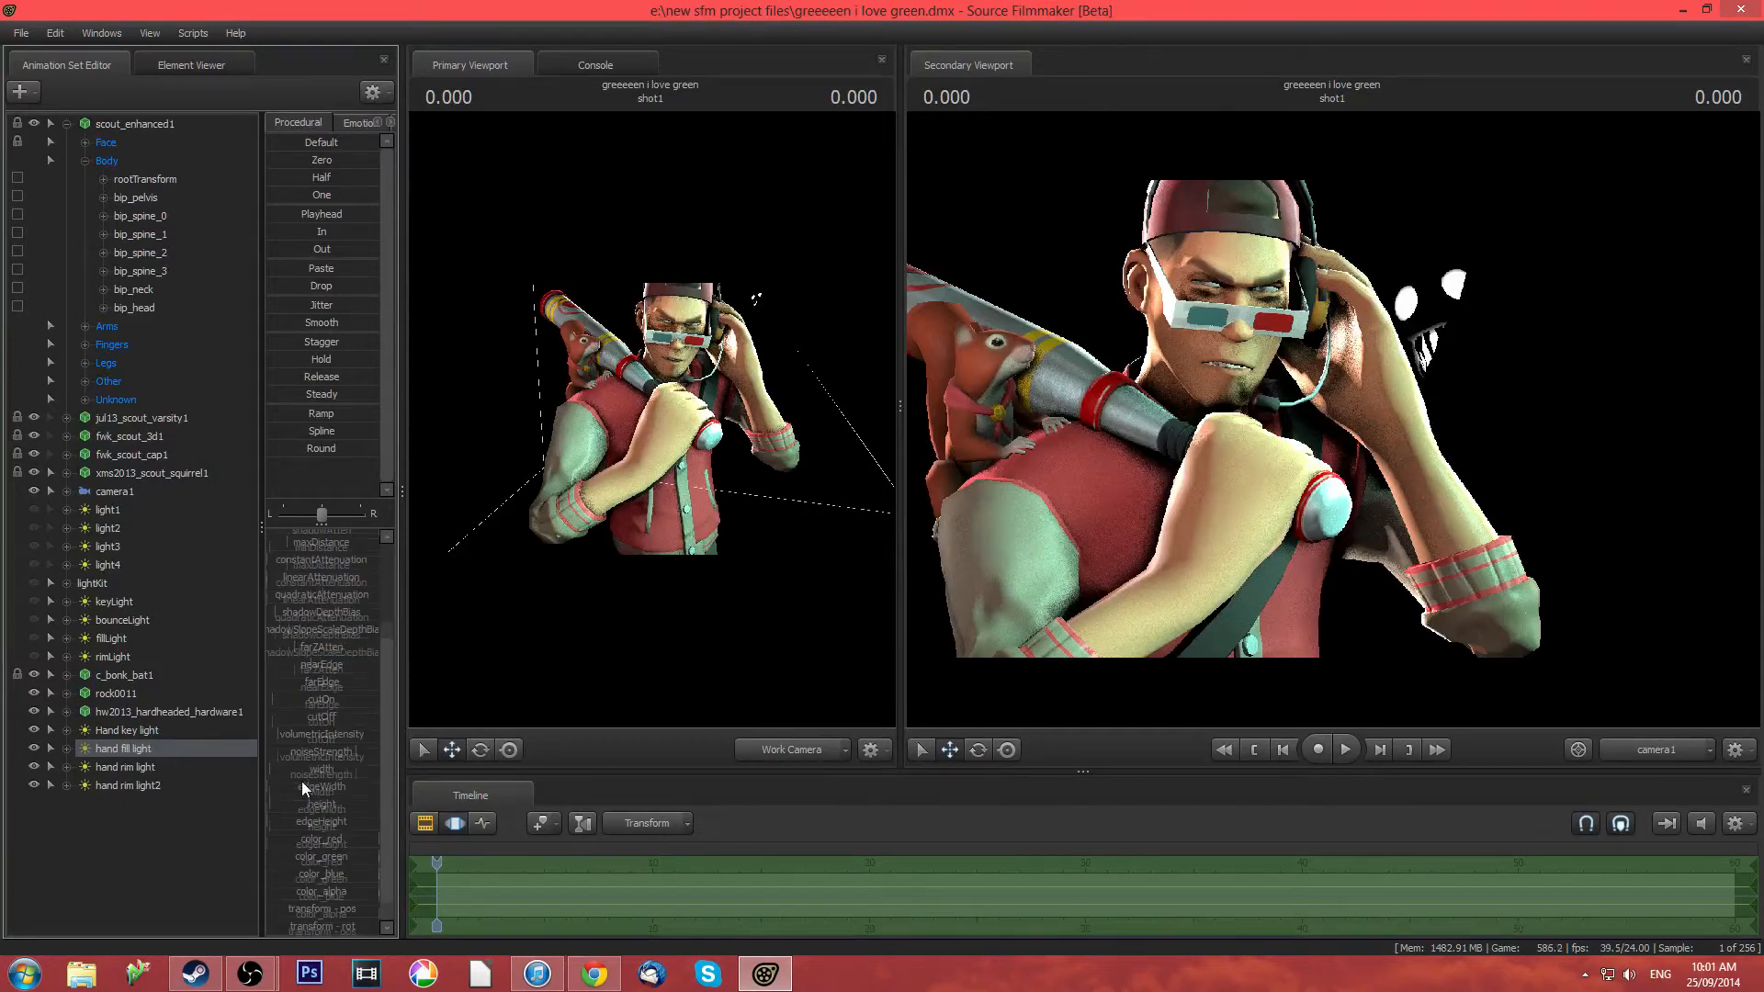
pyautogui.moveTo(366, 841)
pyautogui.mouseDown()
pyautogui.moveTo(283, 841)
pyautogui.moveTo(315, 838)
pyautogui.moveTo(342, 877)
pyautogui.mouseUp()
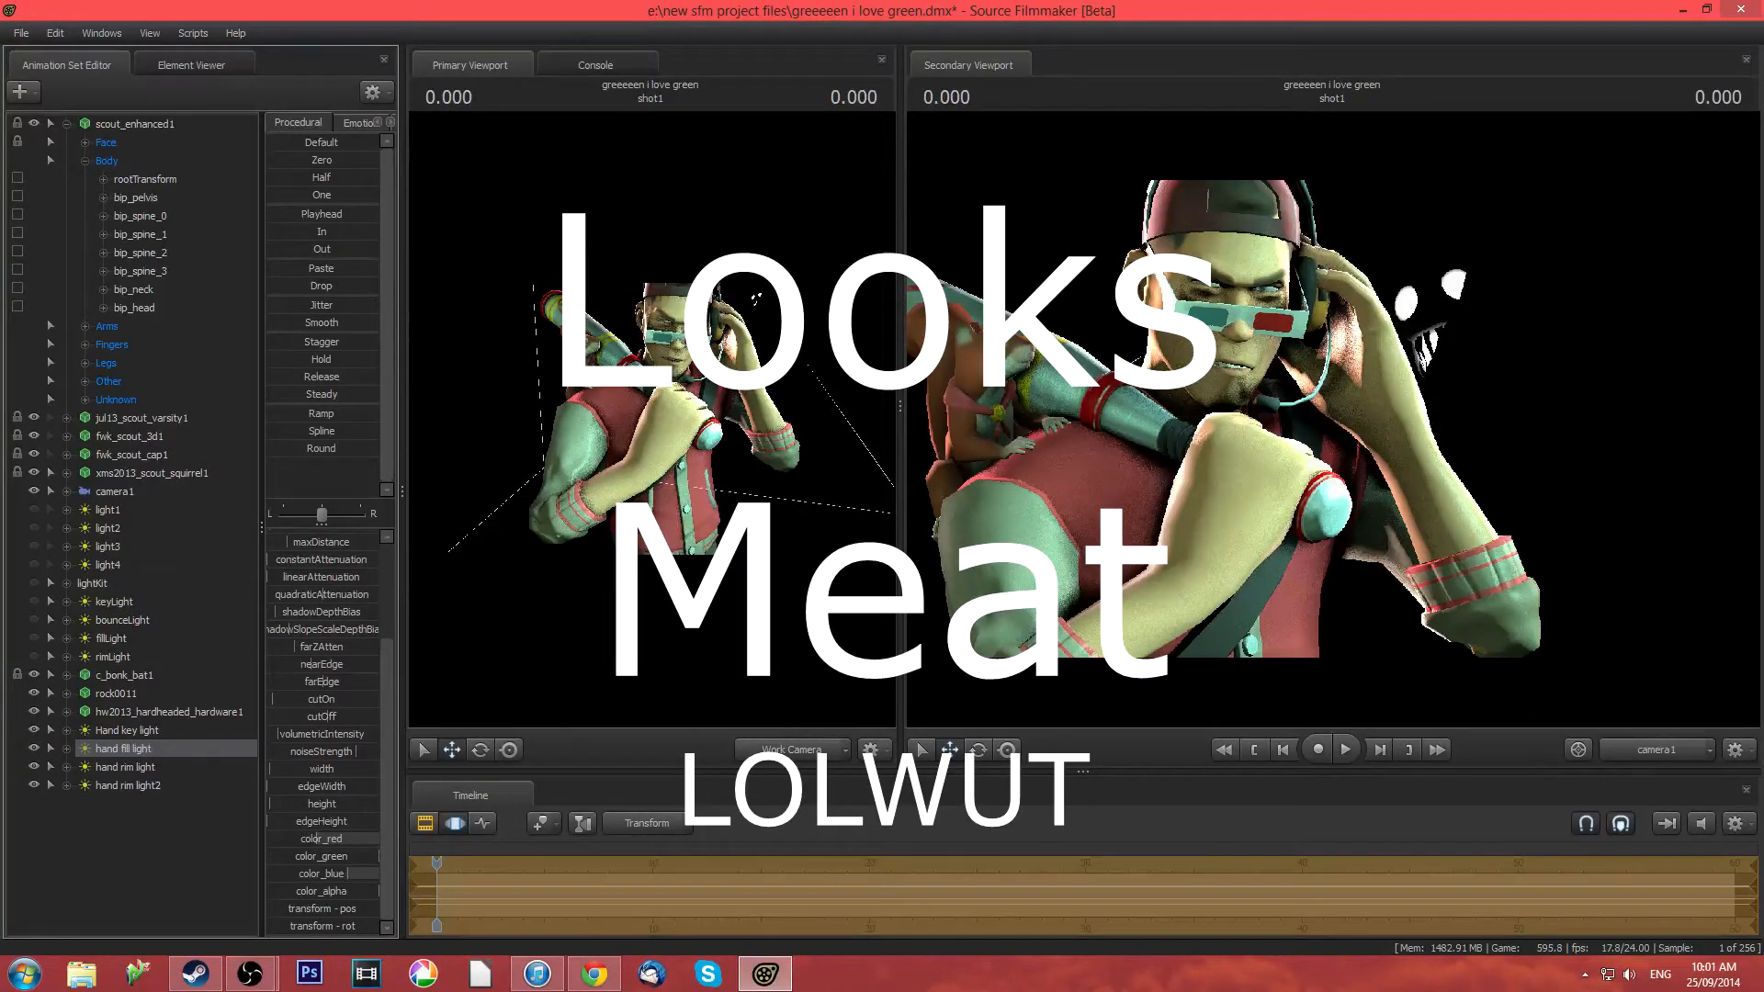
# Tint both hand rim lights a strong teal green by lowering their color_red and color_blue, and save the session
pyautogui.click(129, 767)
pyautogui.scroll(-3, 338, 803)
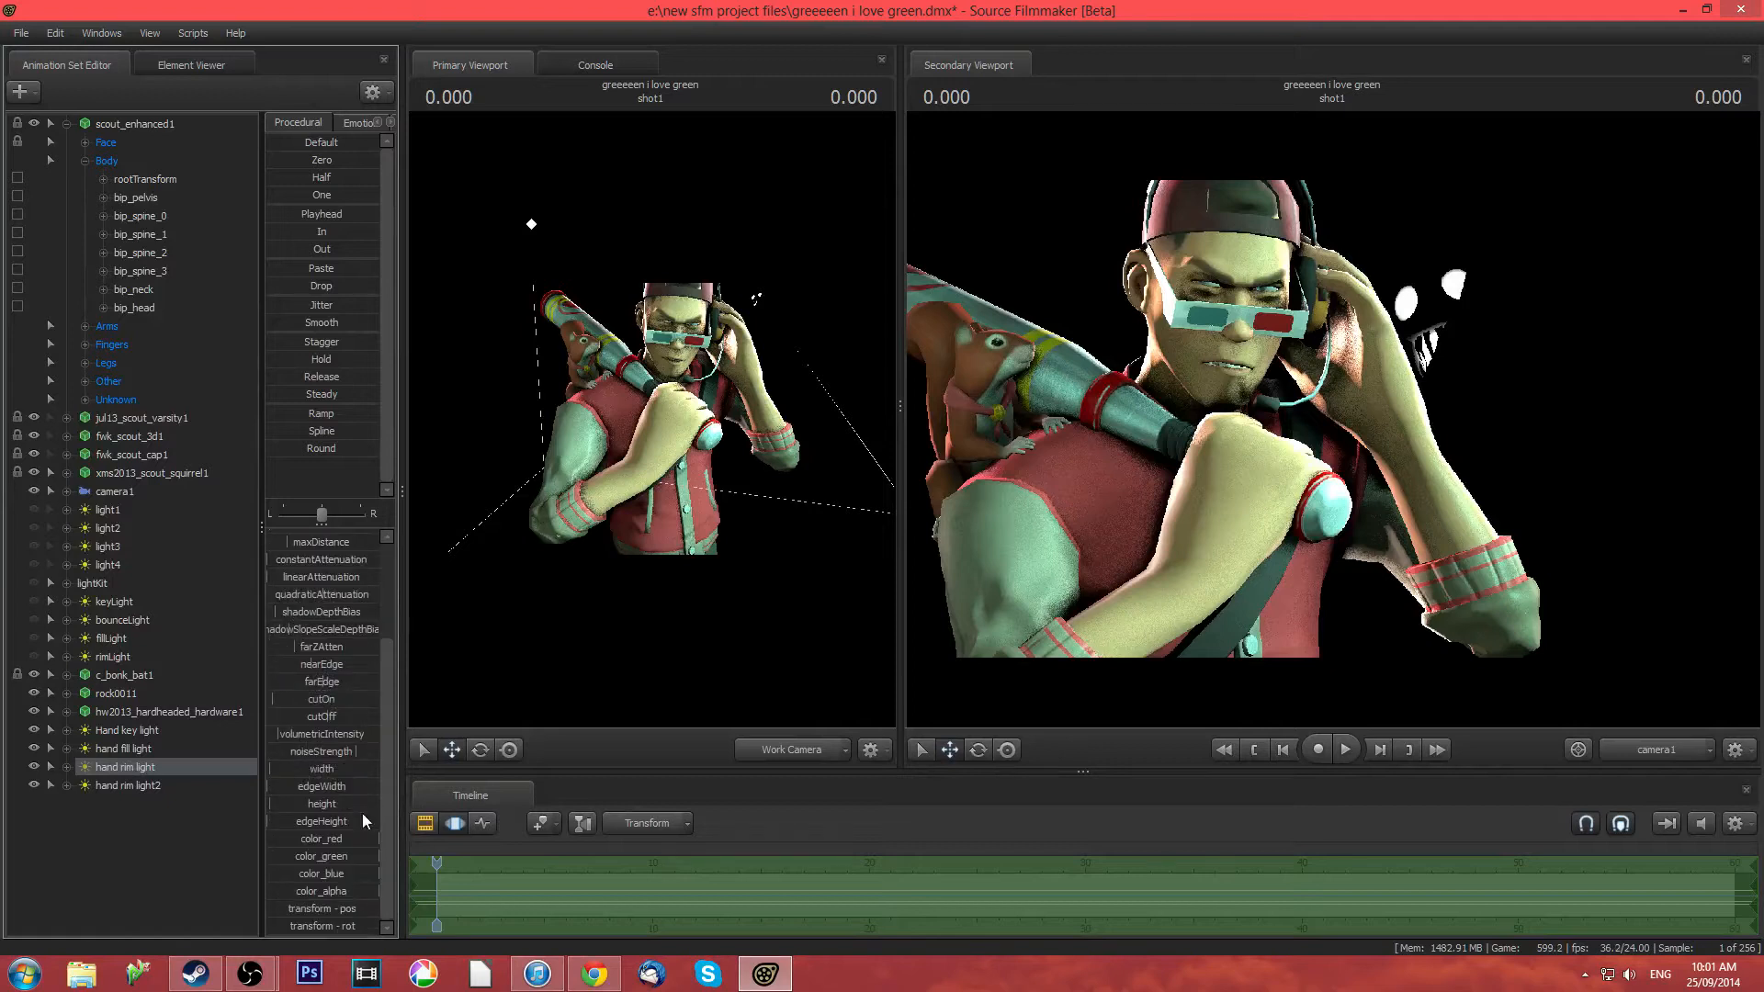
pyautogui.moveTo(351, 840); pyautogui.dragTo(267, 841)
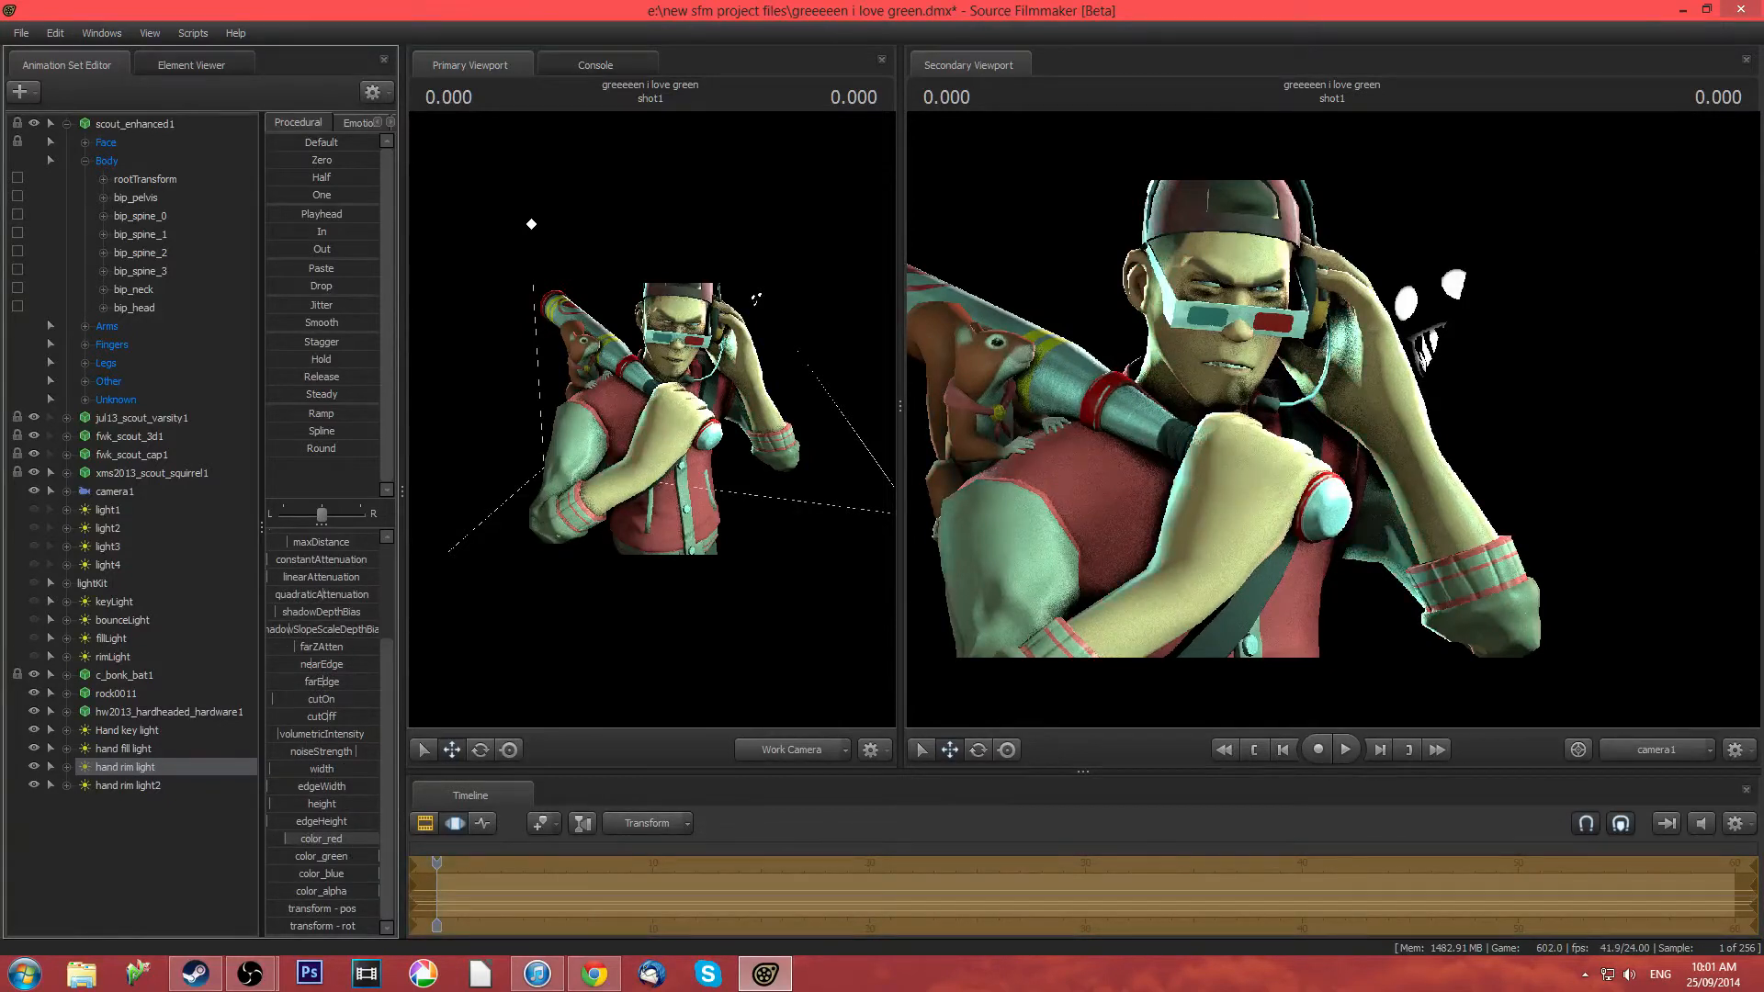
pyautogui.moveTo(354, 875); pyautogui.dragTo(308, 873)
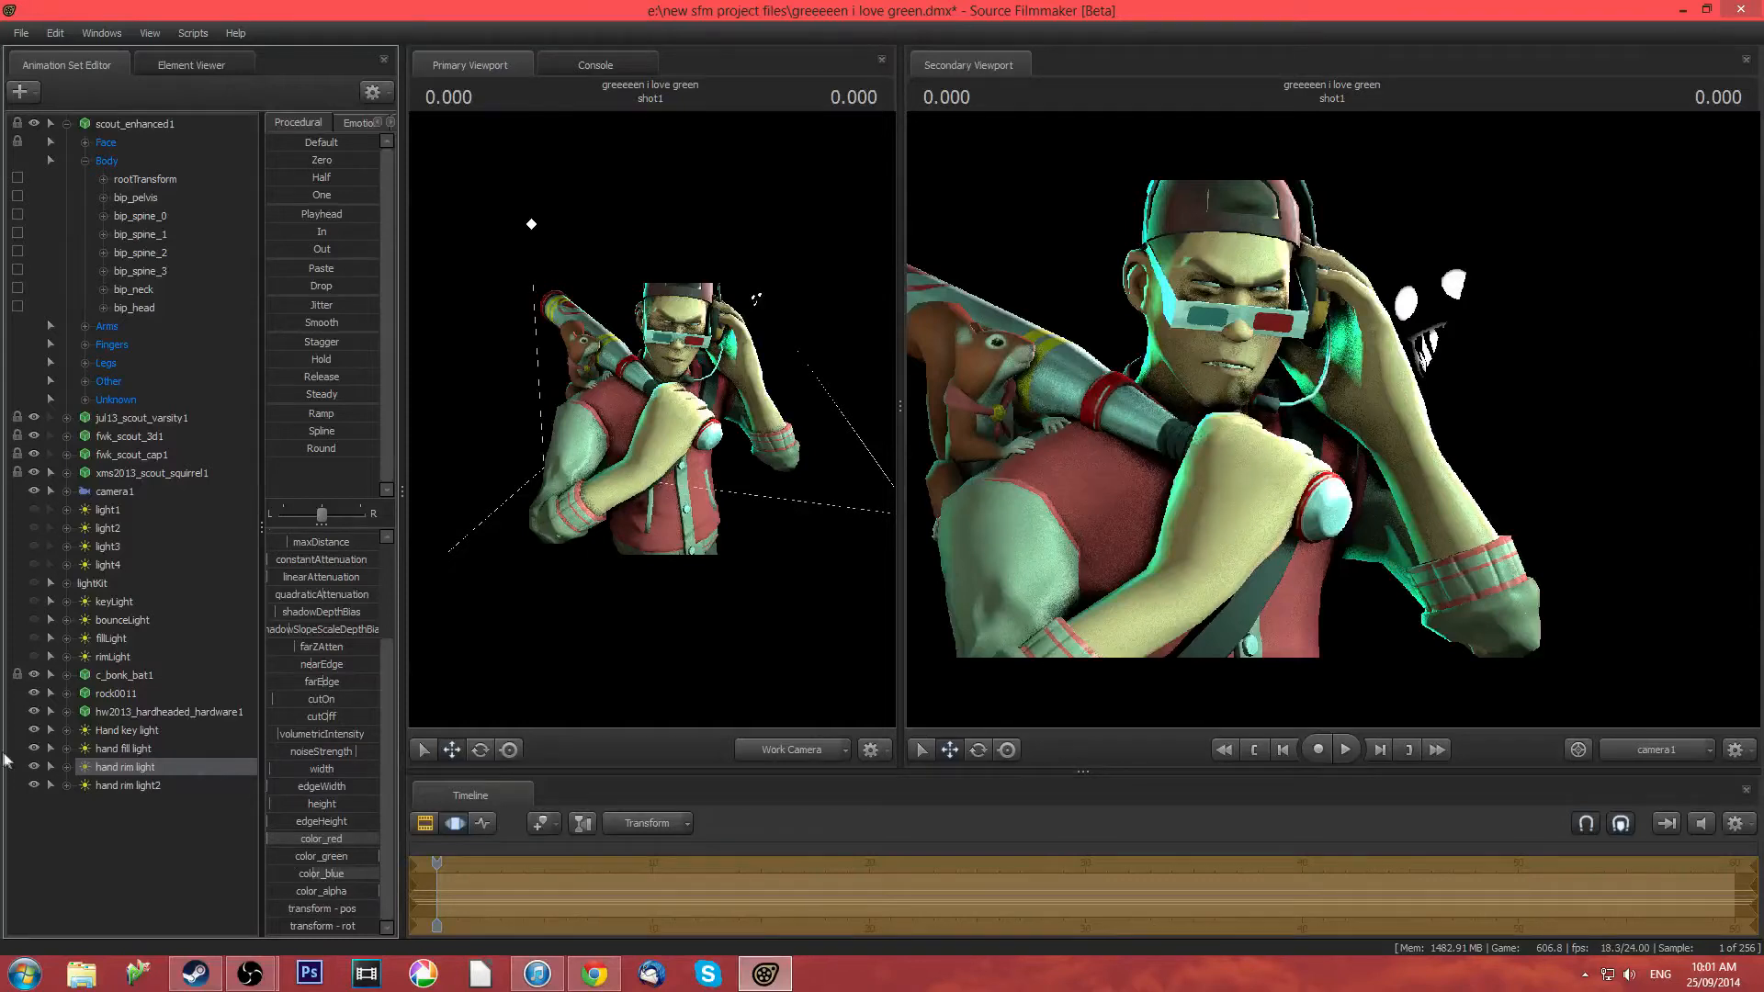
pyautogui.click(124, 787)
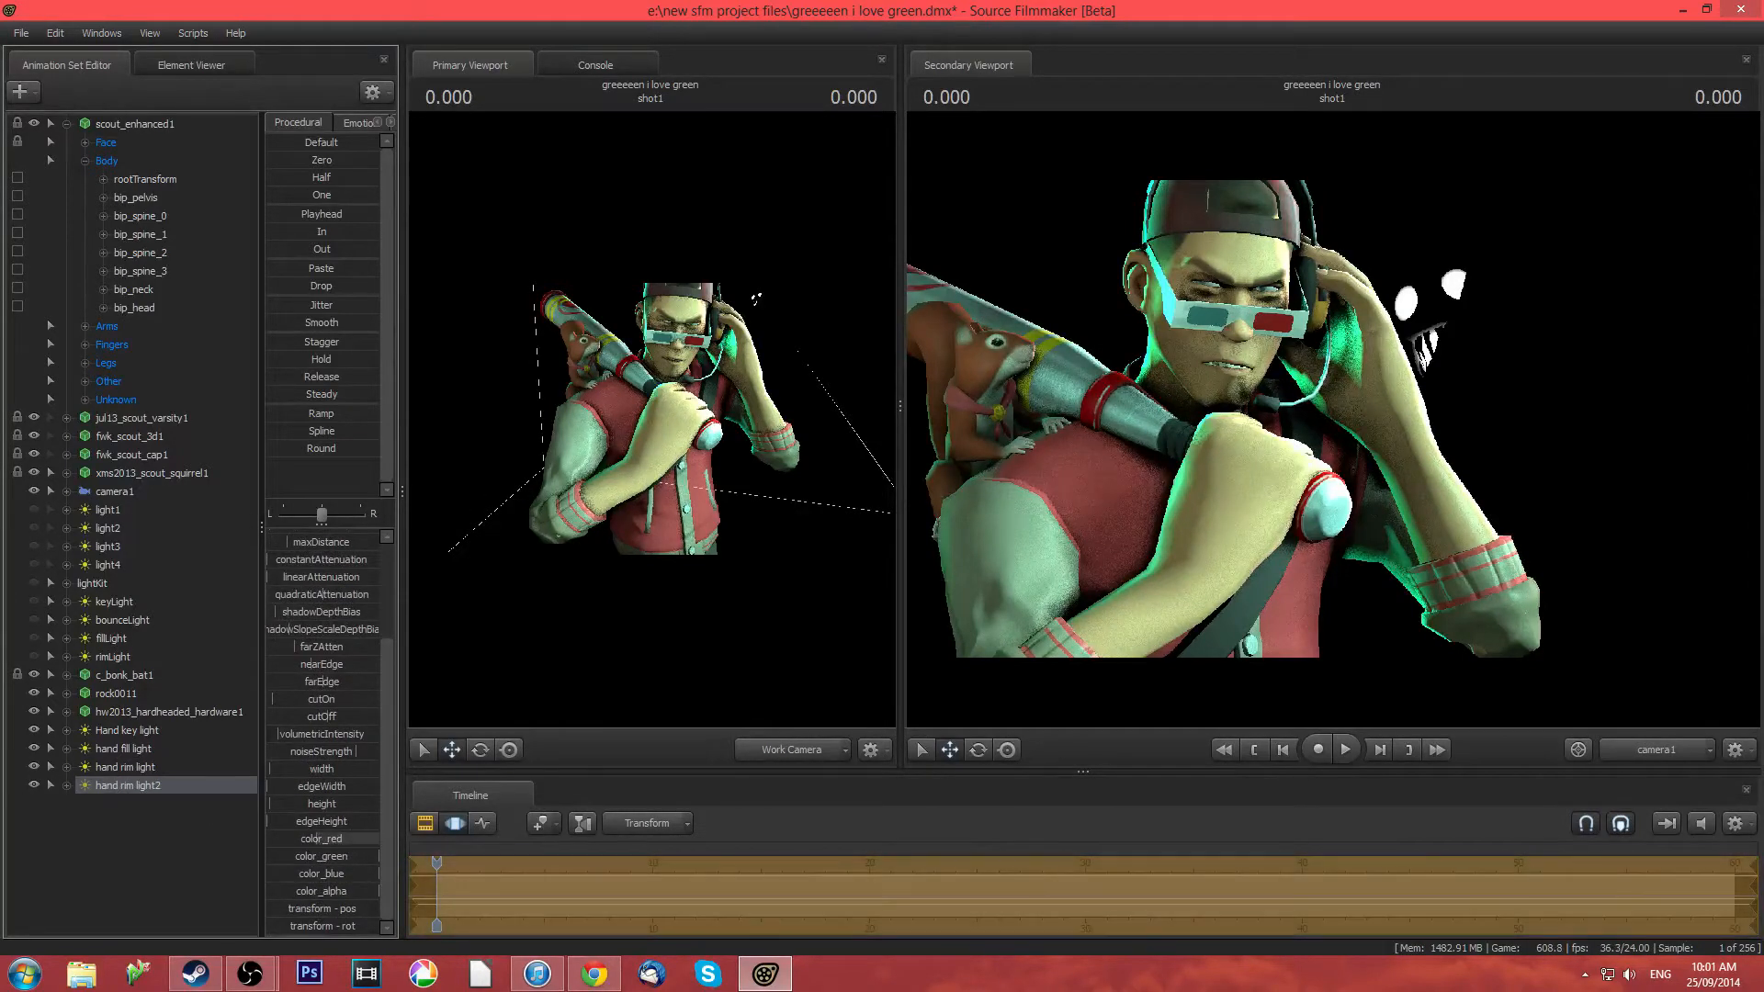
pyautogui.hotkey('ctrl', 's')
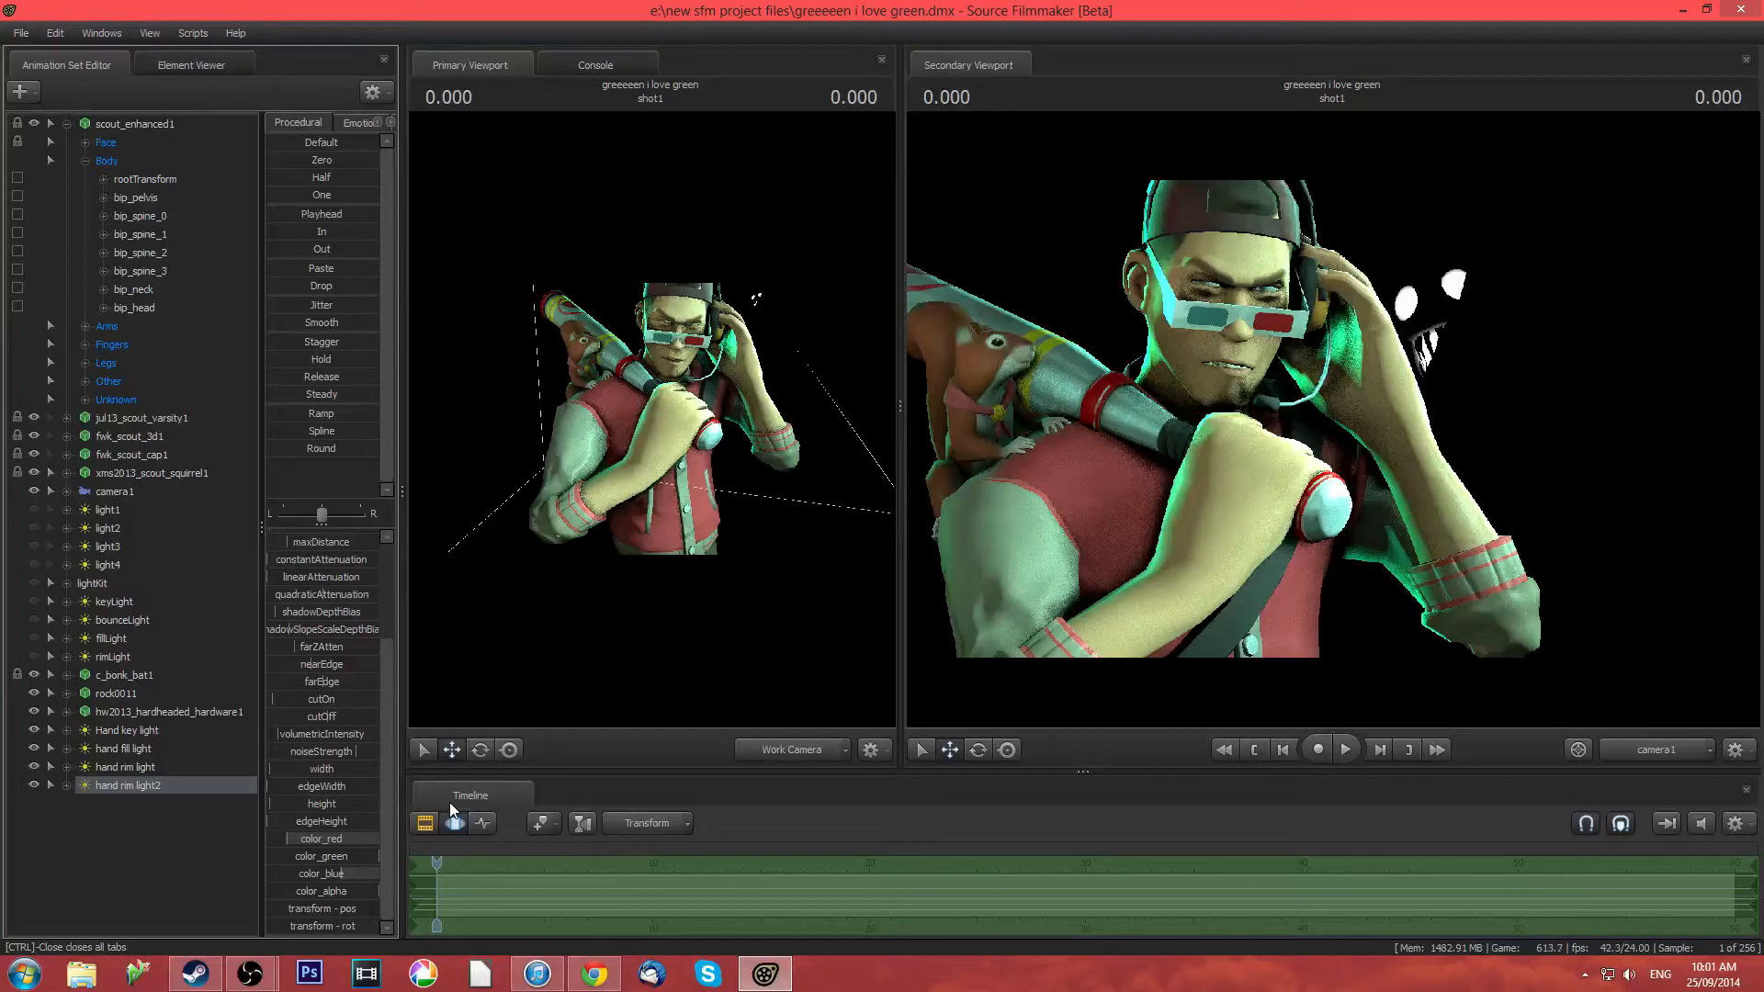
# Examine the green-tinted lighting on the Scout from several distances and angles with the work camera
pyautogui.click(946, 462)
pyautogui.press('w')
pyautogui.moveTo(772, 440); pyautogui.dragTo(768, 351)
pyautogui.press('w')
pyautogui.press('s')
pyautogui.press('s')
pyautogui.press('s')
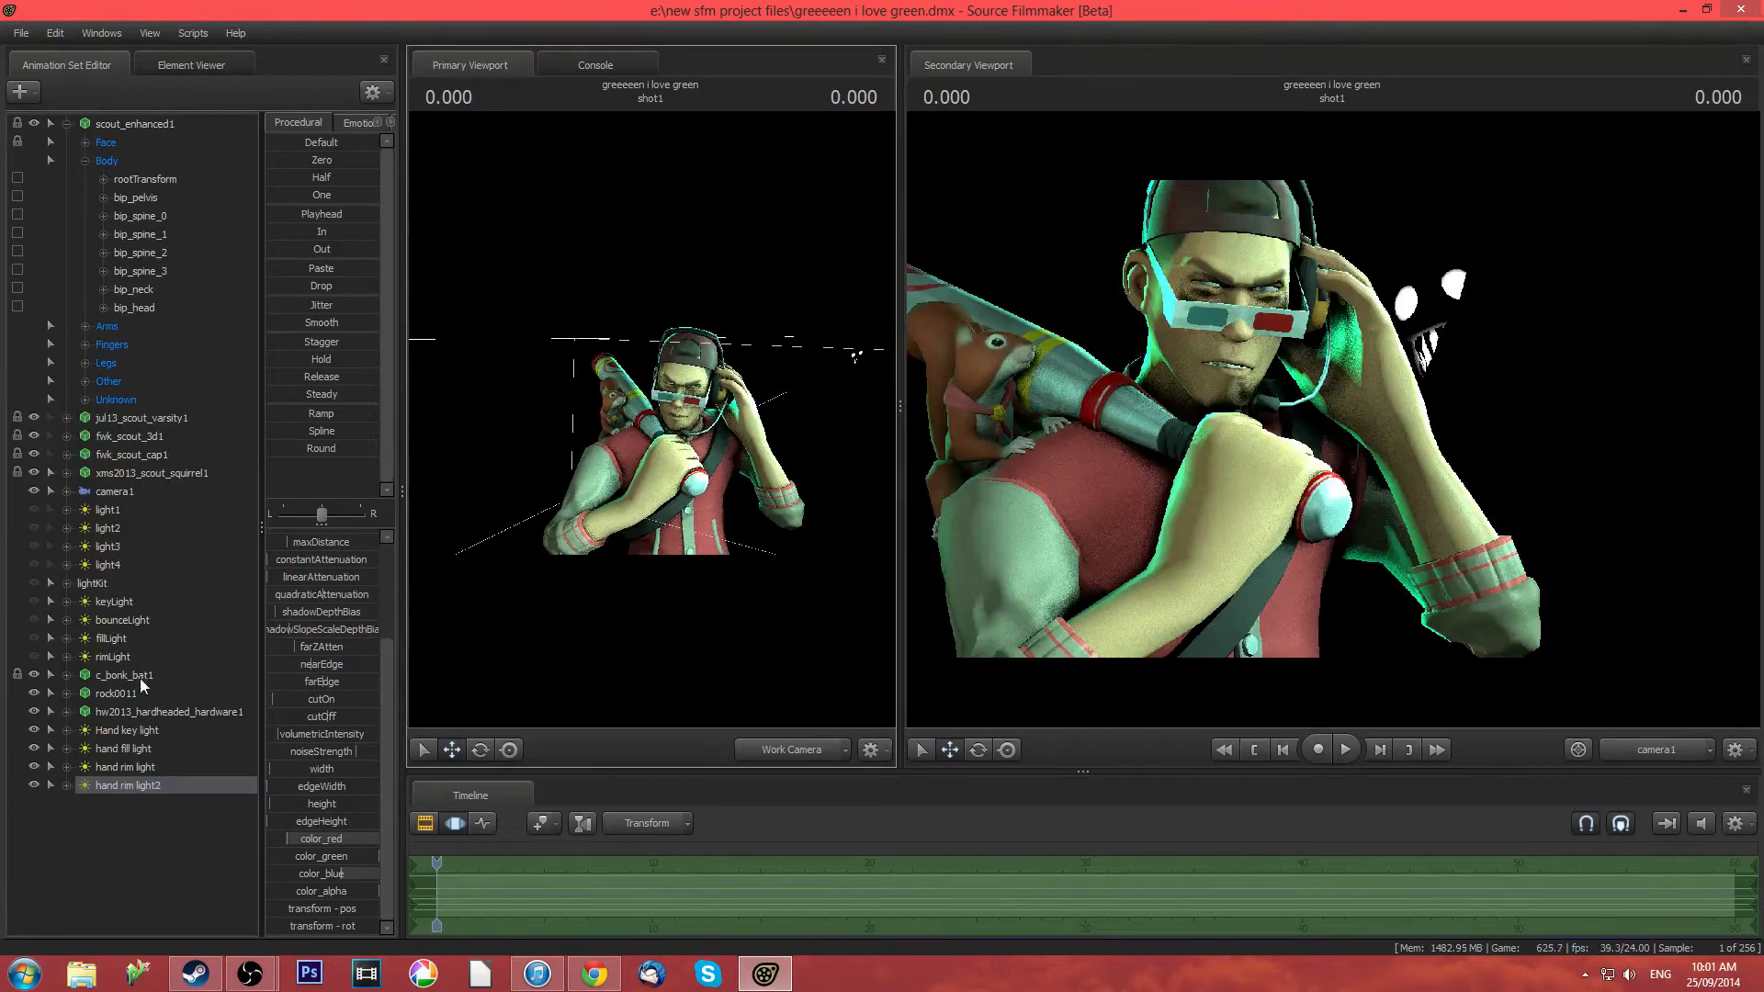
pyautogui.click(125, 732)
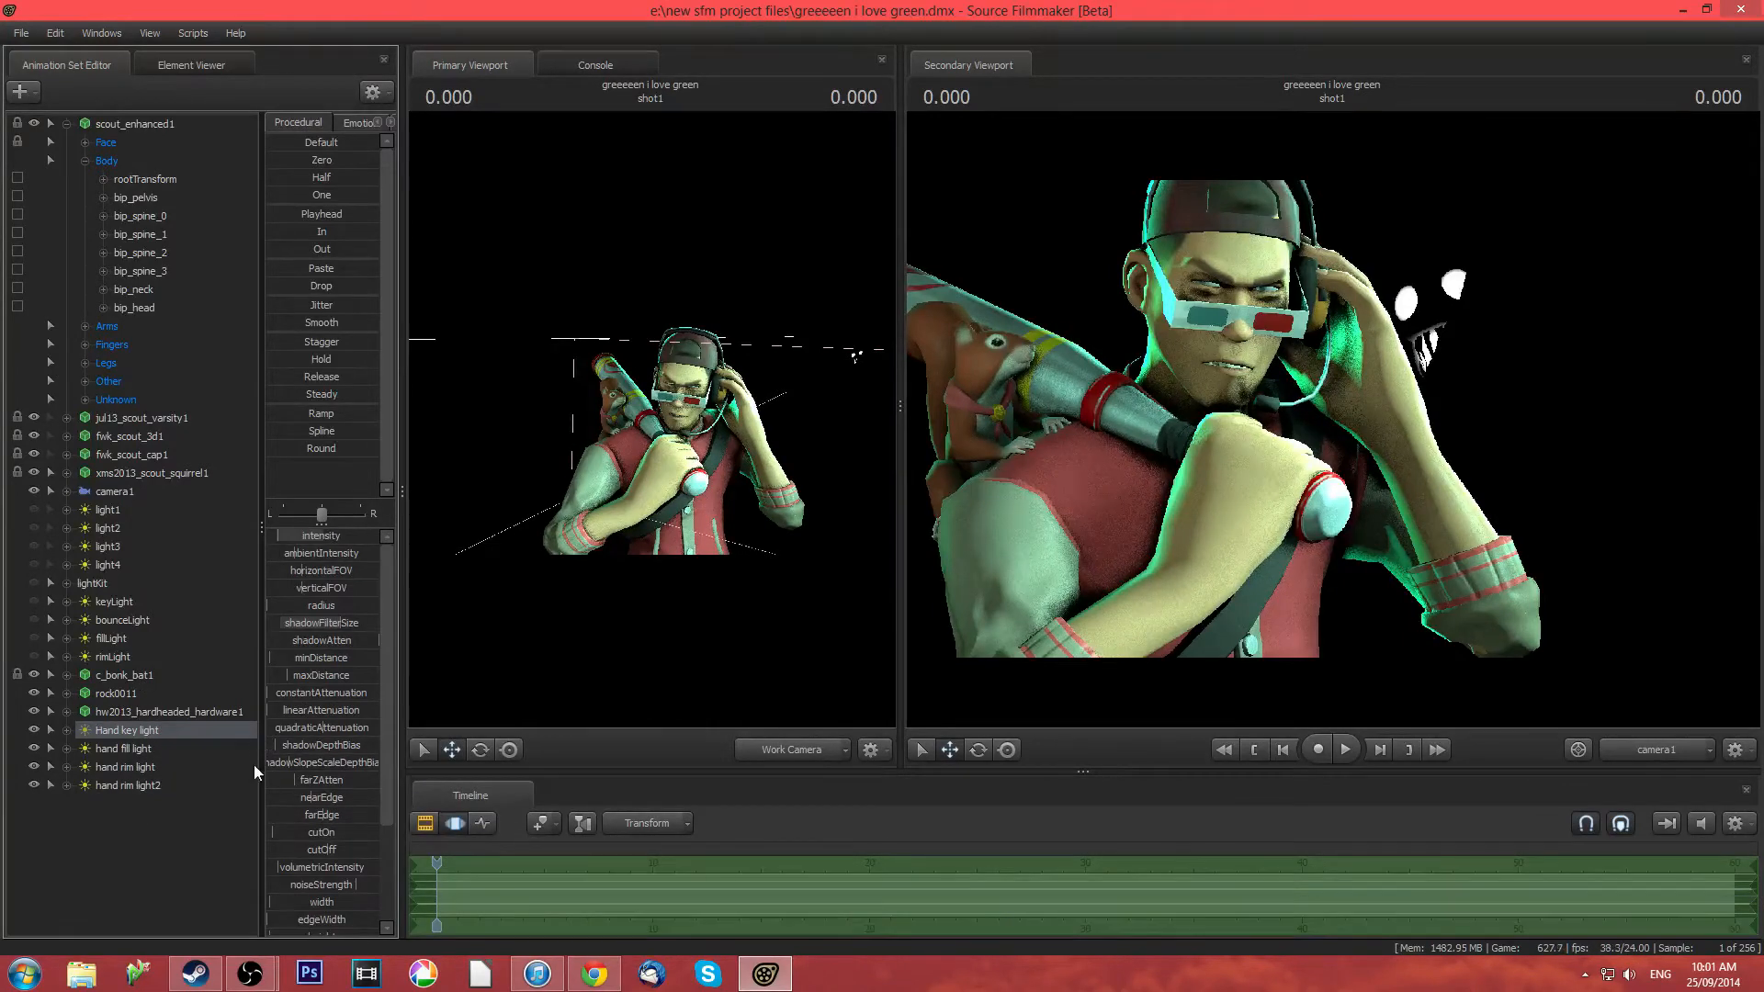
pyautogui.press('w')
pyautogui.moveTo(671, 579); pyautogui.dragTo(652, 428)
pyautogui.press('a')
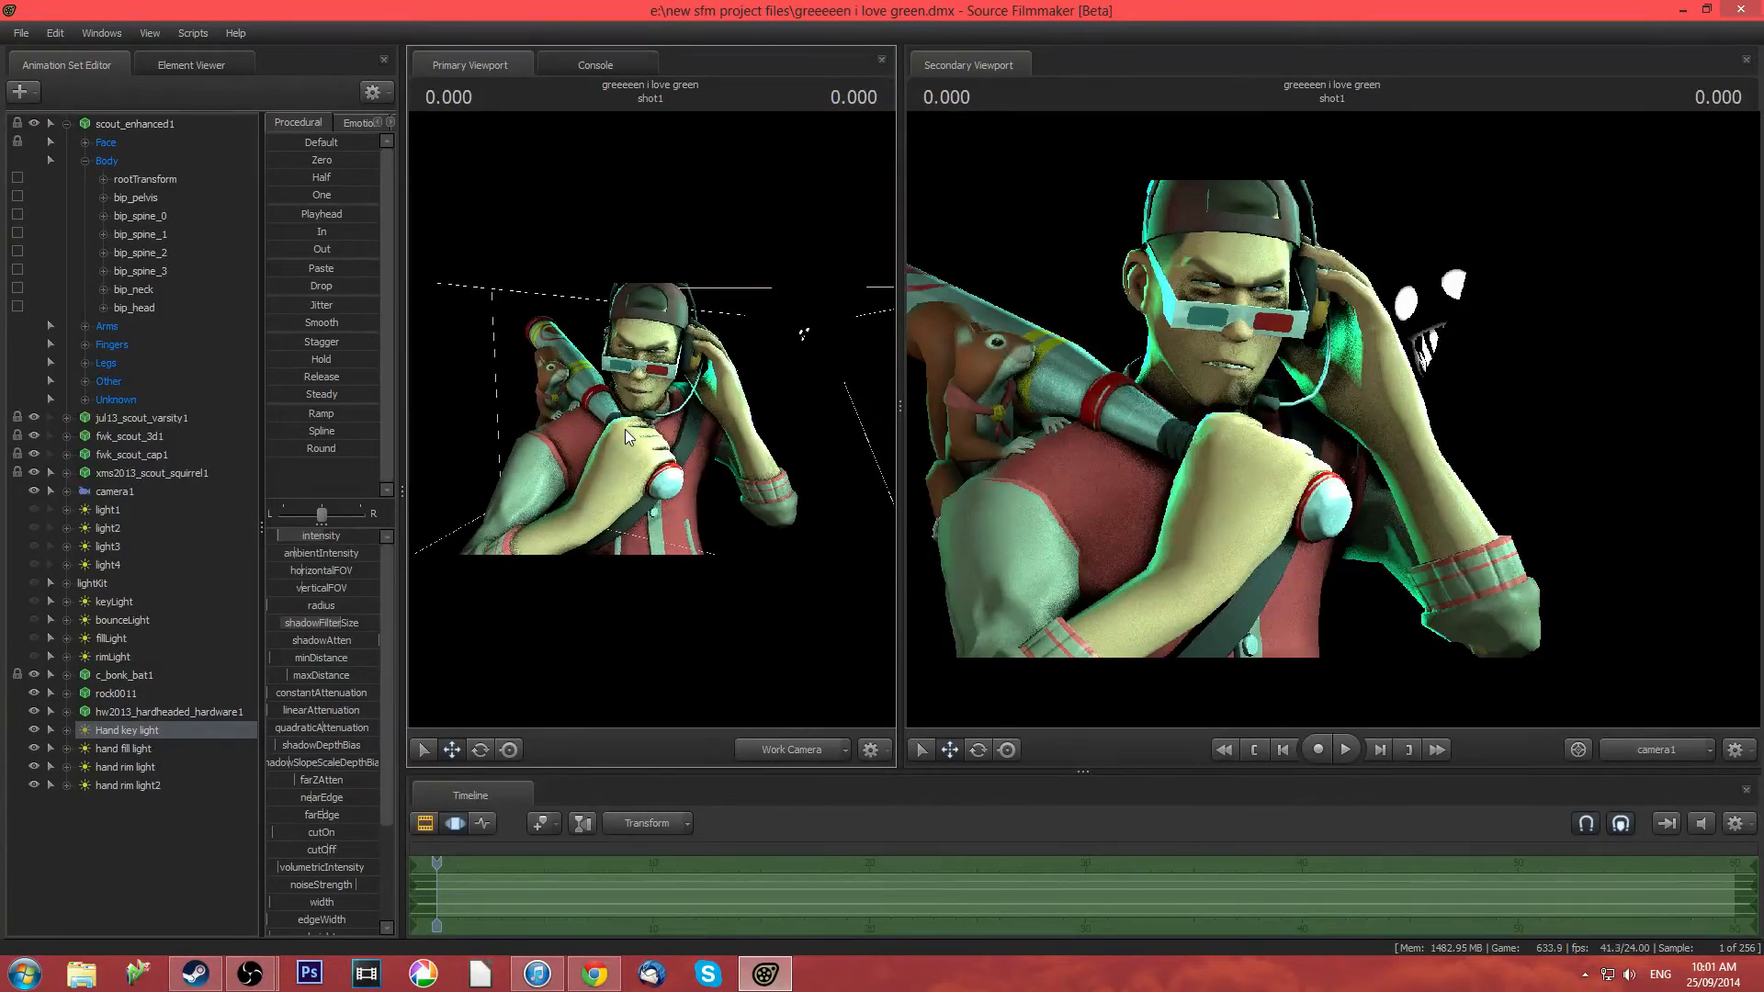
pyautogui.moveTo(624, 428)
pyautogui.mouseDown()
pyautogui.moveTo(597, 428)
pyautogui.moveTo(652, 427)
pyautogui.mouseUp()
pyautogui.press('s')
pyautogui.press('w')
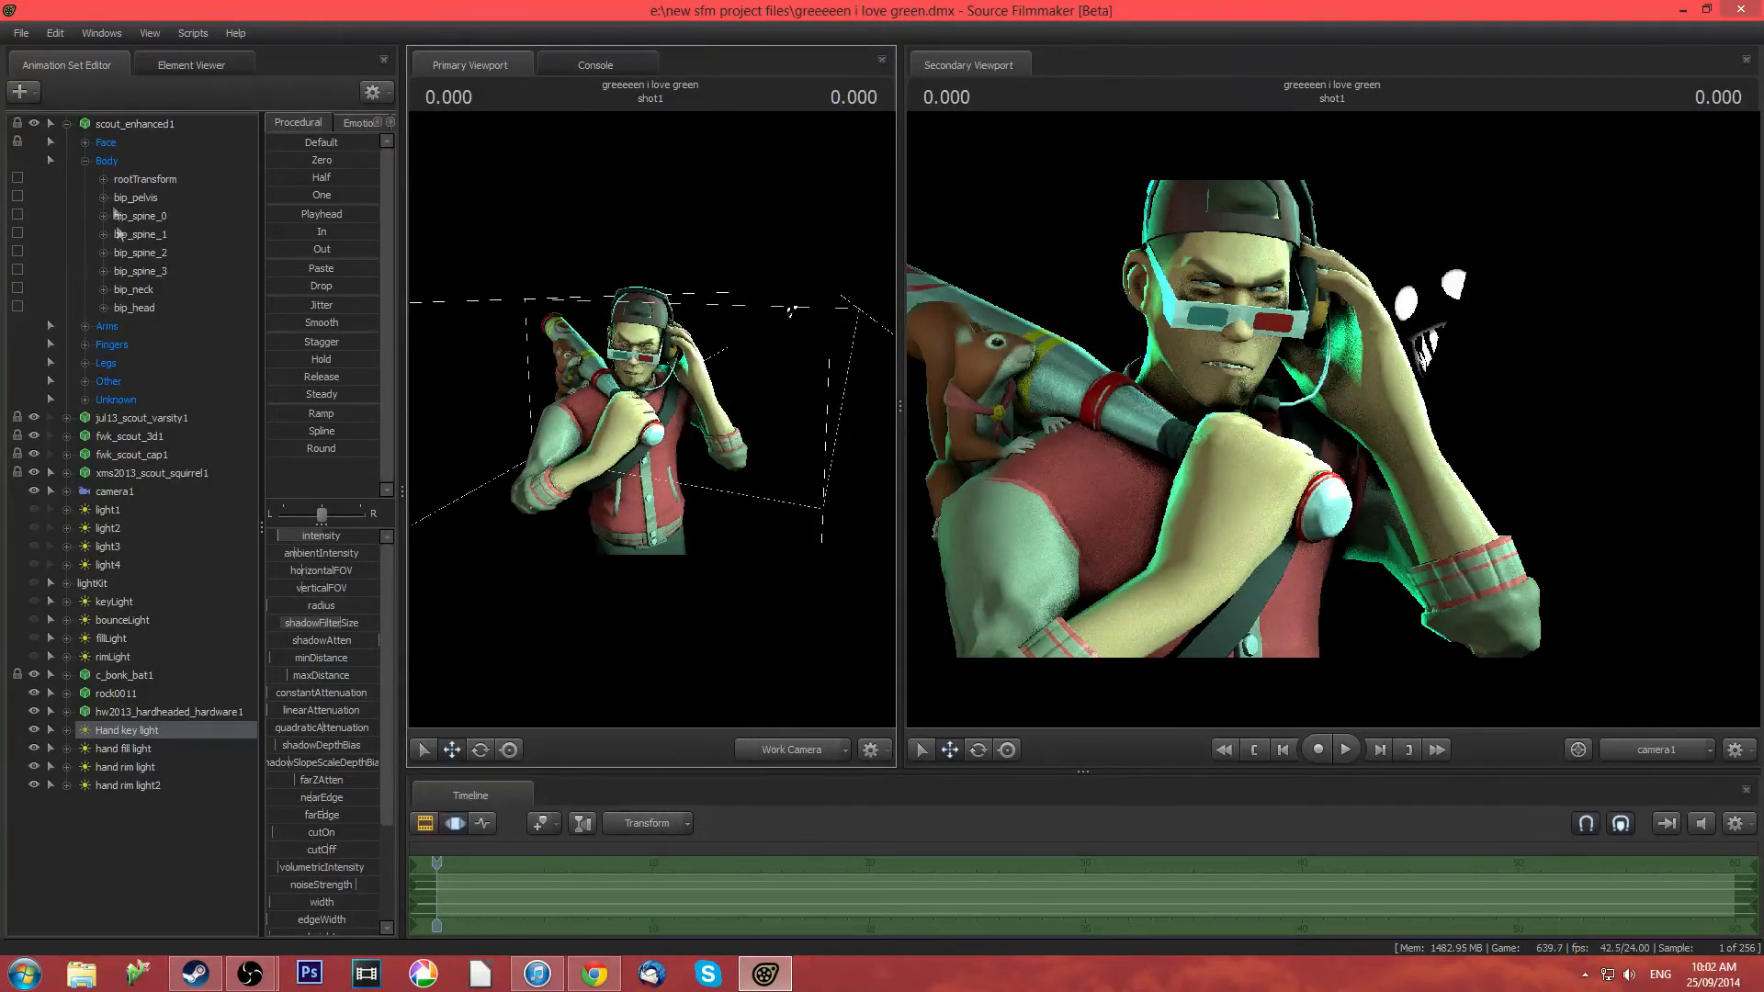
# Create an animation set for a new light and move the light close to the Scout
pyautogui.click(33, 93)
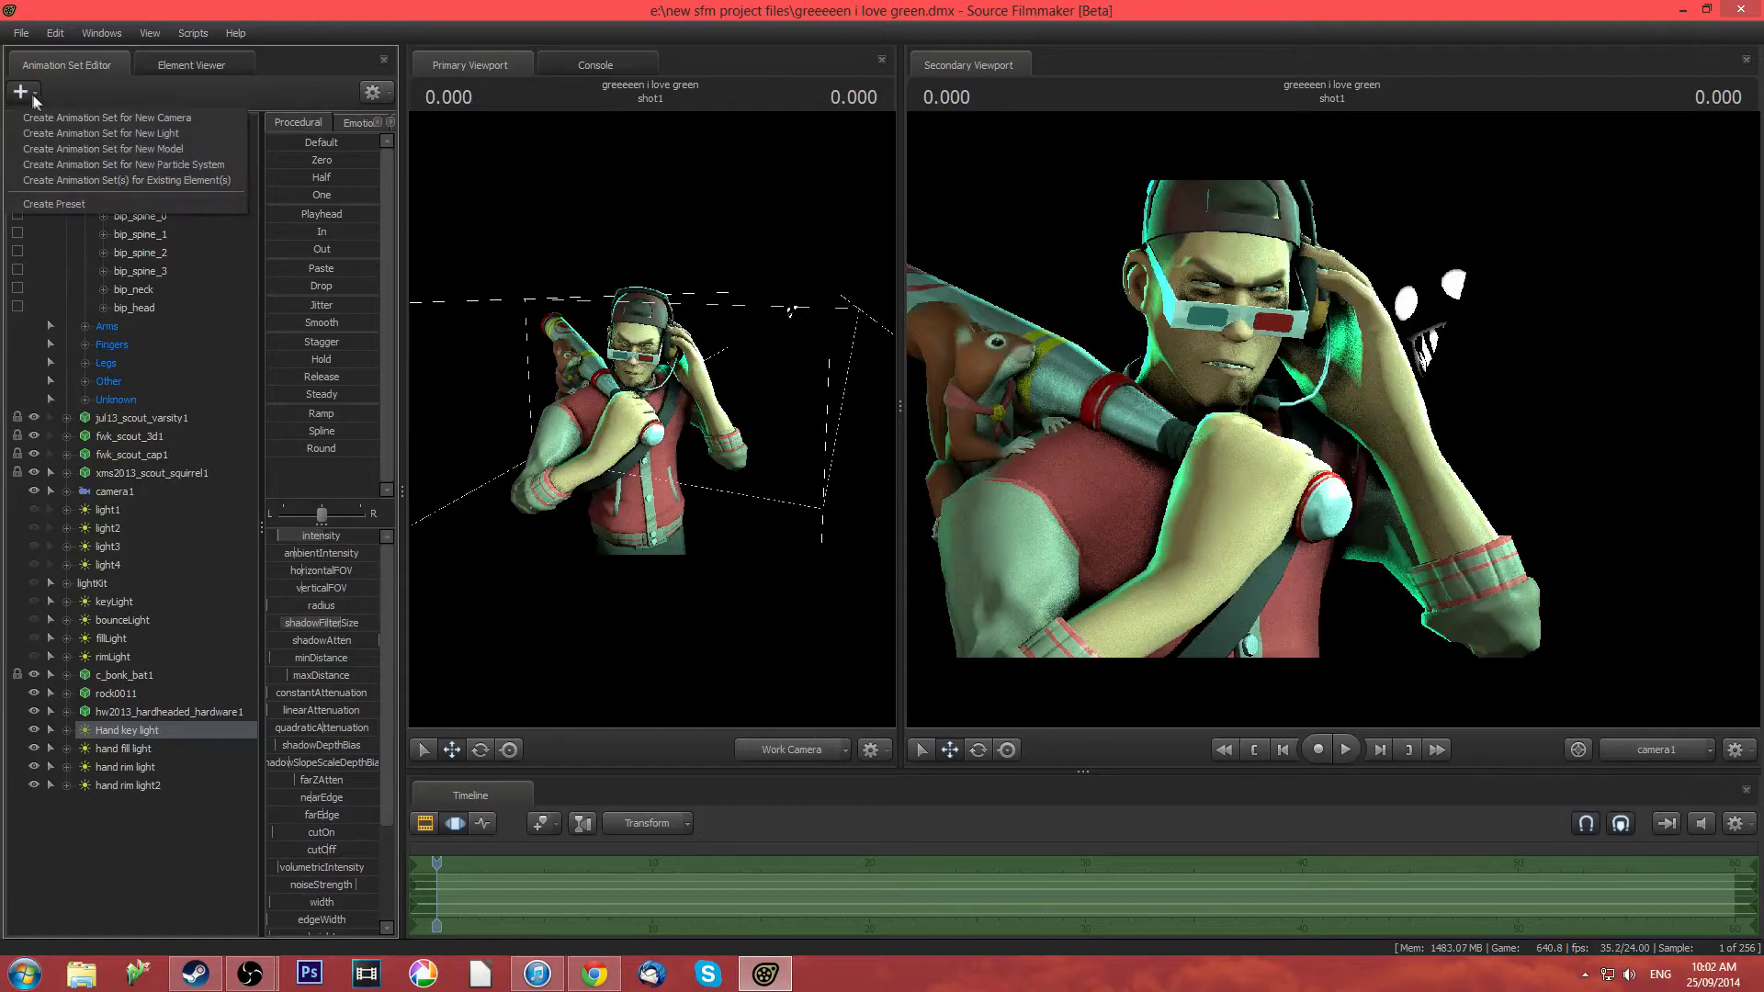
pyautogui.click(175, 134)
pyautogui.click(94, 806)
pyautogui.moveTo(756, 542); pyautogui.dragTo(520, 584)
pyautogui.press('s')
pyautogui.moveTo(485, 349); pyautogui.dragTo(787, 322)
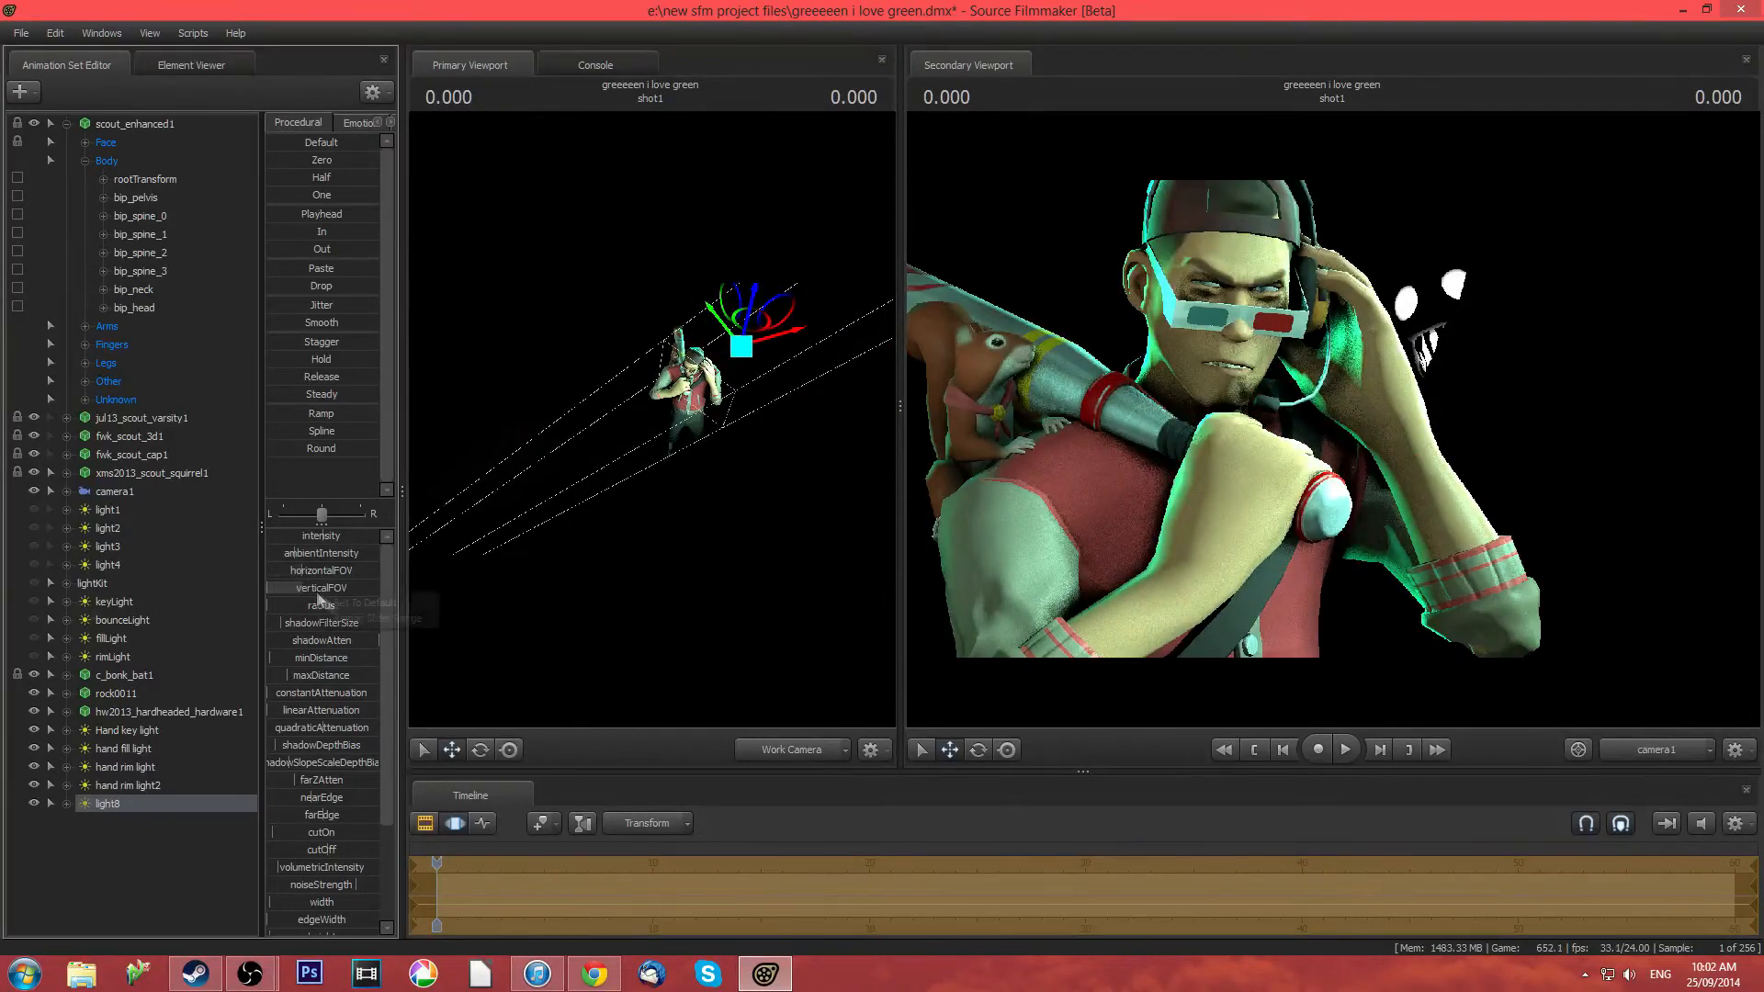
# Rename the new light's animation set to "BG Volum"
pyautogui.rightClick(125, 801)
pyautogui.click(224, 555)
pyautogui.write('BG Co')
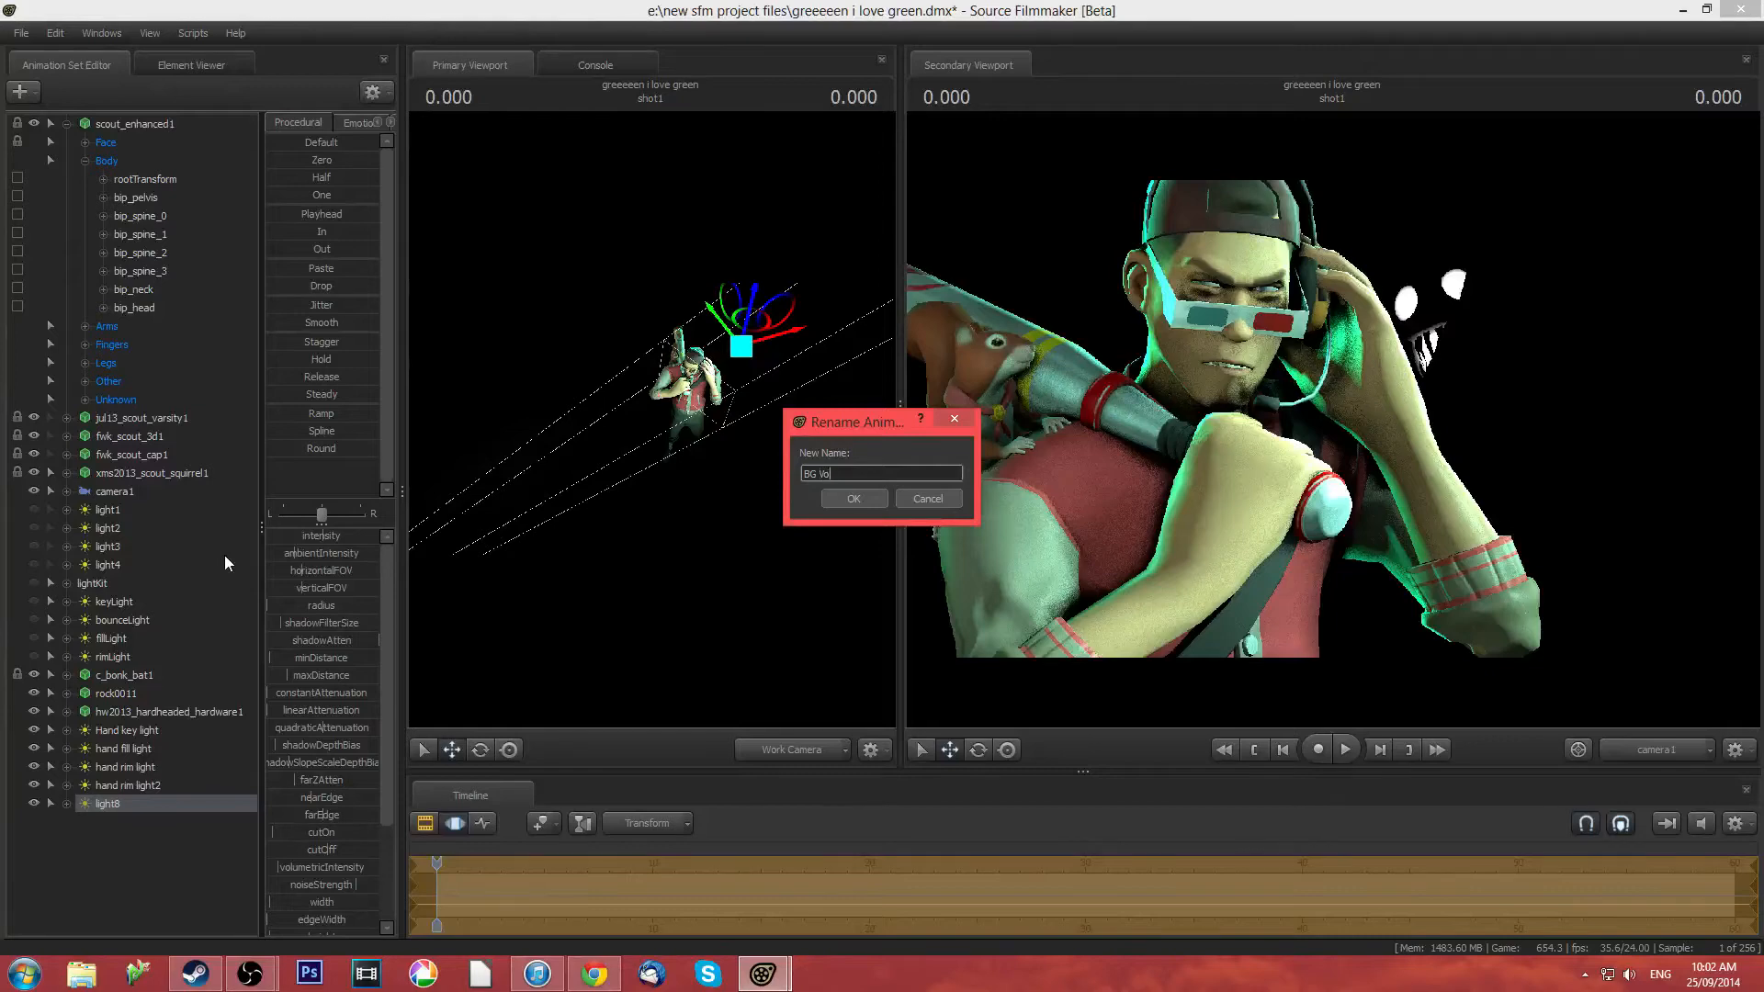
pyautogui.write('lum')
pyautogui.press('Return')
# Move the BG Volum light up and back behind the Scout so its volumetric beam shines toward him
pyautogui.press('w')
pyautogui.moveTo(667, 412); pyautogui.dragTo(635, 353)
pyautogui.press('s')
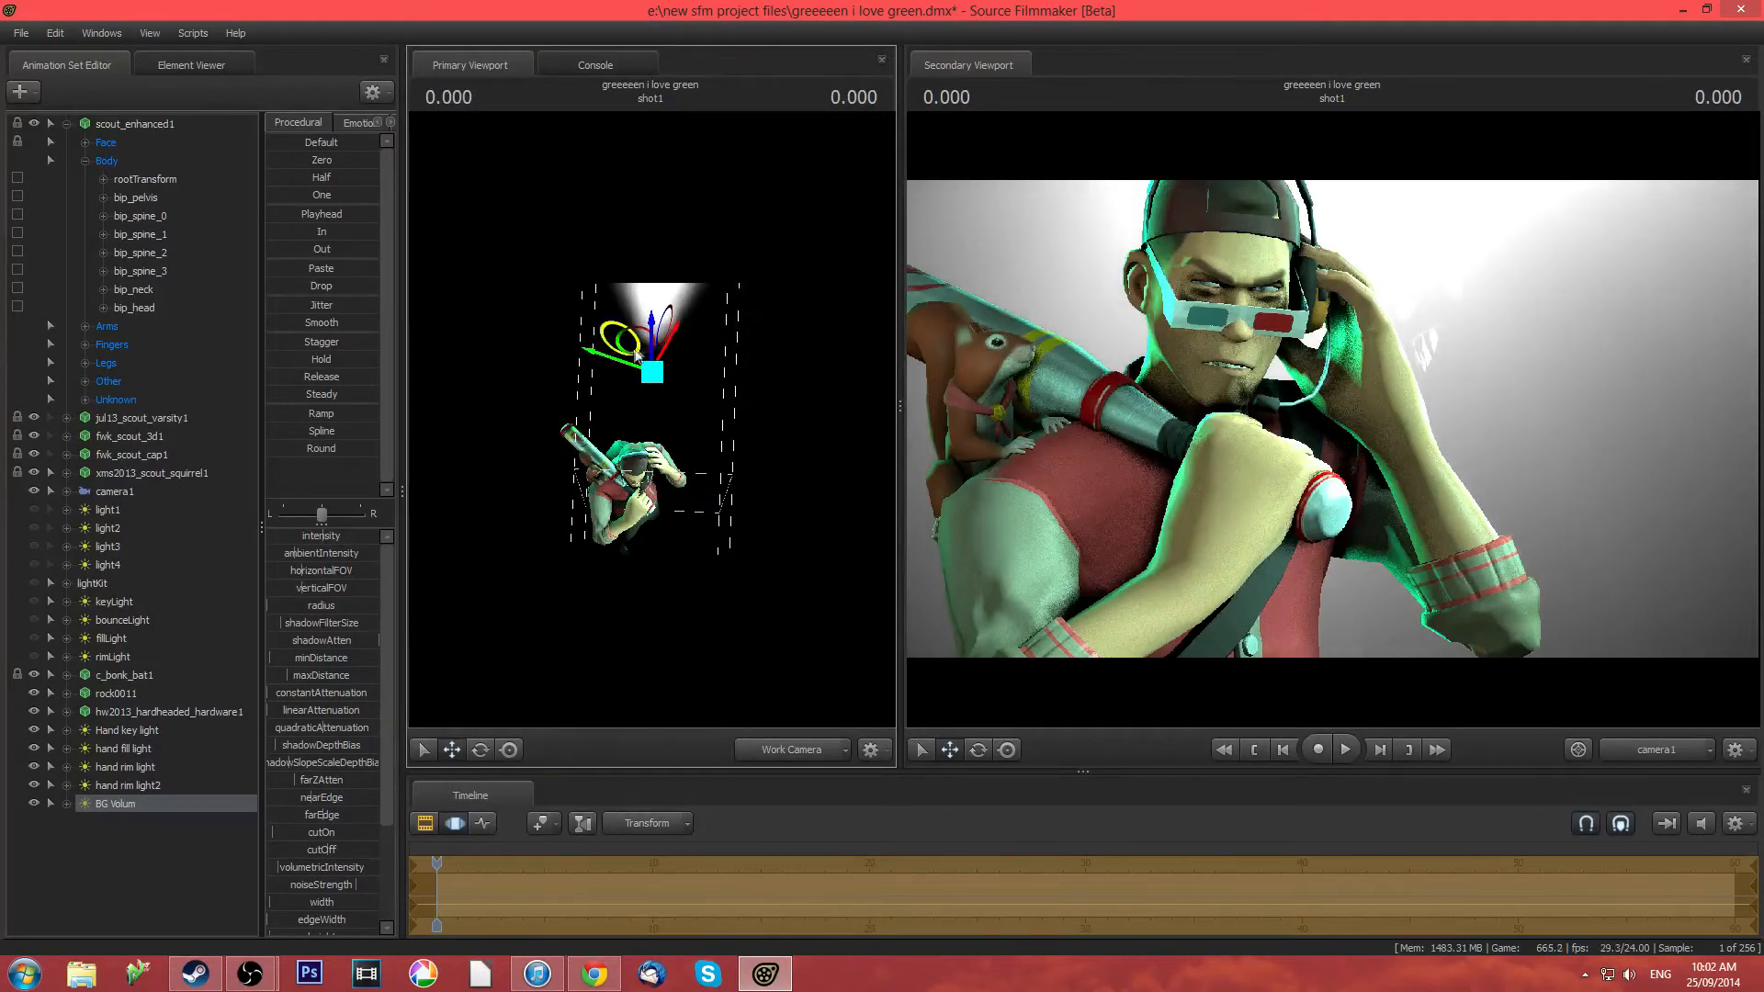
pyautogui.press('e')
pyautogui.moveTo(689, 423); pyautogui.dragTo(615, 365)
pyautogui.press('w')
pyautogui.moveTo(659, 358); pyautogui.dragTo(642, 266)
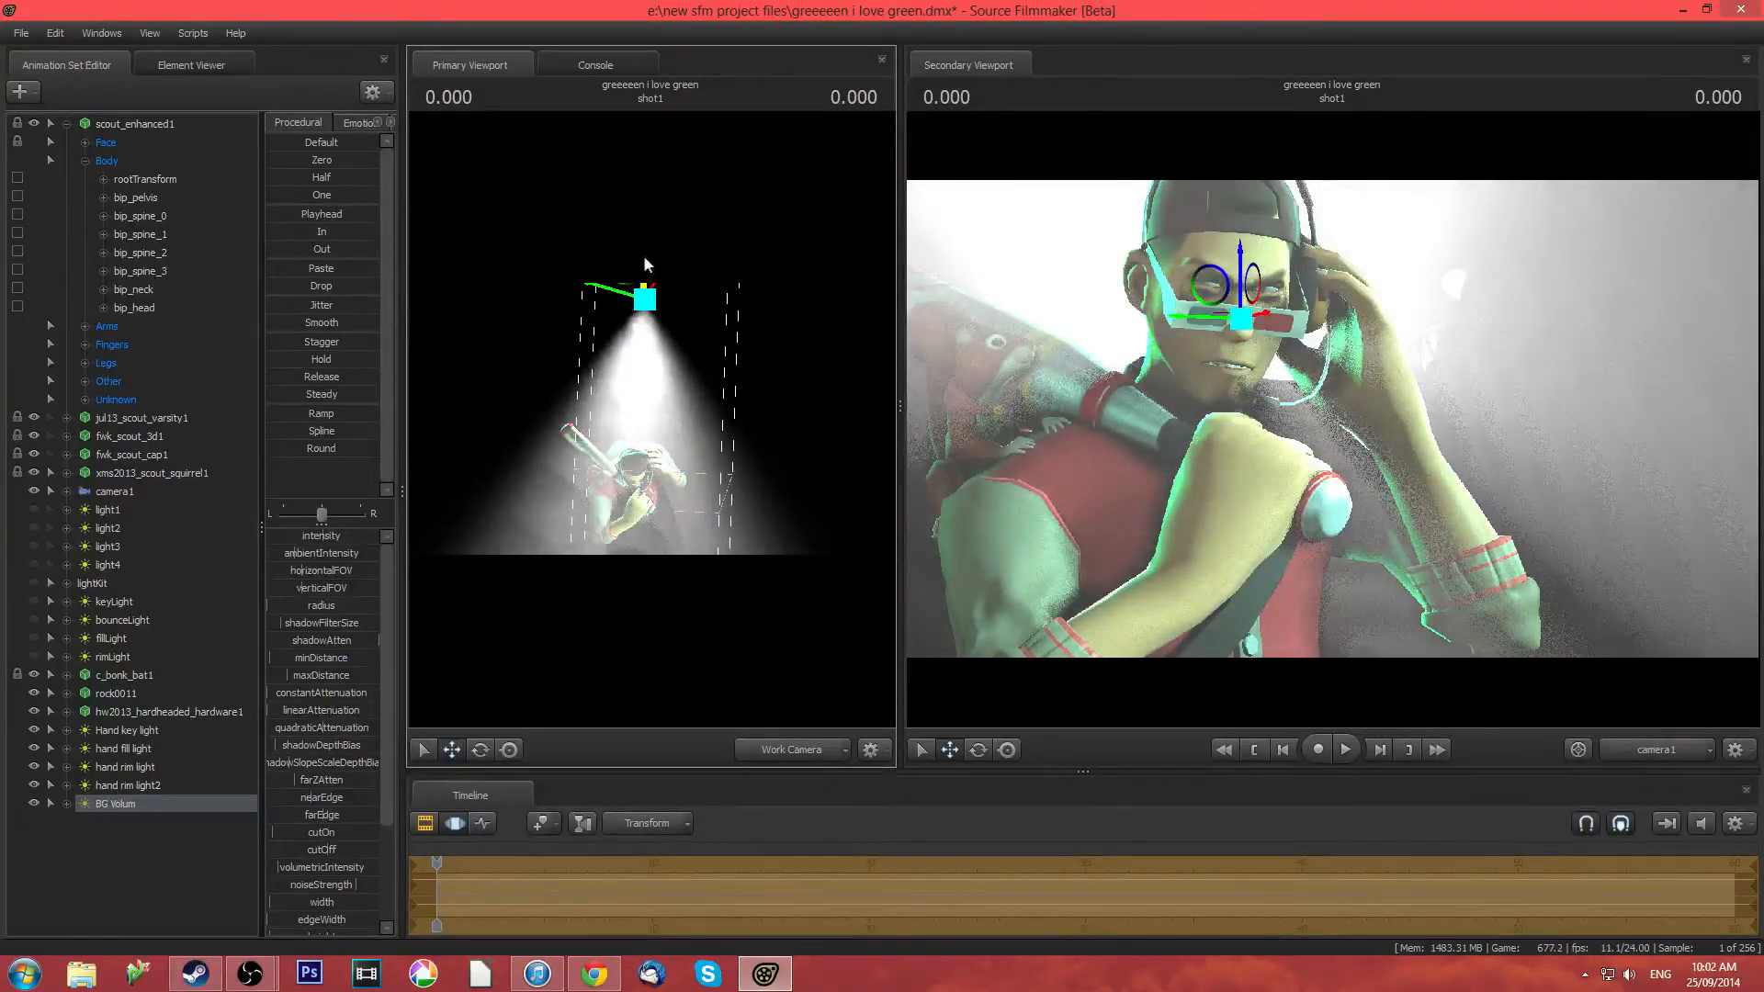
# Lower the BG Volum light and shift it behind the Scout toward his bat side
pyautogui.moveTo(728, 347); pyautogui.dragTo(713, 289)
pyautogui.moveTo(650, 419)
pyautogui.mouseDown()
pyautogui.moveTo(650, 450)
pyautogui.moveTo(651, 420)
pyautogui.mouseUp()
pyautogui.moveTo(671, 299); pyautogui.dragTo(673, 317)
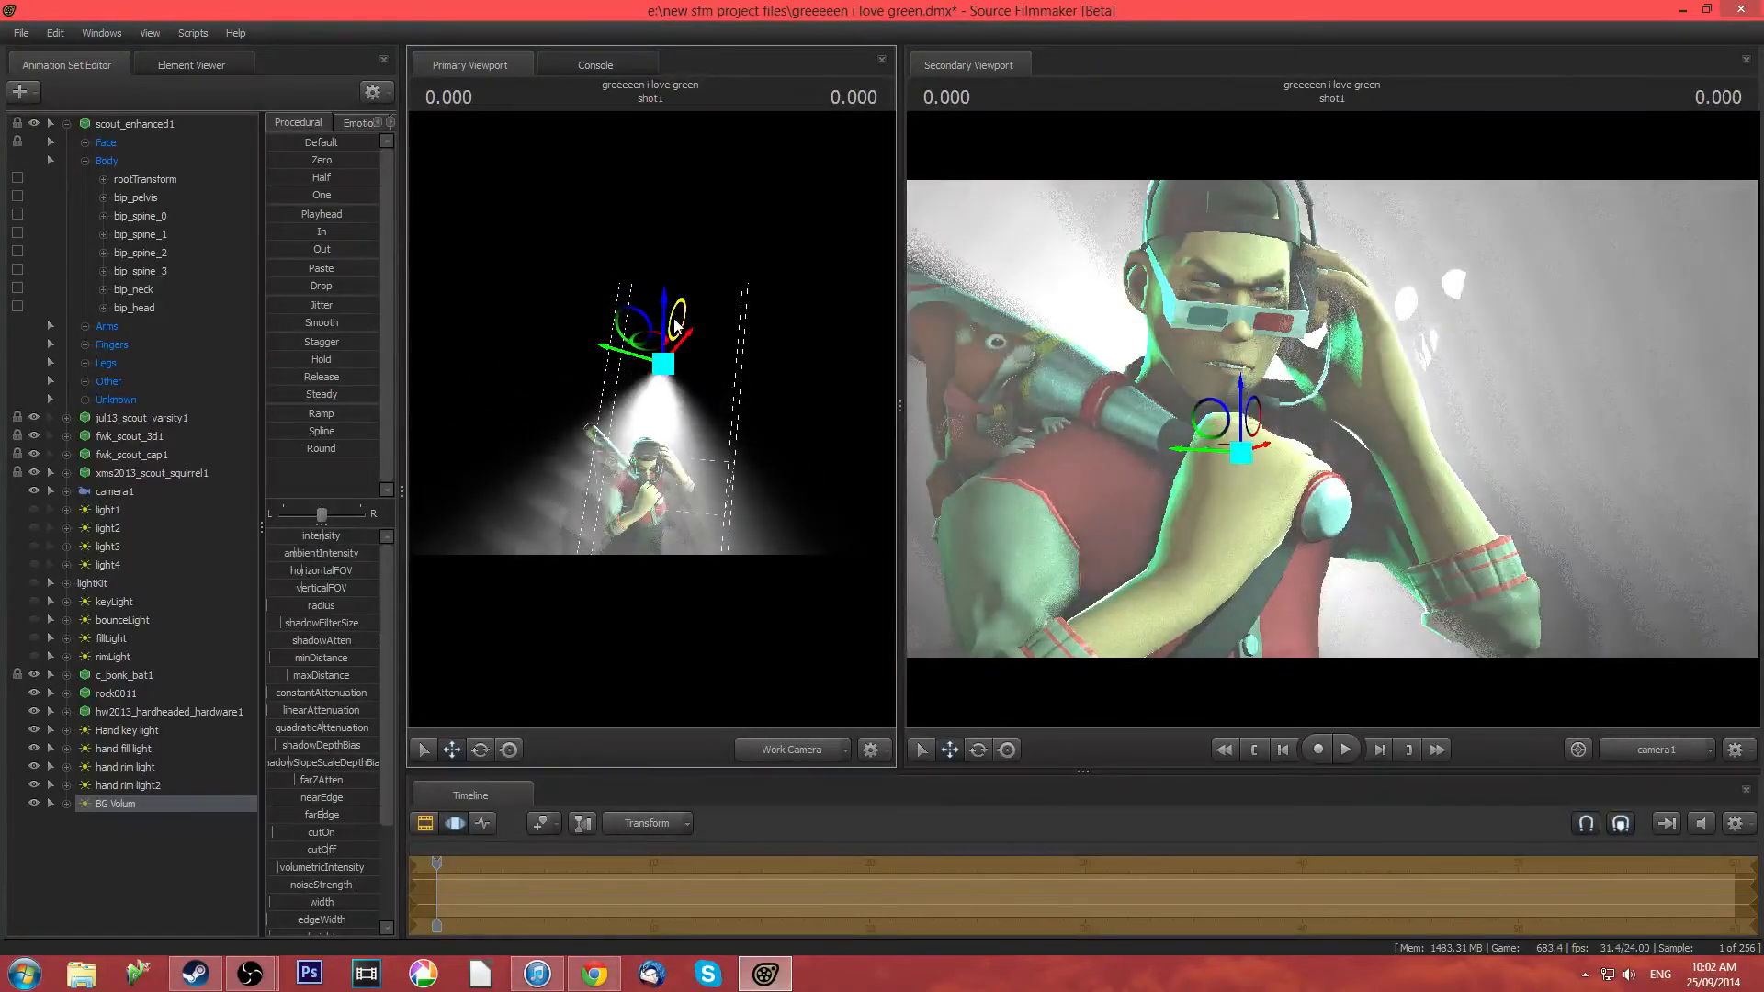
pyautogui.moveTo(670, 333); pyautogui.dragTo(639, 400)
pyautogui.press('e')
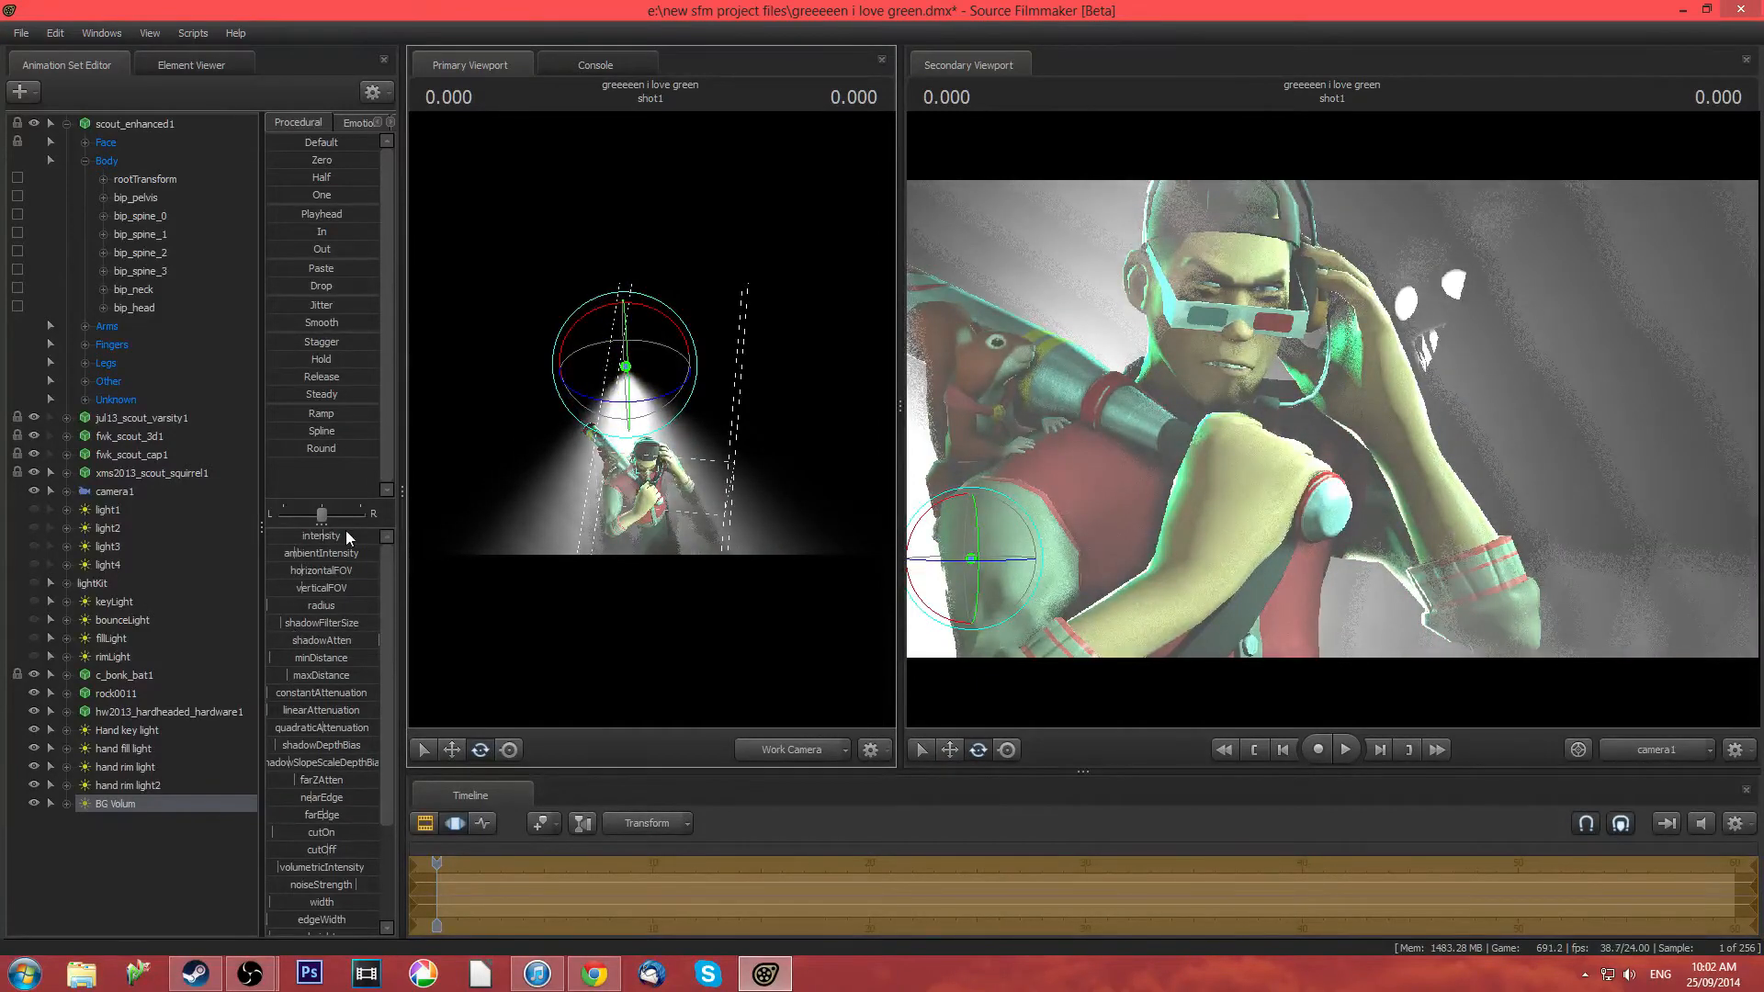
# Lower the BG Volum light's intensity and widen the work camera viewport to inspect the beam from the side
pyautogui.moveTo(351, 537)
pyautogui.mouseDown()
pyautogui.moveTo(298, 537)
pyautogui.moveTo(325, 533)
pyautogui.mouseUp()
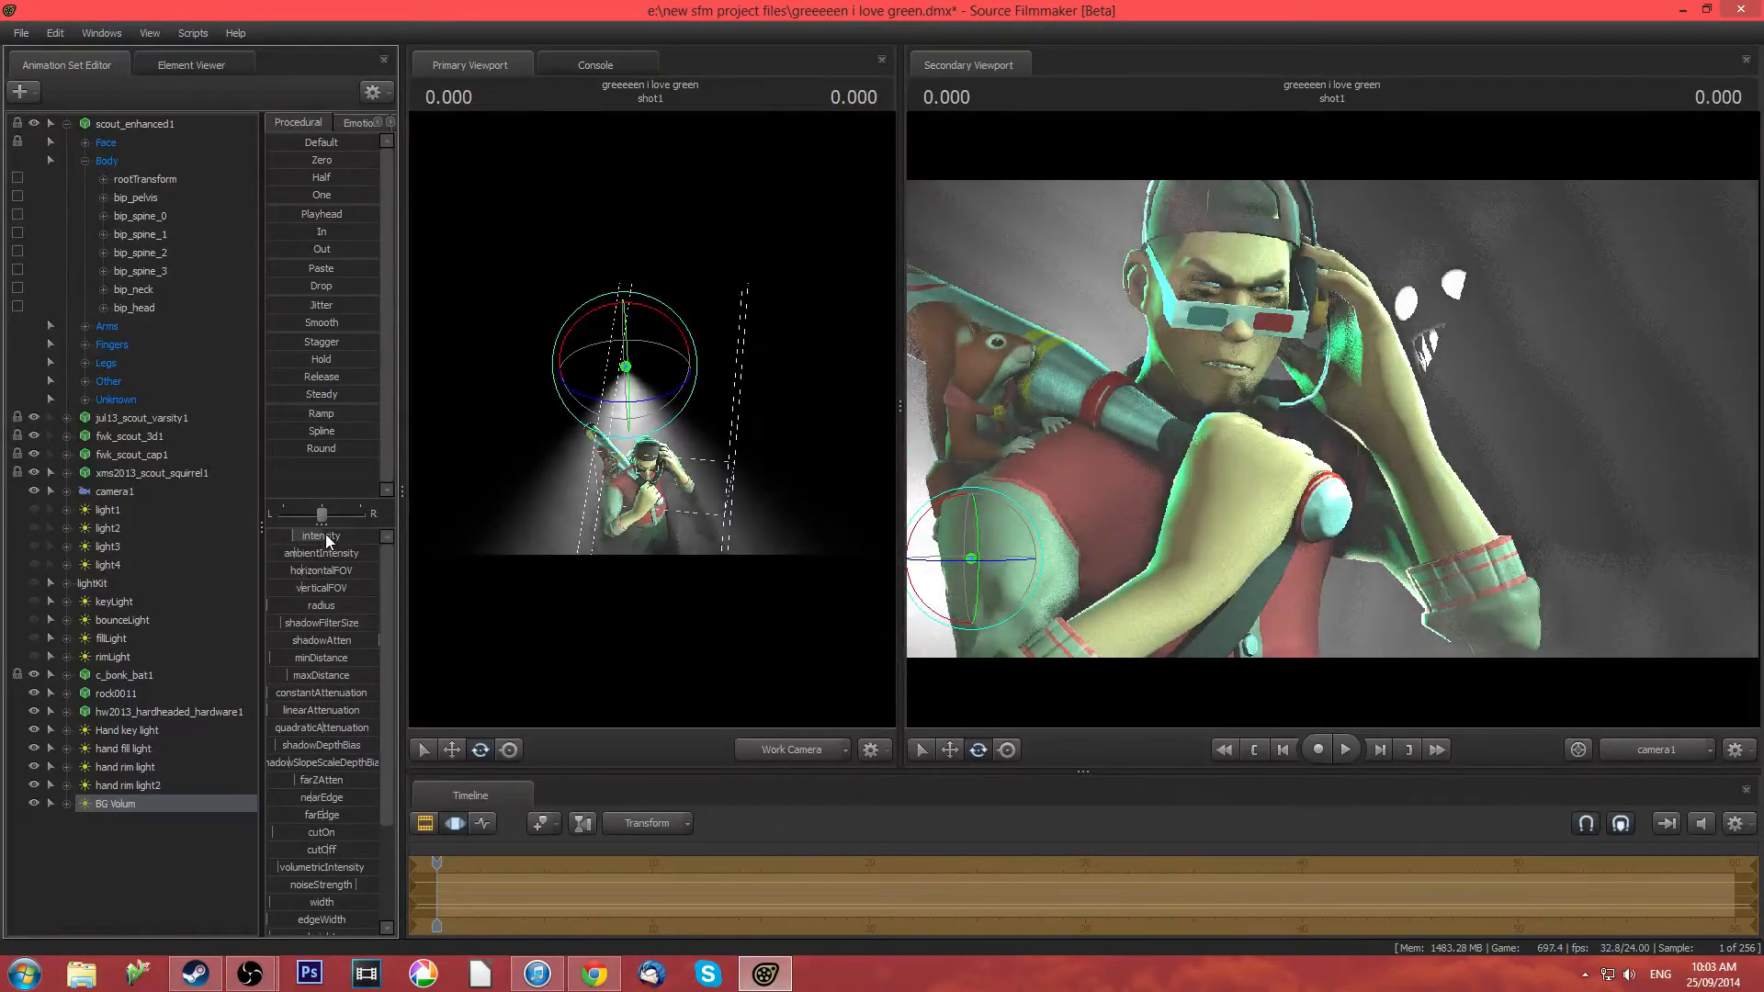
pyautogui.press('w')
pyautogui.moveTo(651, 417)
pyautogui.mouseDown()
pyautogui.moveTo(670, 450)
pyautogui.moveTo(656, 464)
pyautogui.moveTo(631, 431)
pyautogui.moveTo(641, 416)
pyautogui.mouseUp()
pyautogui.press('s')
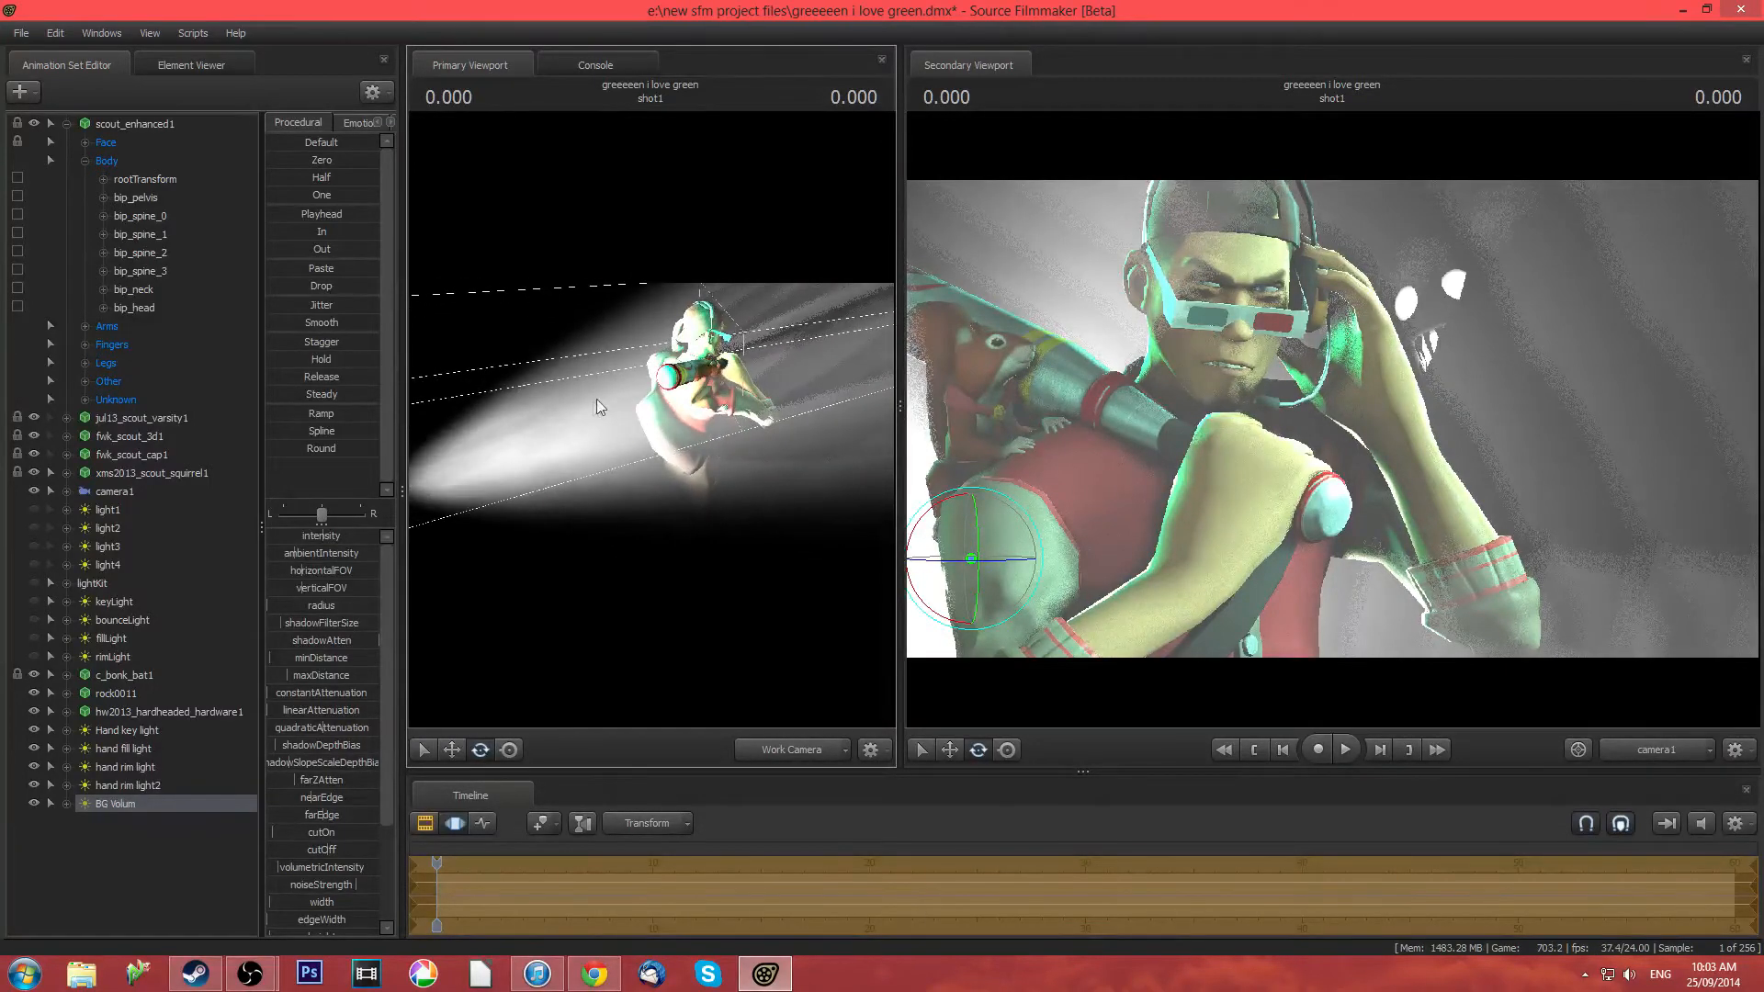
pyautogui.moveTo(516, 479); pyautogui.dragTo(597, 445)
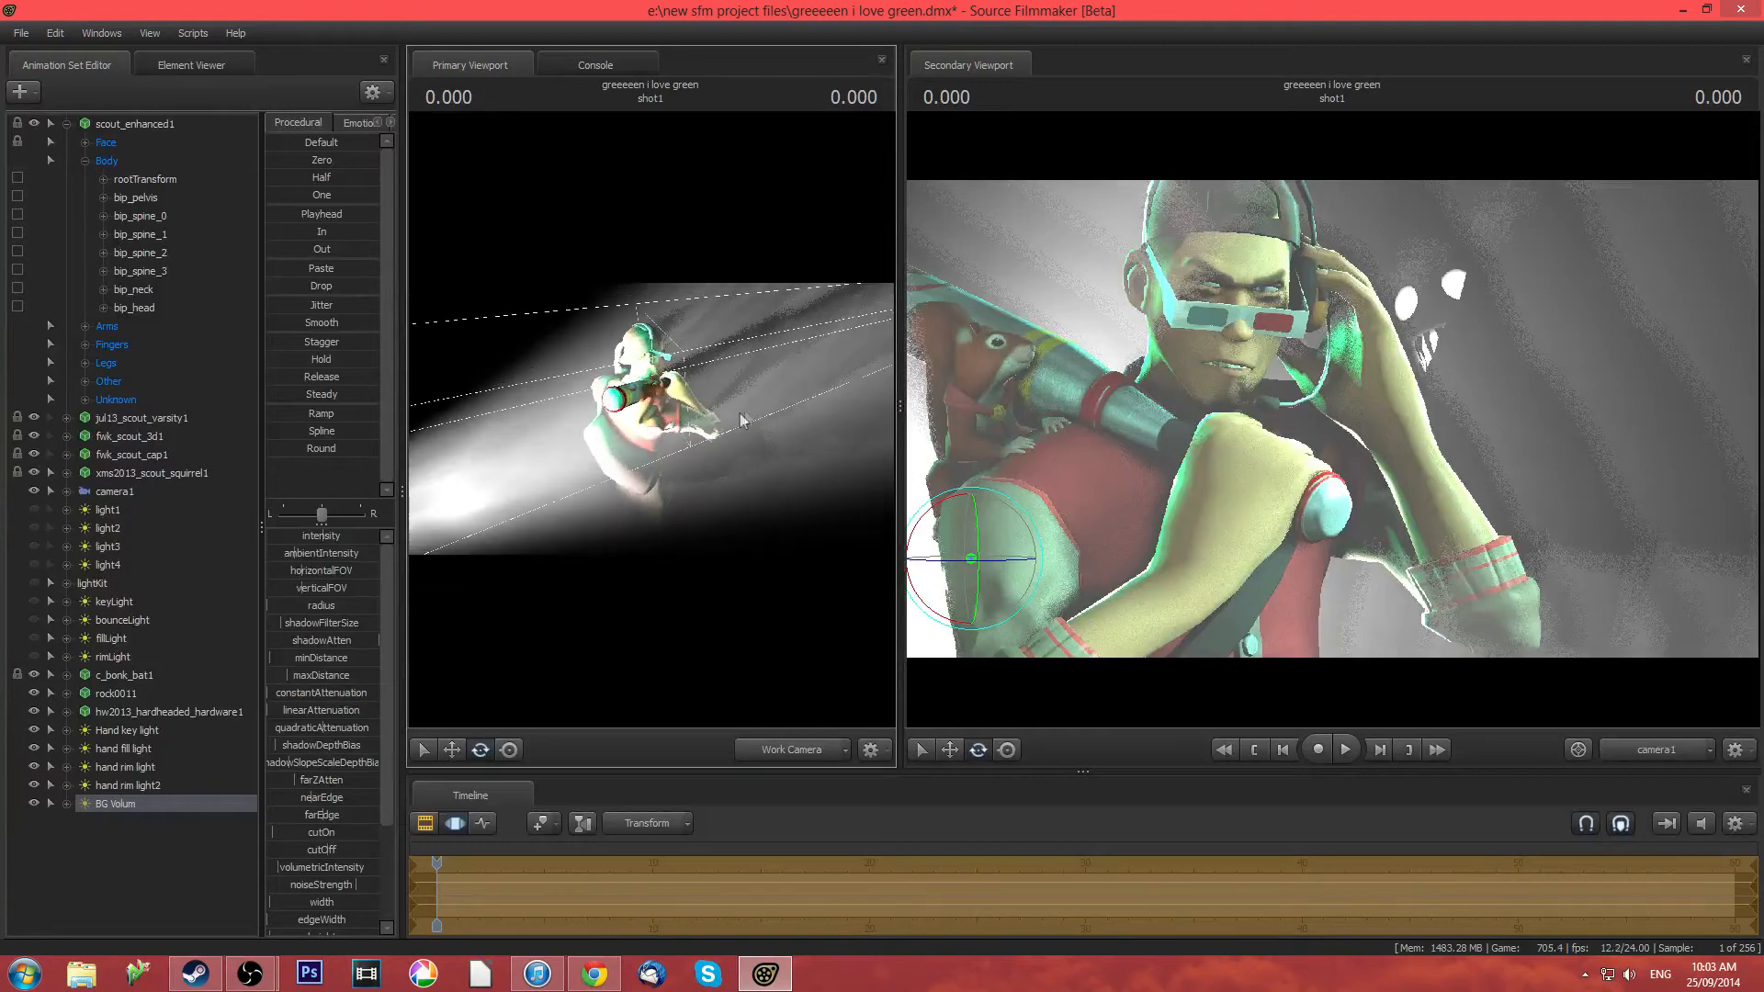
pyautogui.moveTo(895, 406); pyautogui.dragTo(1168, 406)
# Lower the BG Volum light's volumetricIntensity to make the beam faint, and check it around the Scout
pyautogui.scroll(-3, 309, 732)
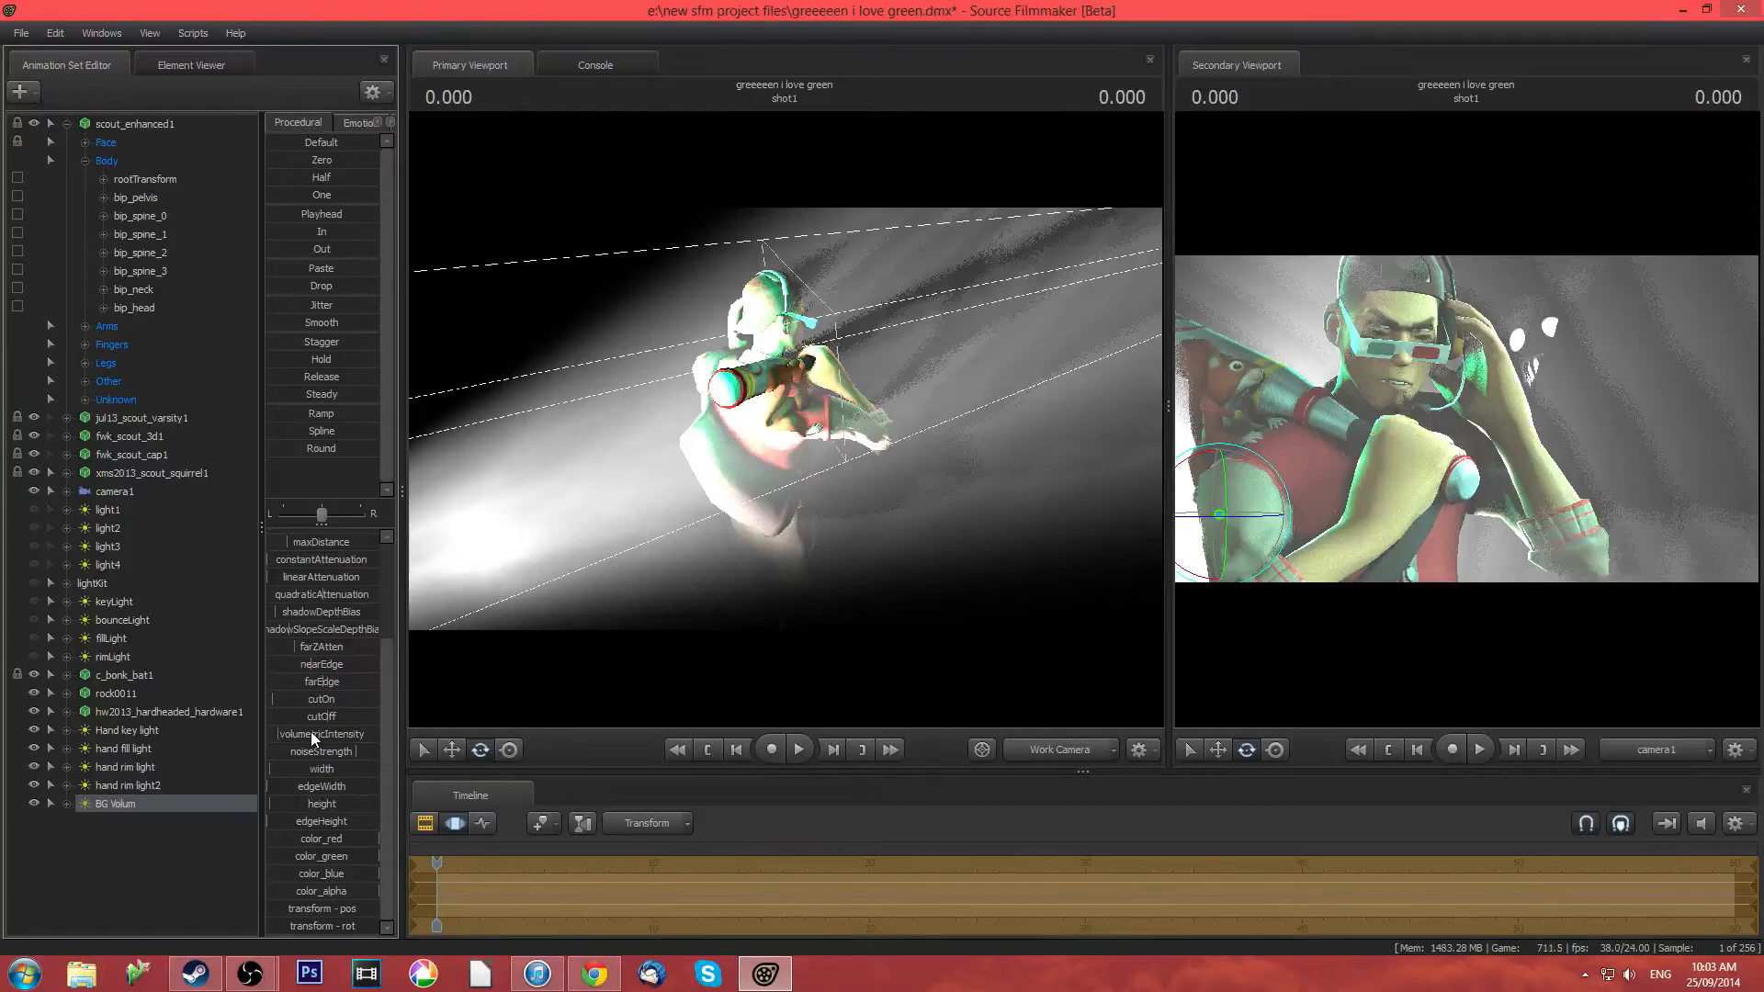
pyautogui.moveTo(280, 734)
pyautogui.mouseDown()
pyautogui.moveTo(318, 734)
pyautogui.moveTo(274, 734)
pyautogui.mouseUp()
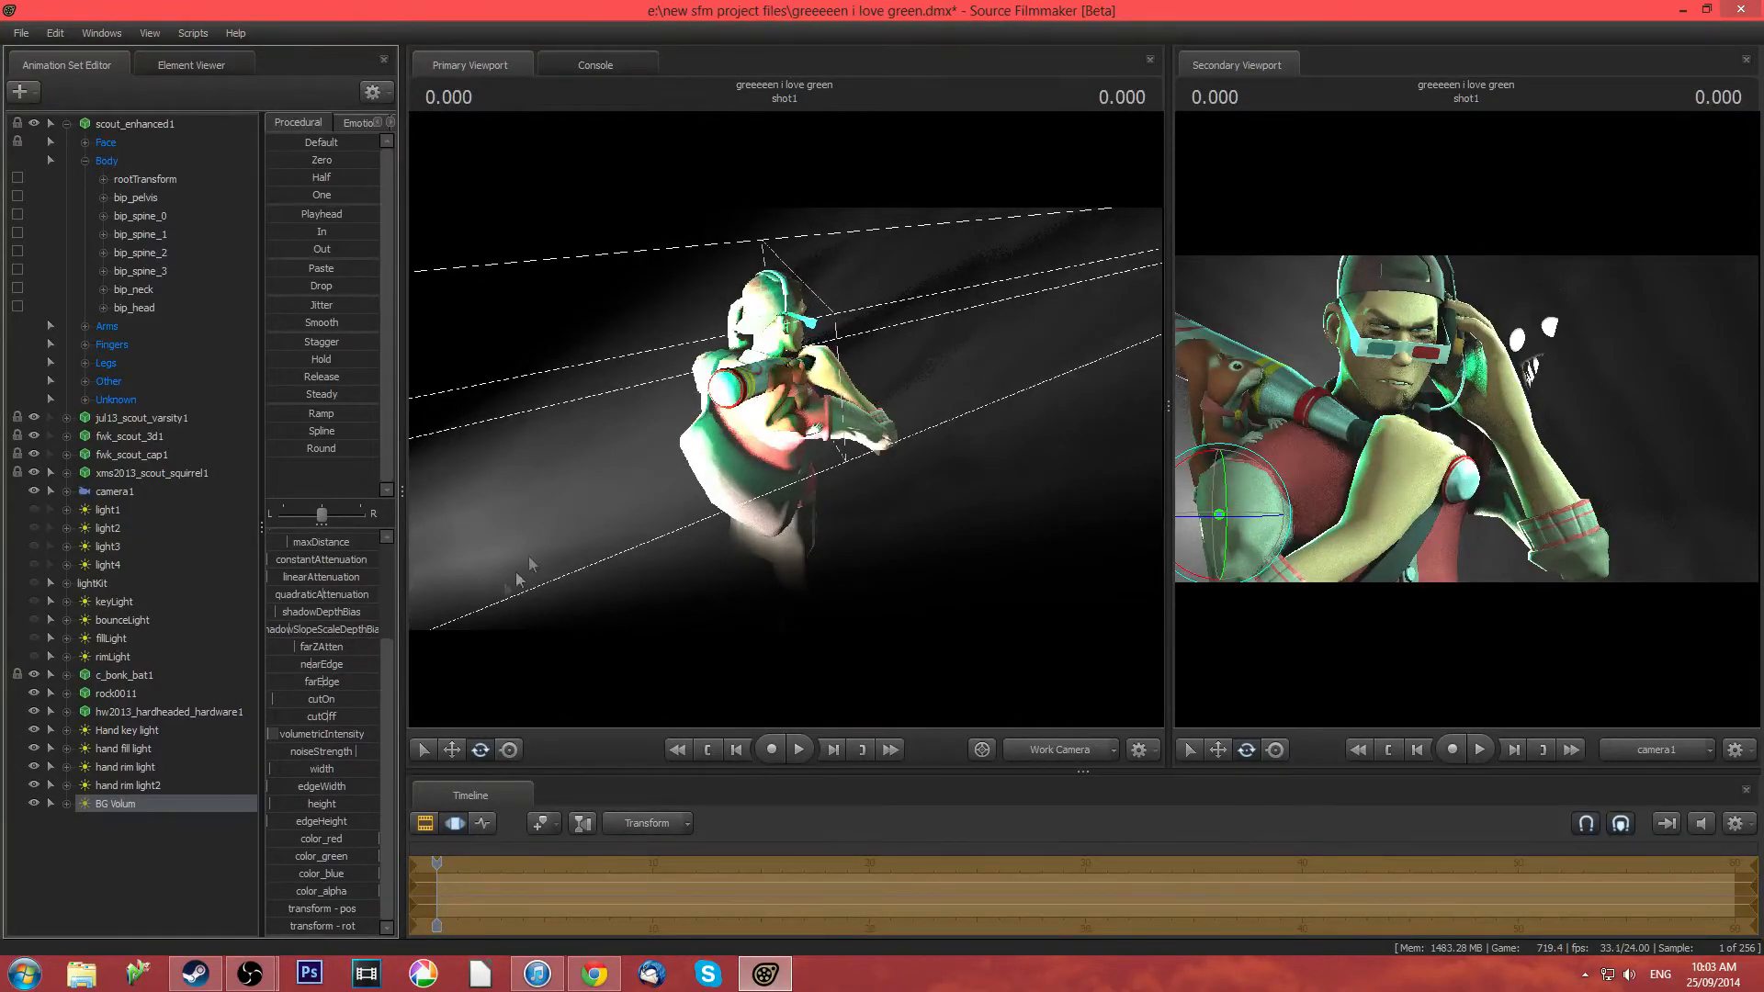
pyautogui.moveTo(602, 488); pyautogui.dragTo(477, 486)
pyautogui.moveTo(786, 459); pyautogui.dragTo(817, 464)
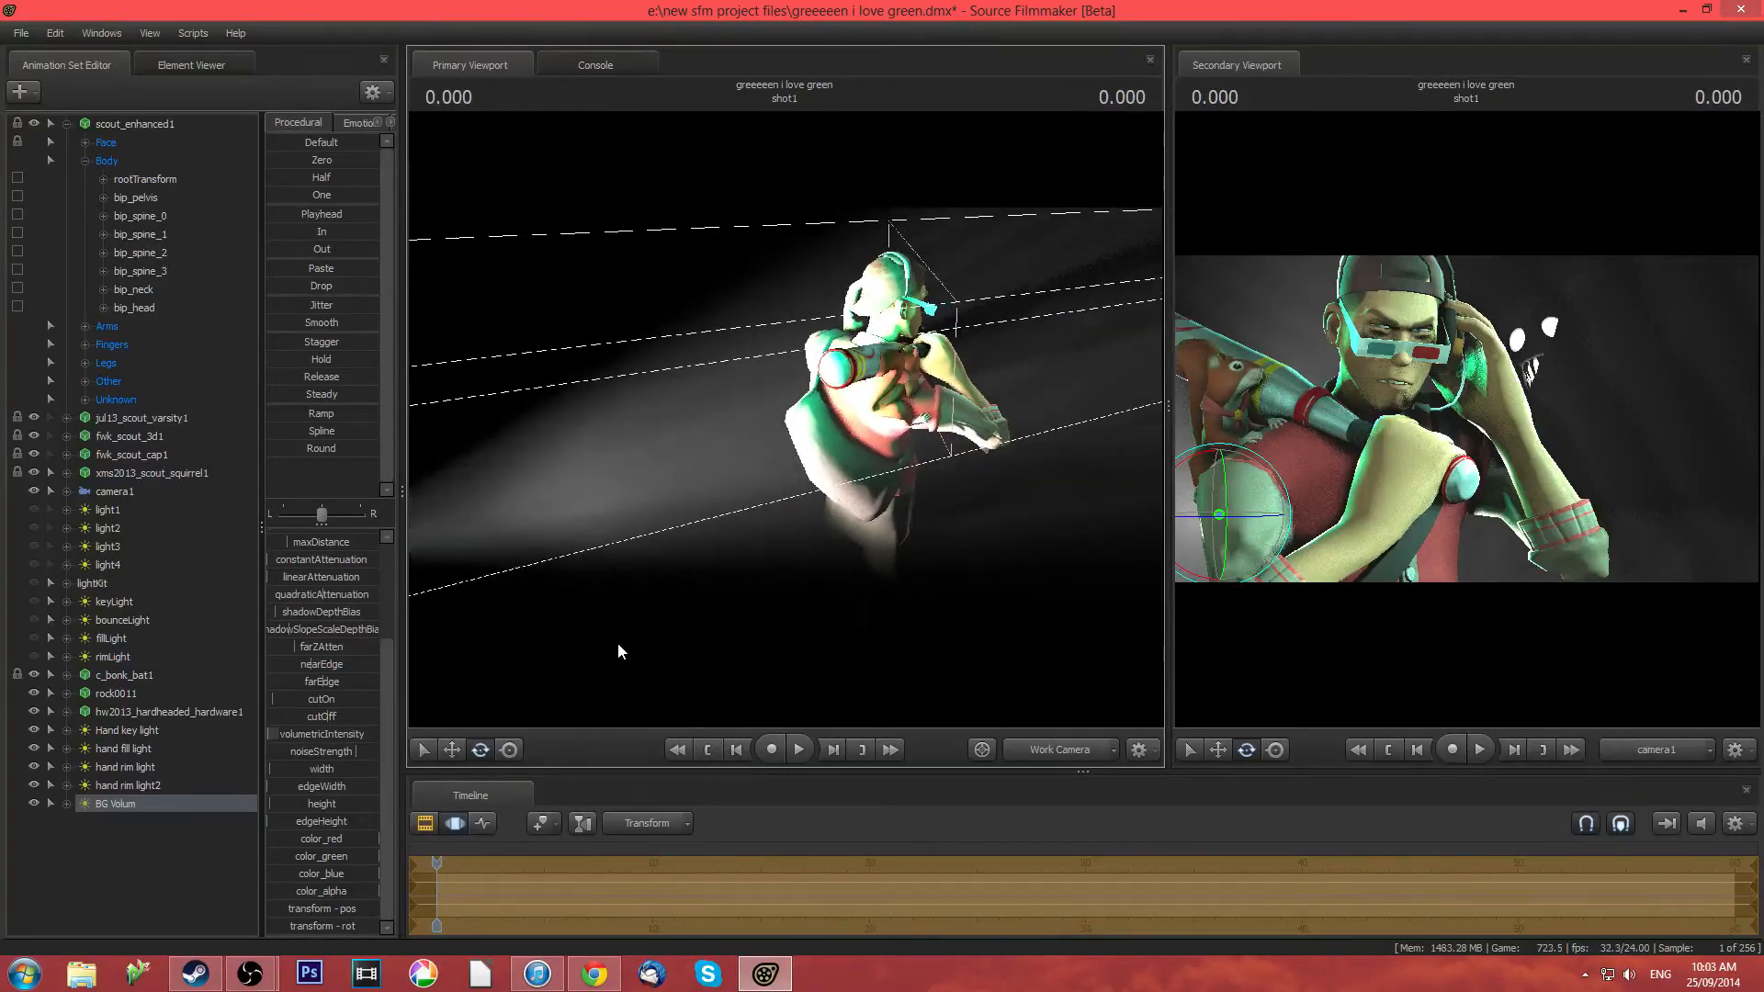
# Fine-tune the BG Volum light's intensity by testing a higher value and lowering it to a moderate level
pyautogui.scroll(3, 348, 714)
pyautogui.moveTo(338, 536); pyautogui.dragTo(353, 536)
pyautogui.moveTo(553, 498)
pyautogui.mouseDown()
pyautogui.moveTo(496, 496)
pyautogui.moveTo(553, 498)
pyautogui.mouseUp()
pyautogui.moveTo(349, 536)
pyautogui.mouseDown()
pyautogui.moveTo(286, 537)
pyautogui.moveTo(307, 537)
pyautogui.mouseUp()
pyautogui.moveTo(548, 432)
pyautogui.mouseDown()
pyautogui.moveTo(486, 532)
pyautogui.moveTo(410, 753)
pyautogui.mouseUp()
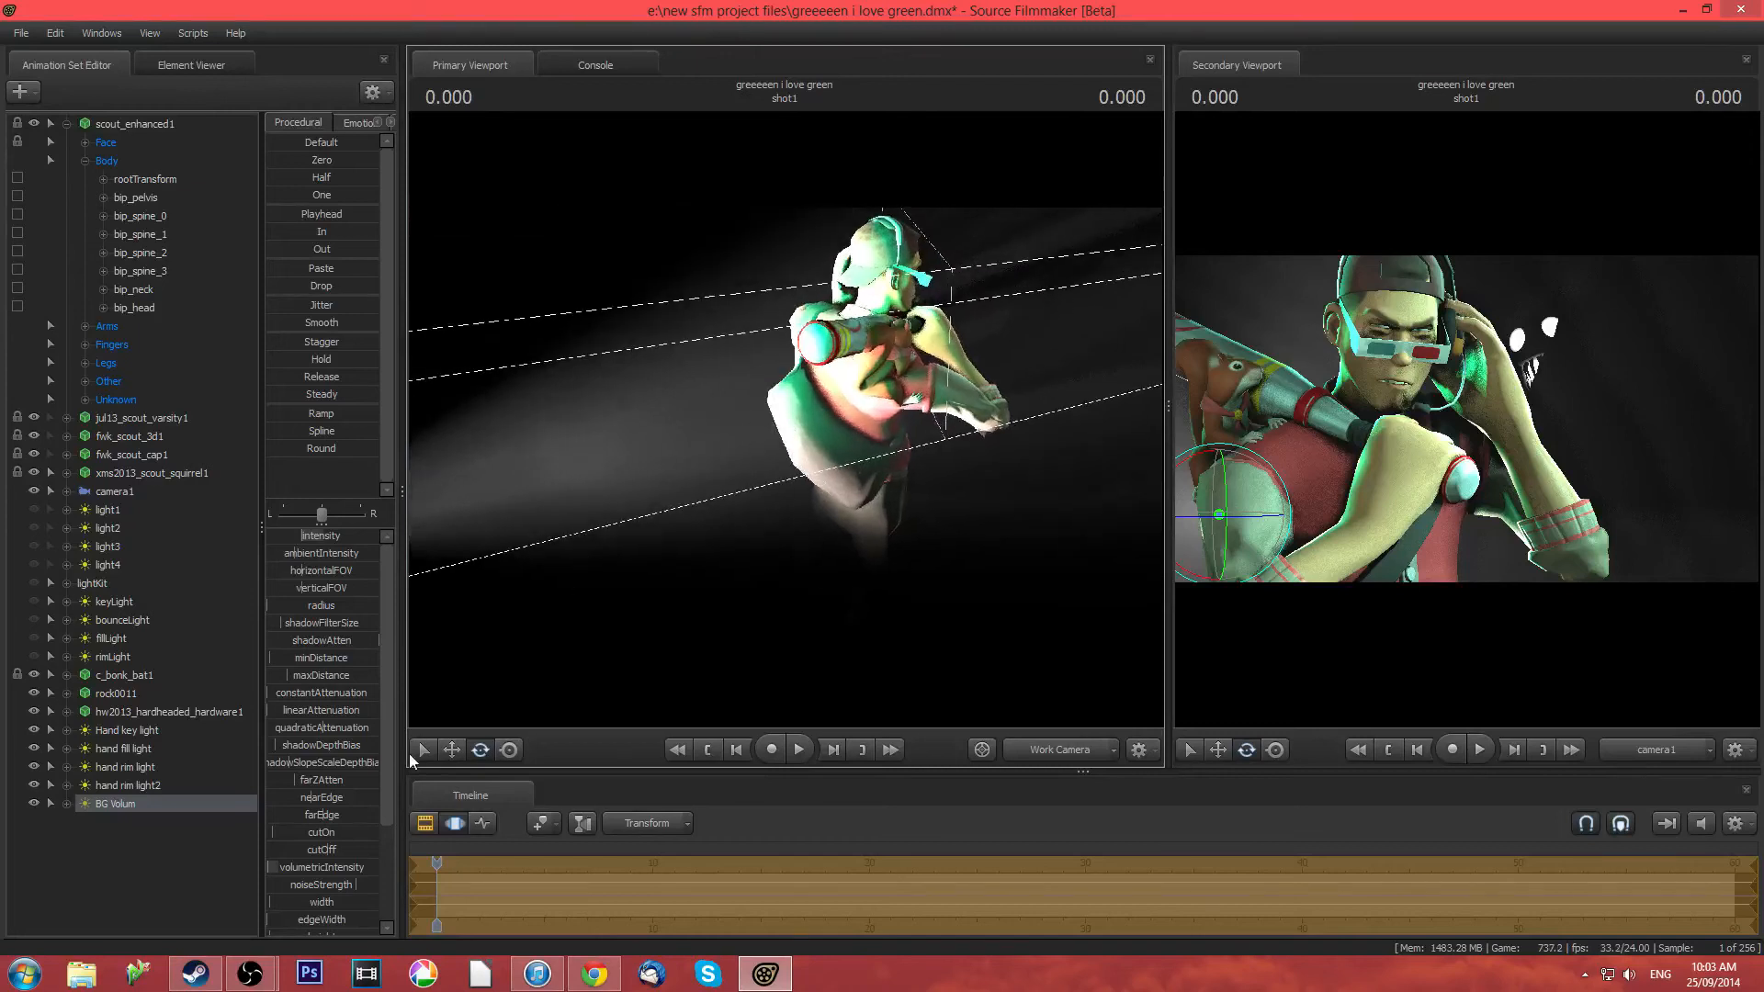
# Tint the BG Volum light green by lowering its color_red and slightly lowering its color_blue, and save the session
pyautogui.scroll(-3, 344, 781)
pyautogui.moveTo(632, 478); pyautogui.dragTo(645, 470)
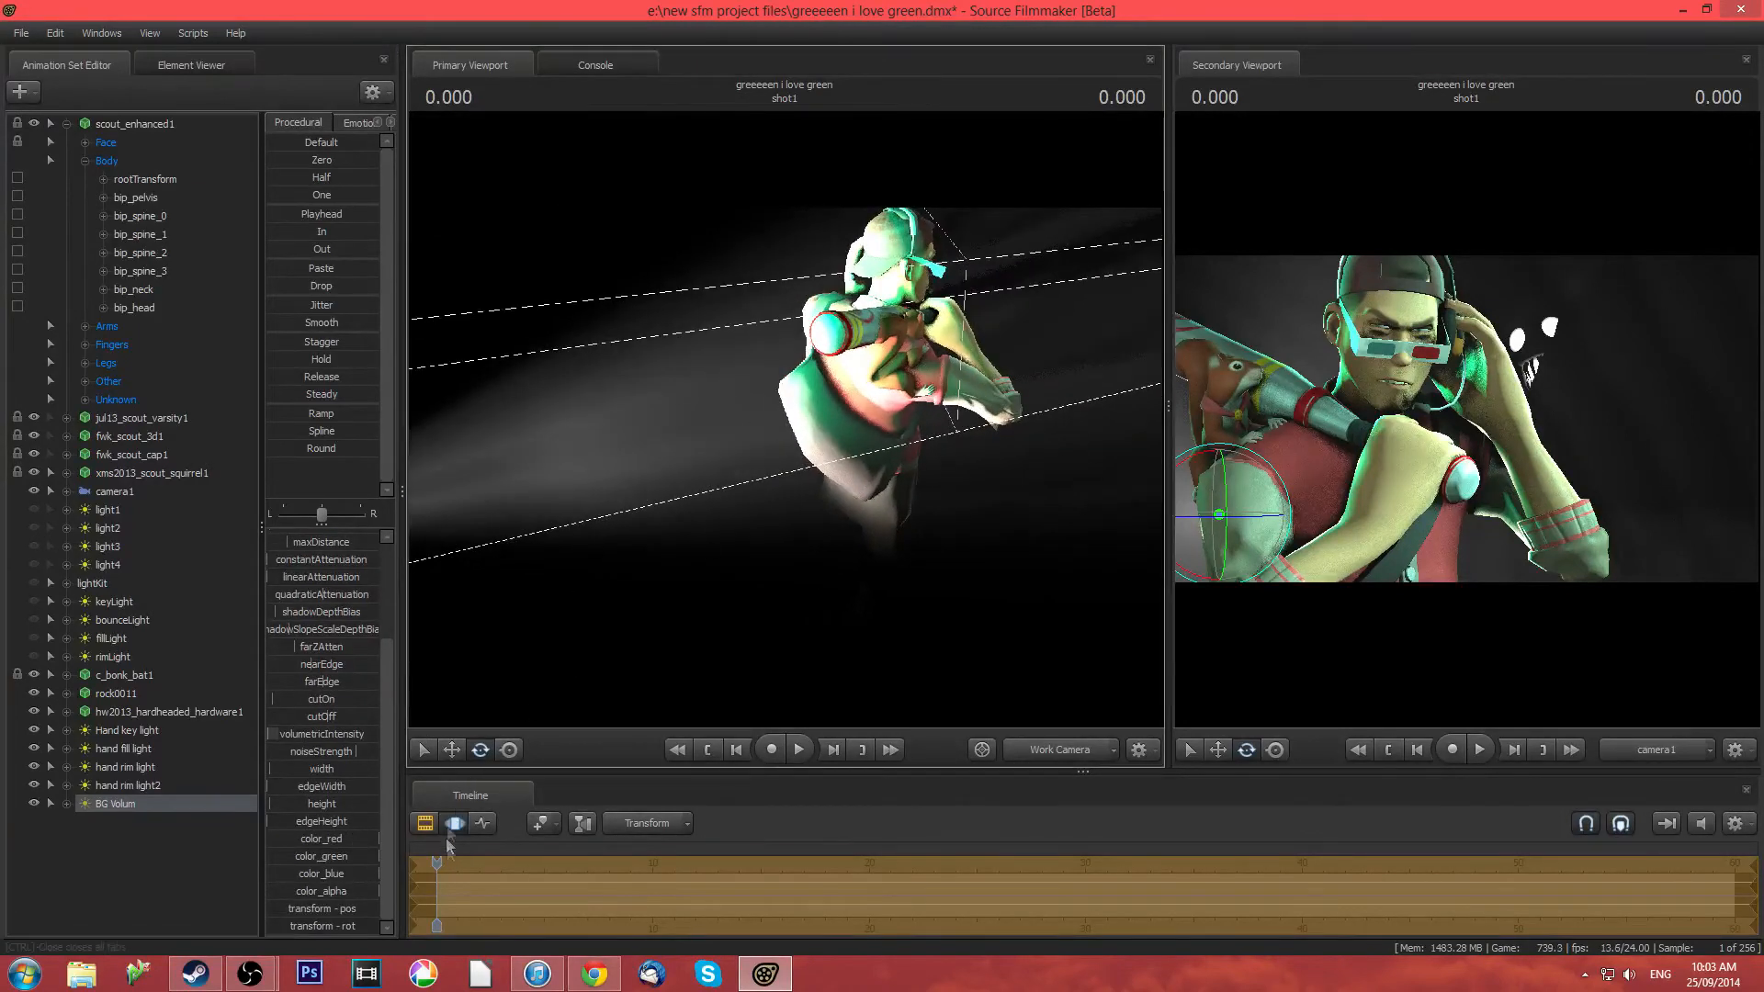
pyautogui.moveTo(345, 835)
pyautogui.mouseDown()
pyautogui.moveTo(315, 834)
pyautogui.moveTo(323, 875)
pyautogui.moveTo(296, 875)
pyautogui.mouseUp()
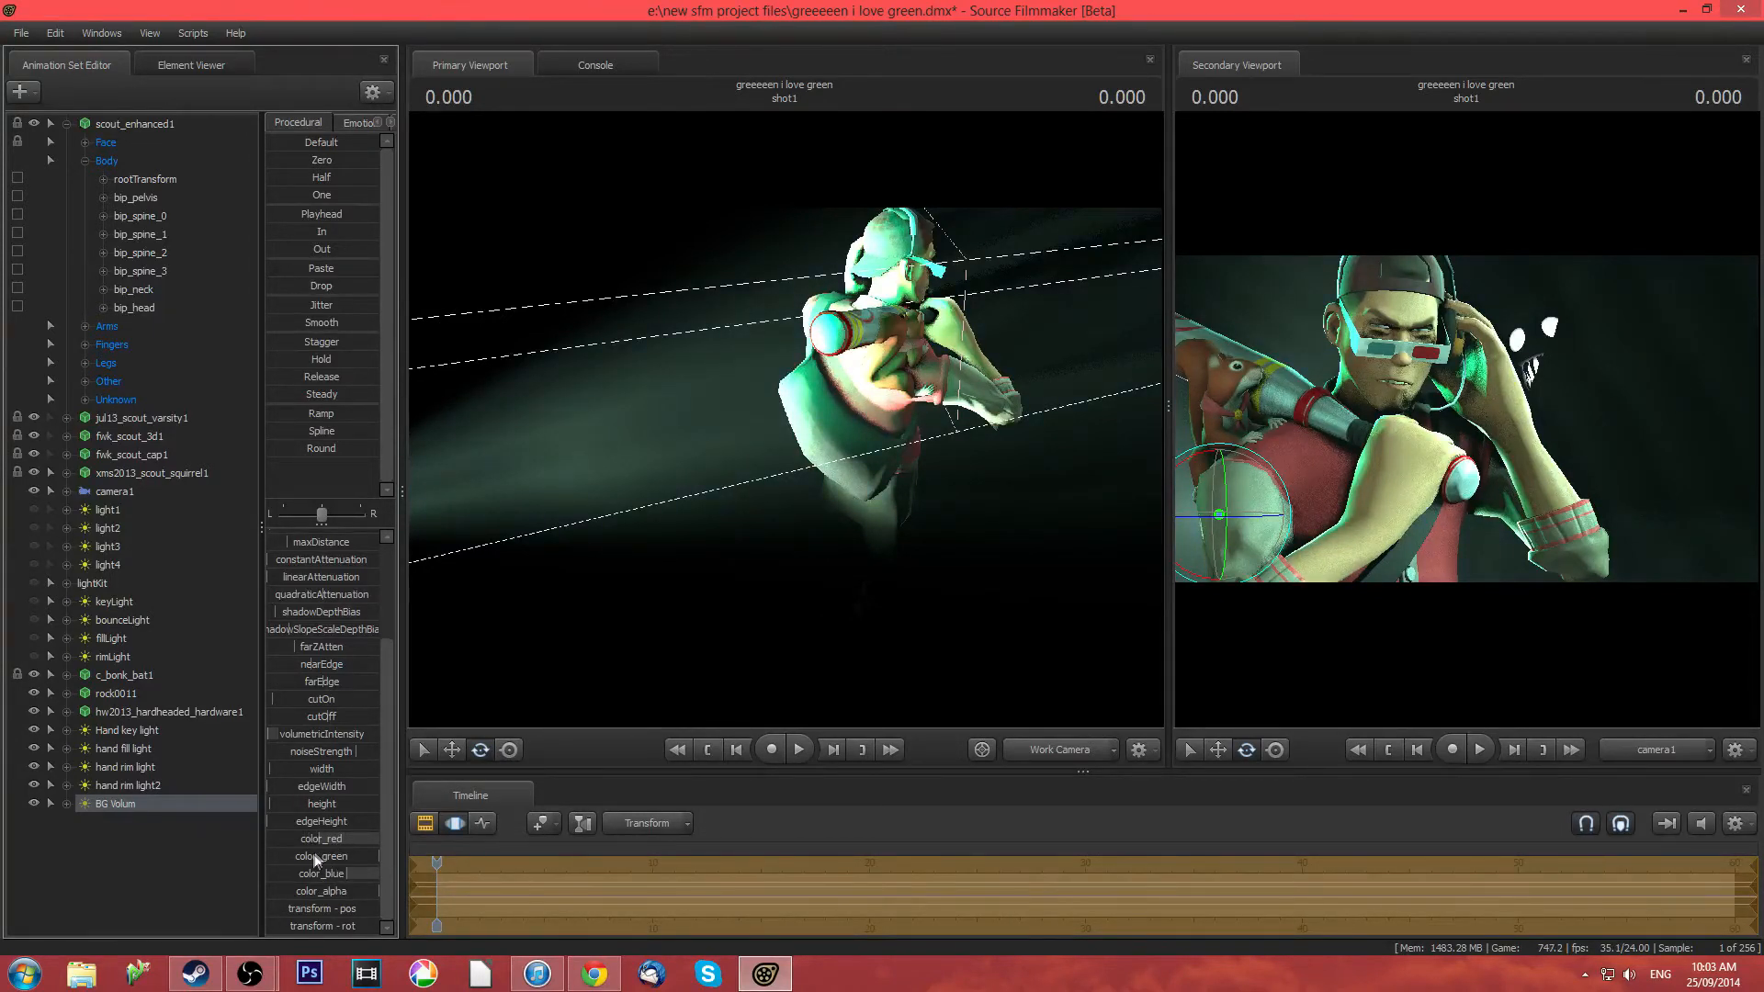
pyautogui.hotkey('ctrl', 's')
# Enlarge the camera1 viewport and examine the Hand key light and the green beam with the work camera
pyautogui.press('s')
pyautogui.moveTo(785, 420)
pyautogui.mouseDown()
pyautogui.moveTo(776, 385)
pyautogui.moveTo(794, 386)
pyautogui.moveTo(735, 391)
pyautogui.moveTo(795, 385)
pyautogui.mouseUp()
pyautogui.press('w')
pyautogui.press('s')
pyautogui.moveTo(1161, 395); pyautogui.dragTo(907, 489)
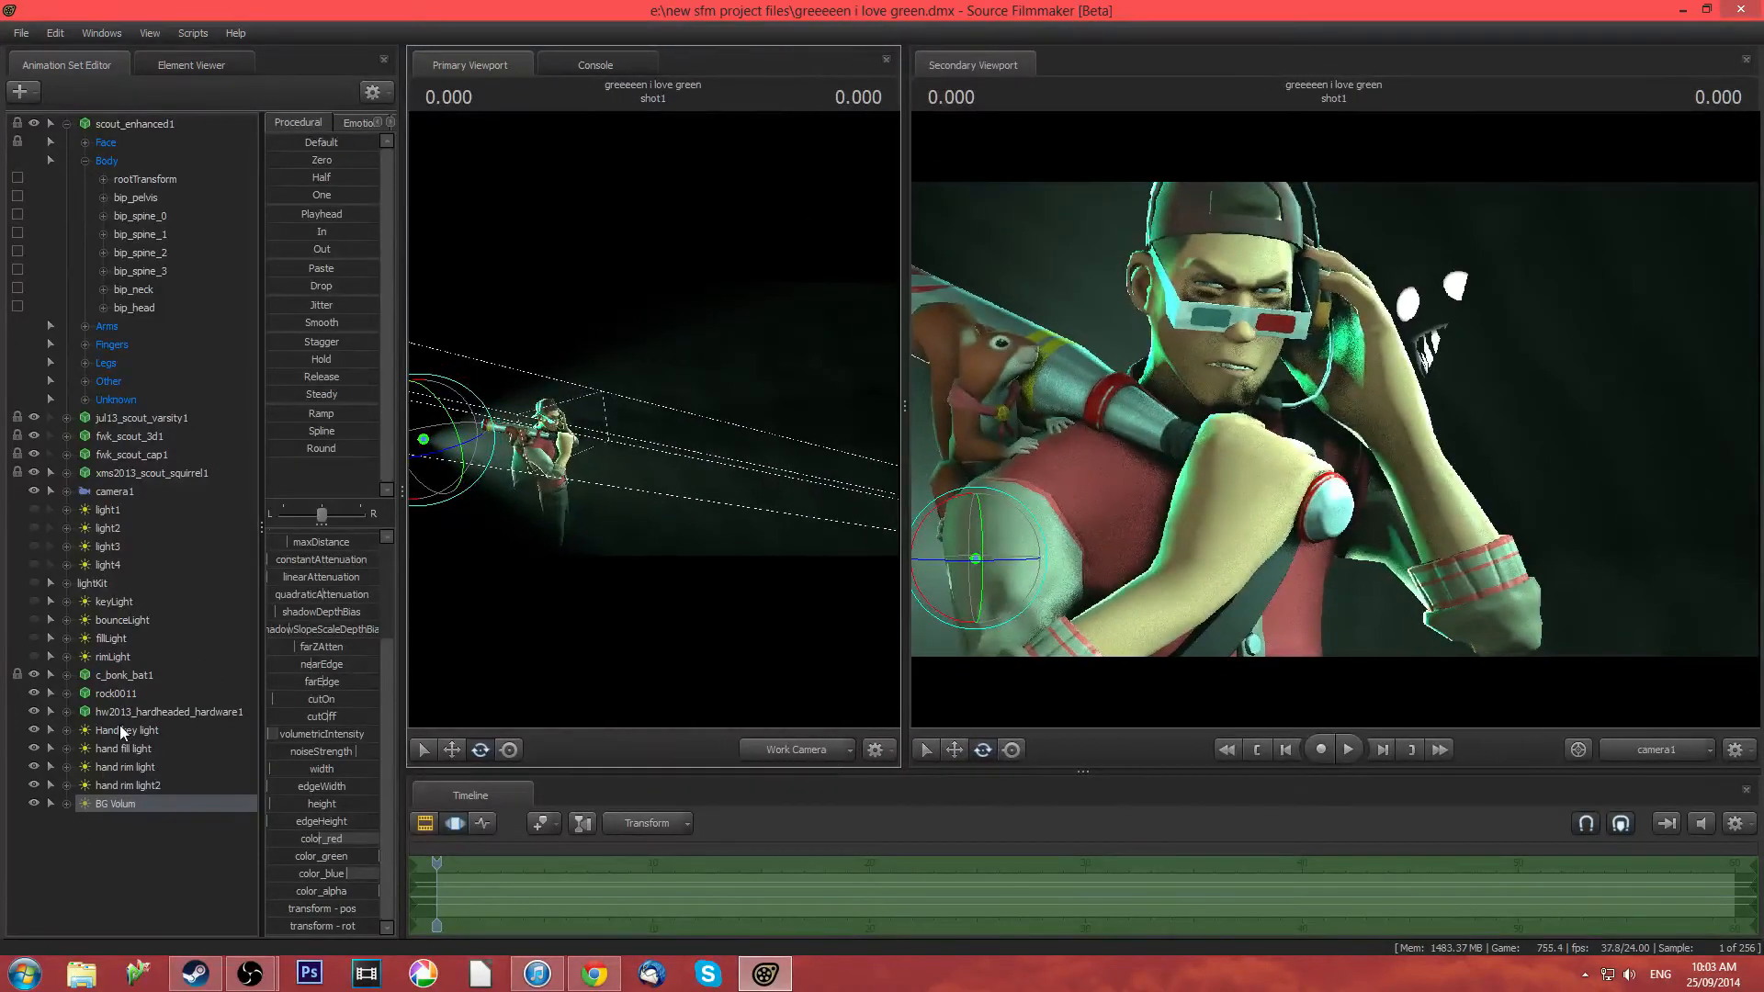
pyautogui.click(125, 730)
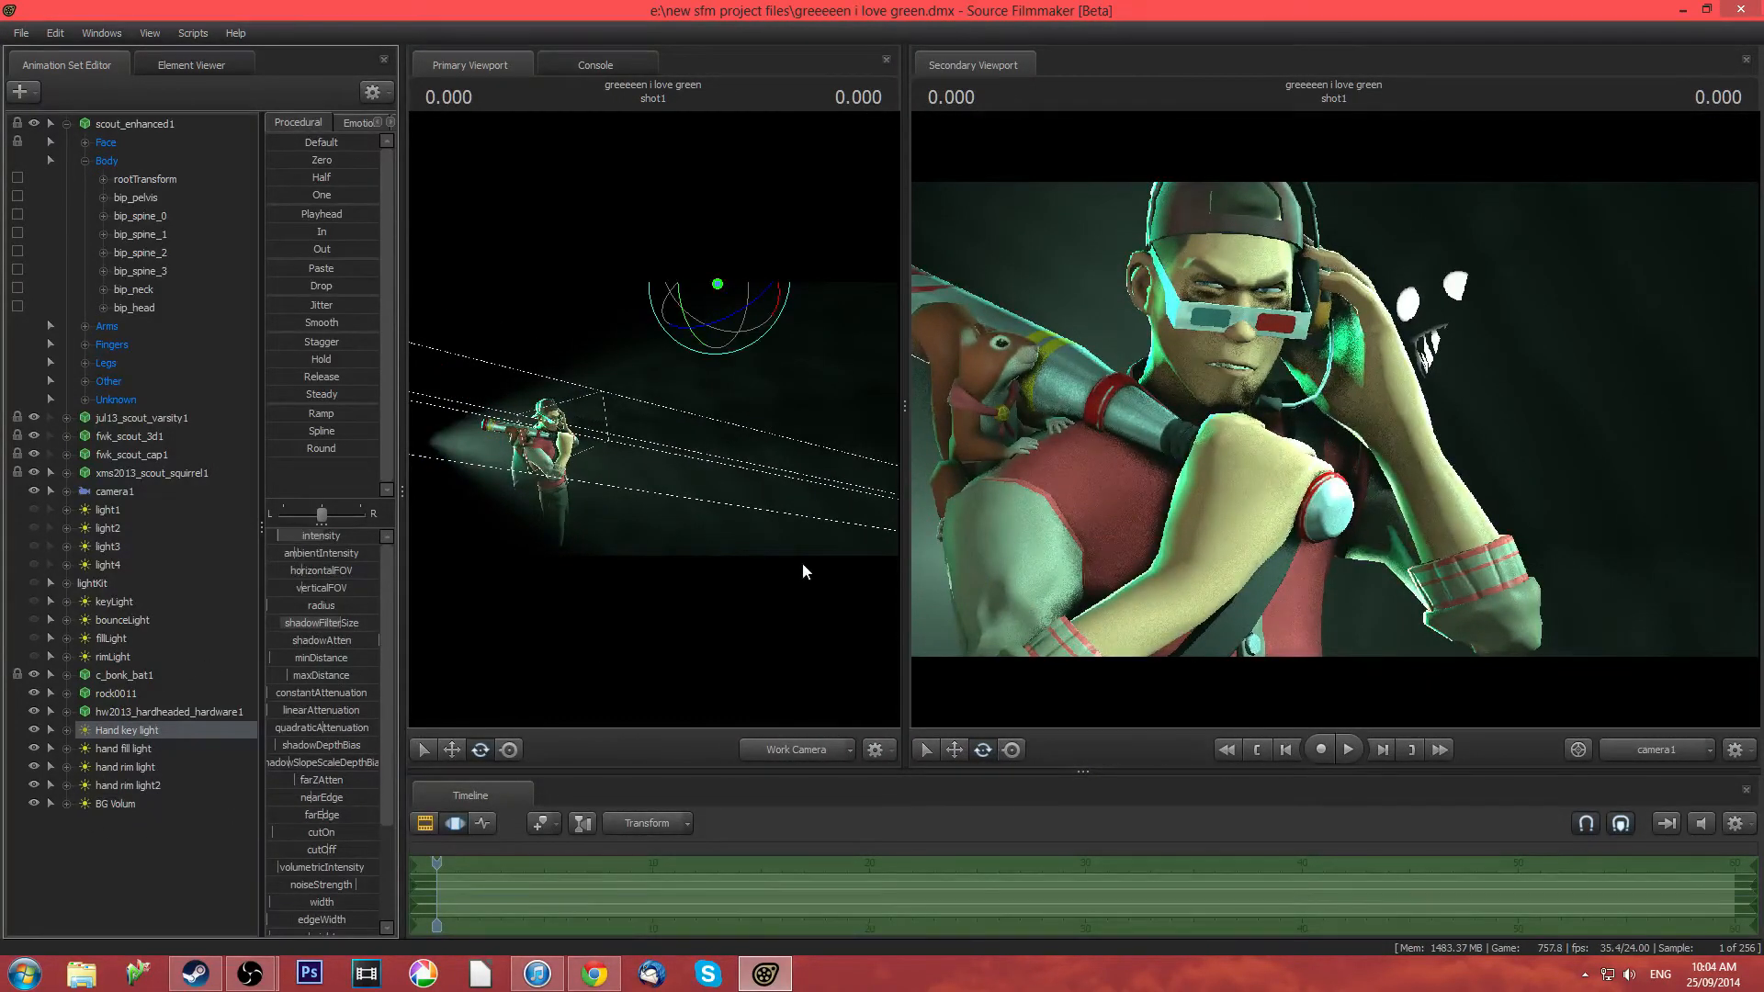
pyautogui.moveTo(803, 564); pyautogui.dragTo(717, 606)
pyautogui.moveTo(322, 605); pyautogui.dragTo(2, 581)
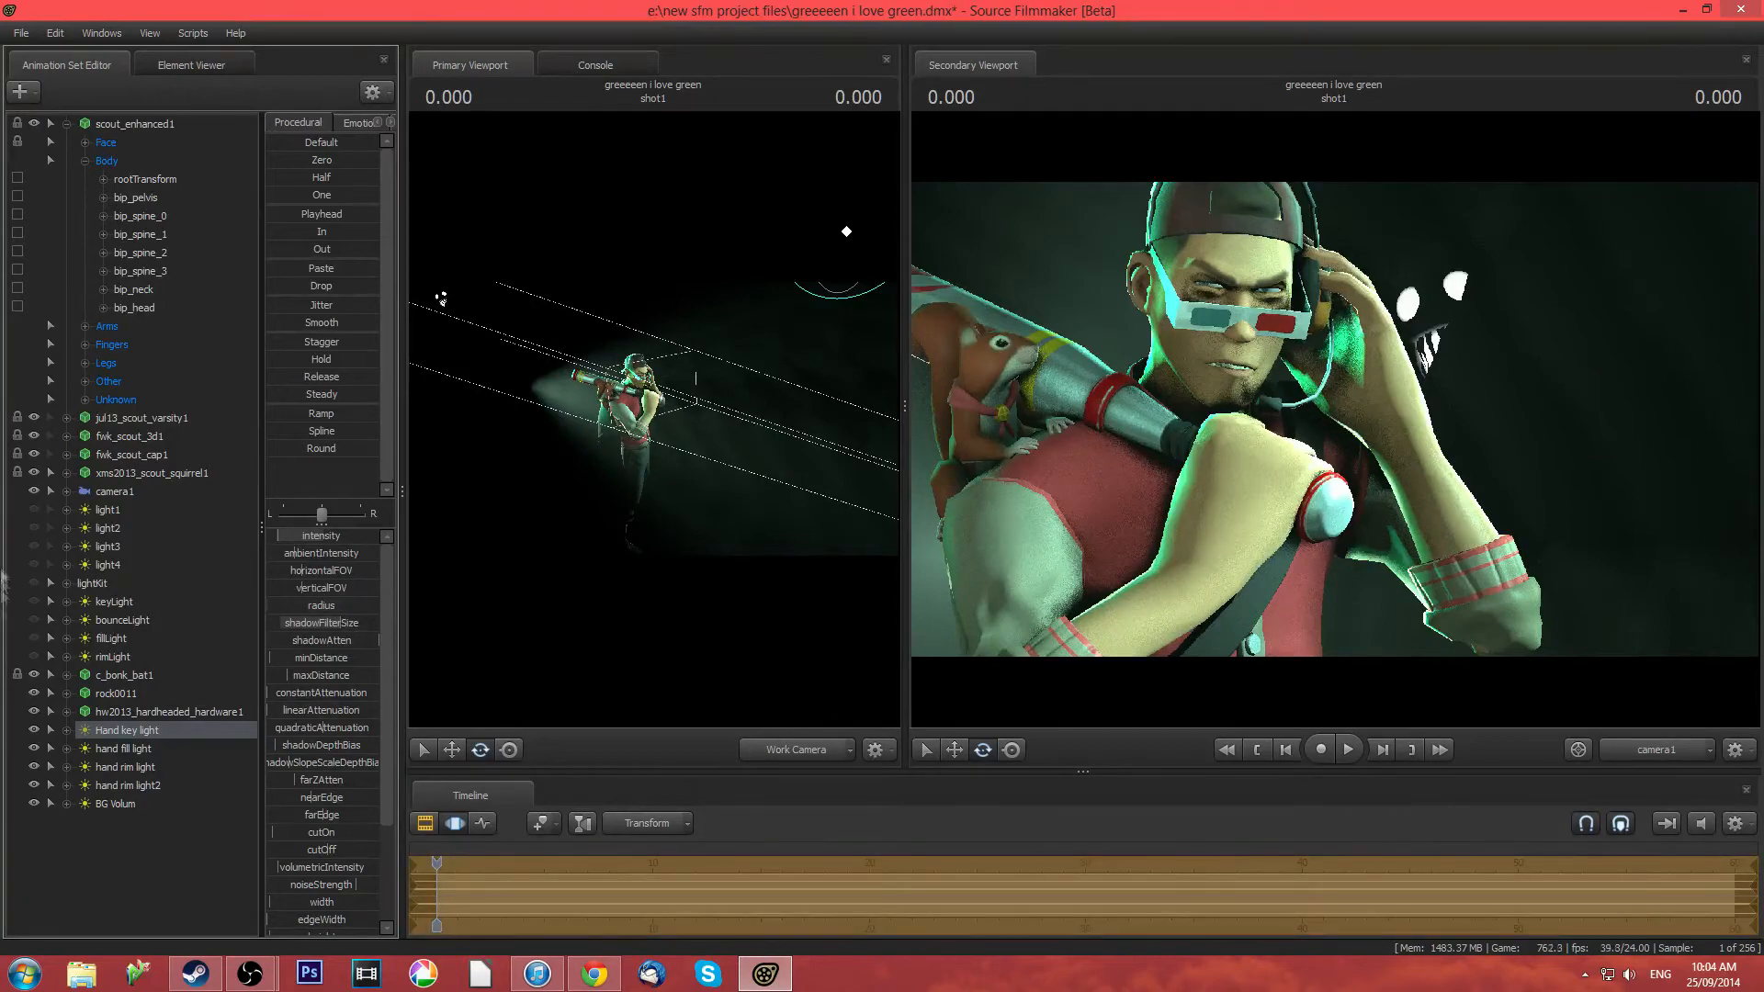
pyautogui.moveTo(656, 544); pyautogui.dragTo(588, 551)
# Test the BG Volum light's shadowFilterSize at high and low values, settle on a low one, and preview the scene in the clip editor
pyautogui.click(116, 804)
pyautogui.press('w')
pyautogui.moveTo(826, 460); pyautogui.dragTo(896, 505)
pyautogui.press('w')
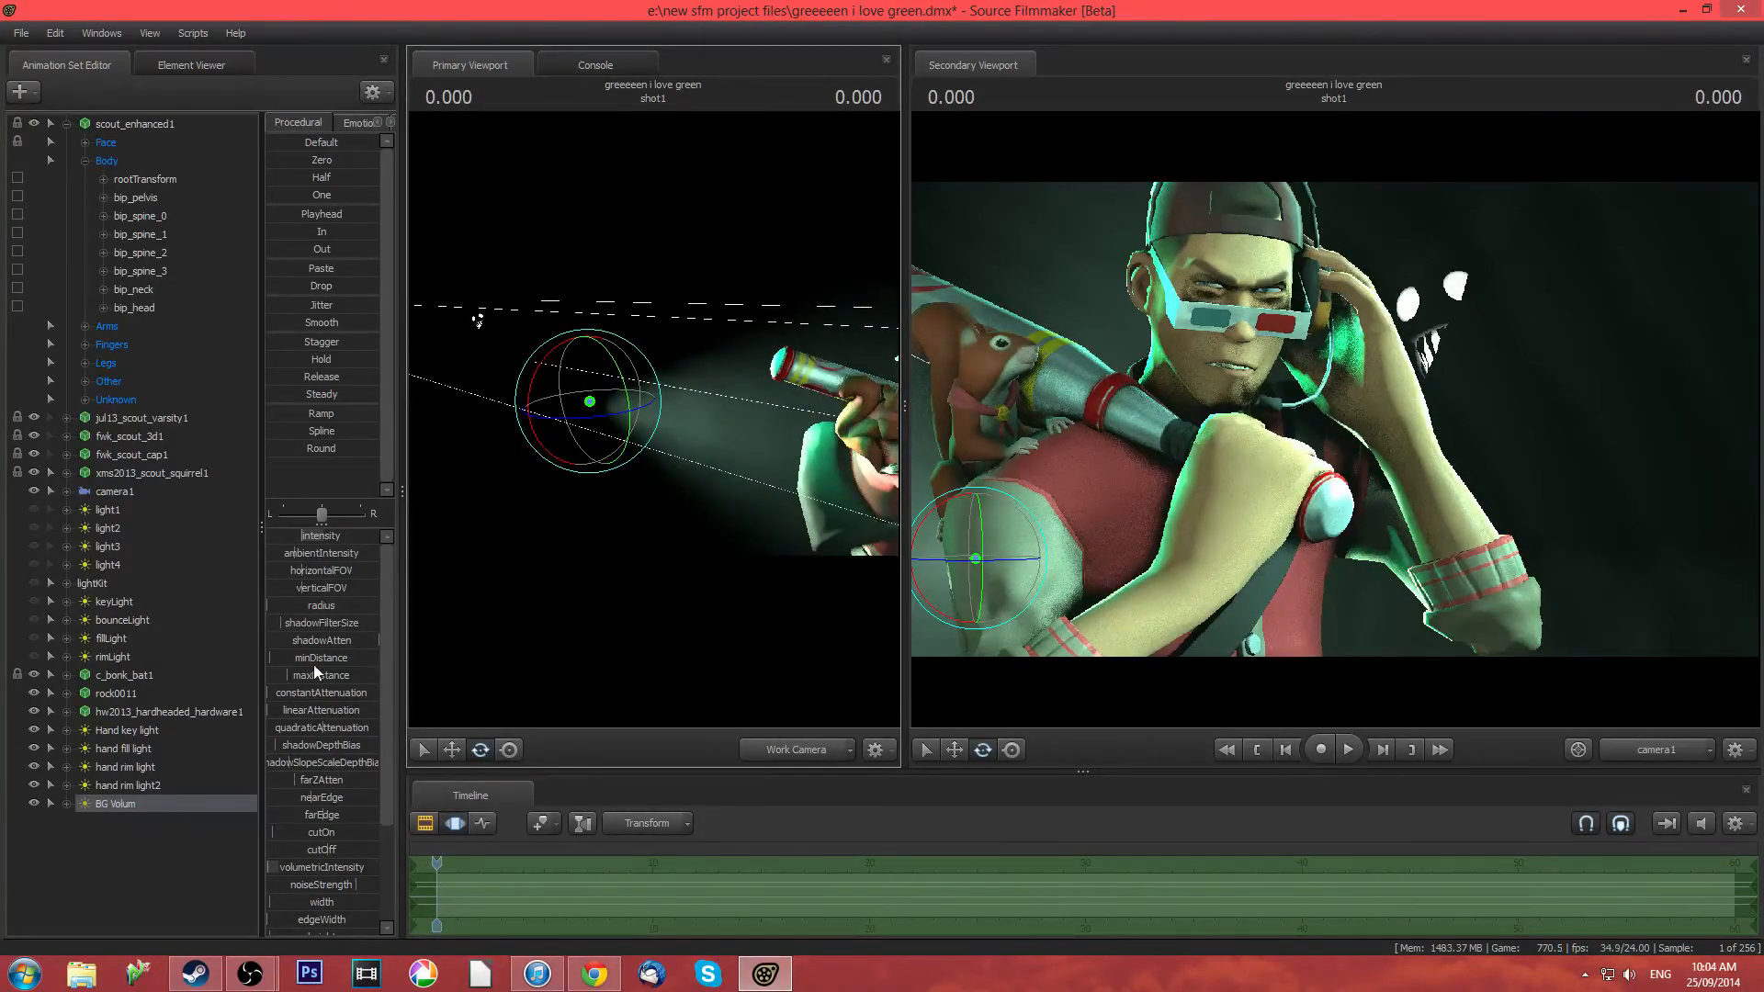
pyautogui.moveTo(310, 619); pyautogui.dragTo(422, 619)
pyautogui.moveTo(487, 413); pyautogui.dragTo(473, 415)
pyautogui.moveTo(351, 626); pyautogui.dragTo(305, 626)
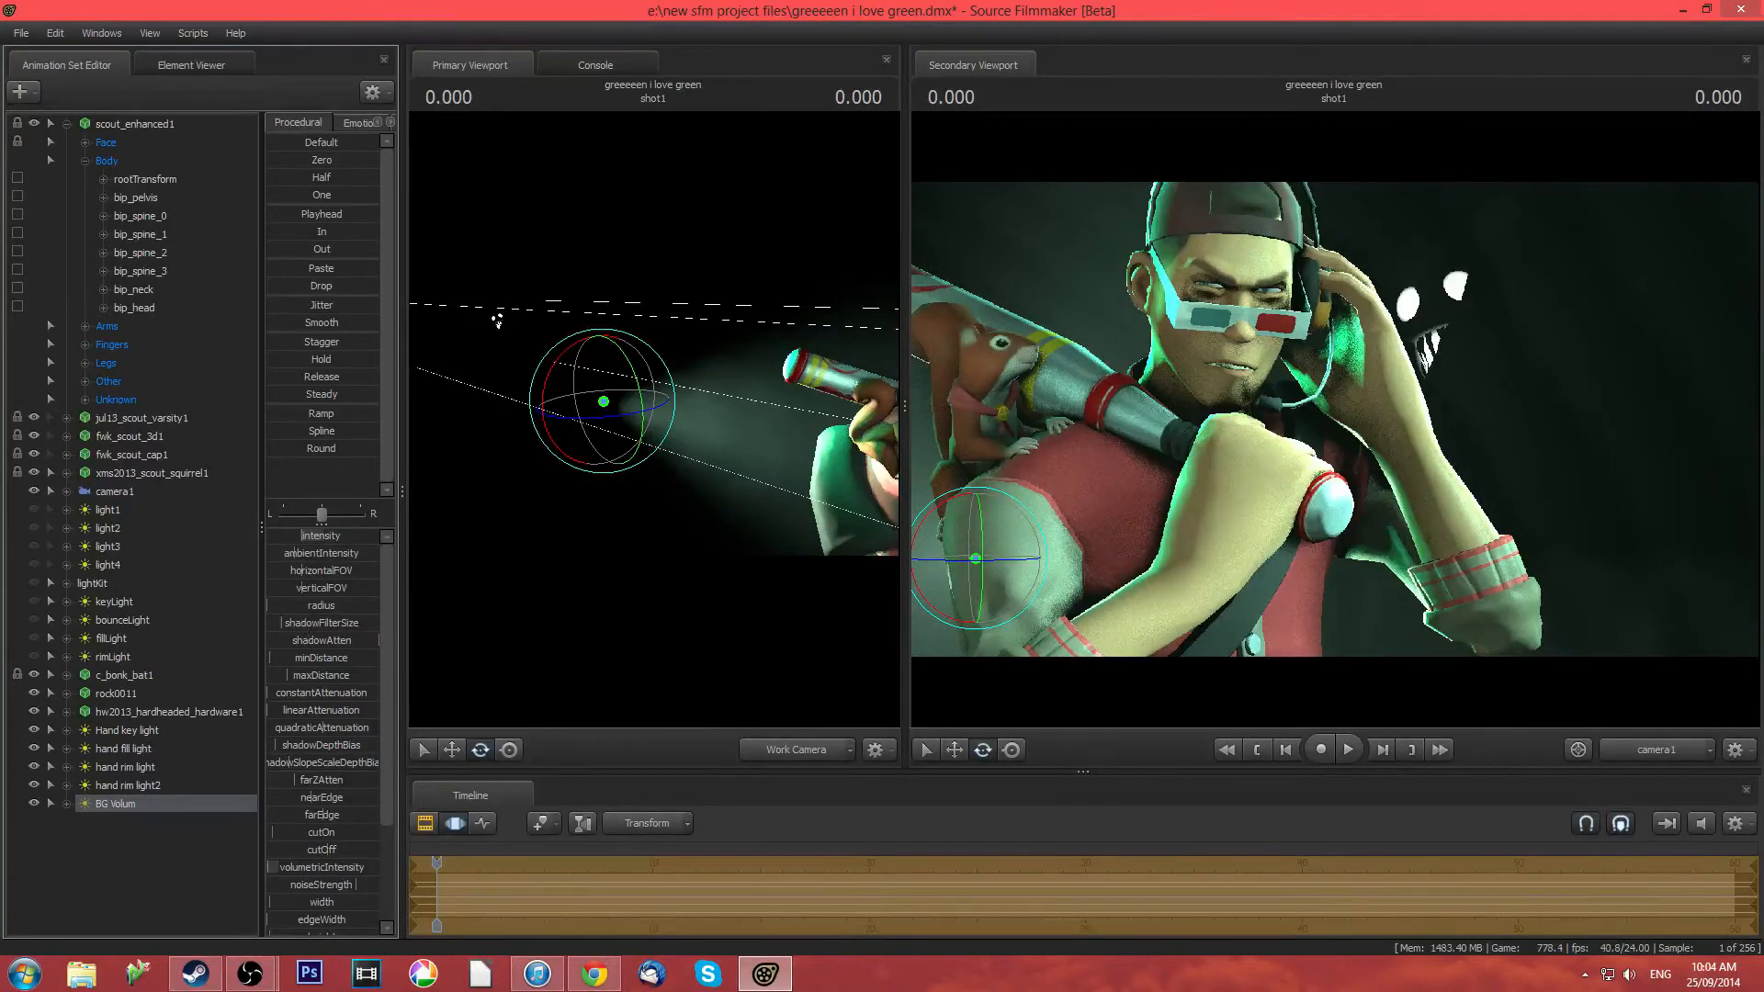
pyautogui.moveTo(657, 525); pyautogui.dragTo(689, 526)
pyautogui.click(427, 821)
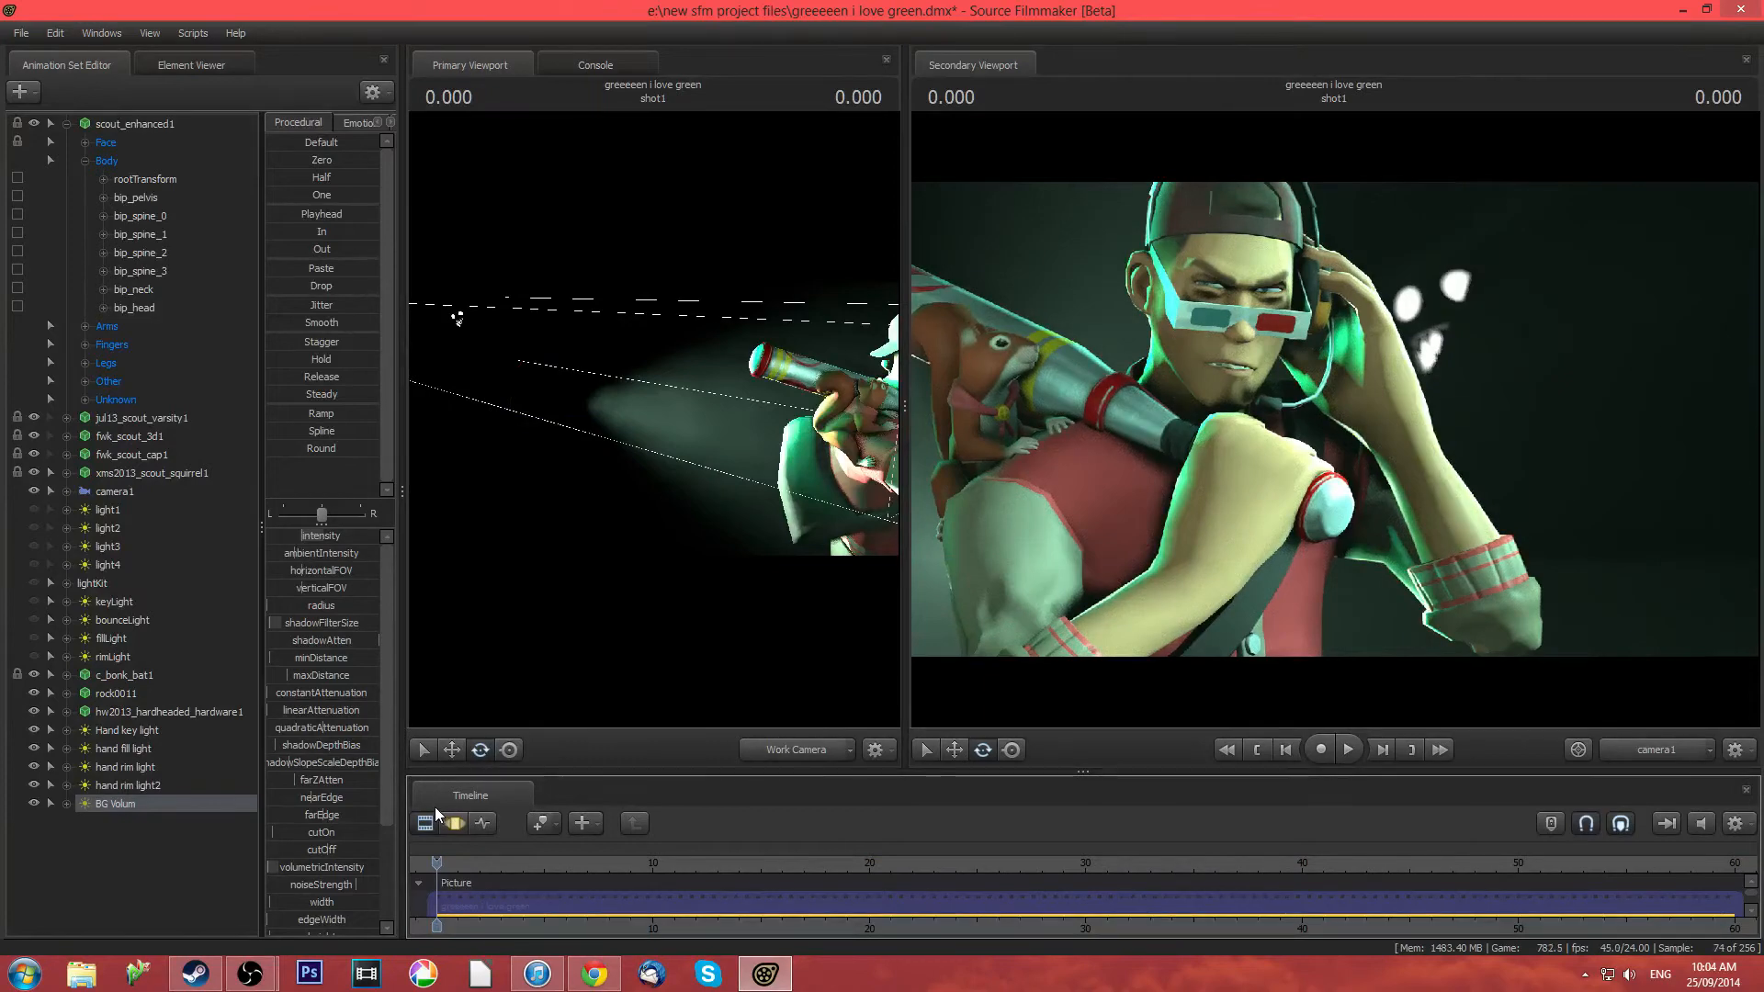
pyautogui.click(425, 822)
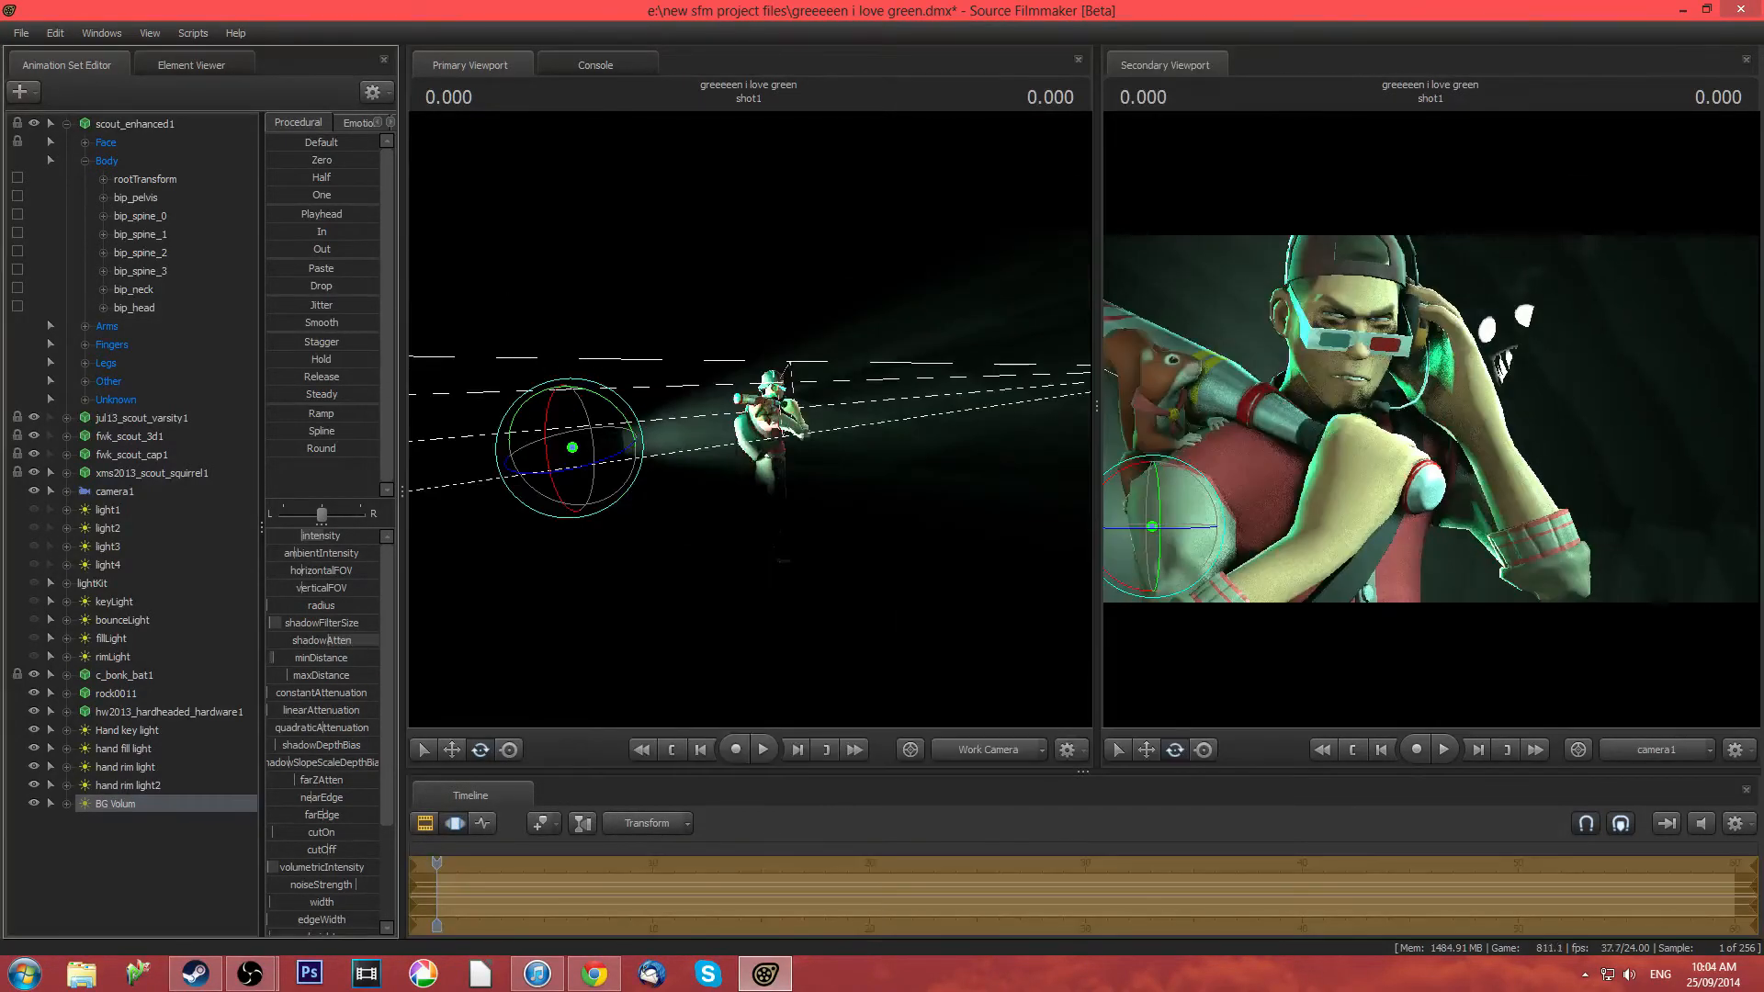
# Test the BG Volum light's minDistance, and shorten its maxDistance while checking the beam's reach
pyautogui.moveTo(312, 658)
pyautogui.mouseDown()
pyautogui.moveTo(371, 658)
pyautogui.moveTo(296, 657)
pyautogui.mouseUp()
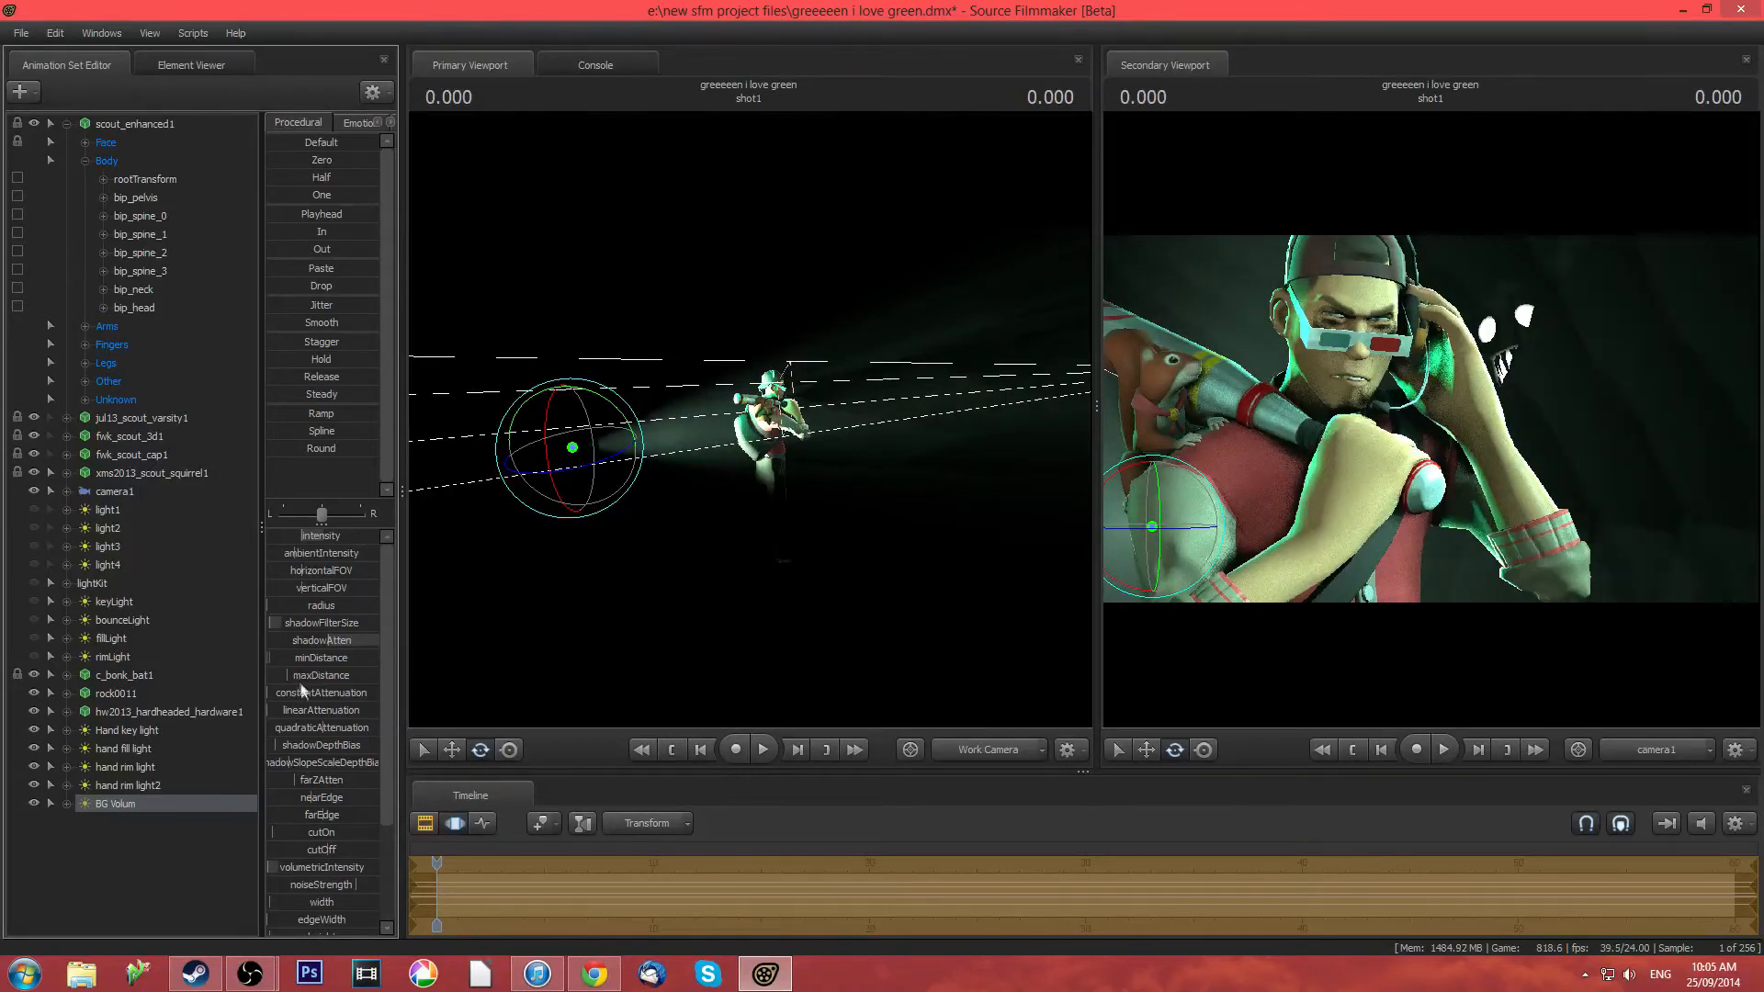
pyautogui.moveTo(308, 676); pyautogui.dragTo(340, 677)
pyautogui.moveTo(551, 592)
pyautogui.mouseDown()
pyautogui.moveTo(606, 565)
pyautogui.moveTo(574, 578)
pyautogui.mouseUp()
pyautogui.moveTo(301, 673)
pyautogui.mouseDown()
pyautogui.moveTo(375, 673)
pyautogui.moveTo(273, 674)
pyautogui.mouseUp()
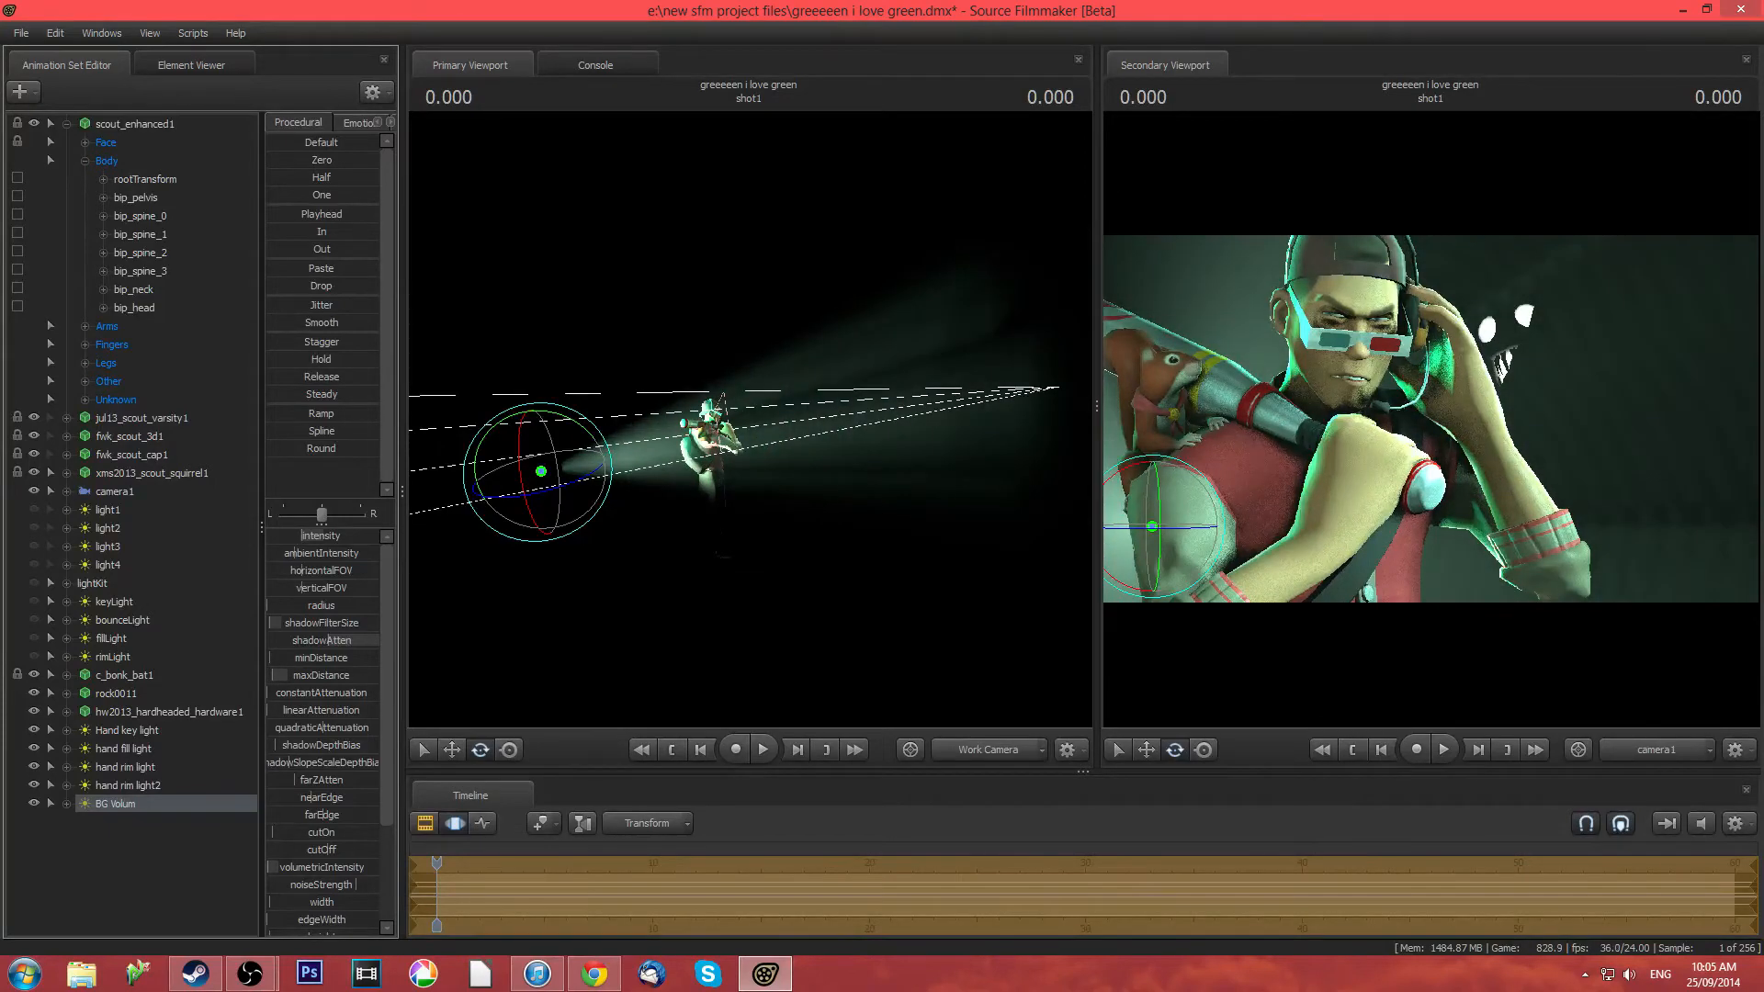
pyautogui.moveTo(657, 428); pyautogui.dragTo(659, 443)
pyautogui.press('w')
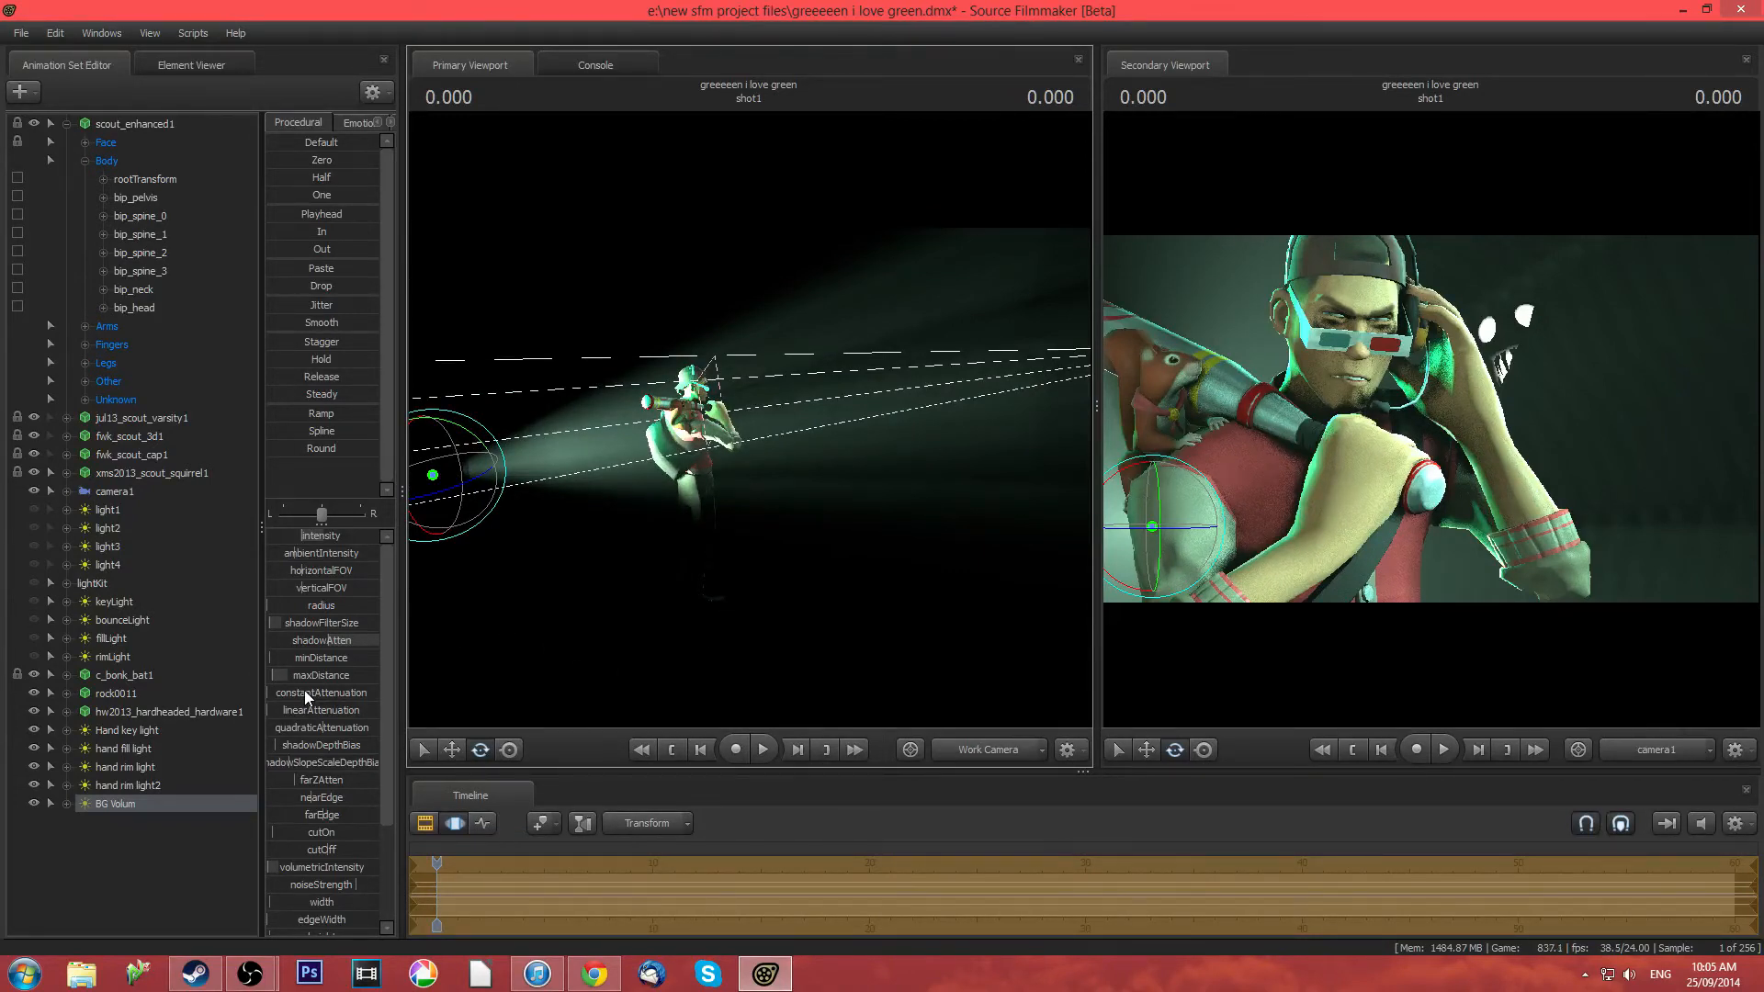
# Try the BG Volum light's constant, linear and quadratic attenuation values and lower its intensity
pyautogui.moveTo(304, 690); pyautogui.dragTo(271, 709)
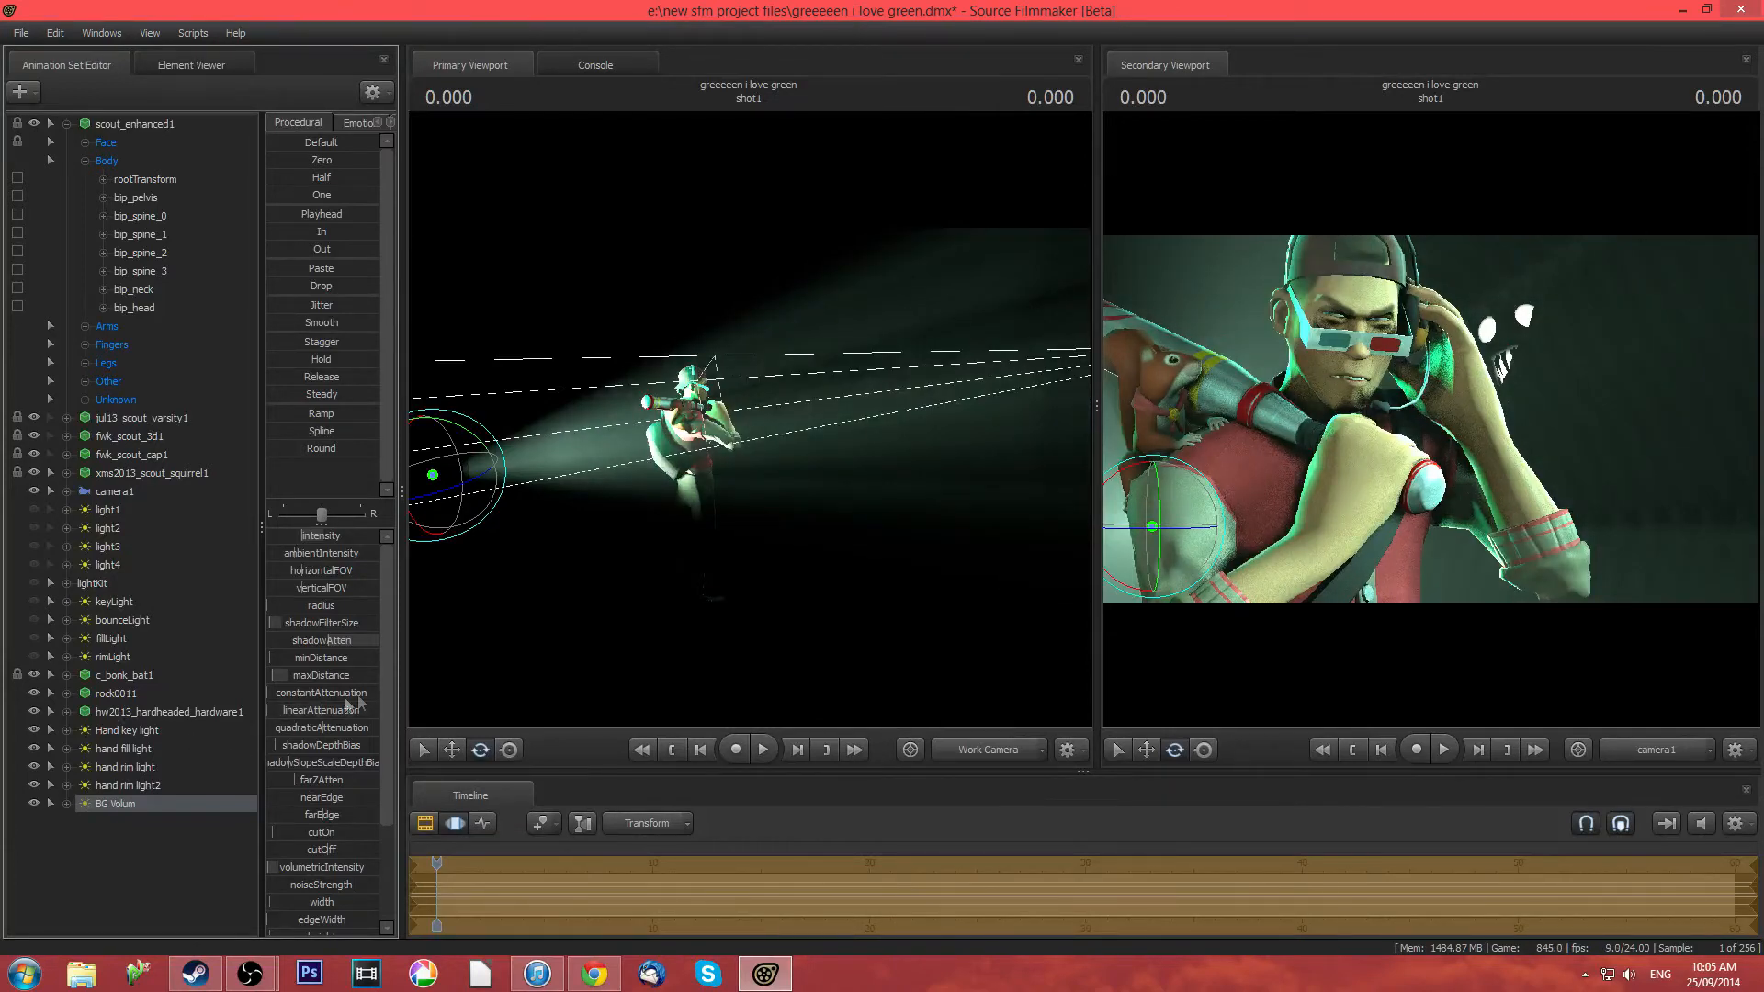
pyautogui.moveTo(340, 723)
pyautogui.mouseDown()
pyautogui.moveTo(375, 724)
pyautogui.moveTo(320, 724)
pyautogui.mouseUp()
pyautogui.moveTo(309, 541)
pyautogui.mouseDown()
pyautogui.moveTo(277, 541)
pyautogui.moveTo(293, 541)
pyautogui.mouseUp()
pyautogui.moveTo(321, 730); pyautogui.dragTo(322, 730)
# View the minimum, maximum and default range of the BG Volum light's quadraticAttenuation
pyautogui.rightClick(321, 734)
pyautogui.click(395, 754)
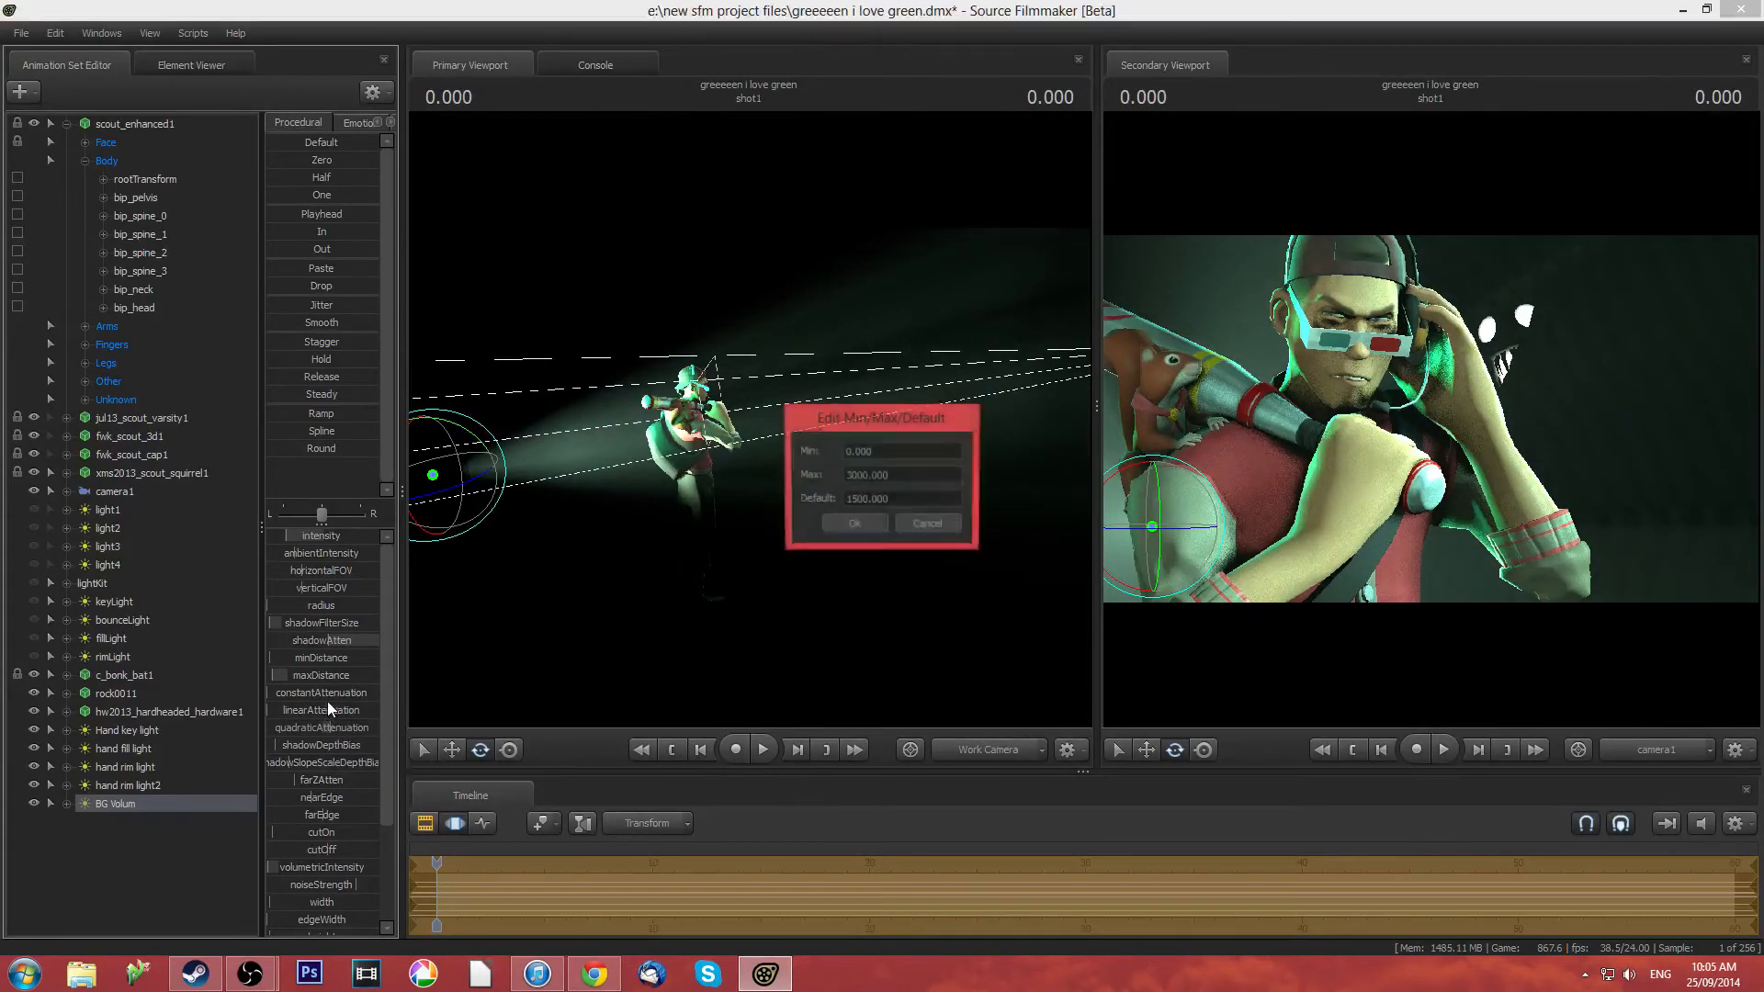
pyautogui.click(925, 525)
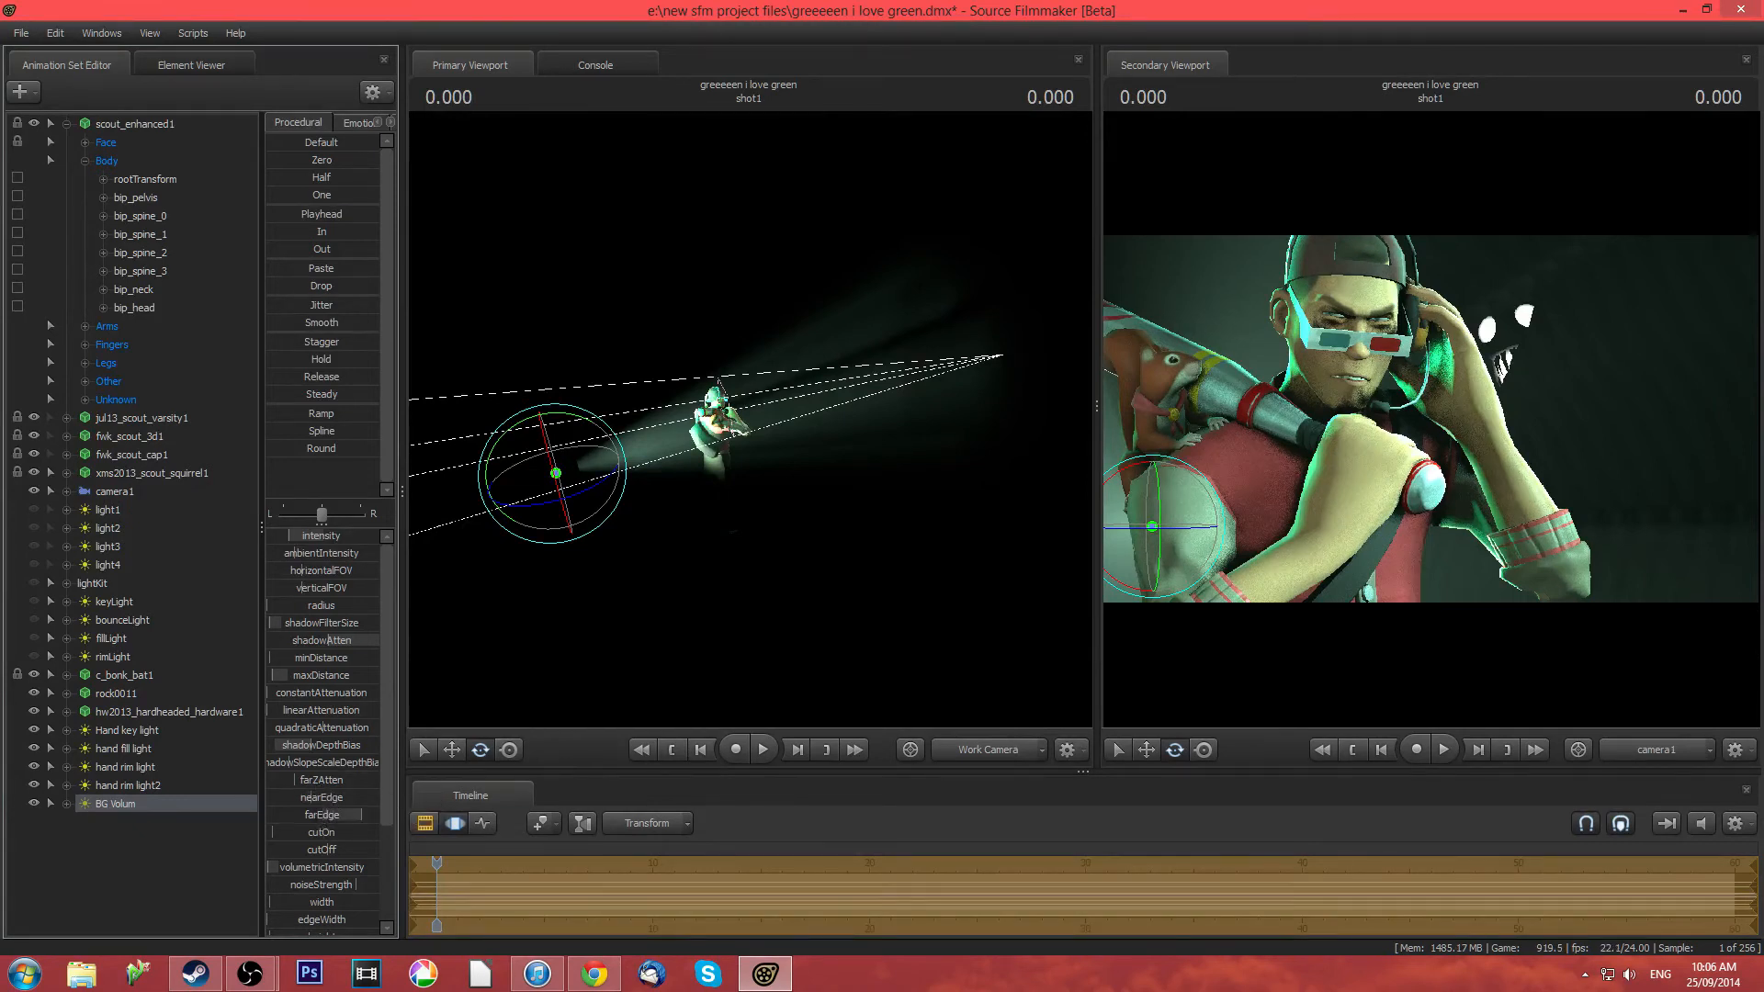
# Restore the BG Volum light's farEdge to its original value and go over its cutOn and color controls
pyautogui.rightClick(339, 821)
pyautogui.click(339, 823)
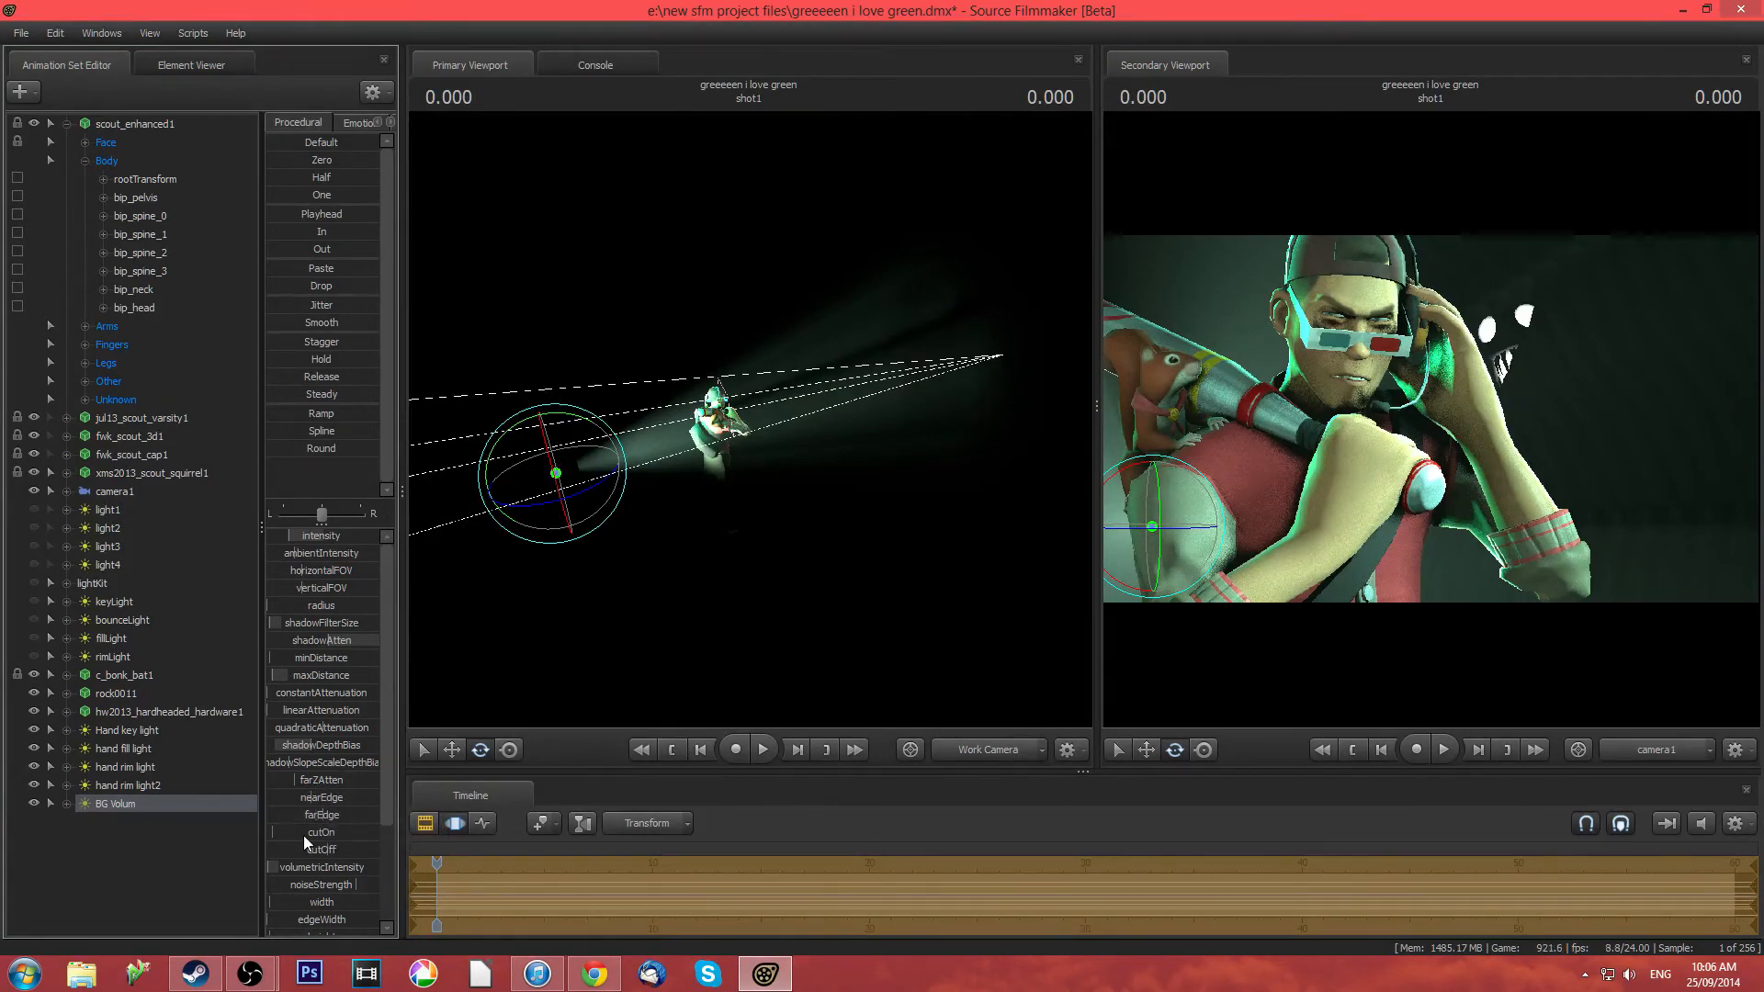
pyautogui.click(309, 833)
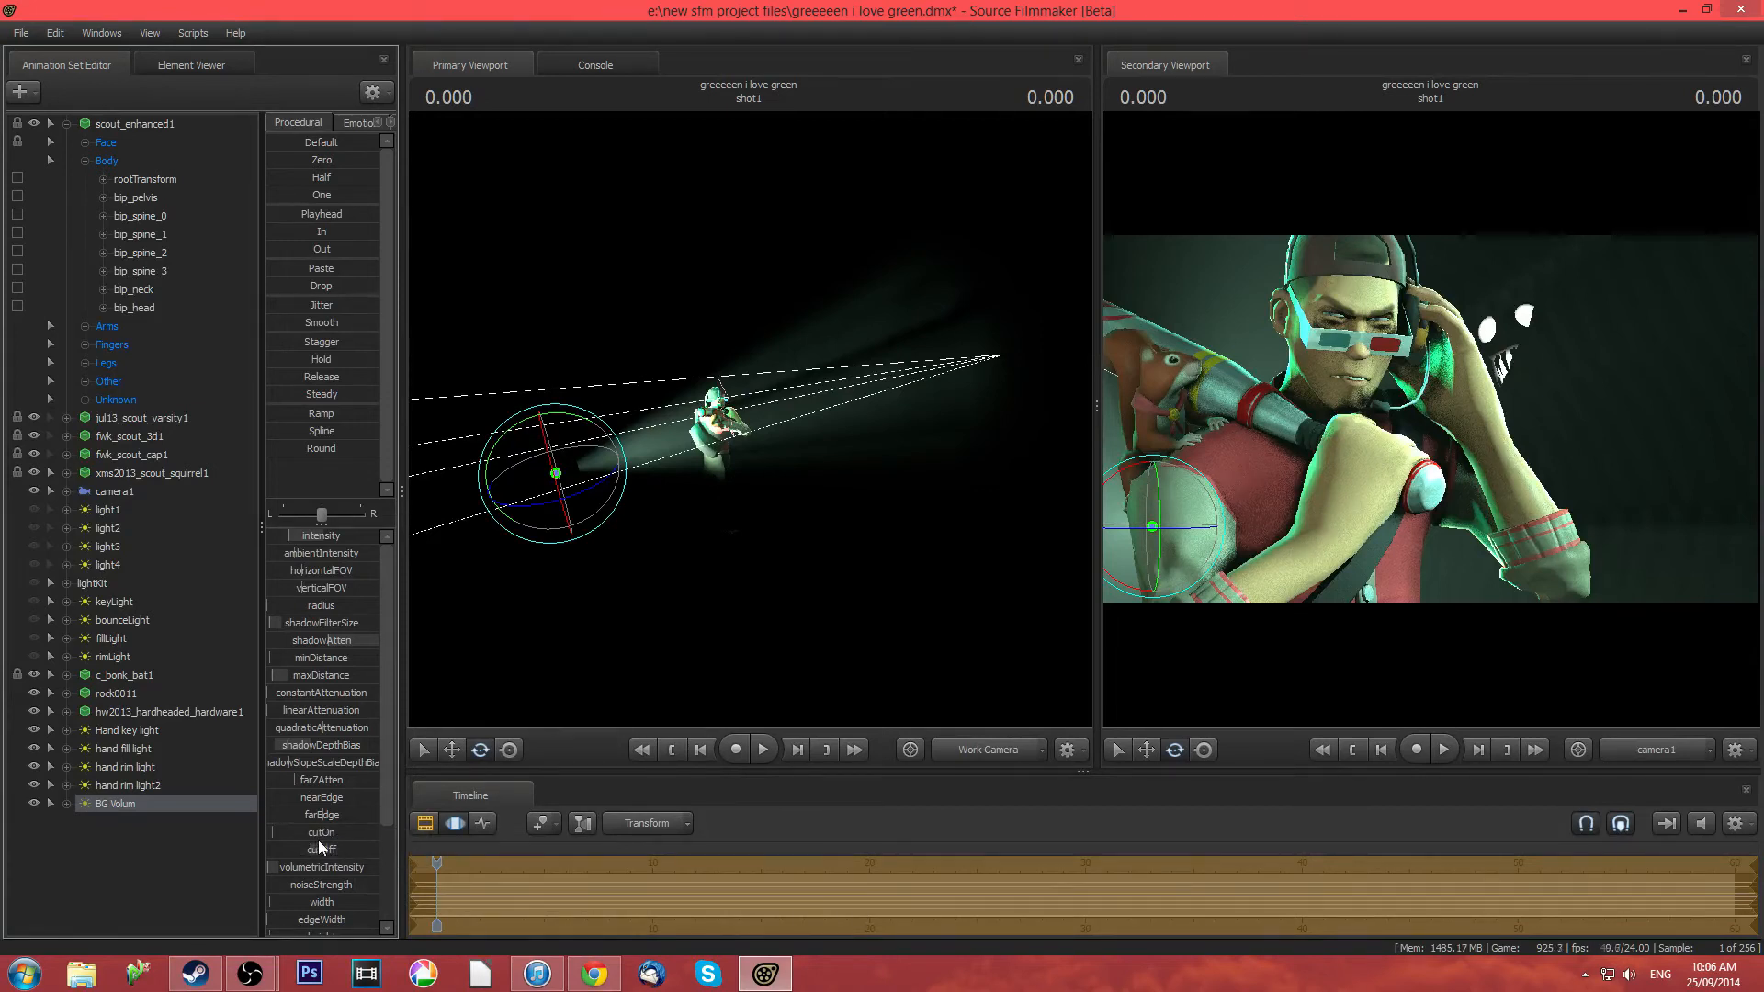
pyautogui.scroll(-3, 331, 841)
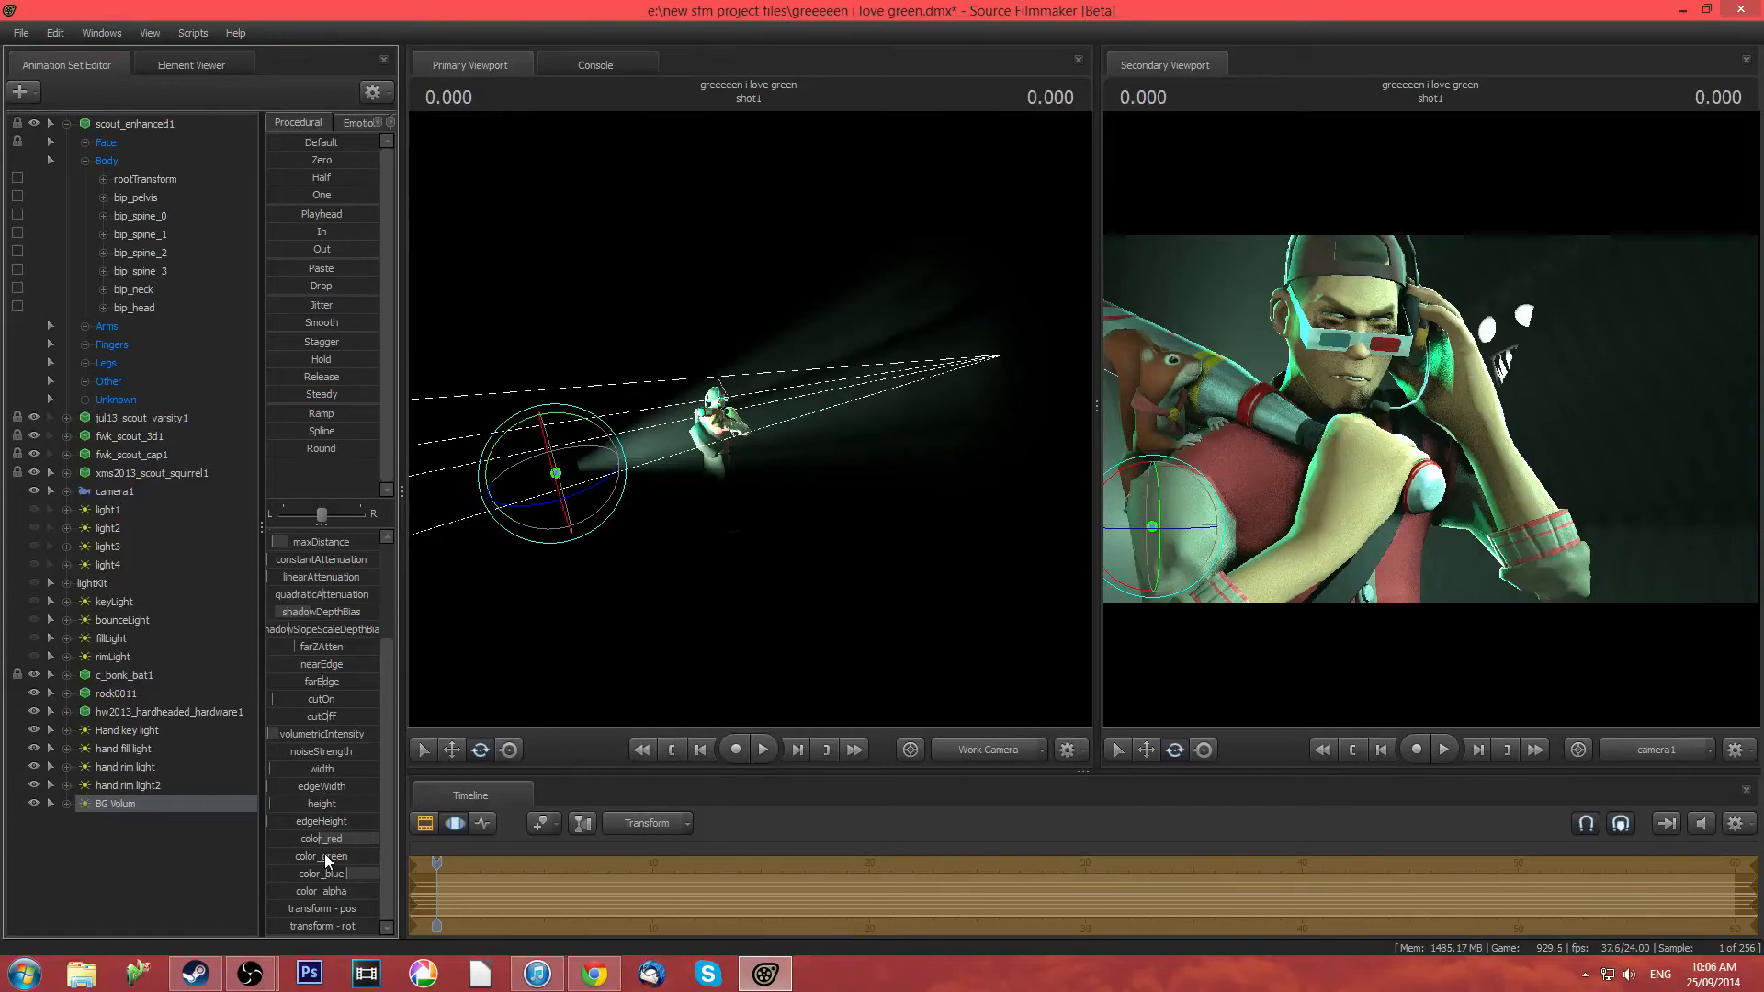
# Examine the volumetric beam from the front with the work camera, and enlarge the camera1 viewport to judge the final shot
pyautogui.press('w')
pyautogui.moveTo(588, 569); pyautogui.dragTo(429, 515)
pyautogui.press('w')
pyautogui.press('s')
pyautogui.press('w')
pyautogui.press('w')
pyautogui.moveTo(1097, 408); pyautogui.dragTo(713, 426)
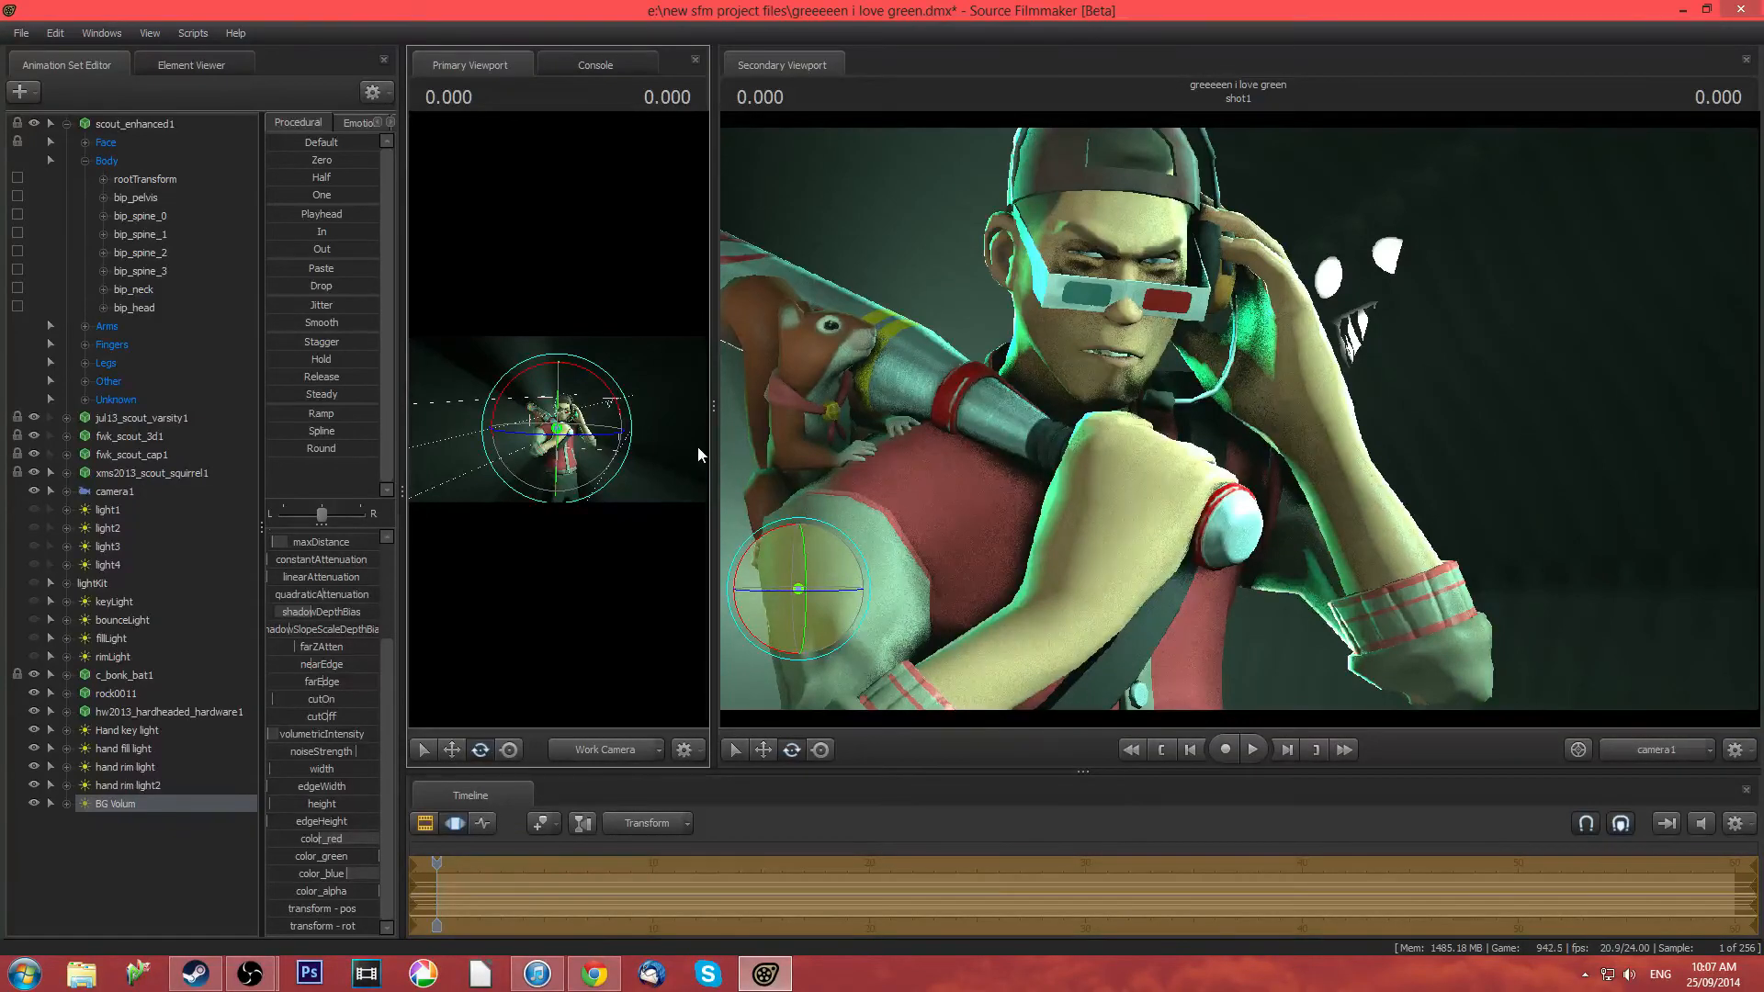
pyautogui.moveTo(708, 400); pyautogui.dragTo(779, 405)
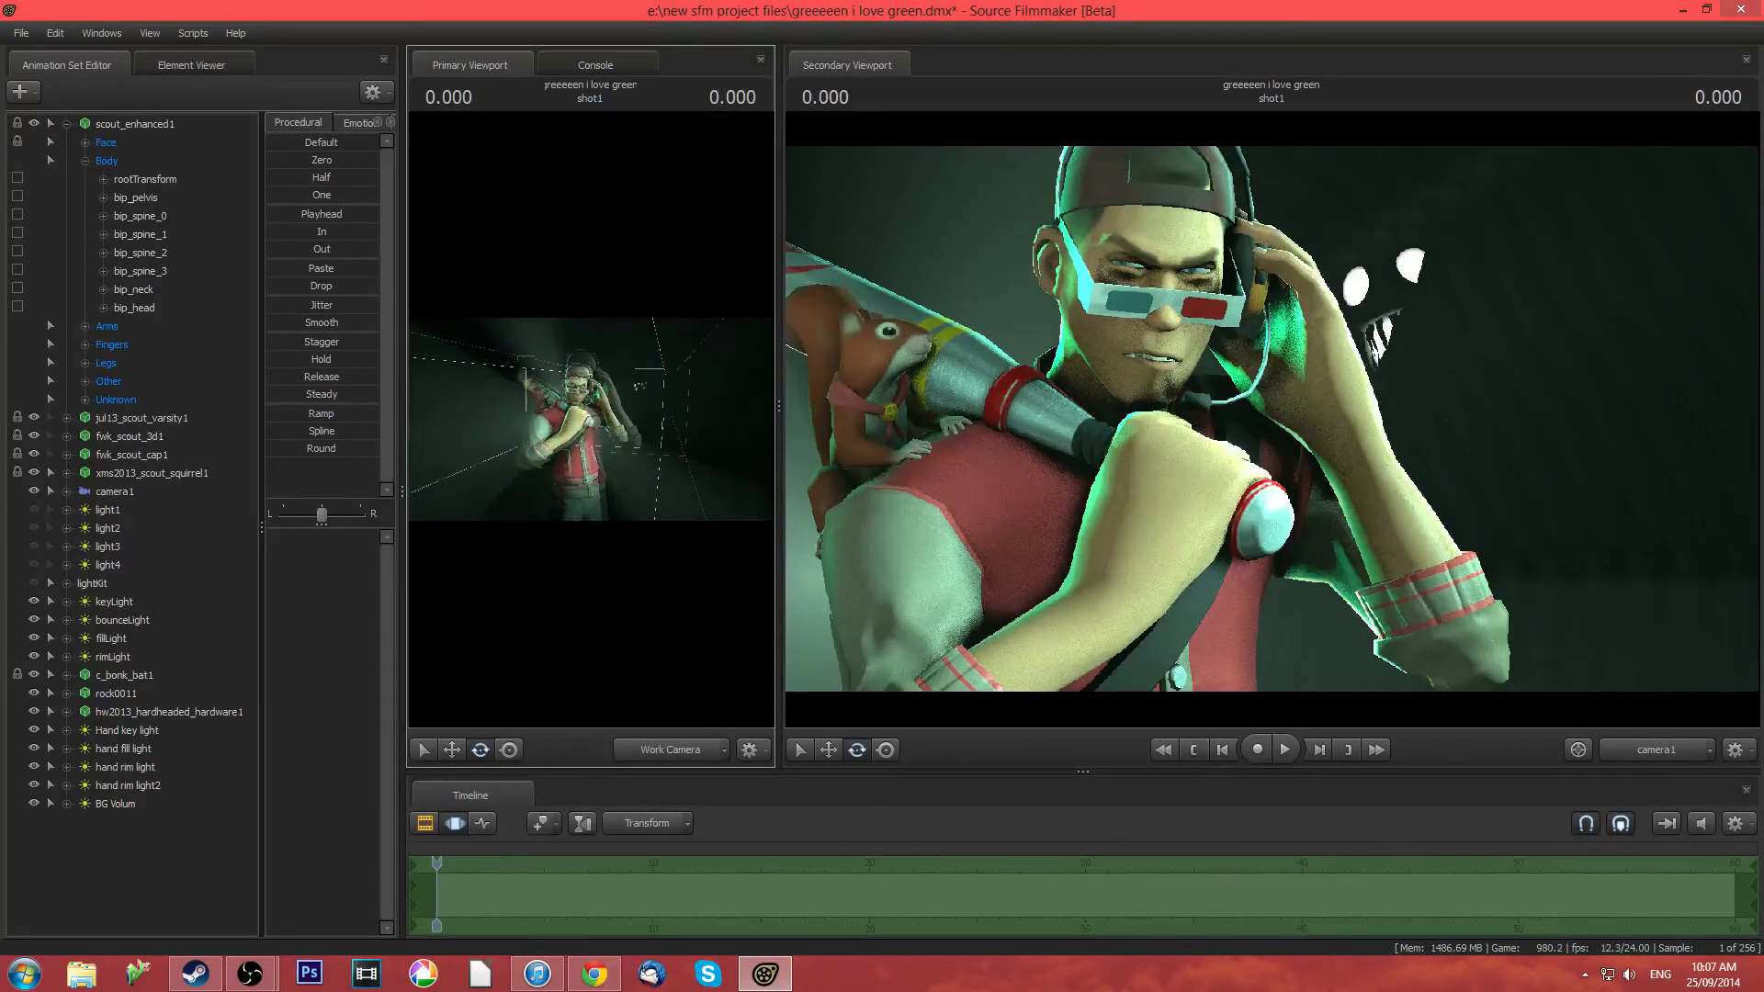
# Widen the work camera viewport and view the whole lit Scout scene from a raised distance
pyautogui.moveTo(590, 419)
pyautogui.mouseDown()
pyautogui.moveTo(568, 423)
pyautogui.moveTo(606, 443)
pyautogui.mouseUp()
pyautogui.moveTo(776, 420); pyautogui.dragTo(1244, 481)
pyautogui.moveTo(1020, 459); pyautogui.dragTo(1011, 459)
pyautogui.moveTo(823, 419); pyautogui.dragTo(536, 566)
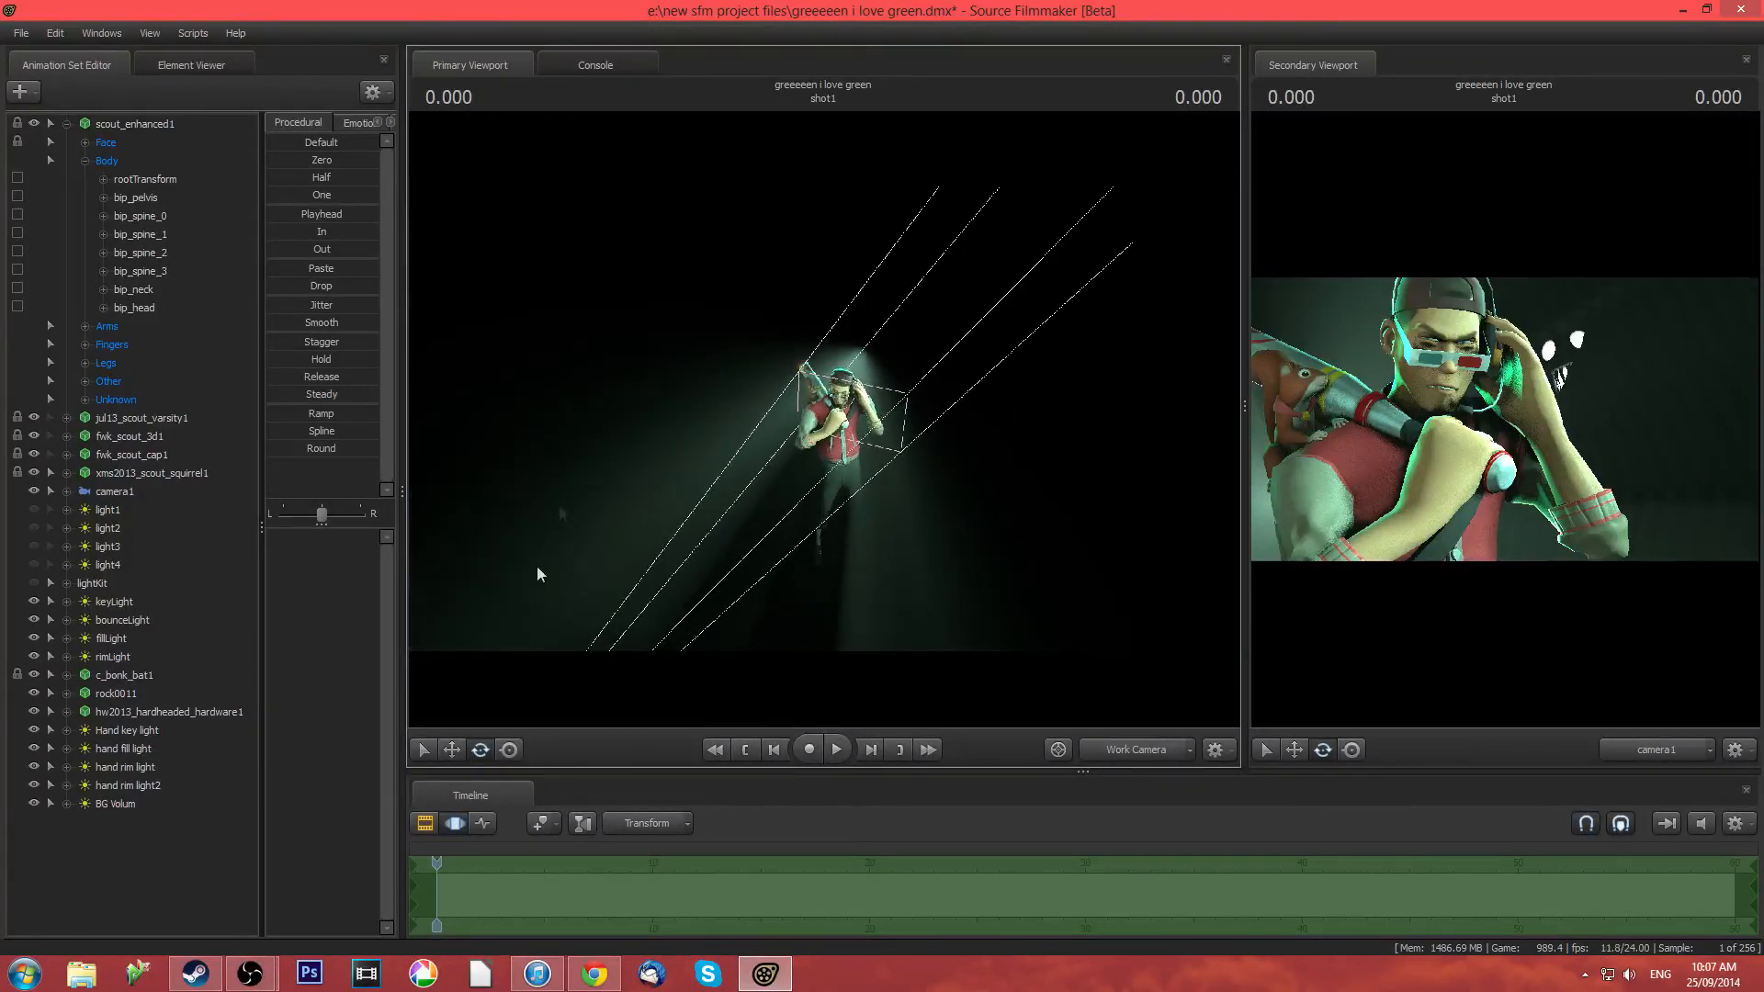
# Select the Hand key light and the hand fill light in turn to review their positions around the Scout in the work camera view
pyautogui.click(129, 730)
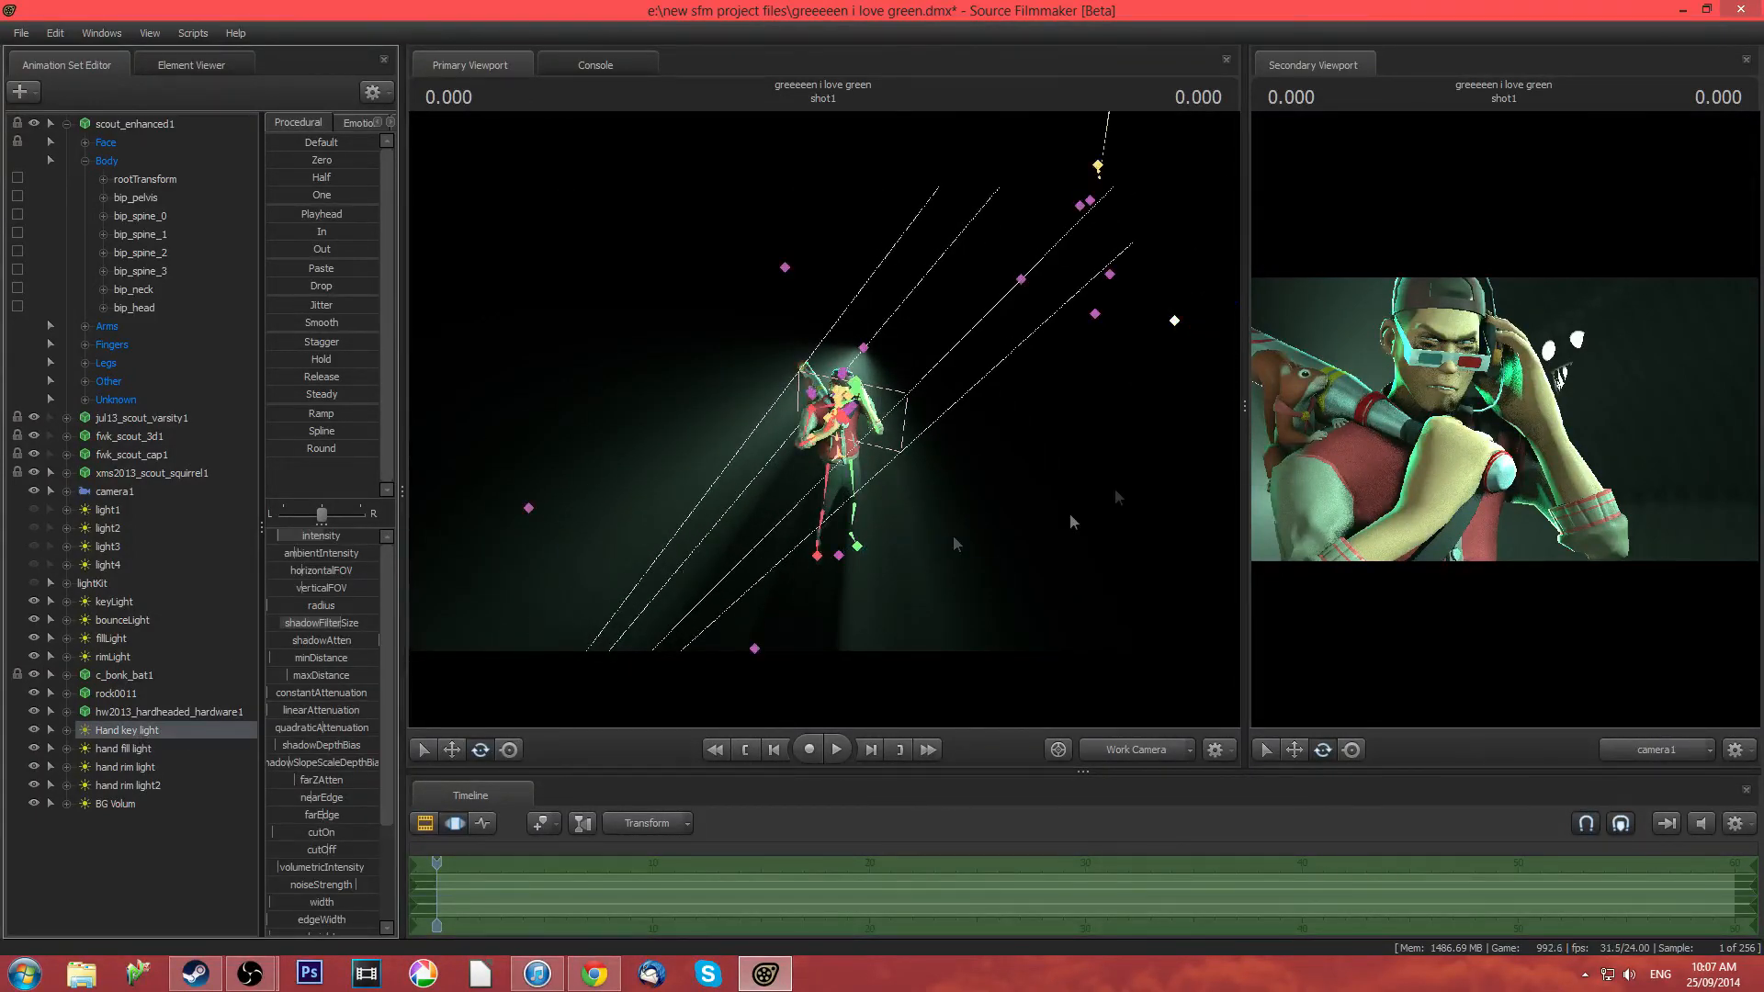
pyautogui.click(114, 751)
pyautogui.moveTo(481, 567); pyautogui.dragTo(367, 606)
pyautogui.press('s')
pyautogui.moveTo(808, 411); pyautogui.dragTo(825, 405)
pyautogui.moveTo(984, 419); pyautogui.dragTo(860, 392)
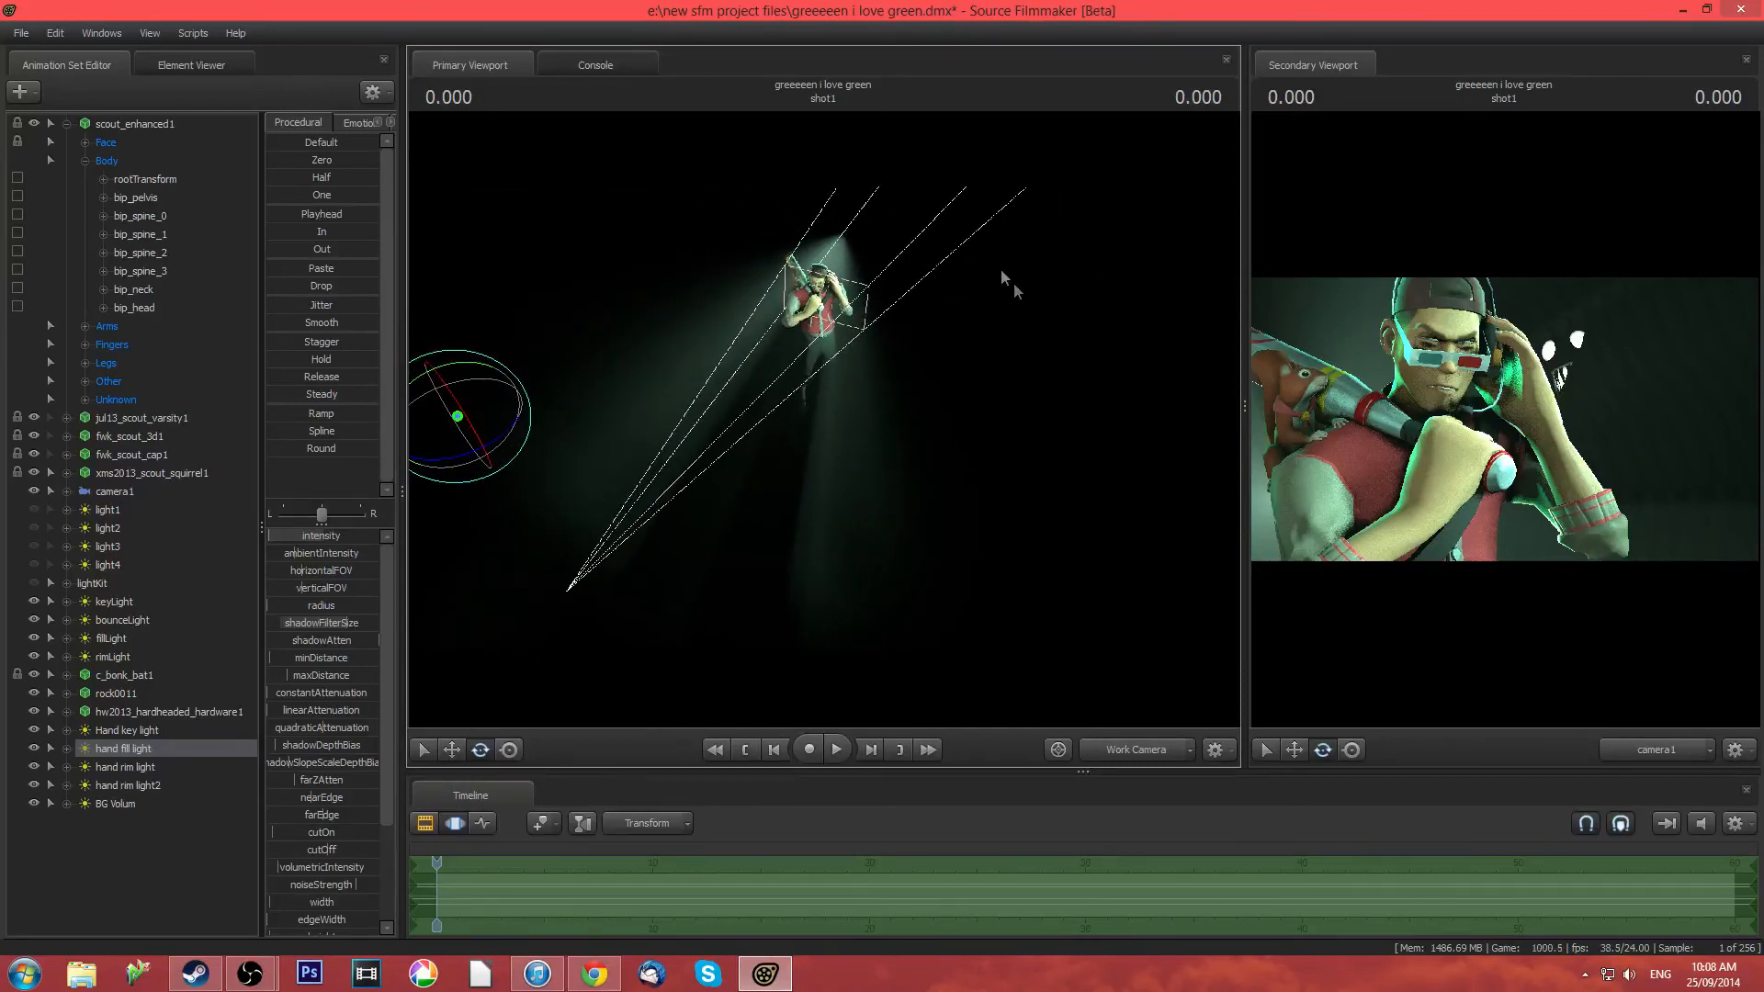
# Go through the hand rim light, hand rim light2 and BG Volum light to review their placement around the Scout
pyautogui.click(125, 767)
pyautogui.moveTo(726, 276); pyautogui.dragTo(850, 381)
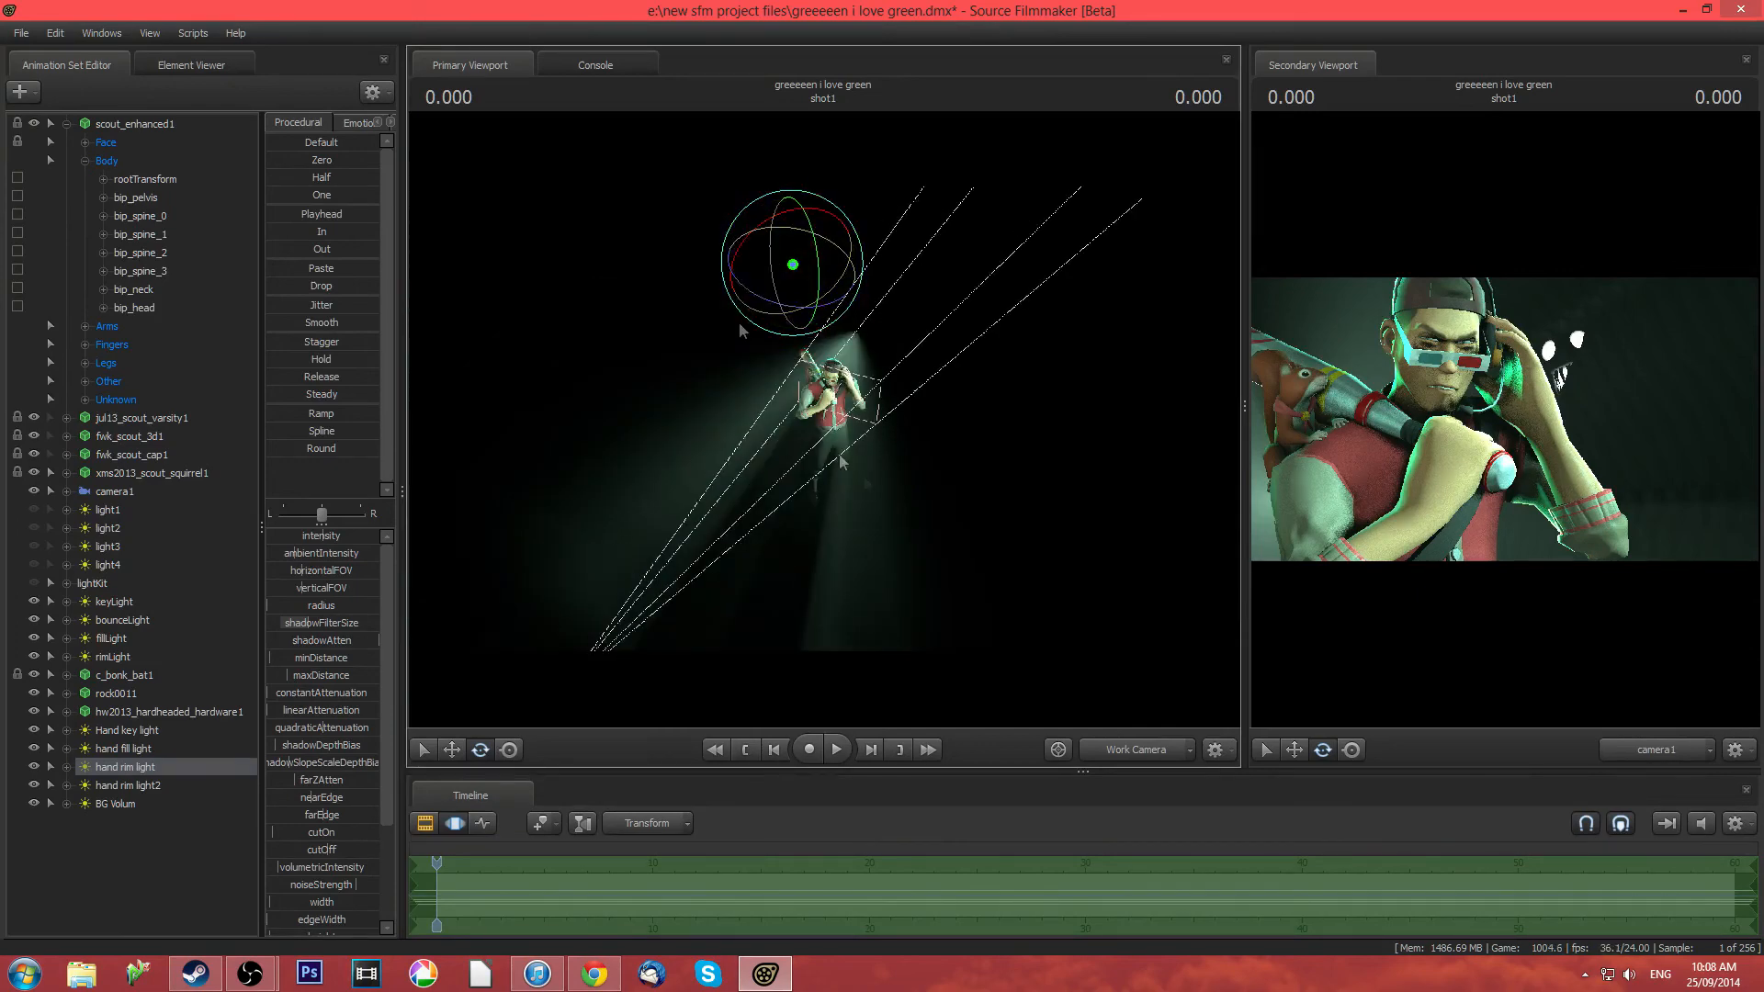
pyautogui.moveTo(738, 324); pyautogui.dragTo(731, 296)
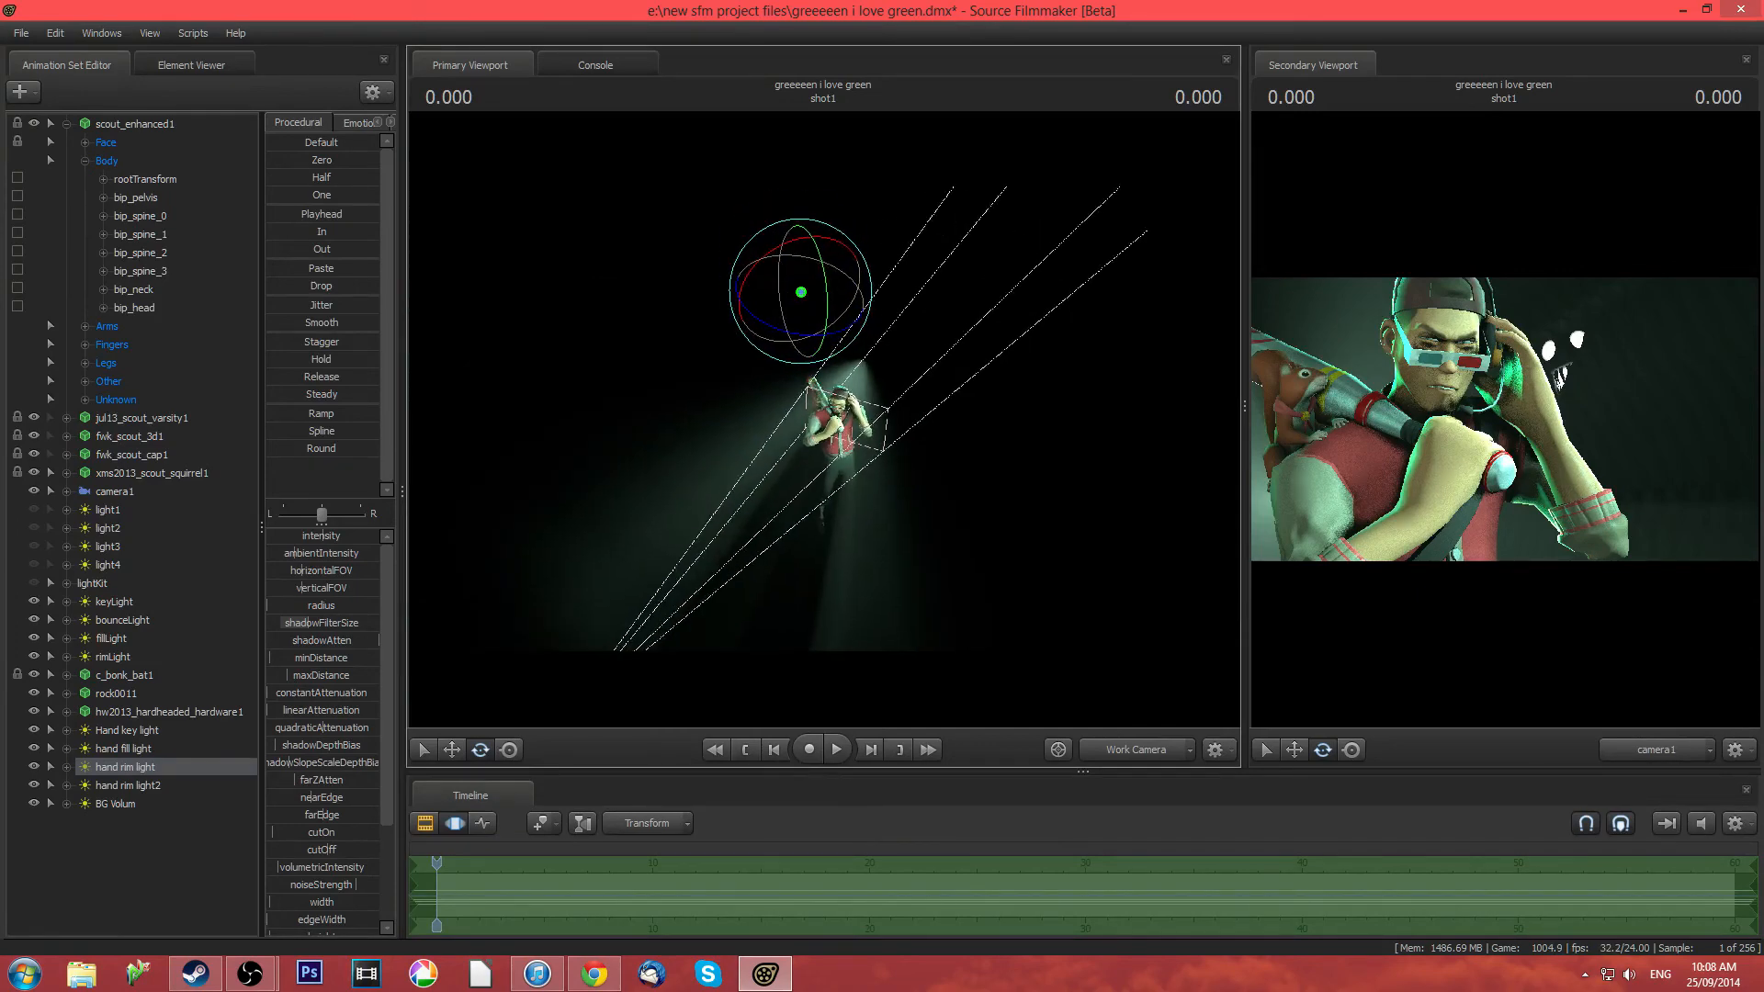
pyautogui.click(125, 786)
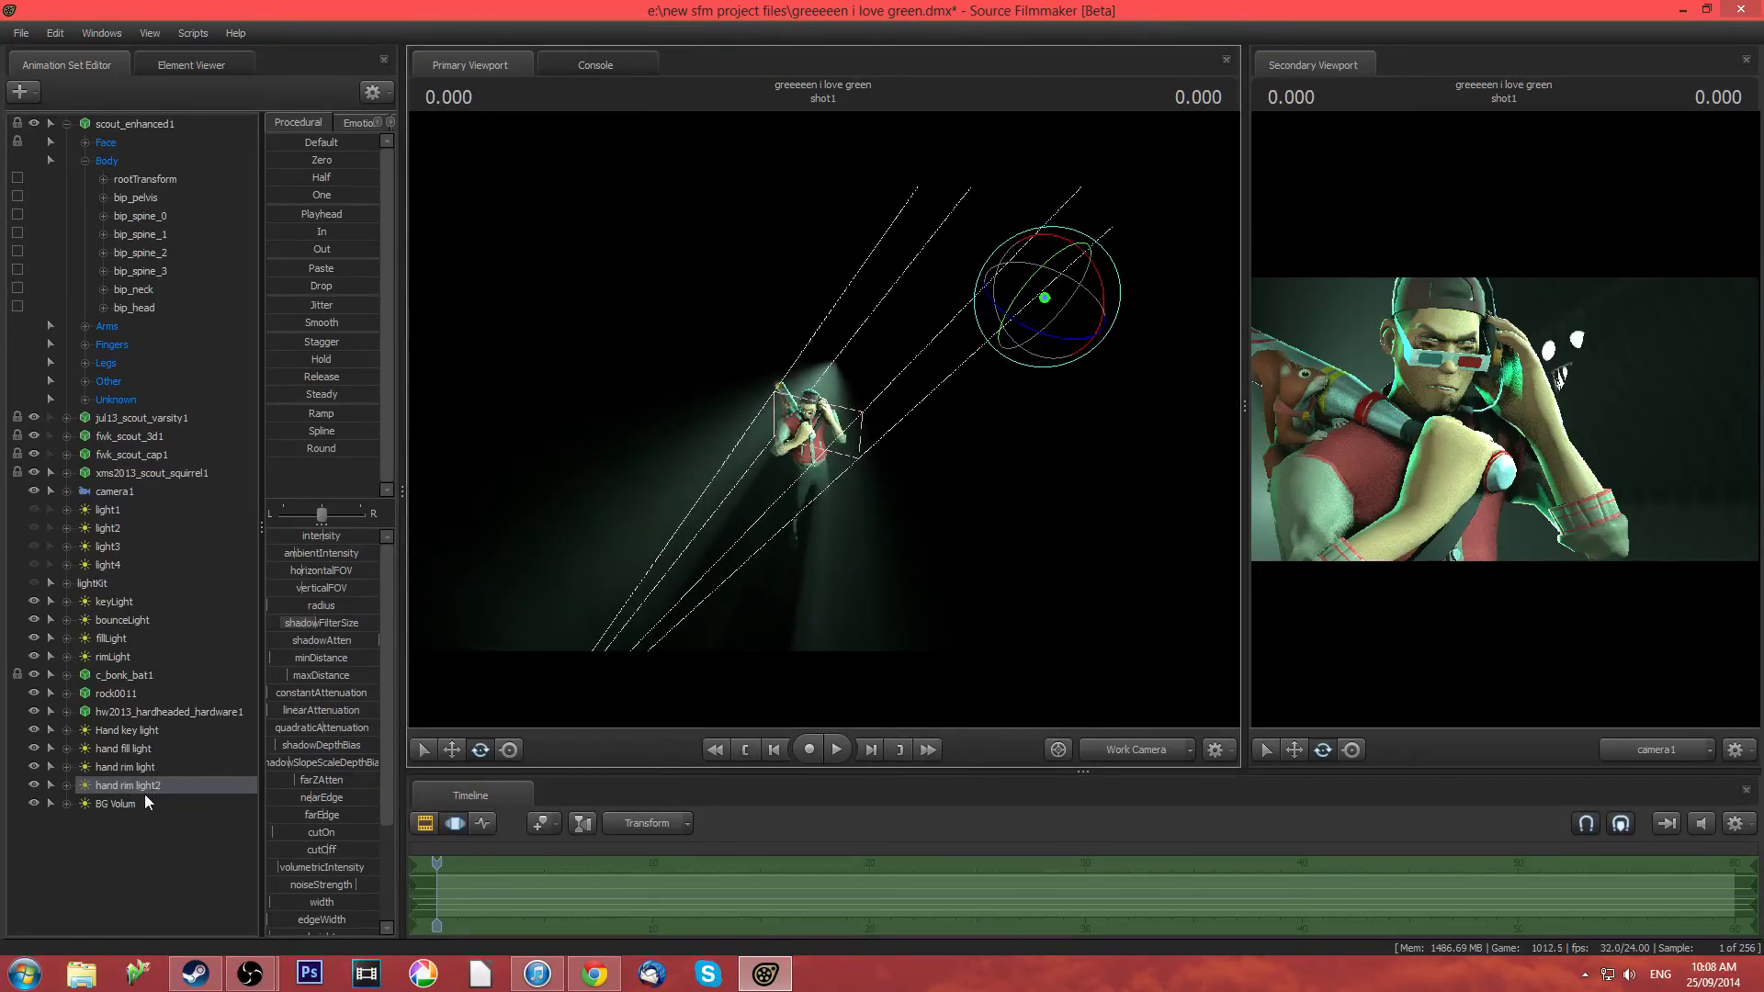
pyautogui.click(122, 806)
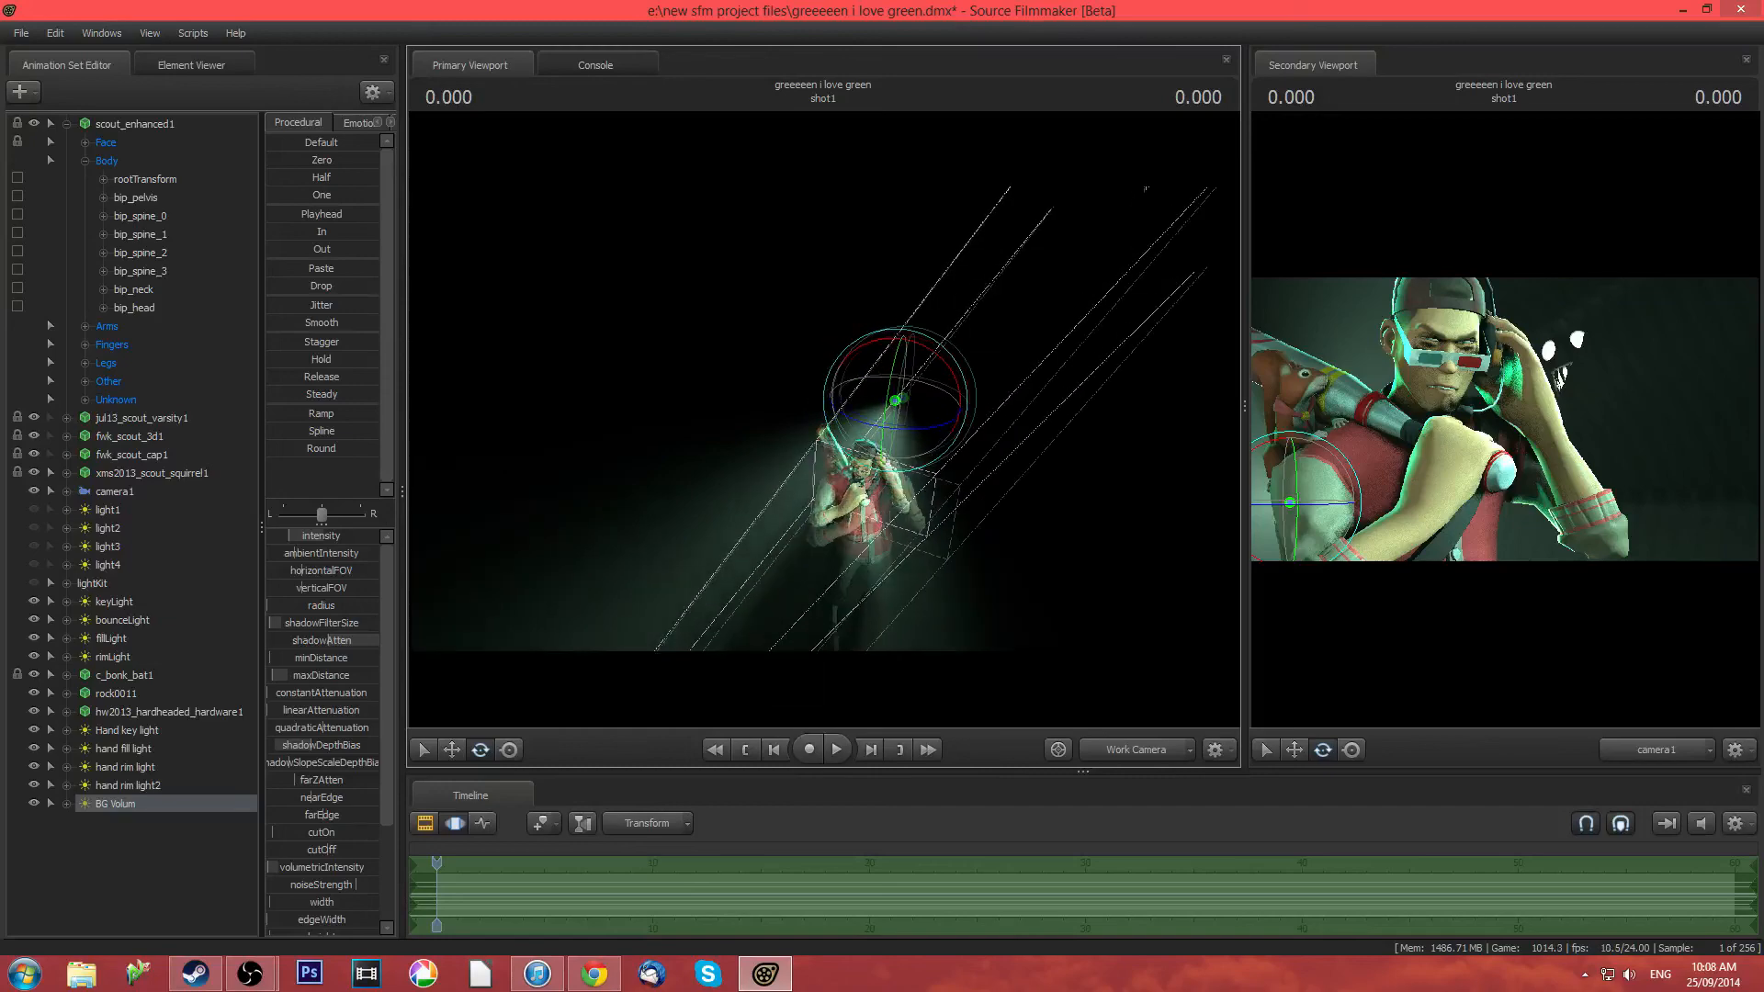
# Examine the lit Scout up close from the front with the work camera, and enlarge the camera1 viewport to compare the final shot
pyautogui.press('w')
pyautogui.press('a')
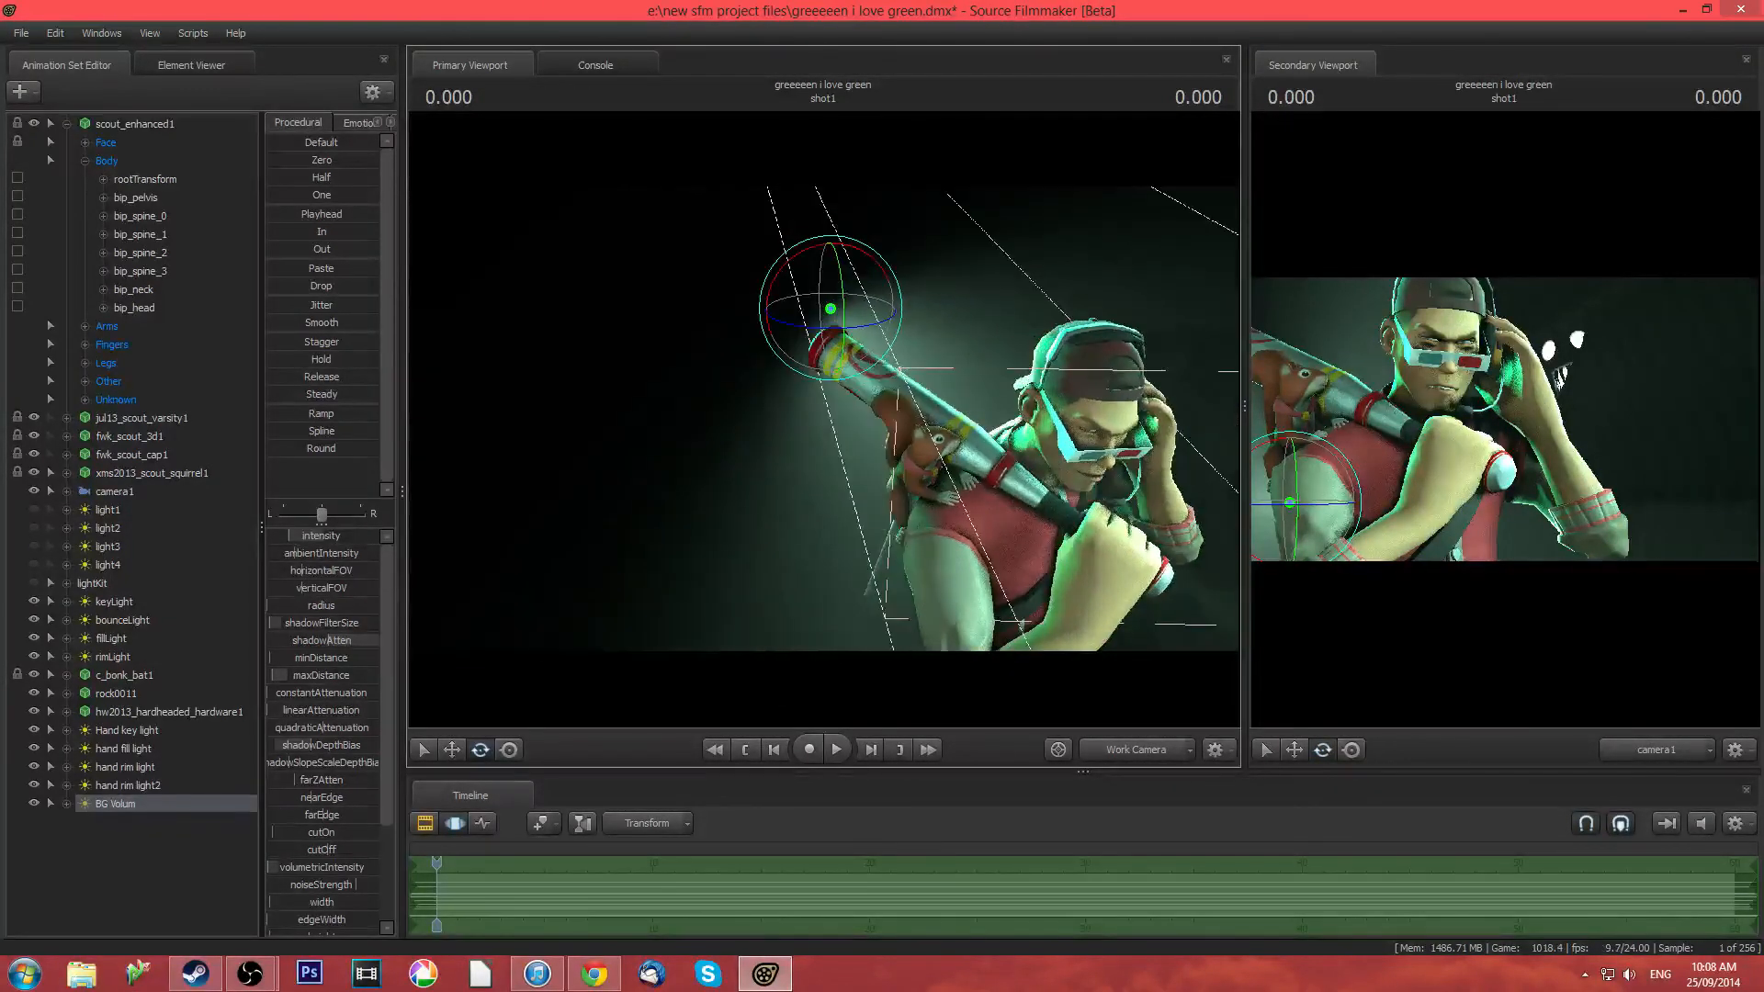
pyautogui.press('x')
pyautogui.press('w')
pyautogui.moveTo(823, 419); pyautogui.dragTo(845, 381)
pyautogui.press('s')
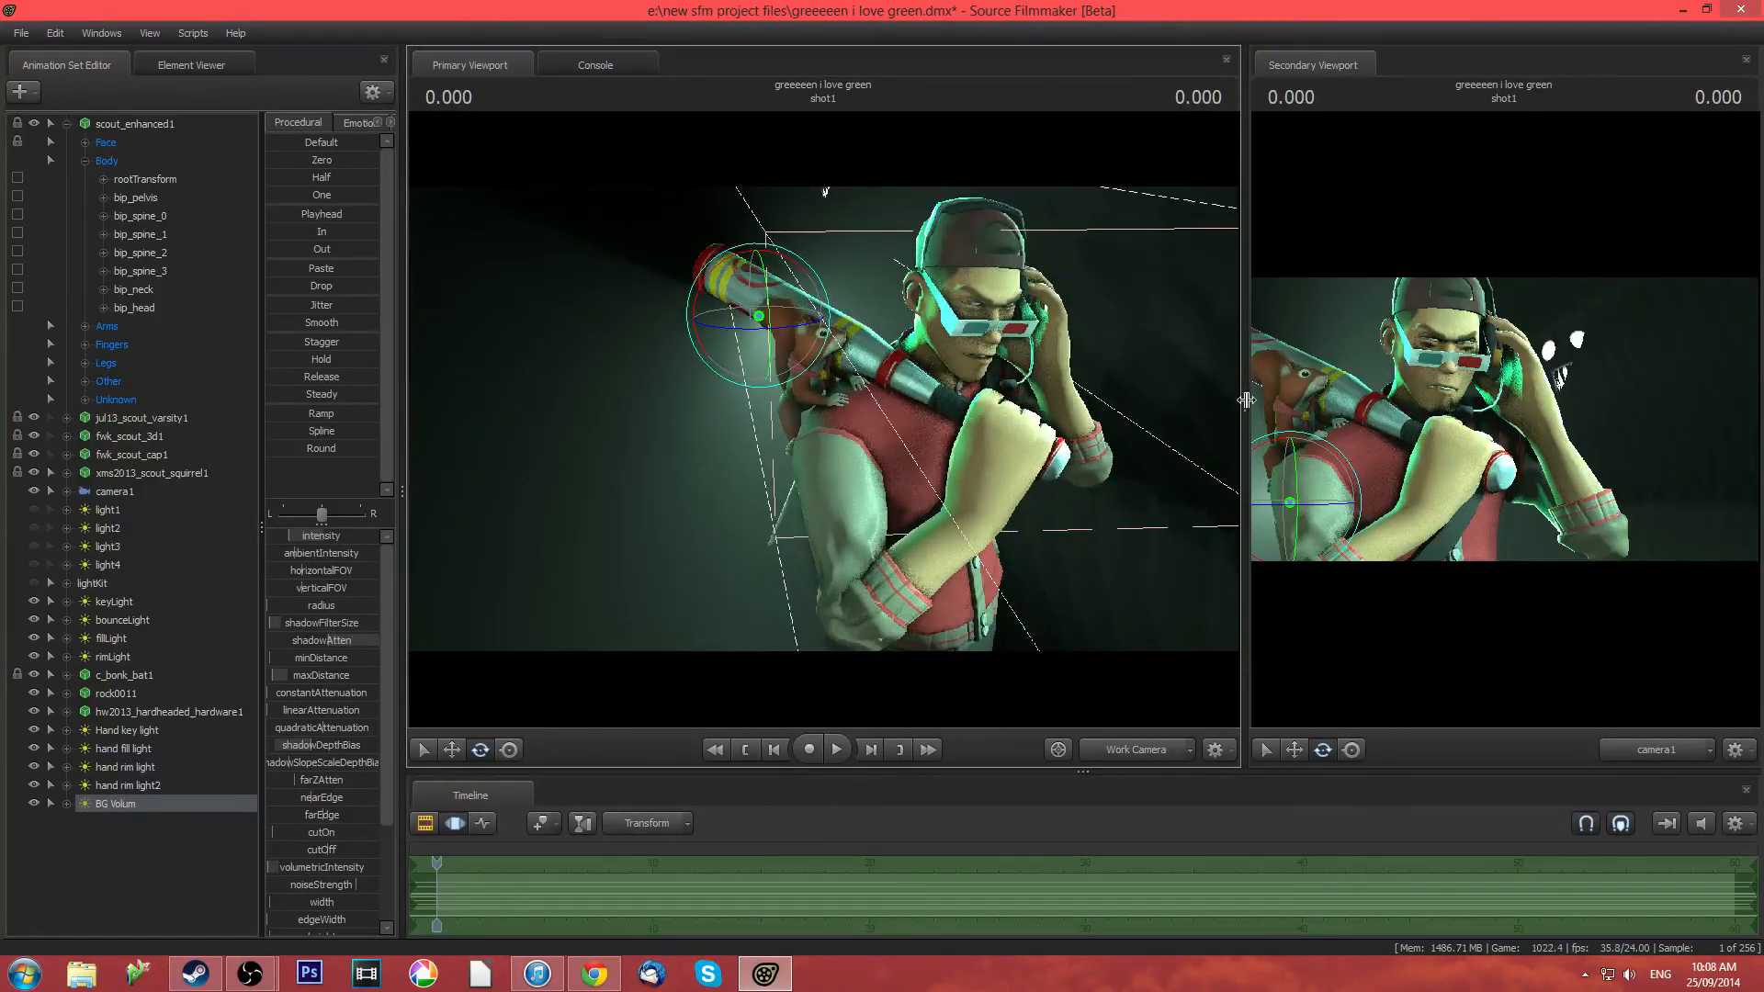
pyautogui.moveTo(1245, 398); pyautogui.dragTo(940, 402)
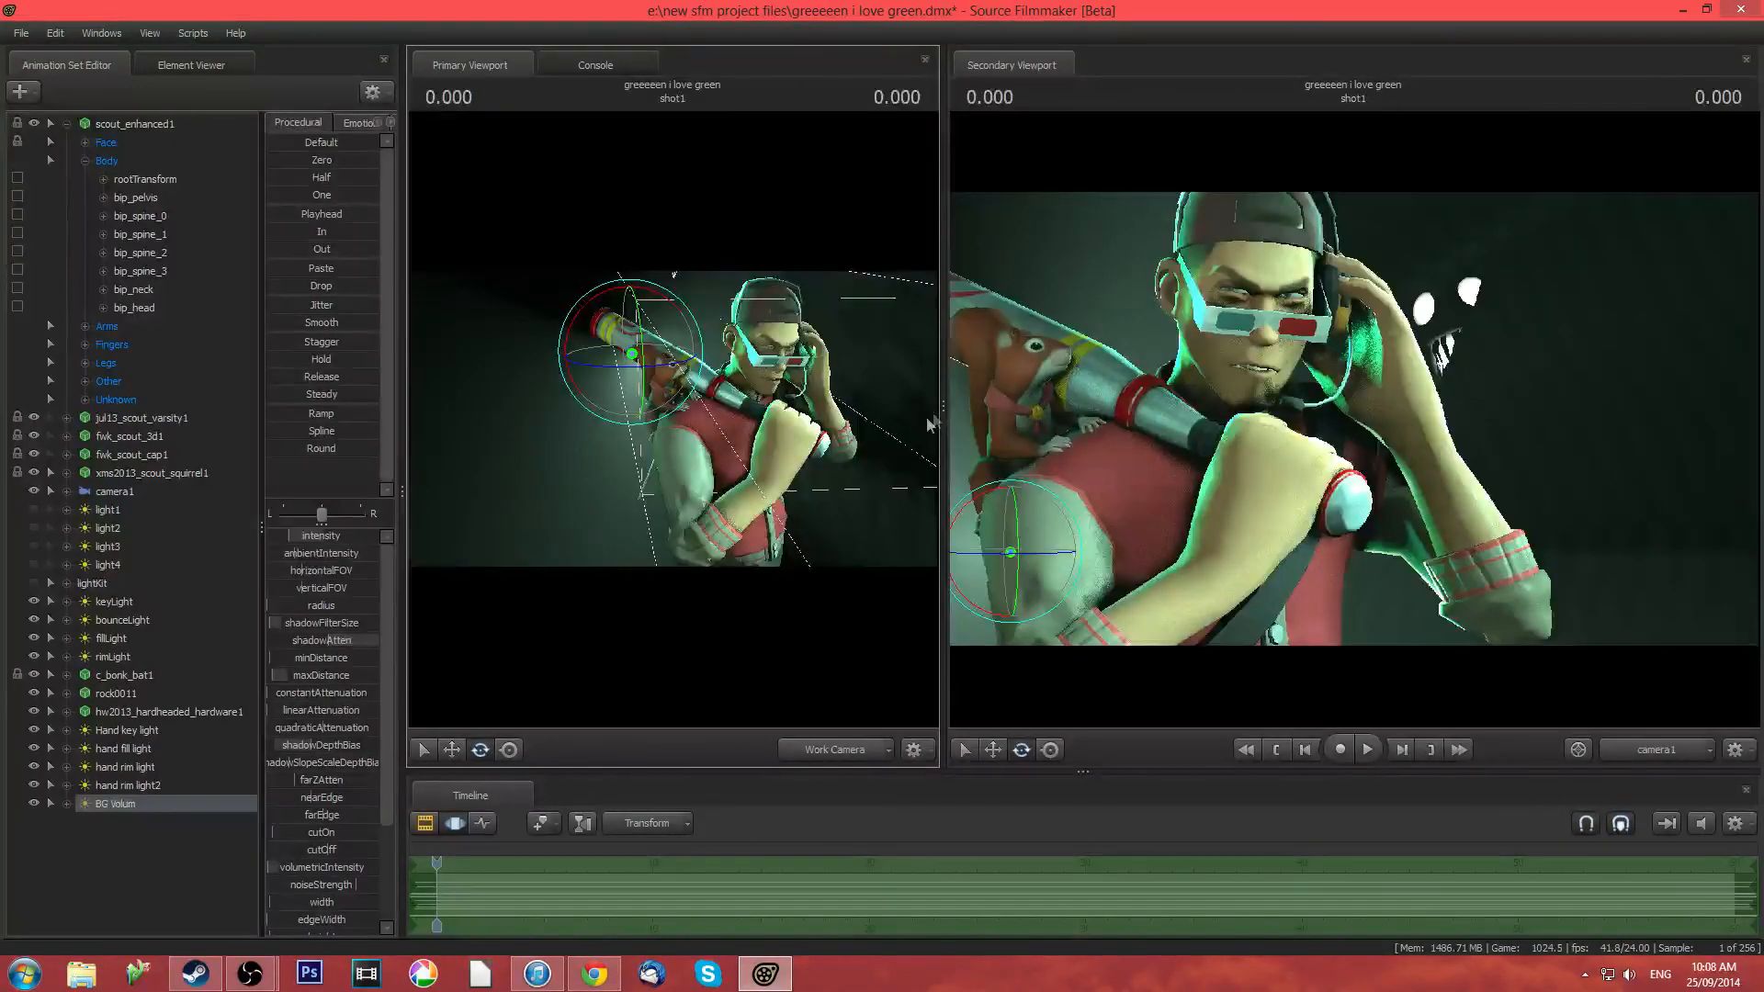